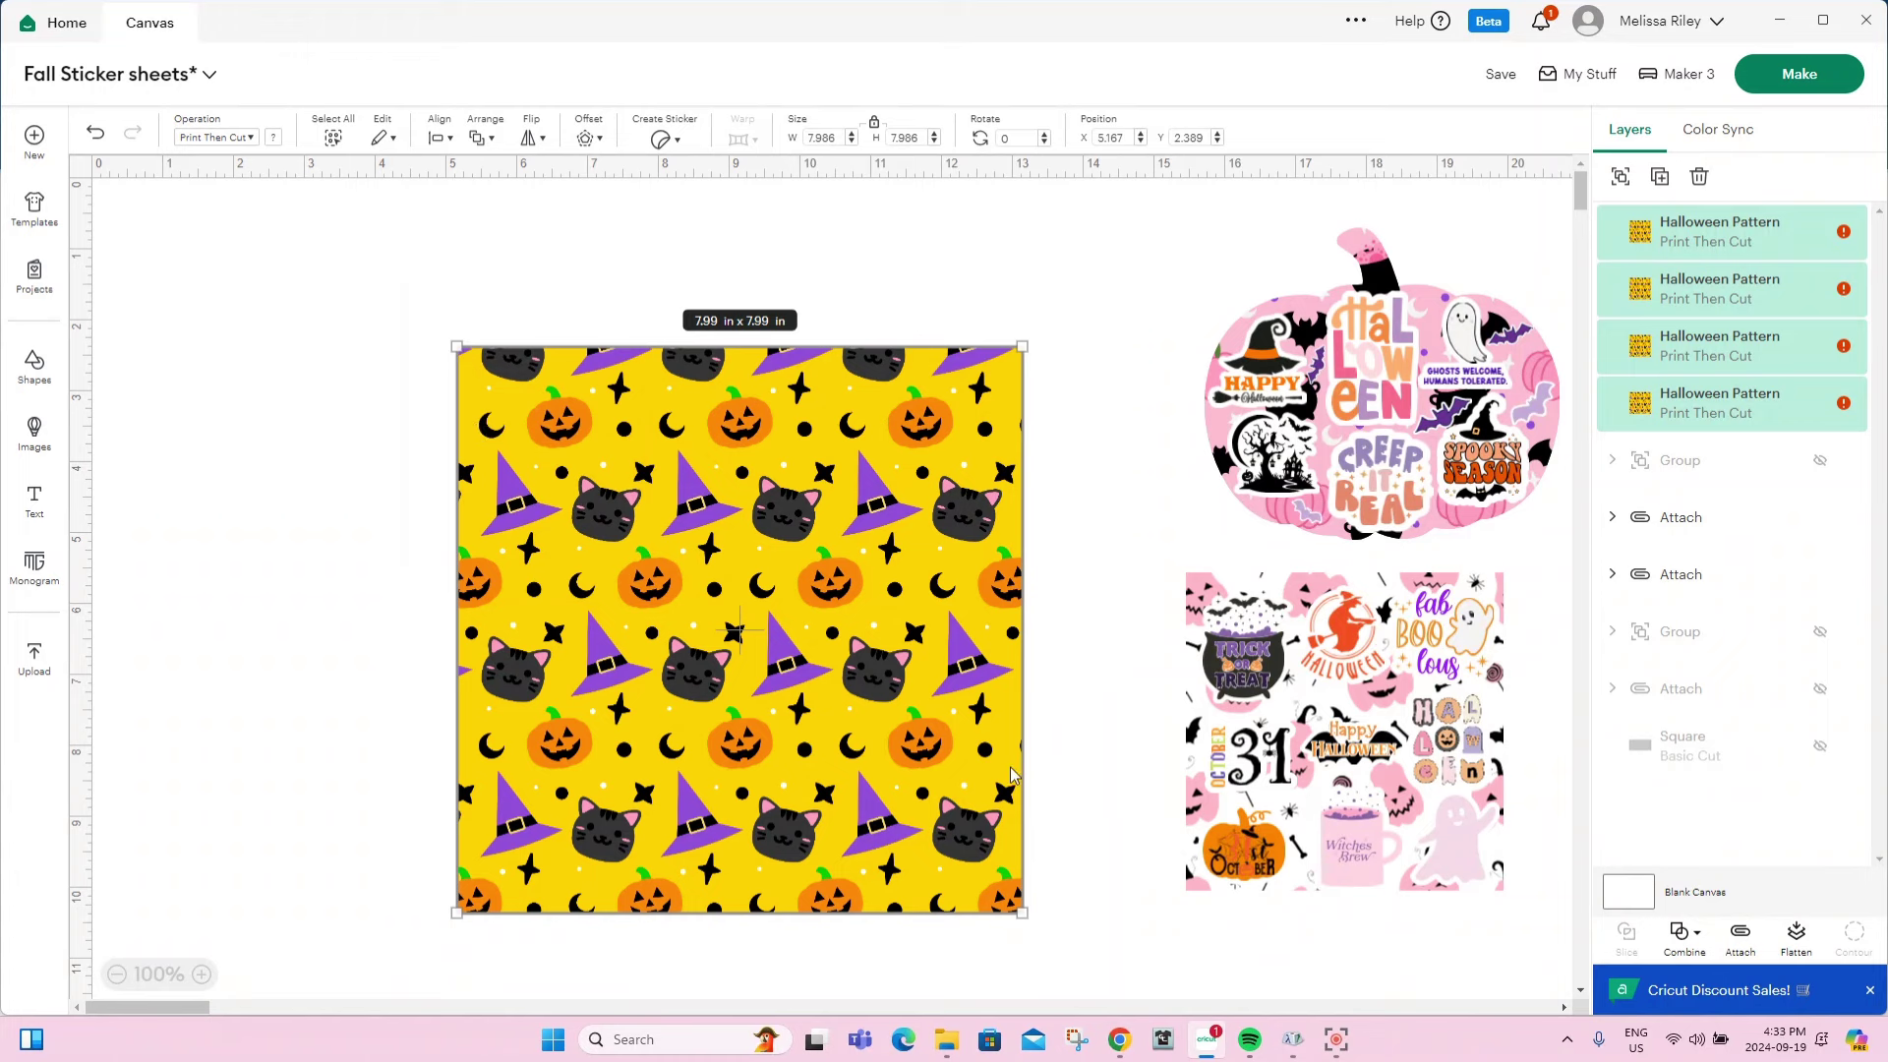
# Attach the four Halloween Pattern layers and move the attached square to about X 1.5, Y 0.71 in on the canvas.
pyautogui.click(1749, 942)
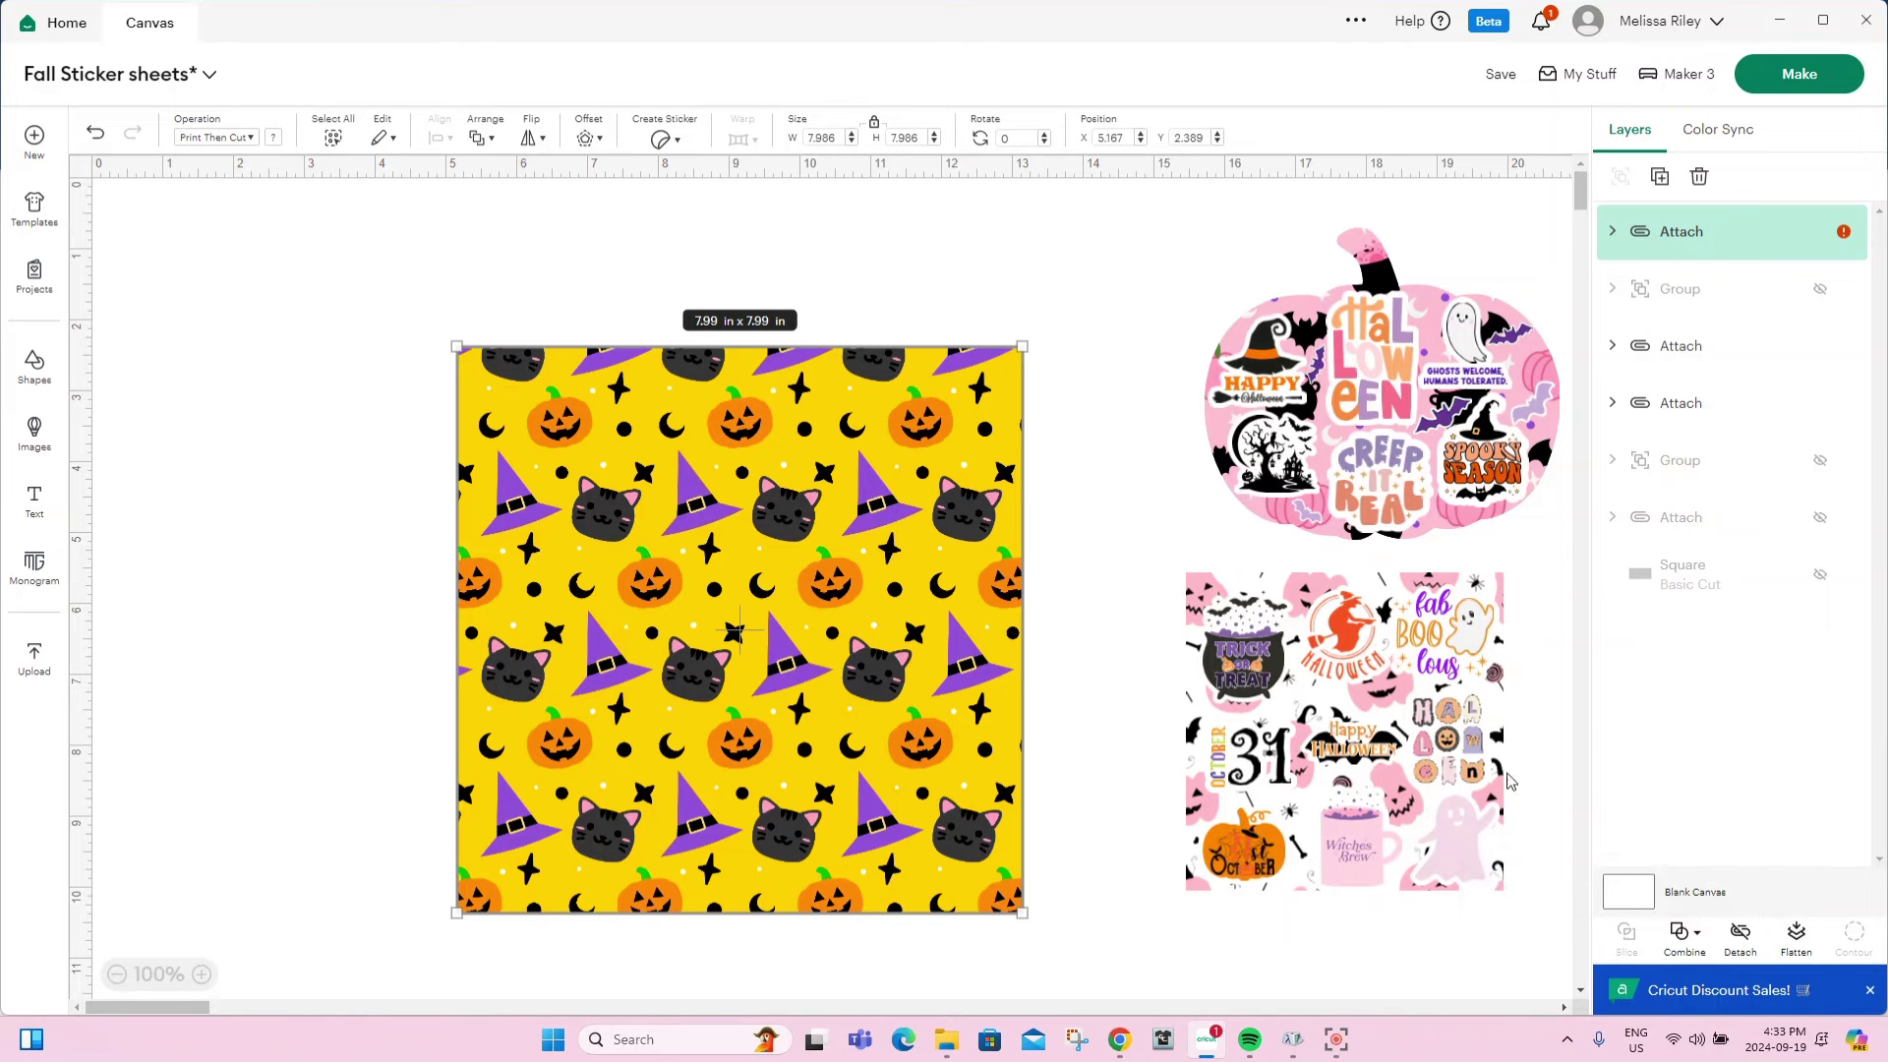
pyautogui.moveTo(777, 579); pyautogui.dragTo(514, 462)
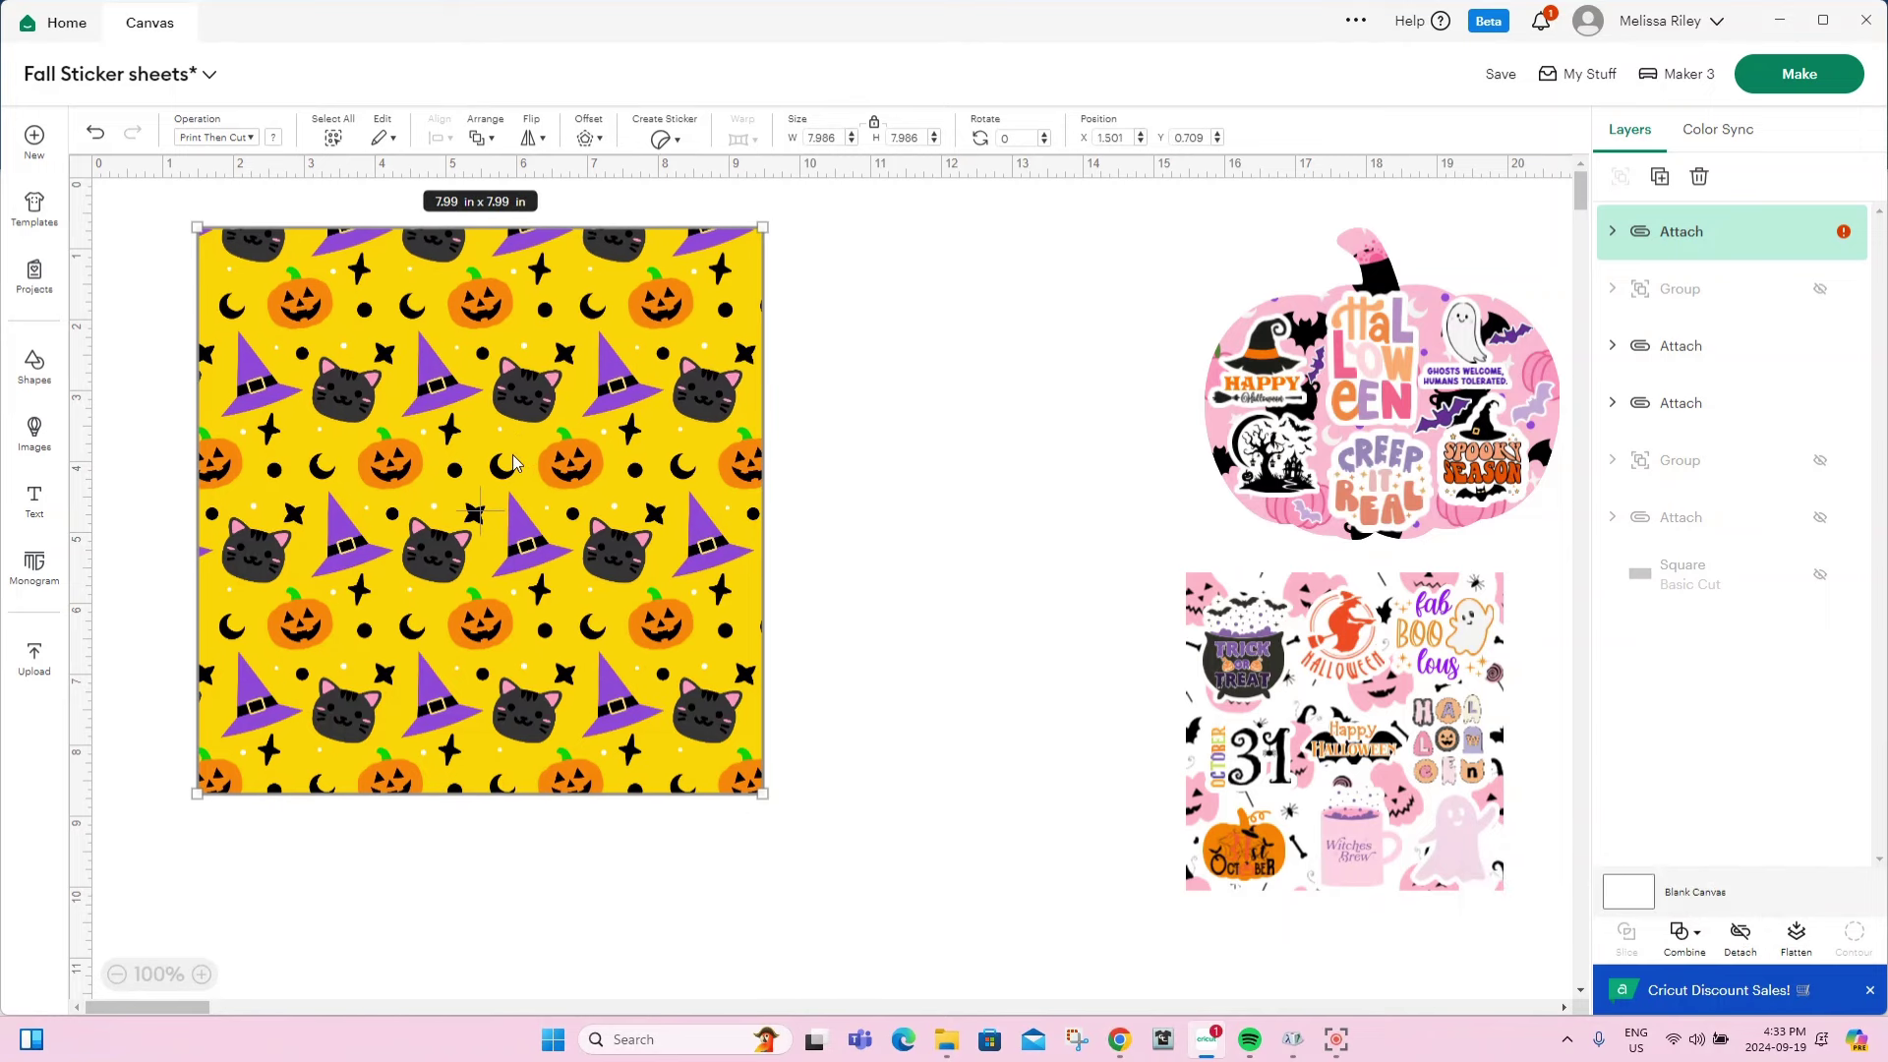
# Search the image library for halloween.
pyautogui.click(35, 433)
pyautogui.click(268, 146)
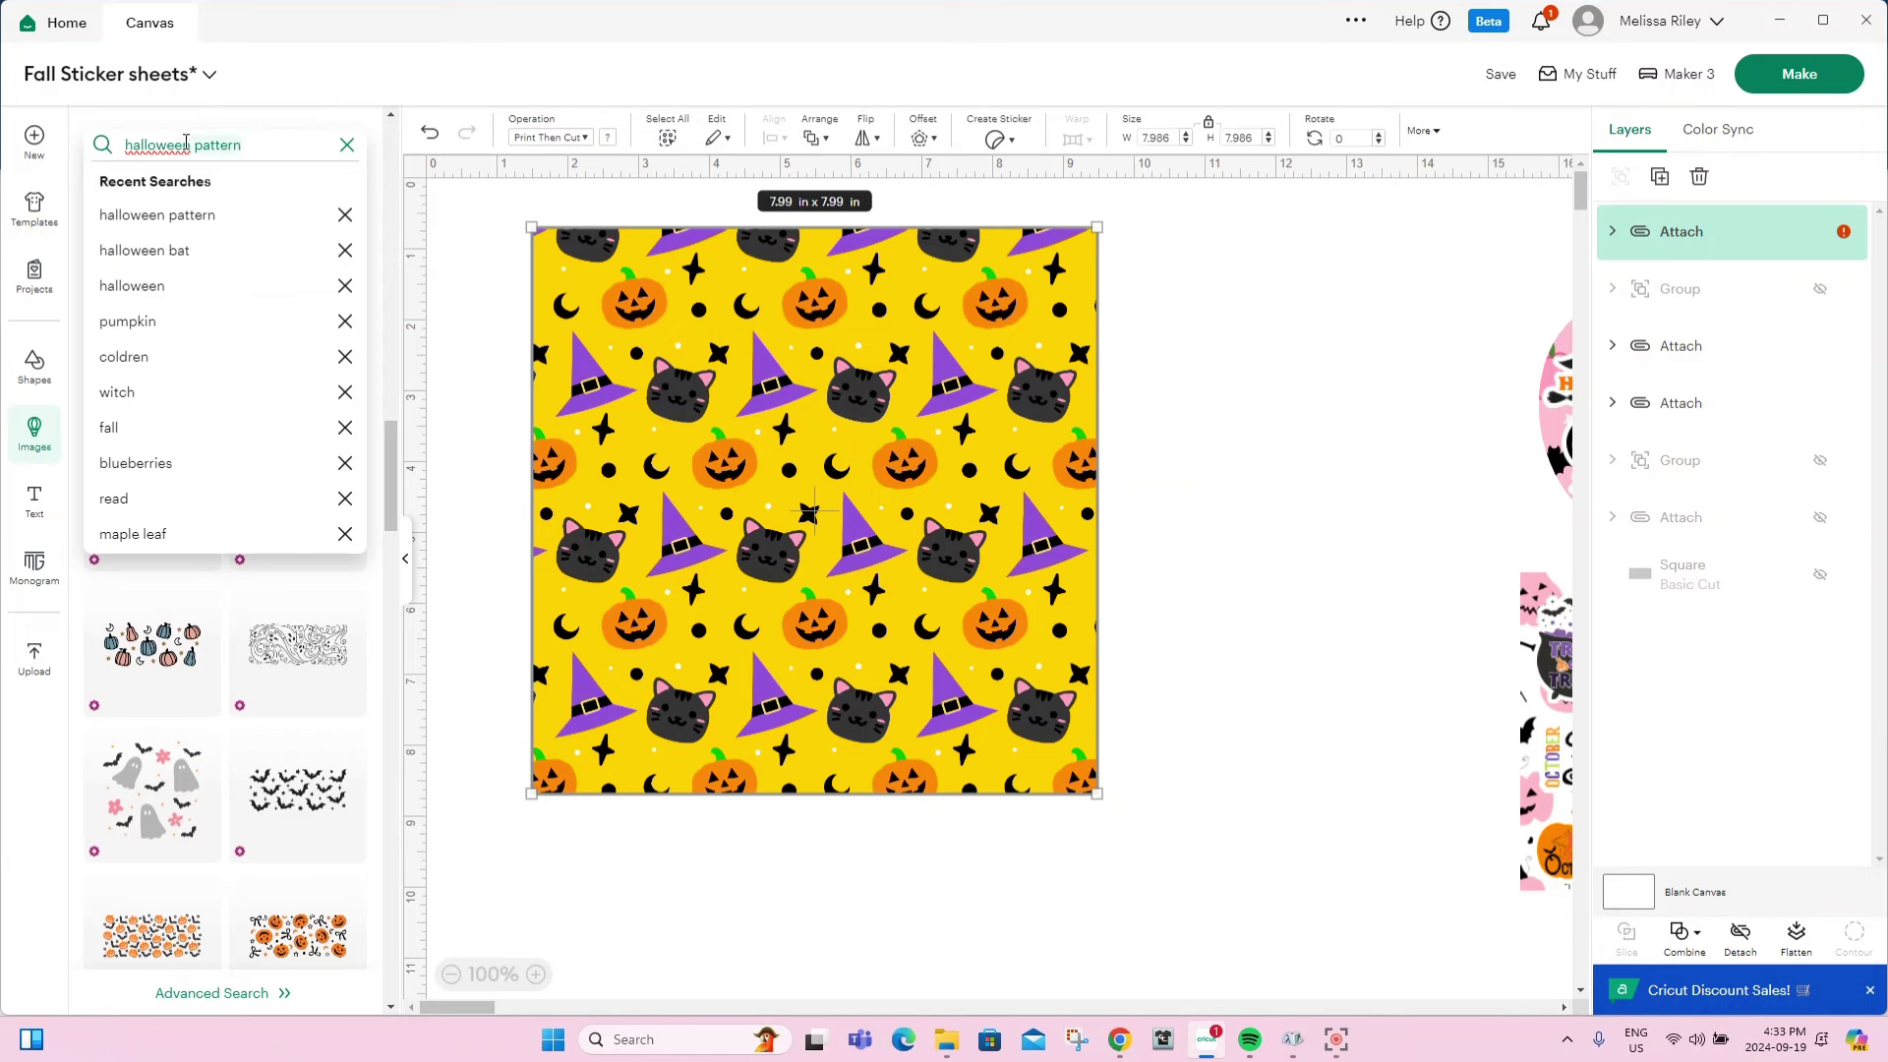
pyautogui.press('BackSpace')
pyautogui.press('BackSpace')
pyautogui.press('BackSpace')
pyautogui.press('BackSpace')
pyautogui.press('BackSpace')
pyautogui.press('BackSpace')
pyautogui.press('BackSpace')
pyautogui.press('BackSpace')
pyautogui.press('Return')
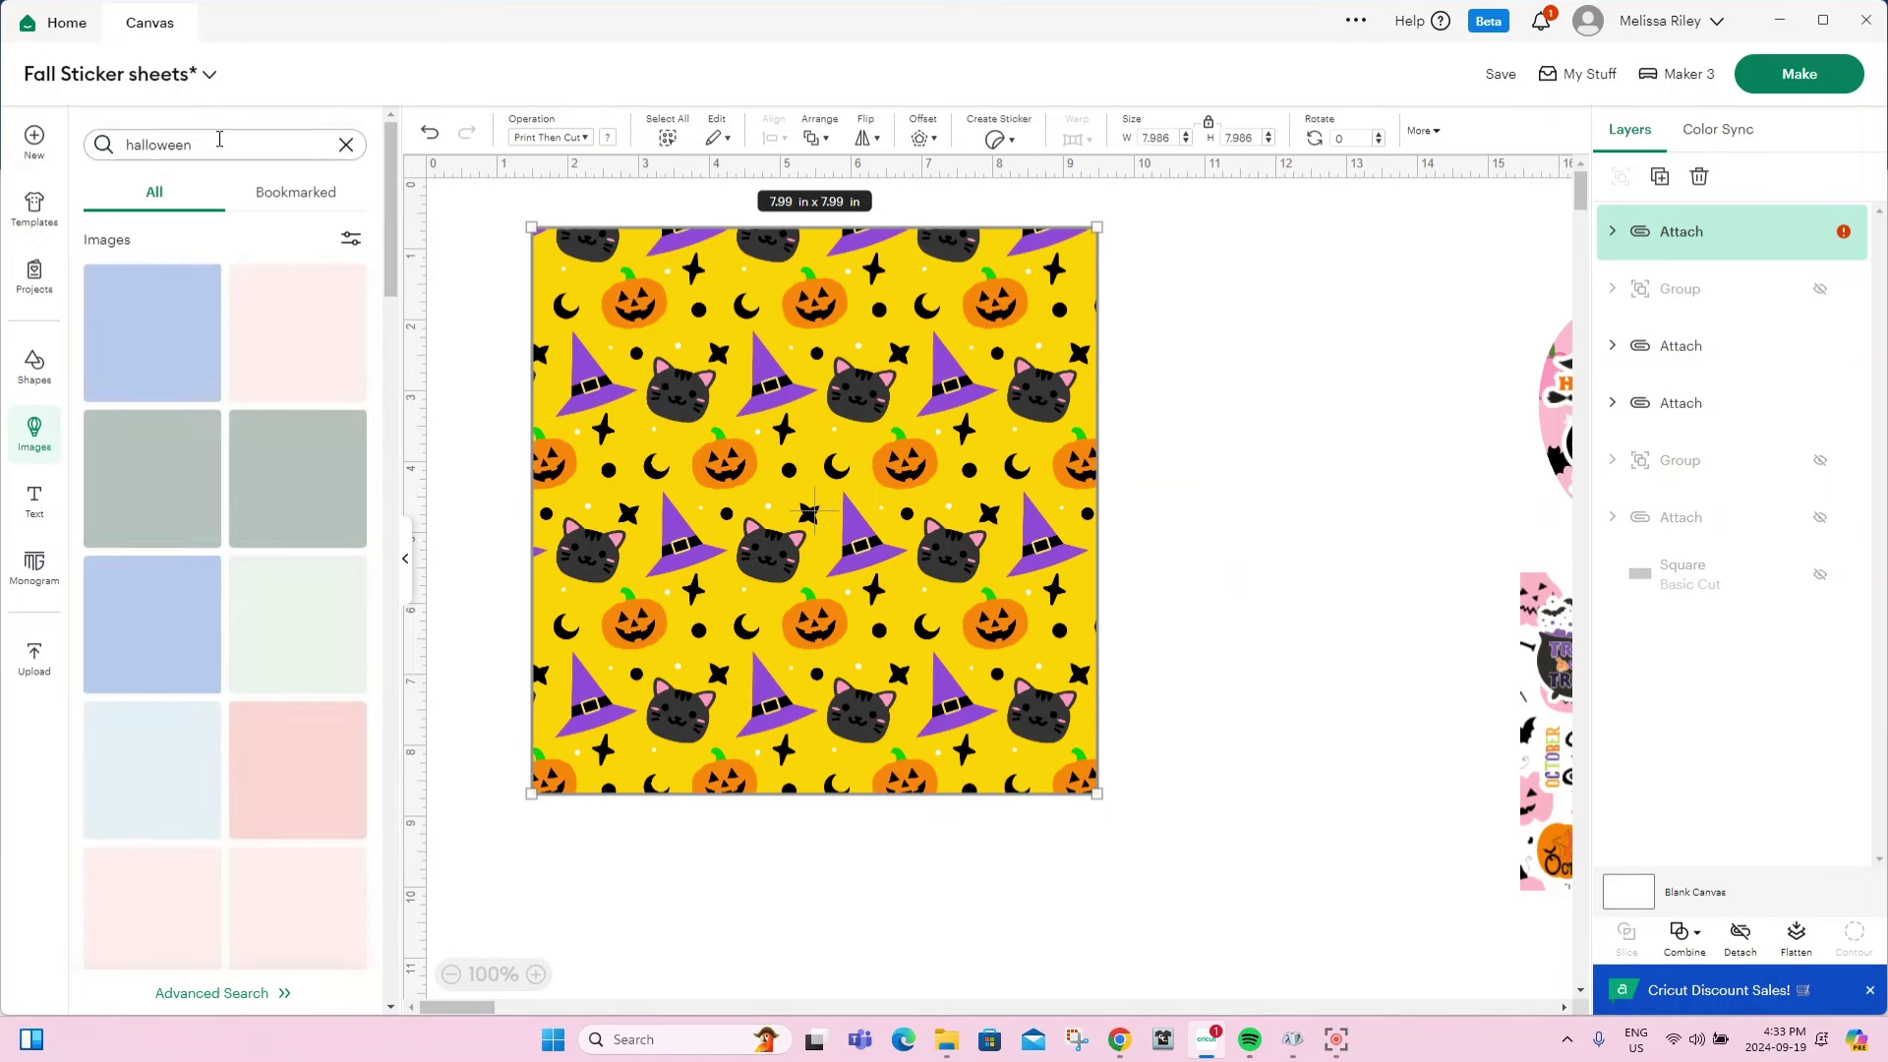
# Insert the purple bubbling cauldron with bats and place it on the blank canvas area beside the yellow pattern square.
pyautogui.scroll(-3, 280, 551)
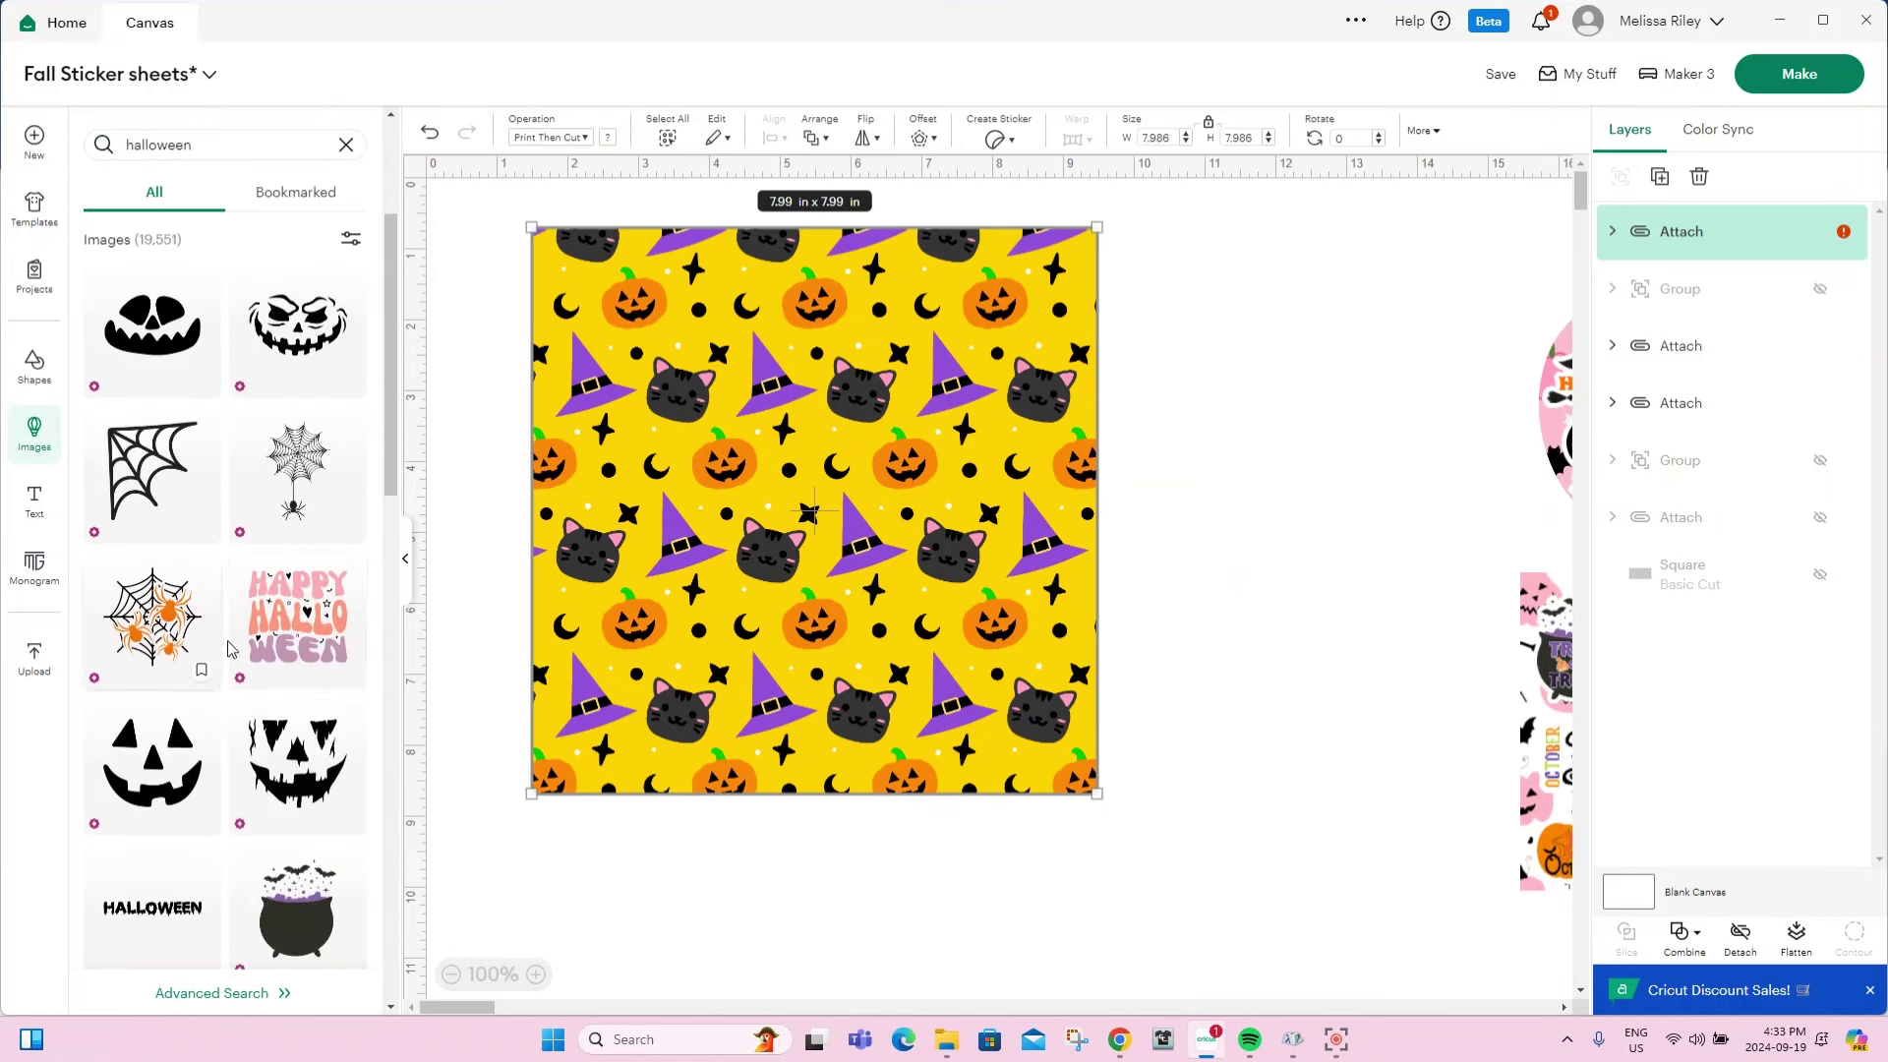
pyautogui.scroll(-5, 305, 639)
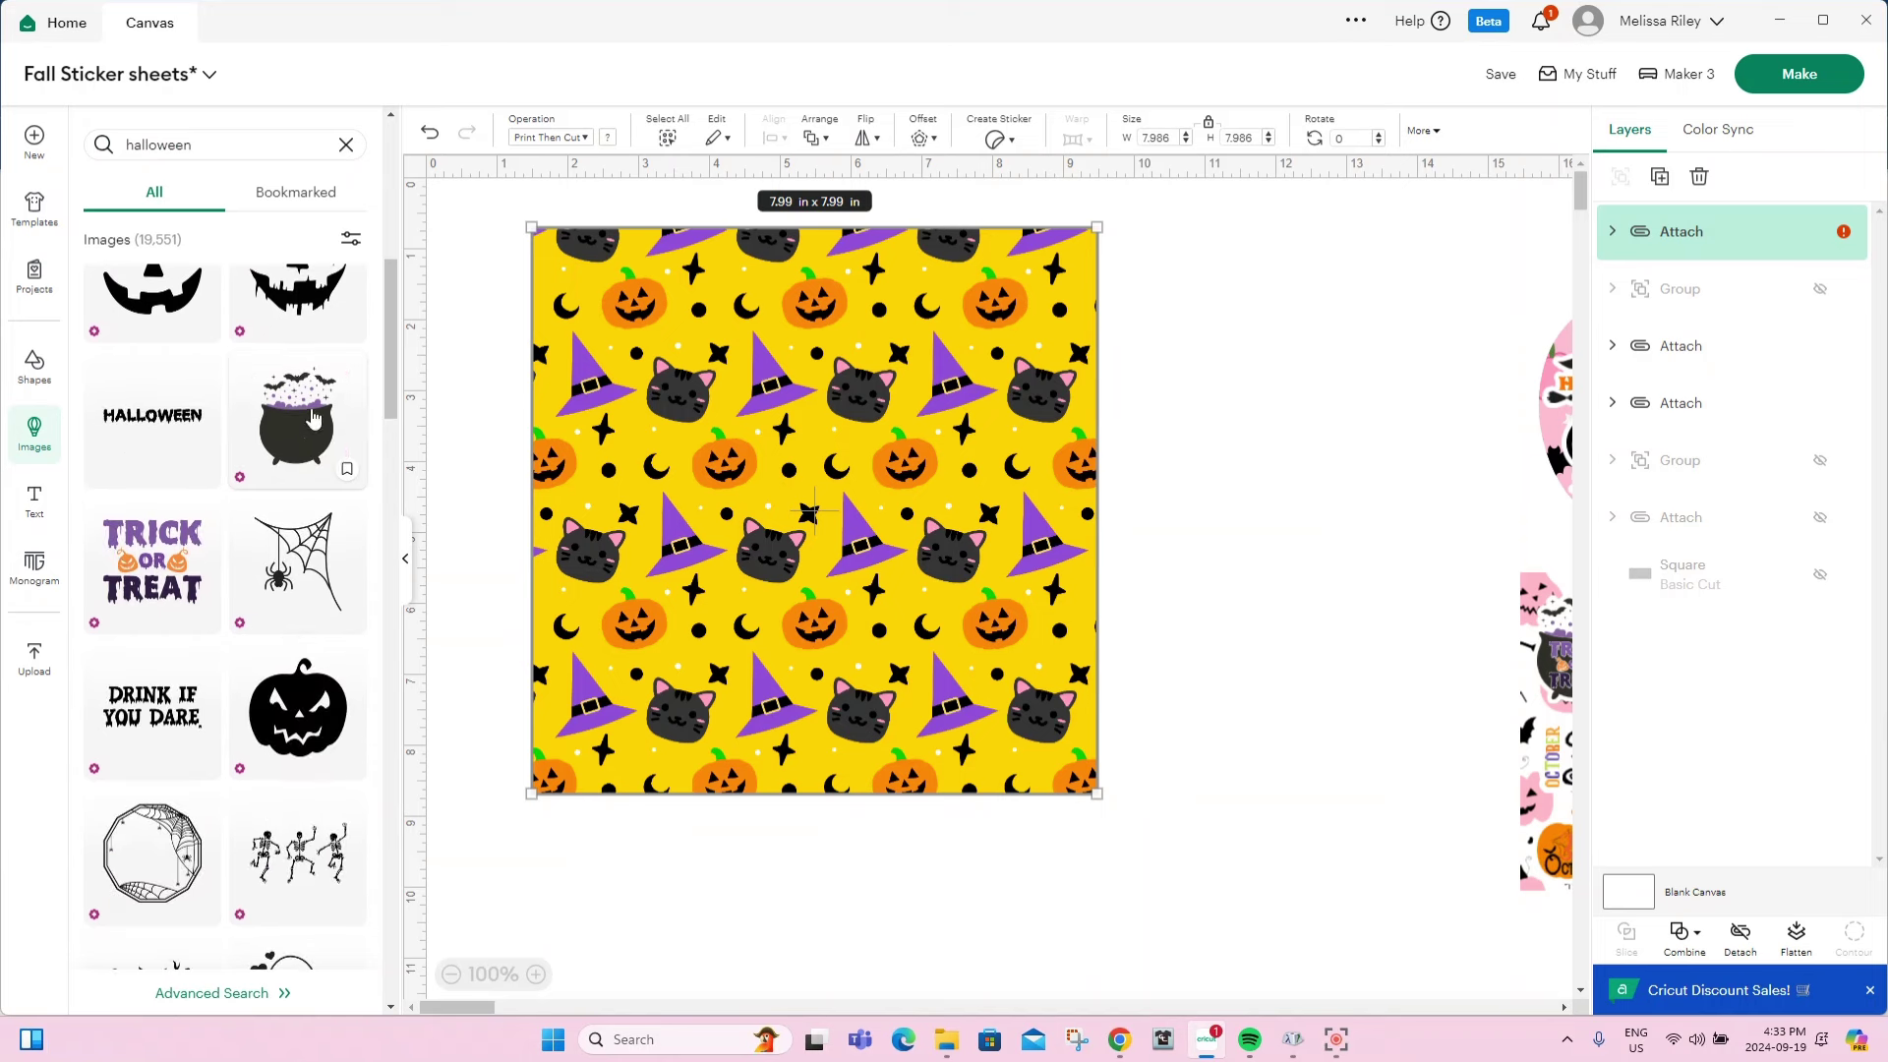
pyautogui.click(313, 418)
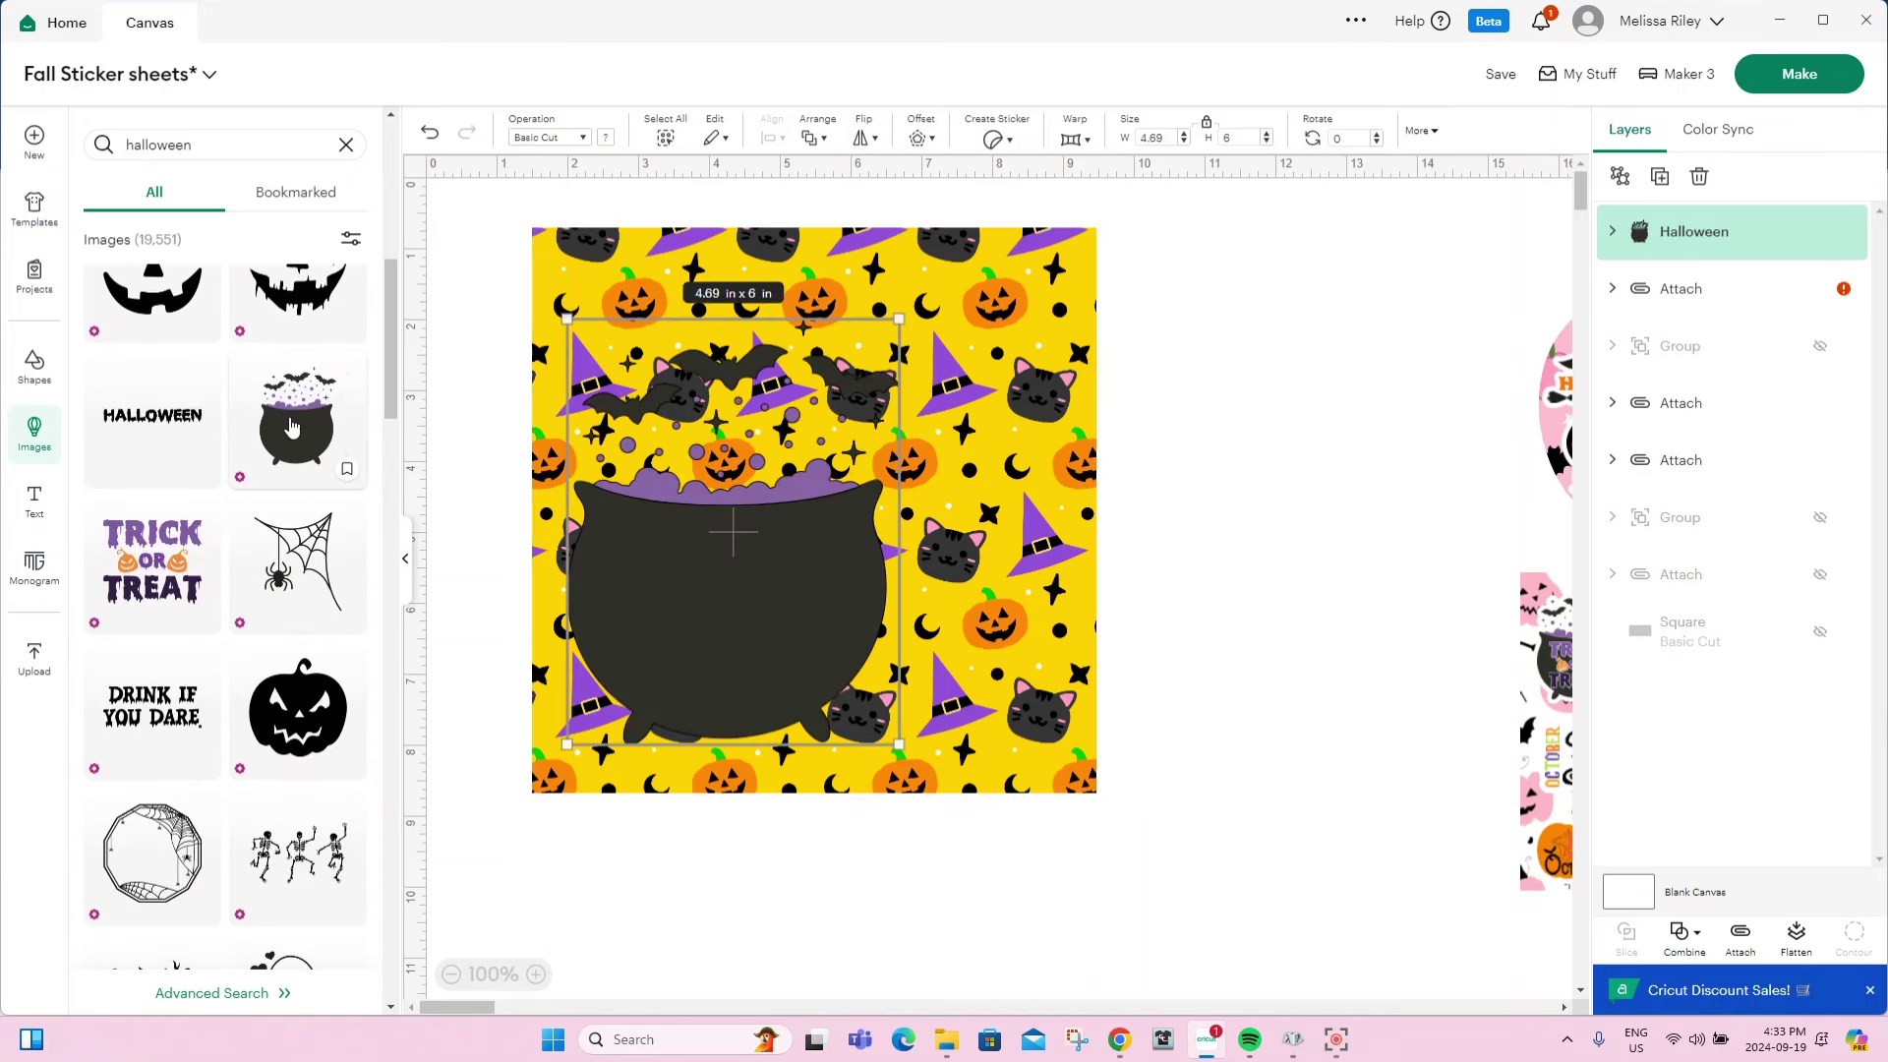
pyautogui.moveTo(665, 700); pyautogui.dragTo(1229, 671)
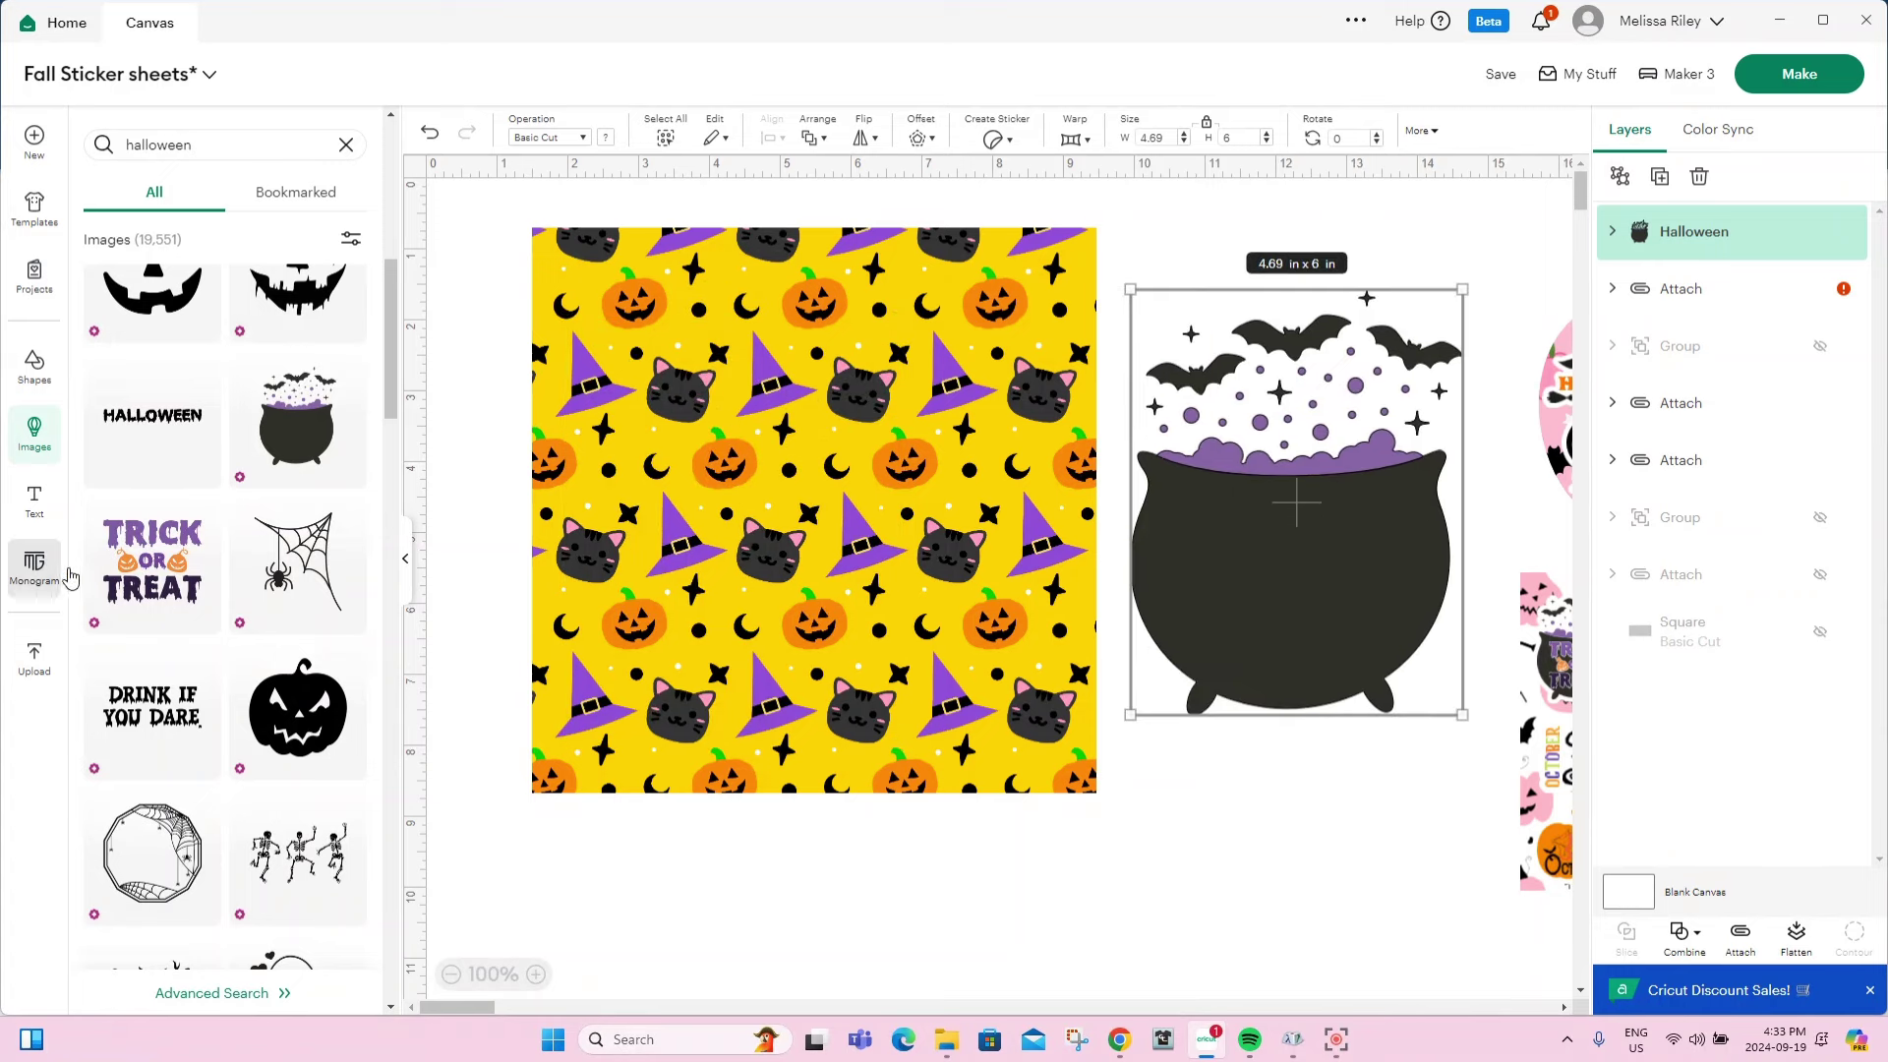
# Insert the Trick or Treat lettering, scale it to about 2.73 x 2.34 in and place it on the cauldron's body.
pyautogui.click(148, 568)
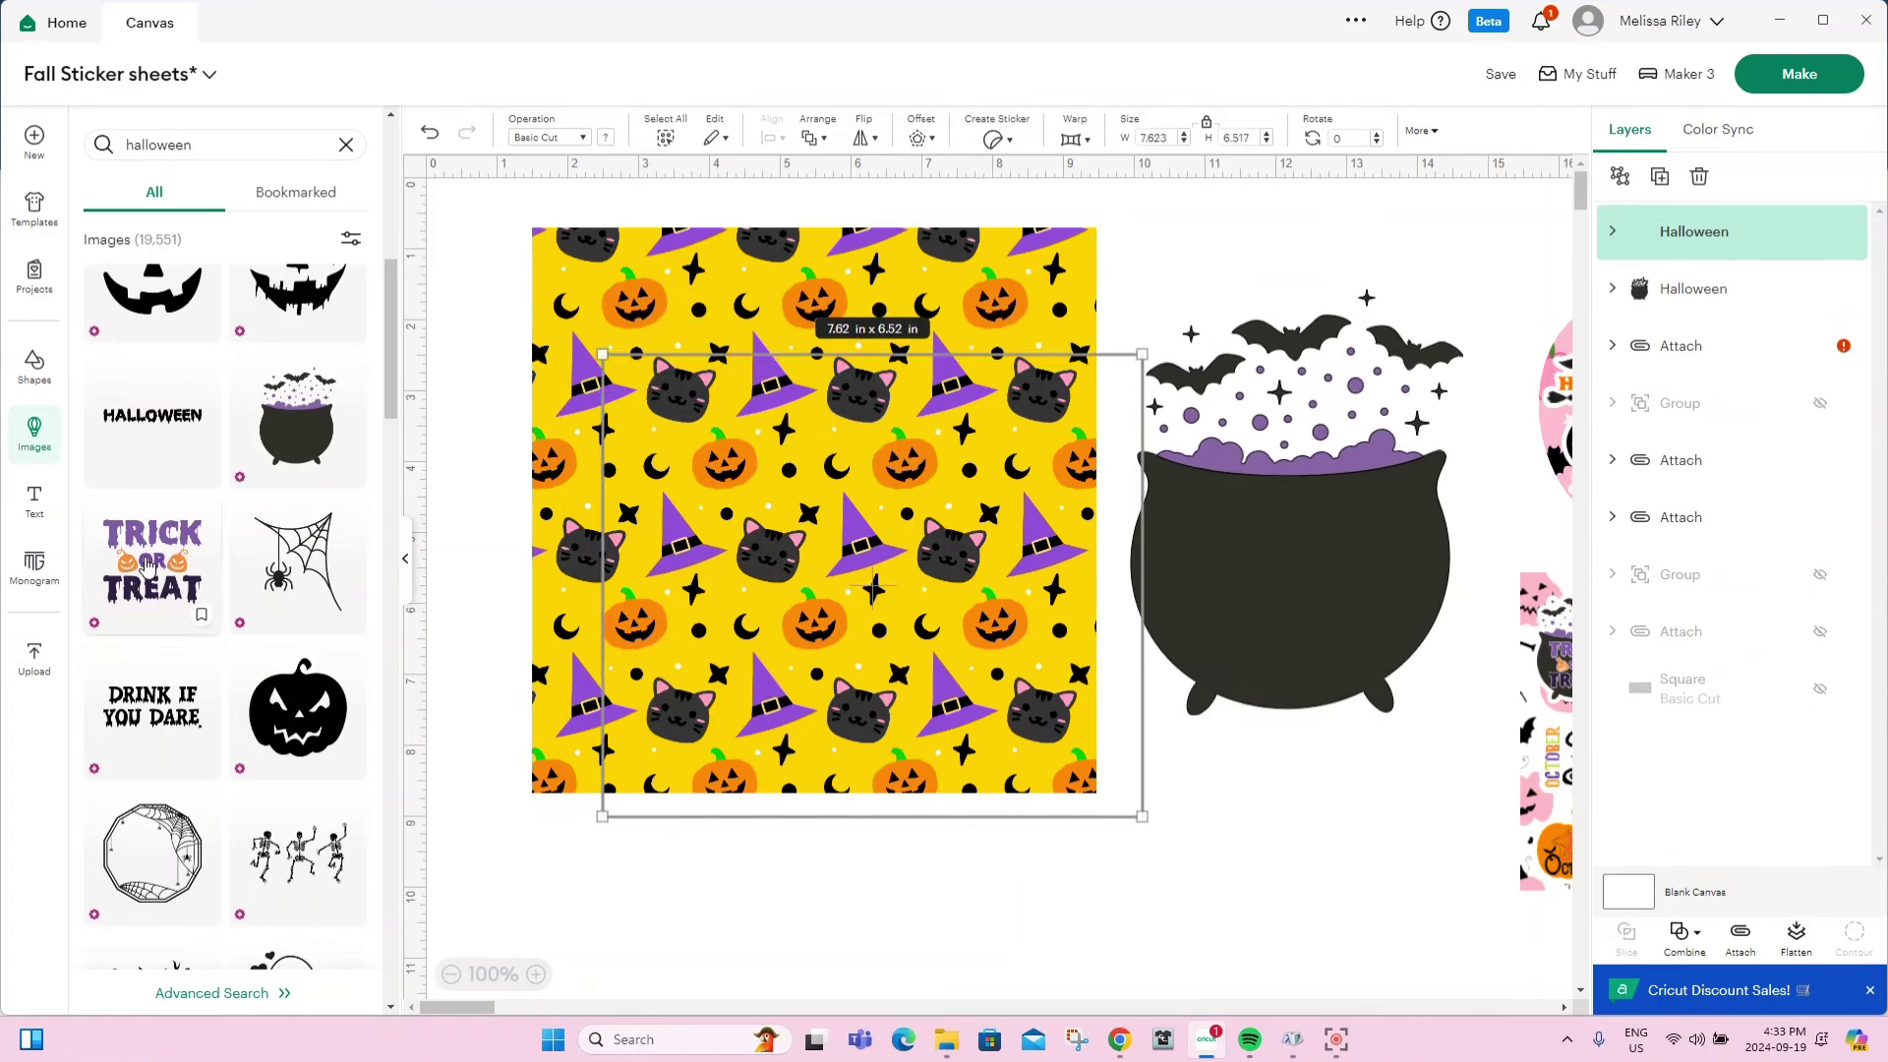
pyautogui.moveTo(1150, 826); pyautogui.dragTo(1318, 623)
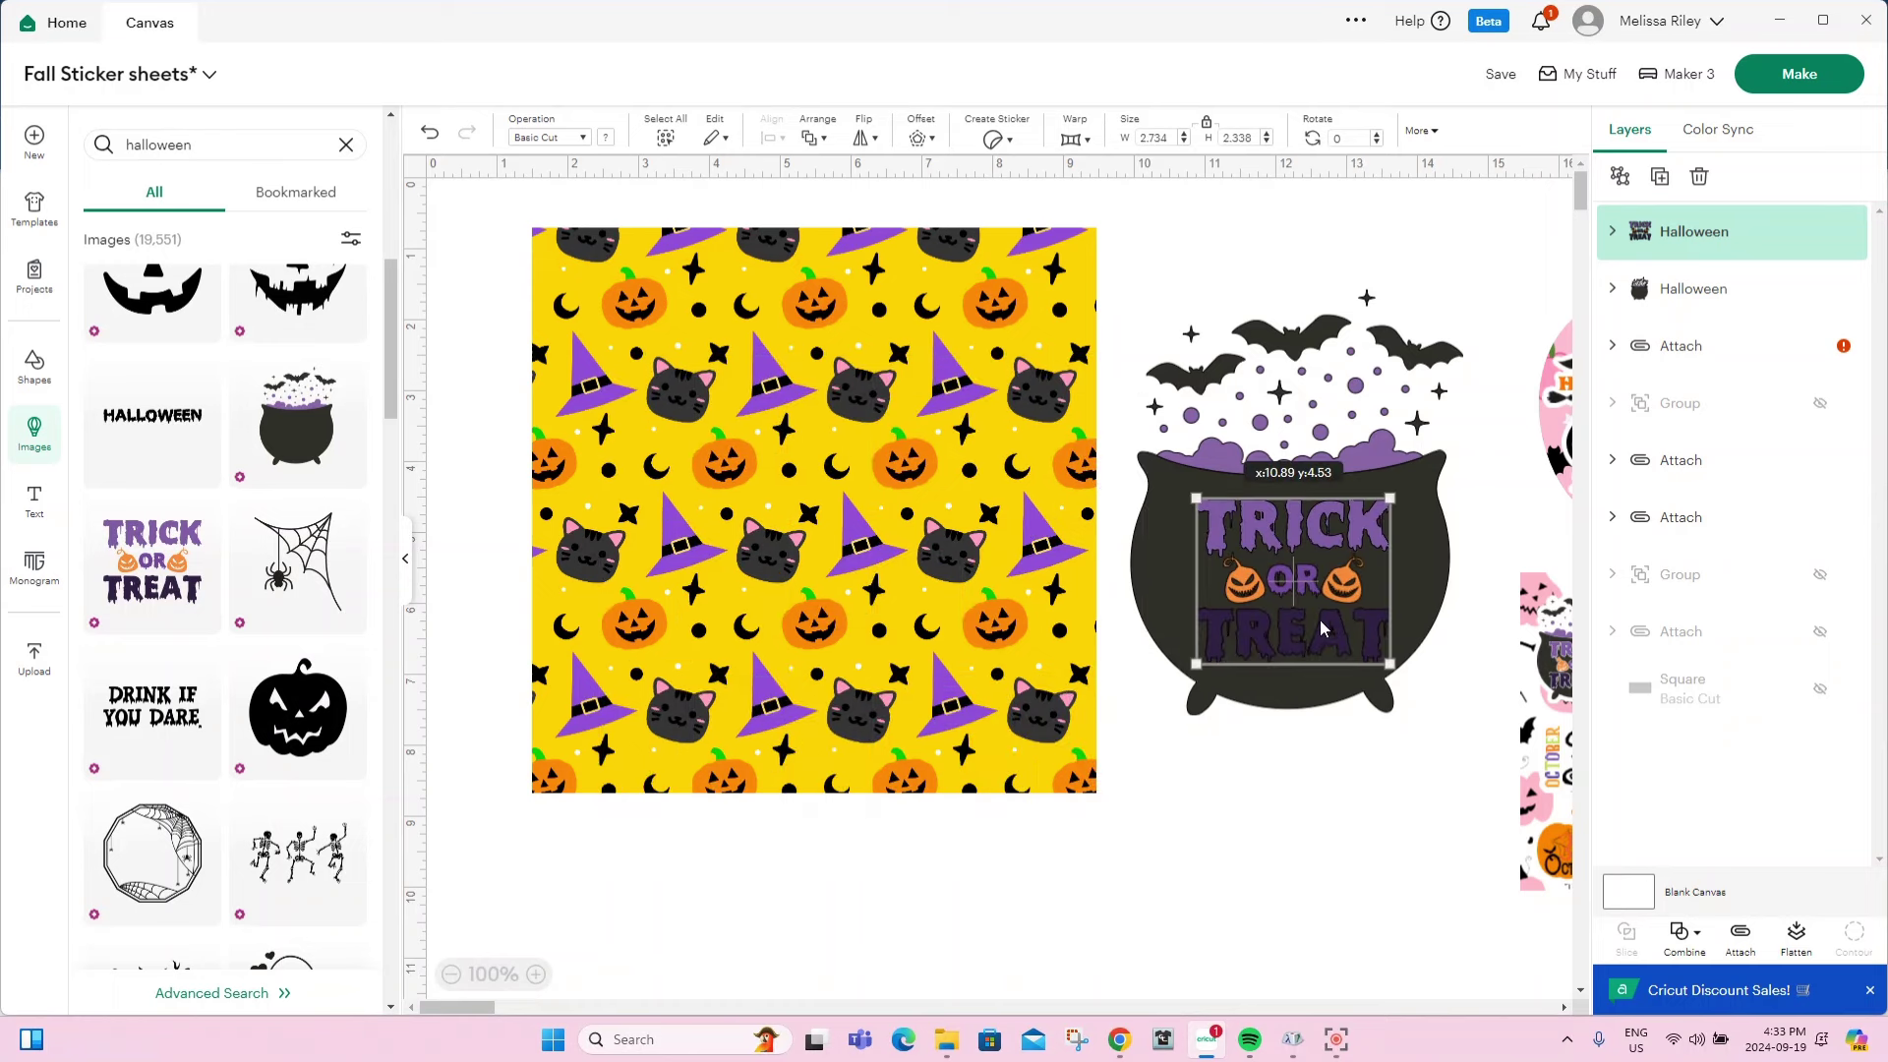
pyautogui.click(31, 432)
pyautogui.moveTo(930, 826); pyautogui.dragTo(974, 295)
pyautogui.click(1796, 939)
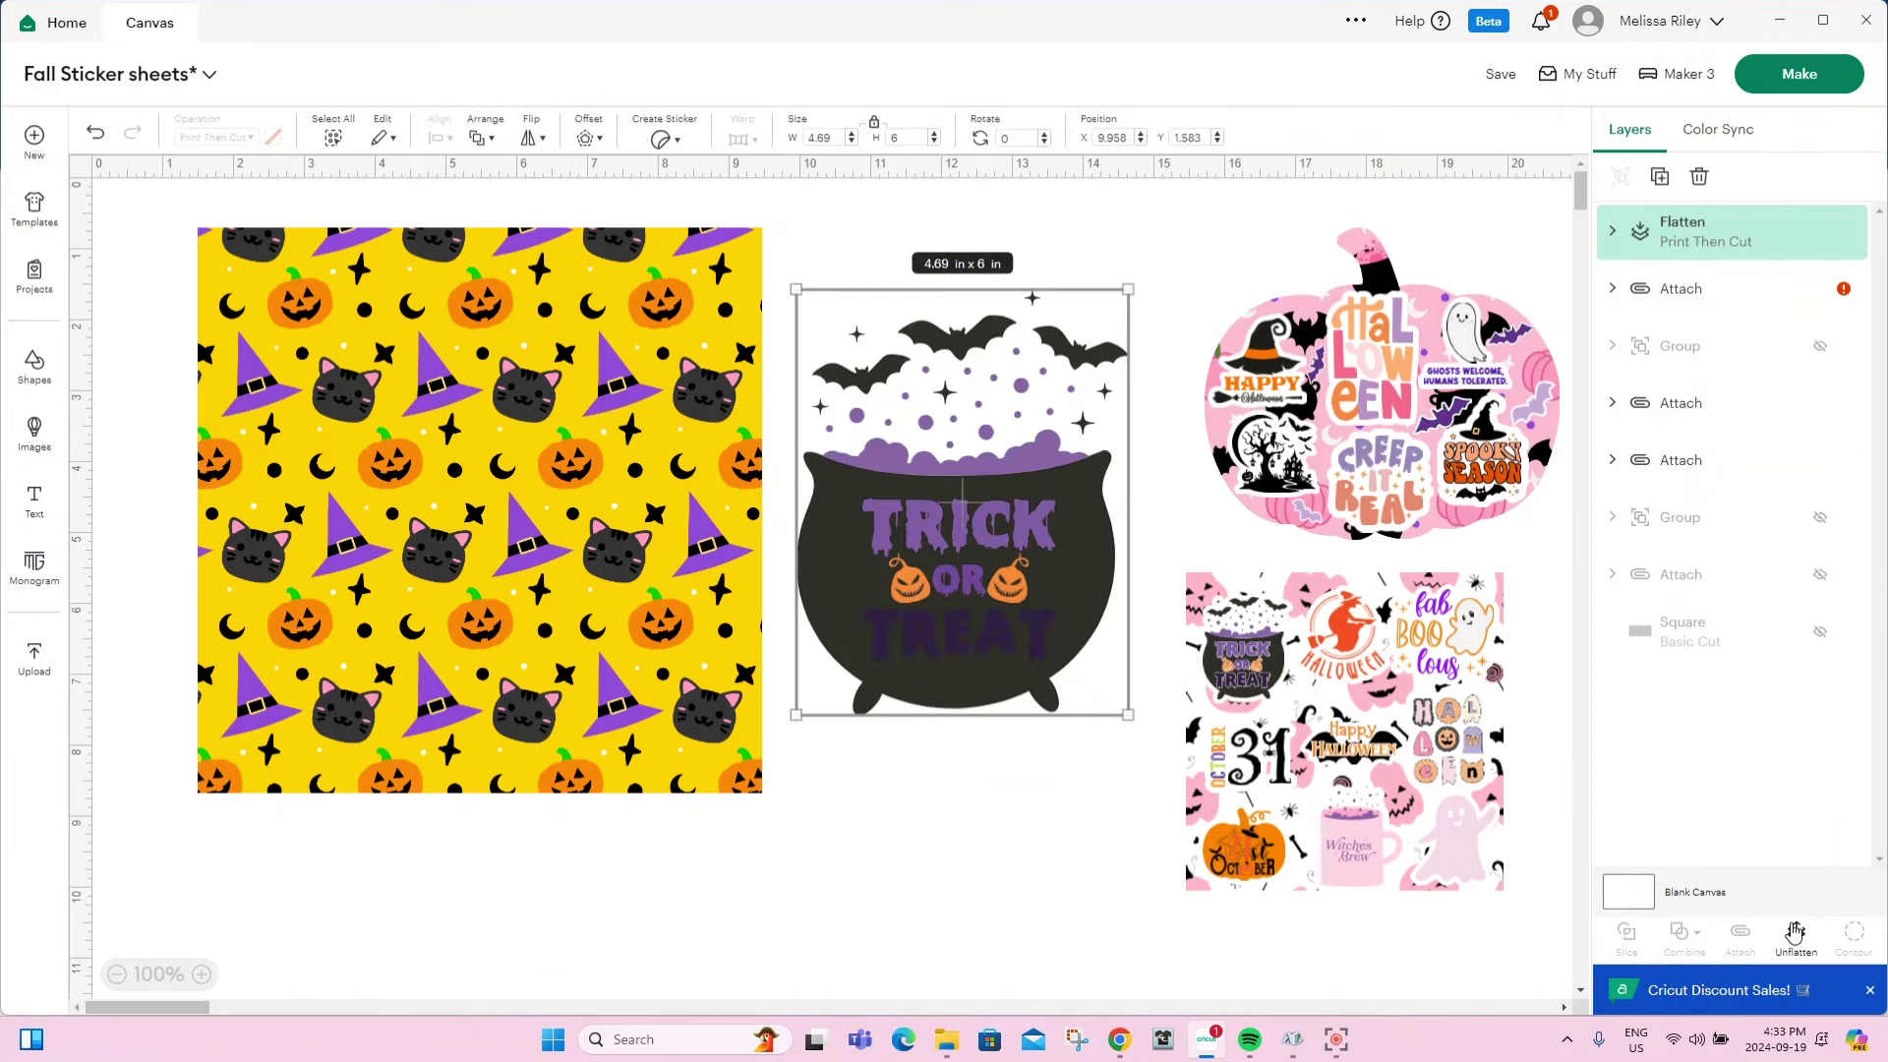
pyautogui.click(971, 843)
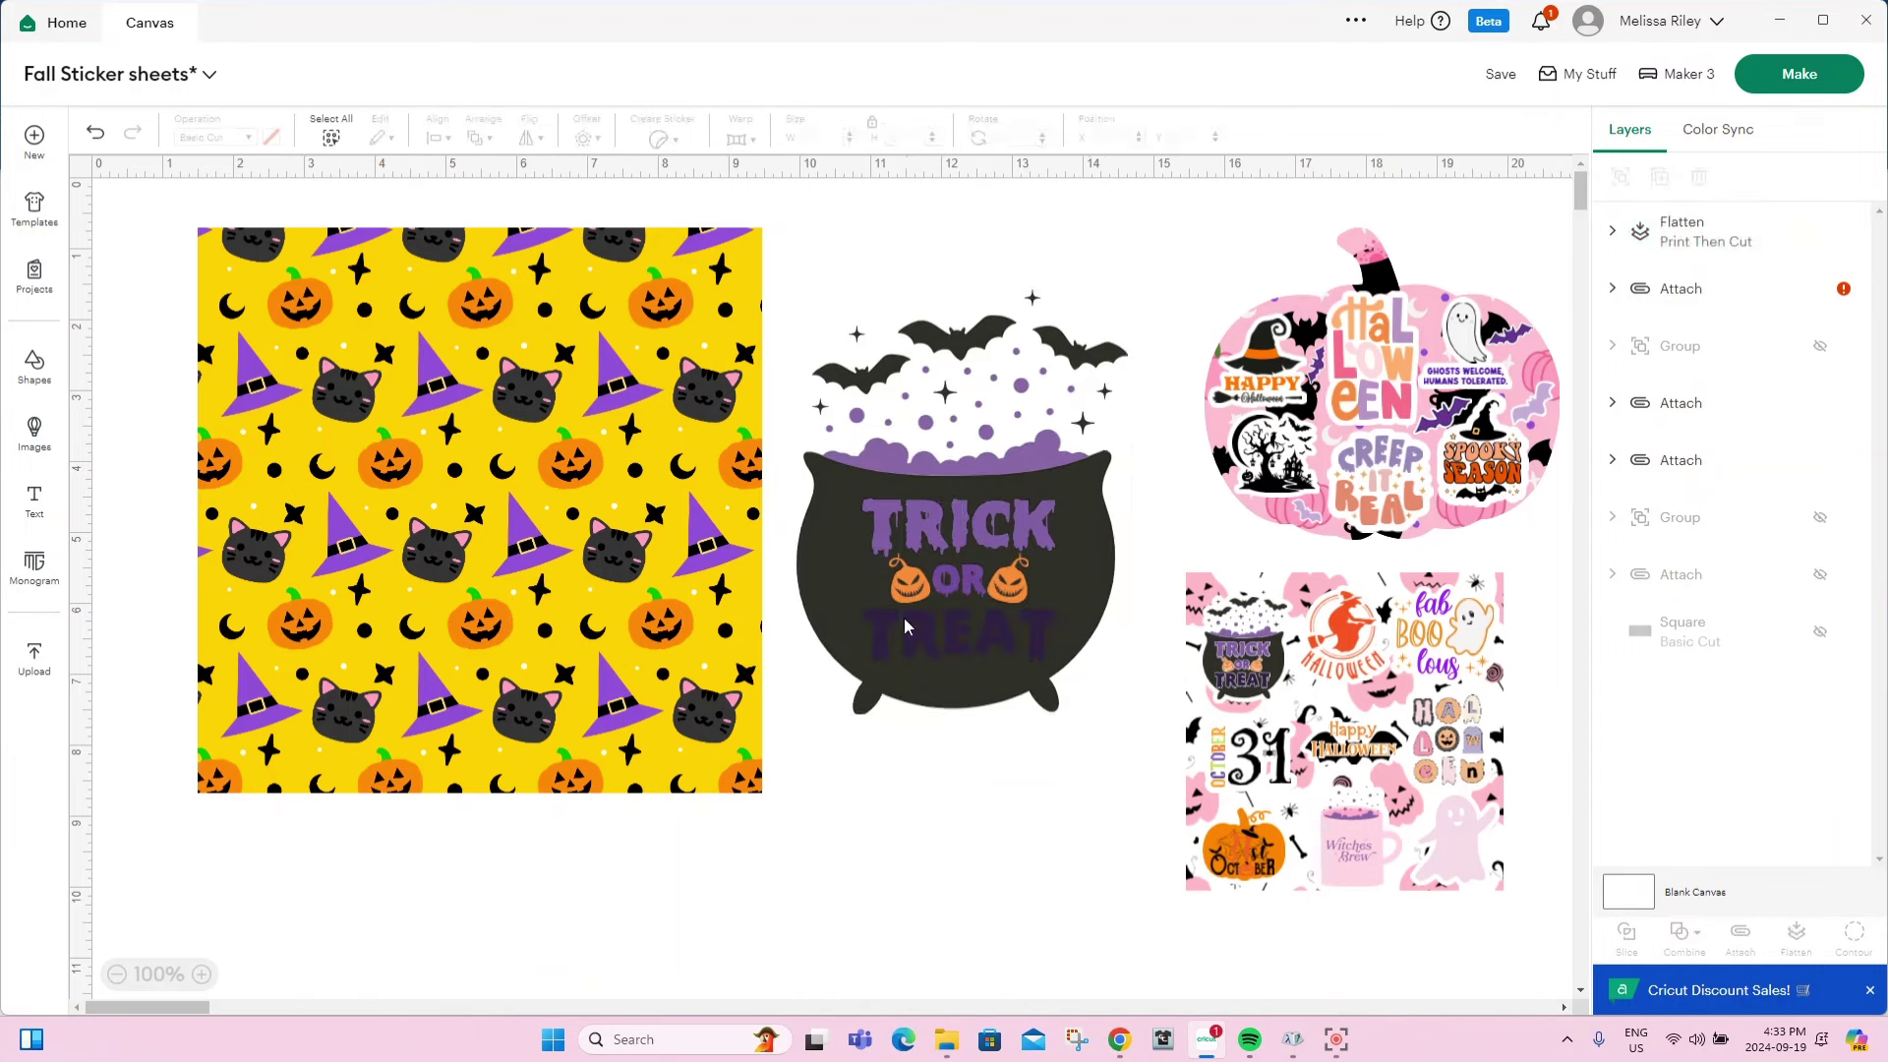
pyautogui.click(1083, 578)
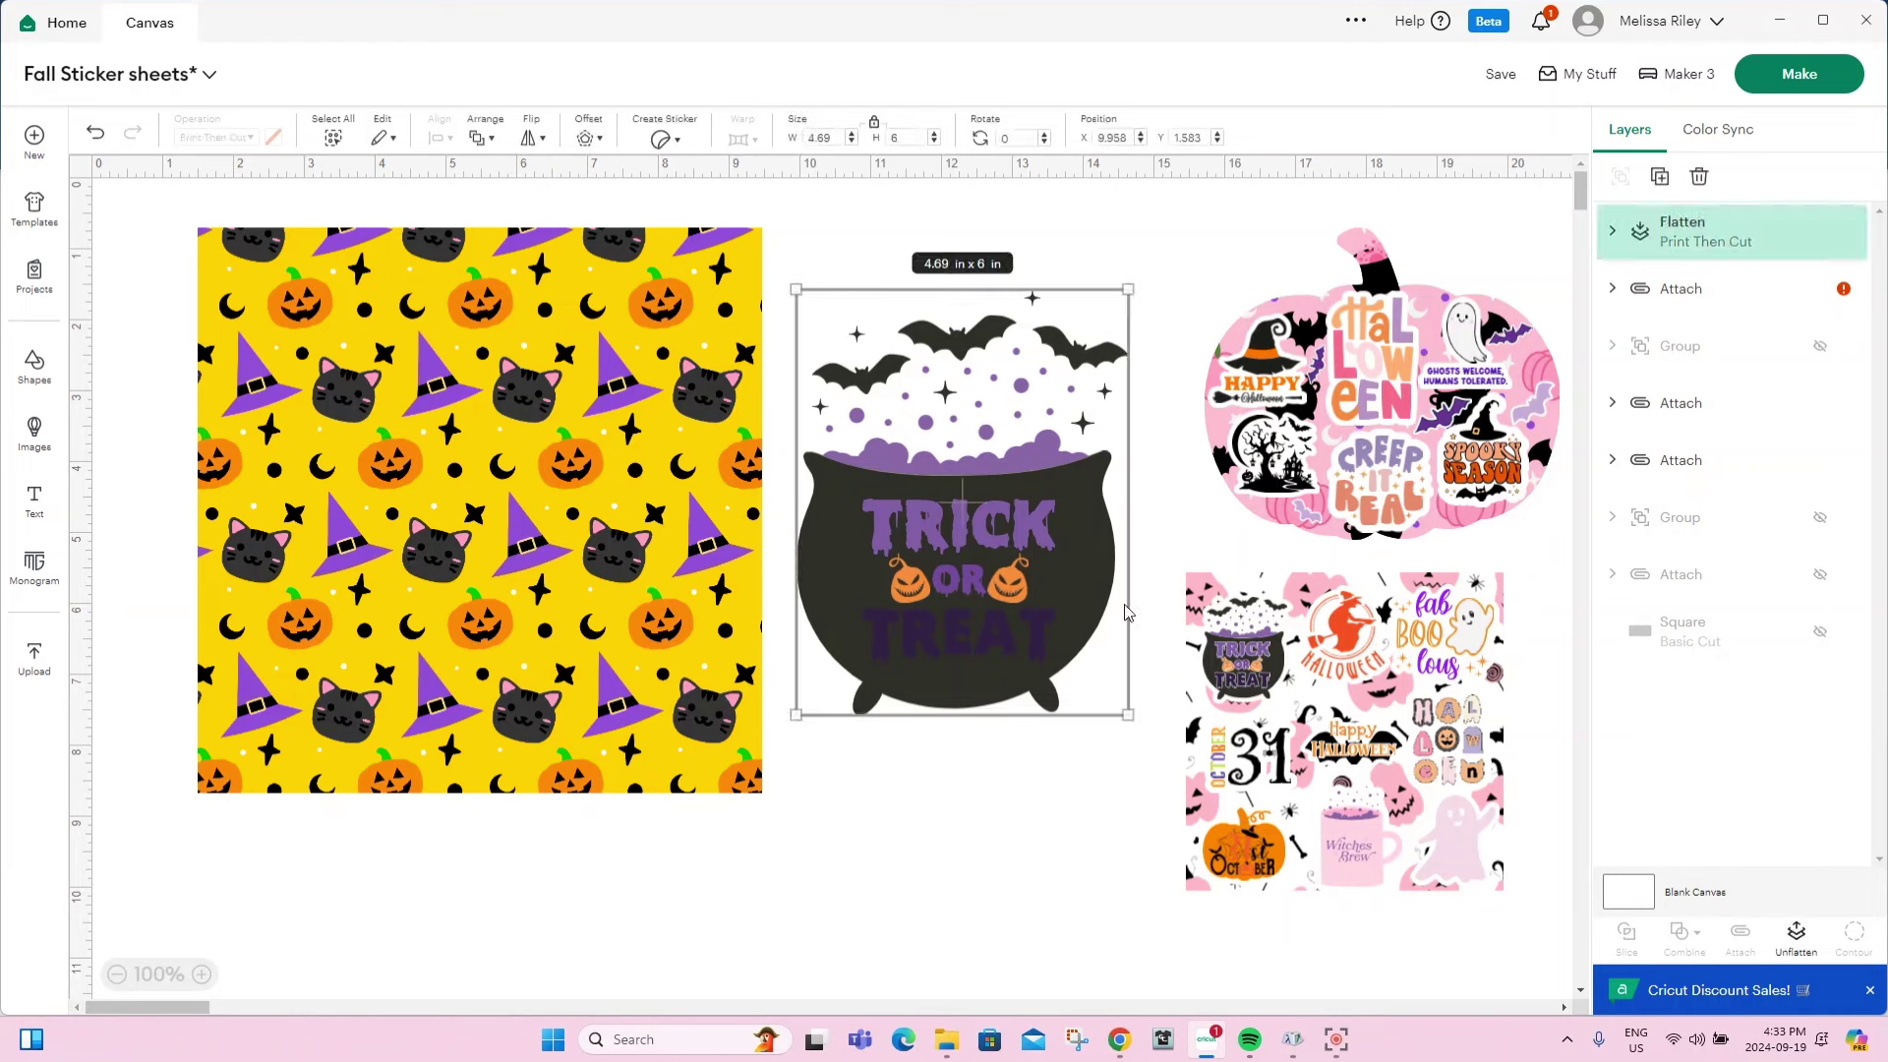
pyautogui.click(1798, 937)
# Add a 0.056 in rounded, welded offset around the Trick or Treat lettering and colour the offset white.
pyautogui.click(939, 588)
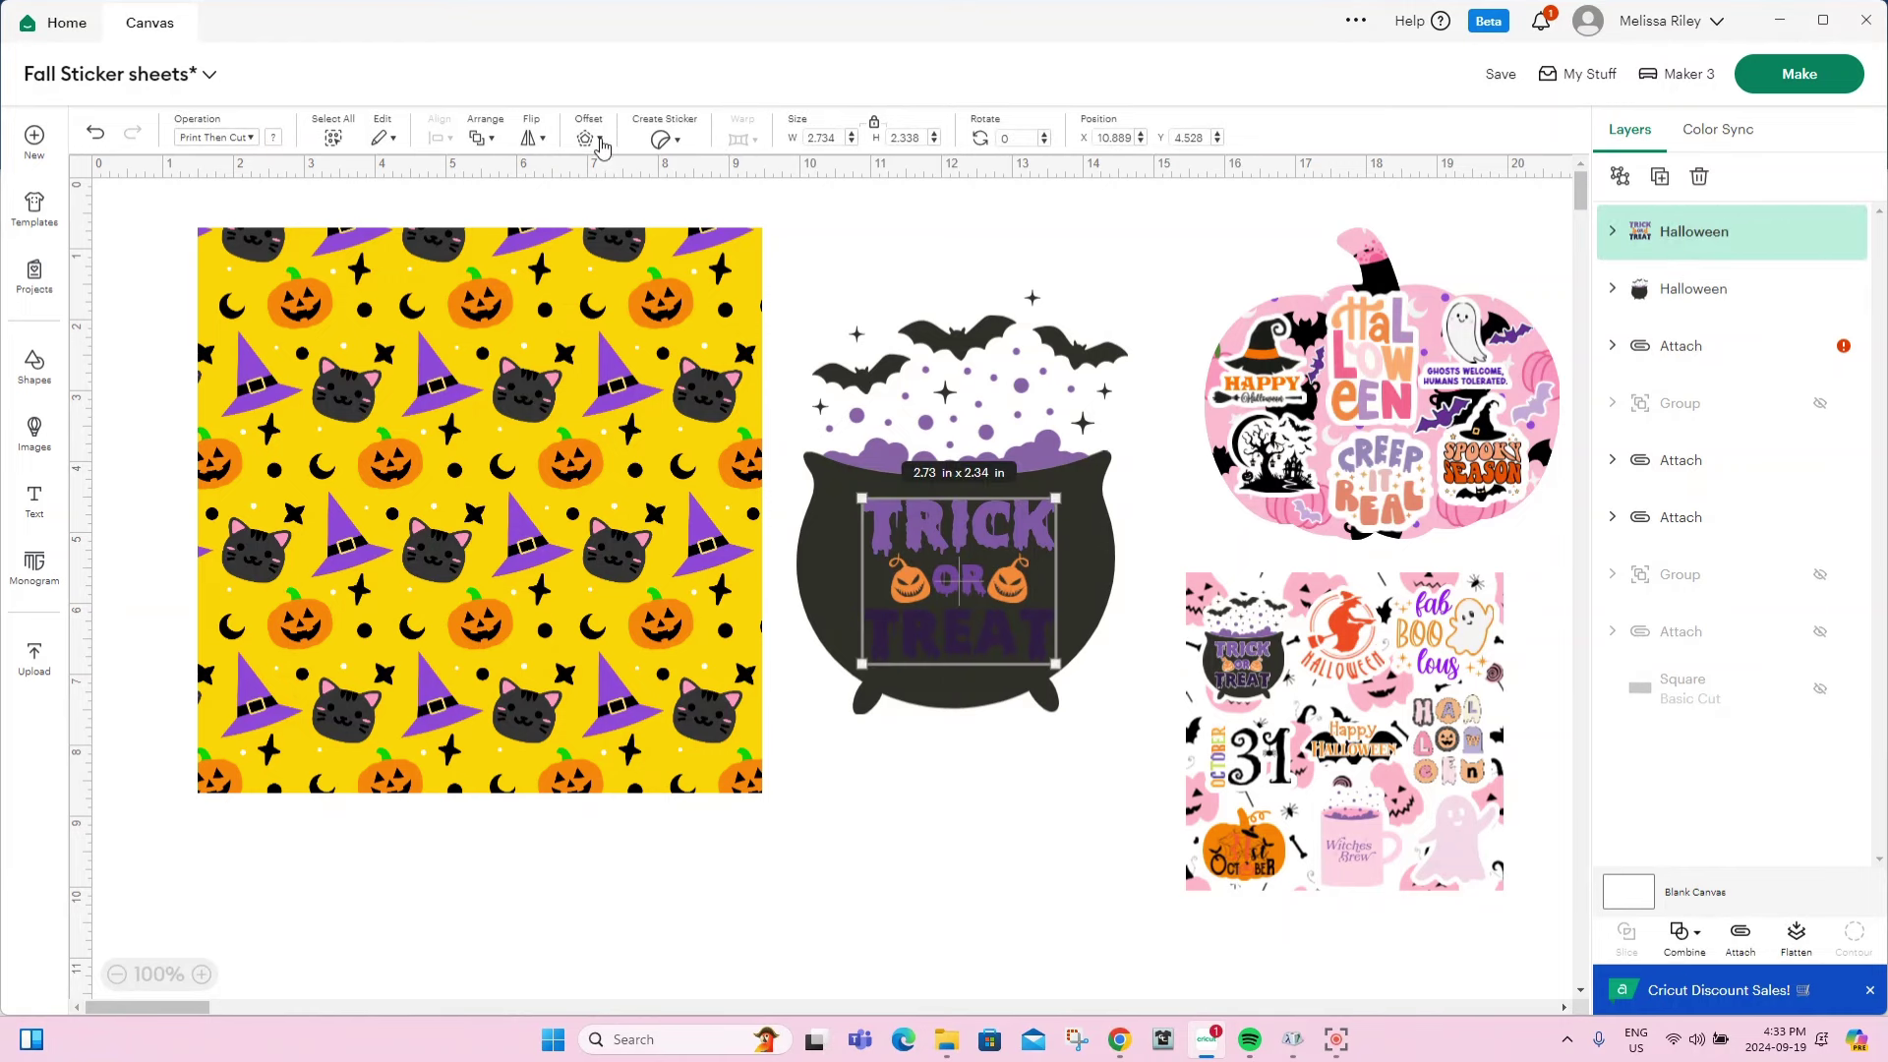
pyautogui.click(602, 145)
pyautogui.moveTo(603, 236); pyautogui.dragTo(587, 239)
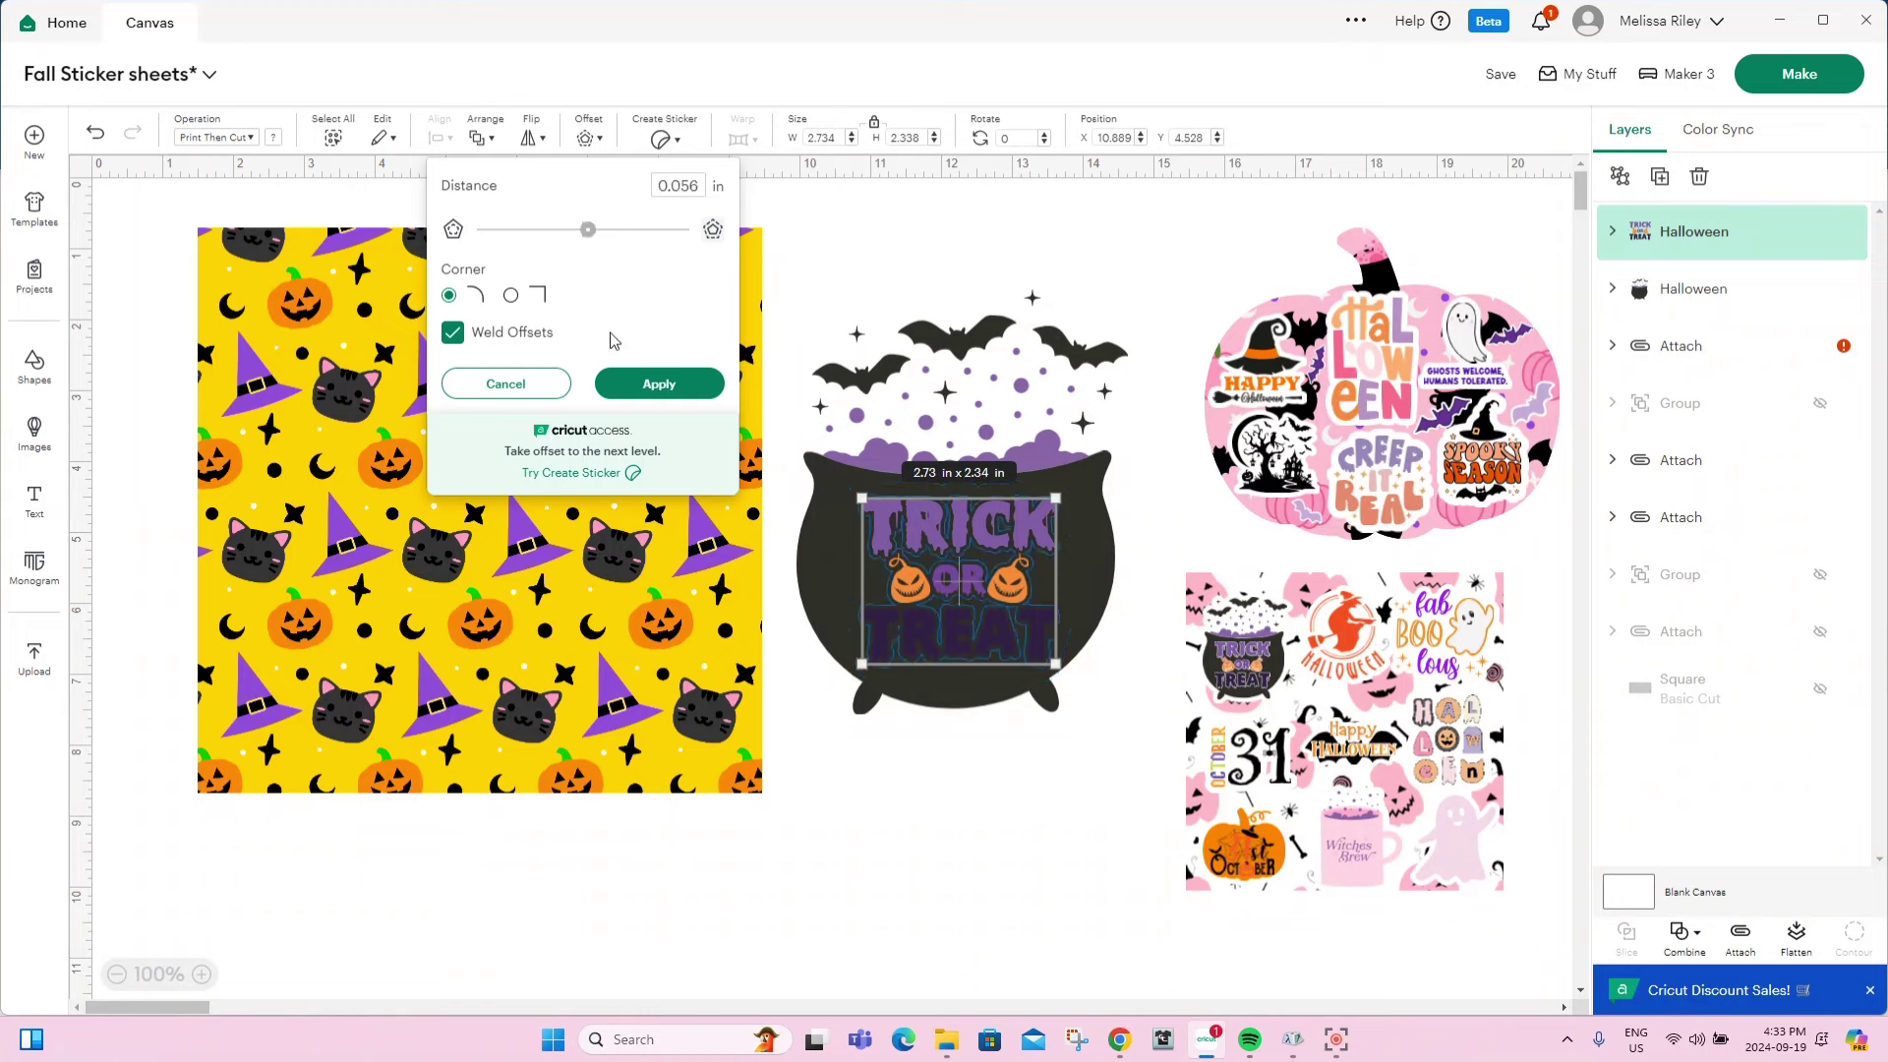
pyautogui.click(630, 384)
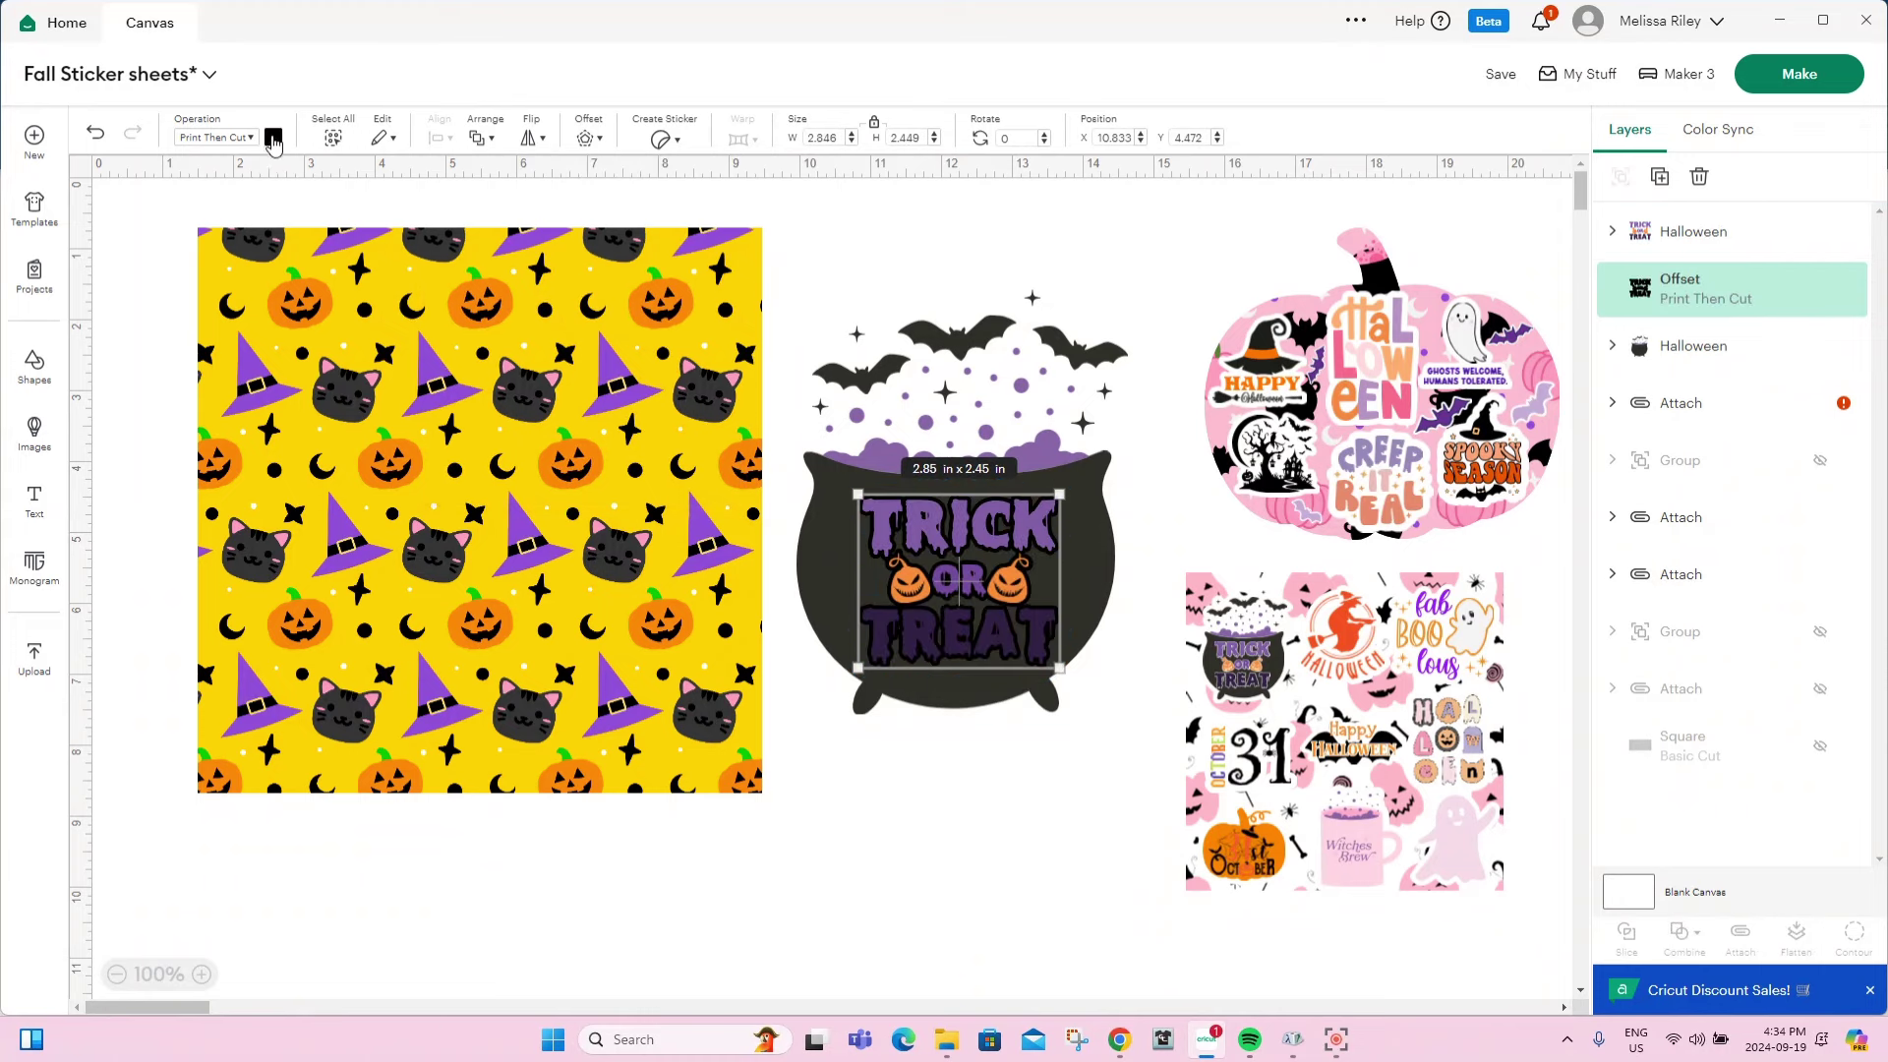
pyautogui.click(273, 137)
pyautogui.click(343, 257)
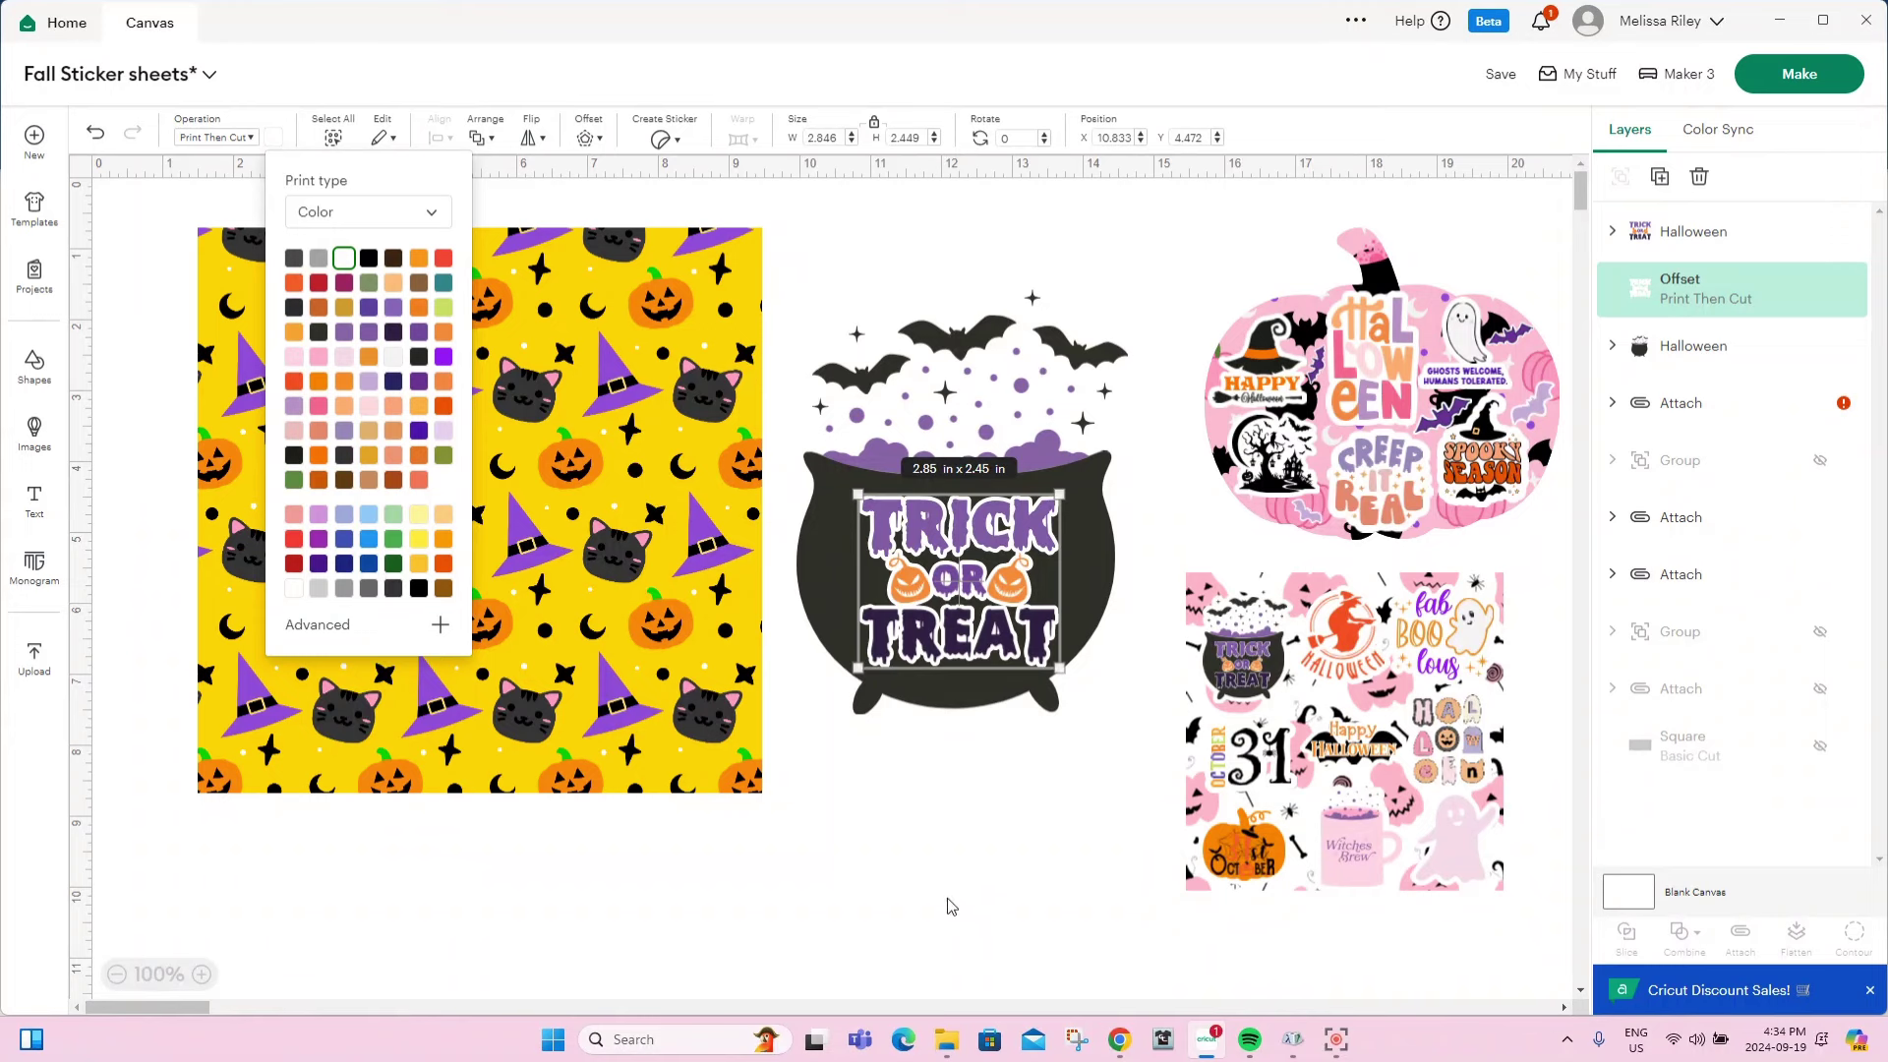
# Flatten the cauldron, white offset and lettering together, and move the cauldron and the two finished sticker sheets farther from the pattern square.
pyautogui.moveTo(949, 900); pyautogui.dragTo(981, 264)
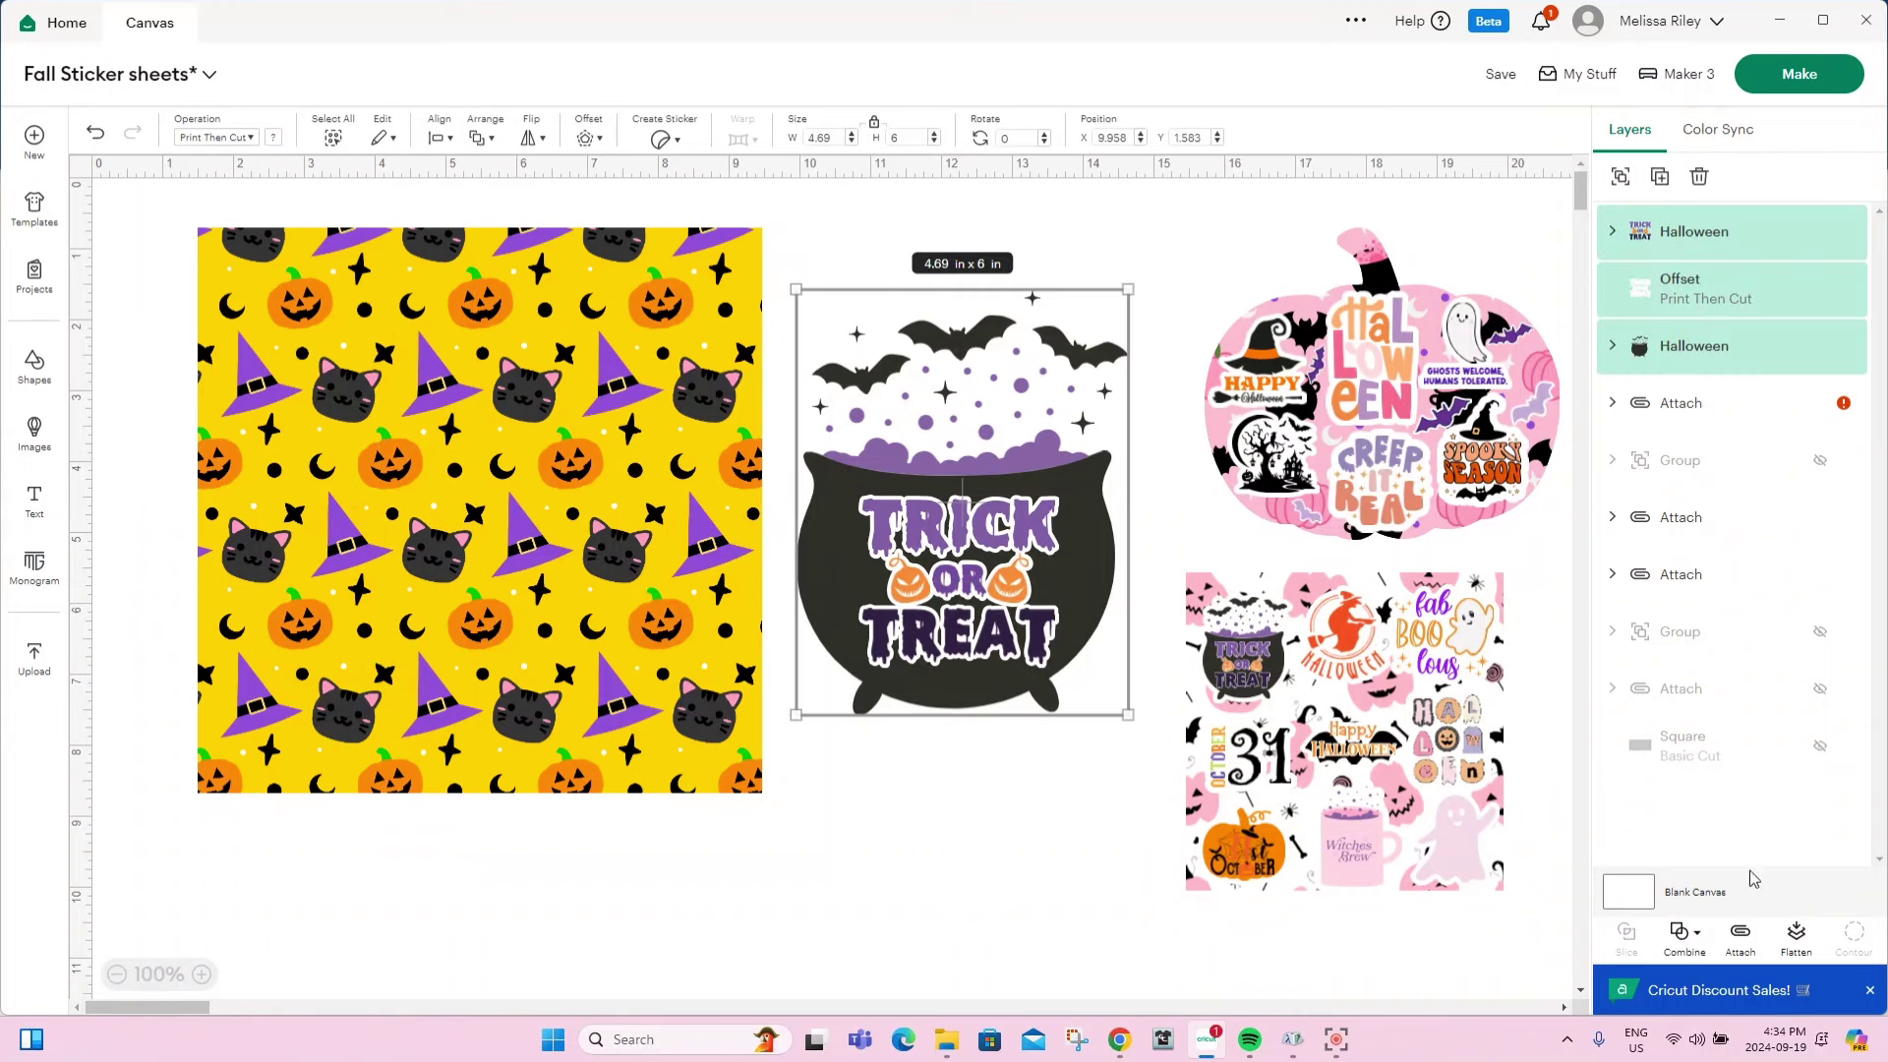
pyautogui.click(1797, 936)
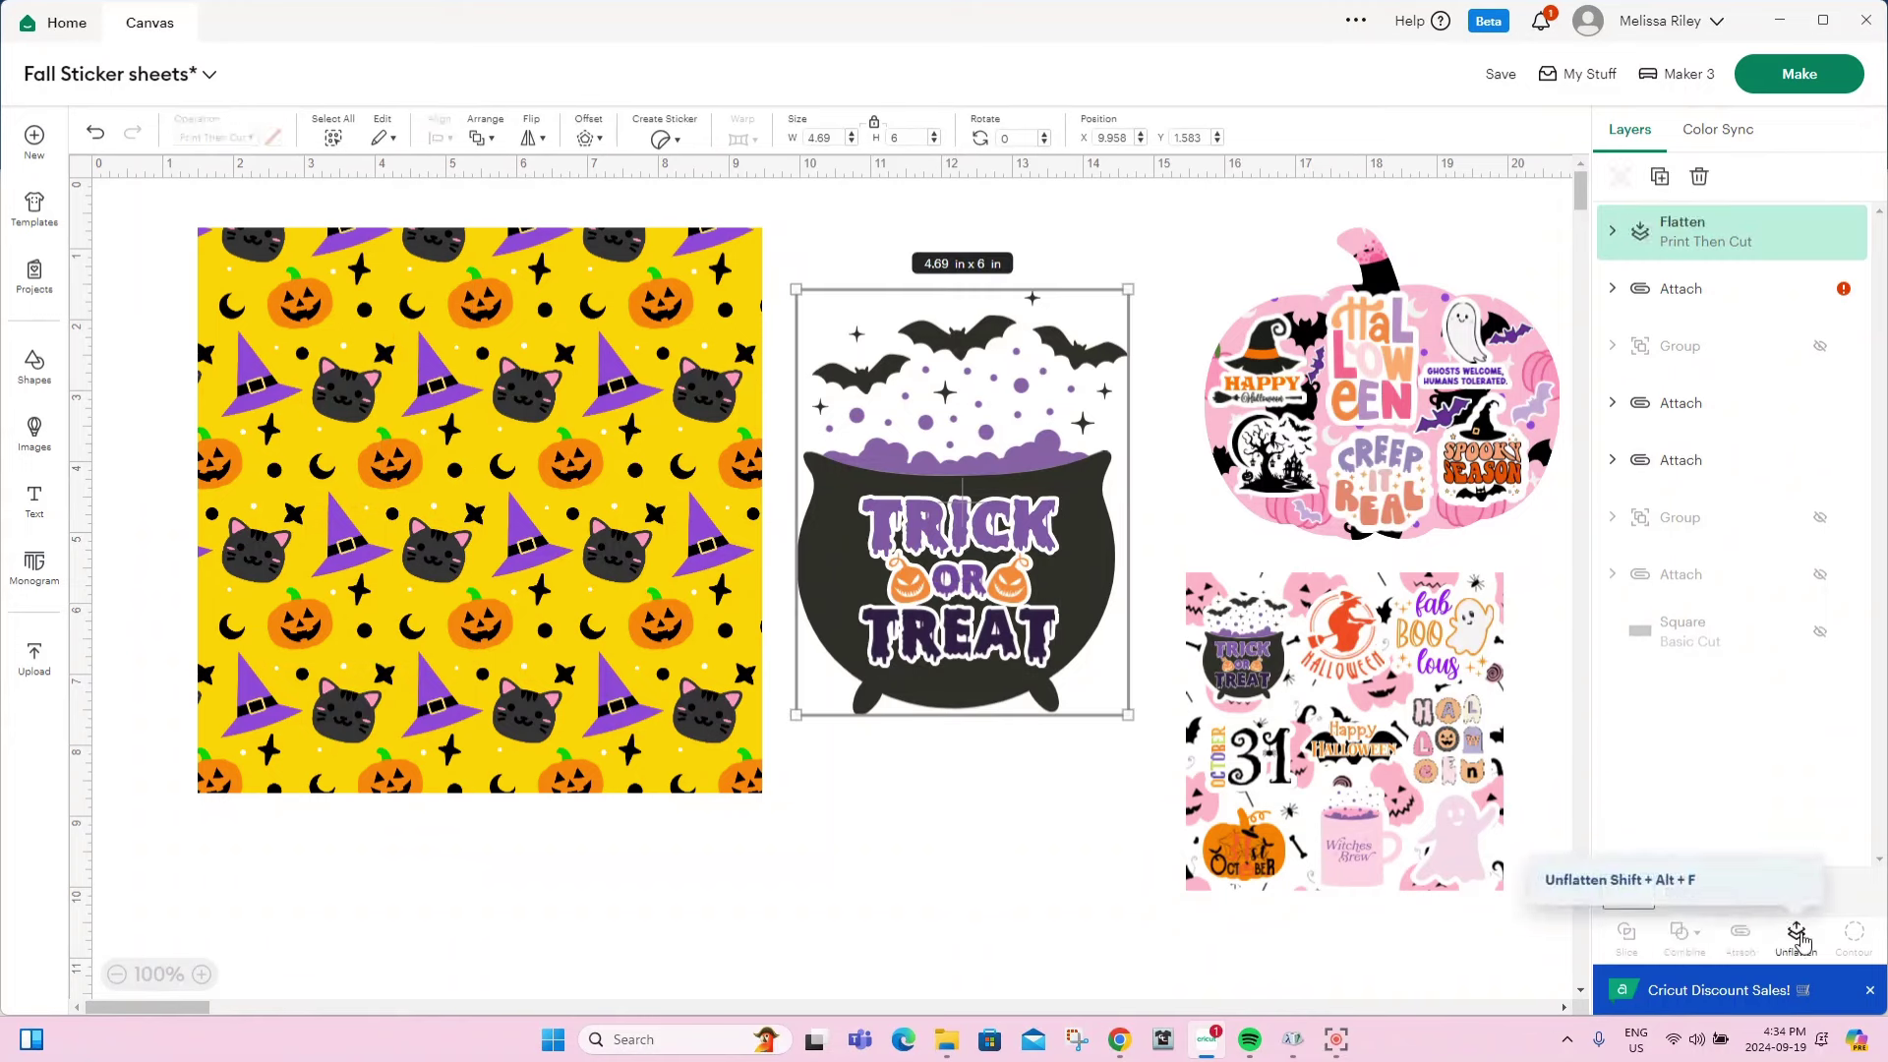
pyautogui.moveTo(1337, 728); pyautogui.dragTo(1499, 727)
pyautogui.moveTo(1368, 489); pyautogui.dragTo(1492, 489)
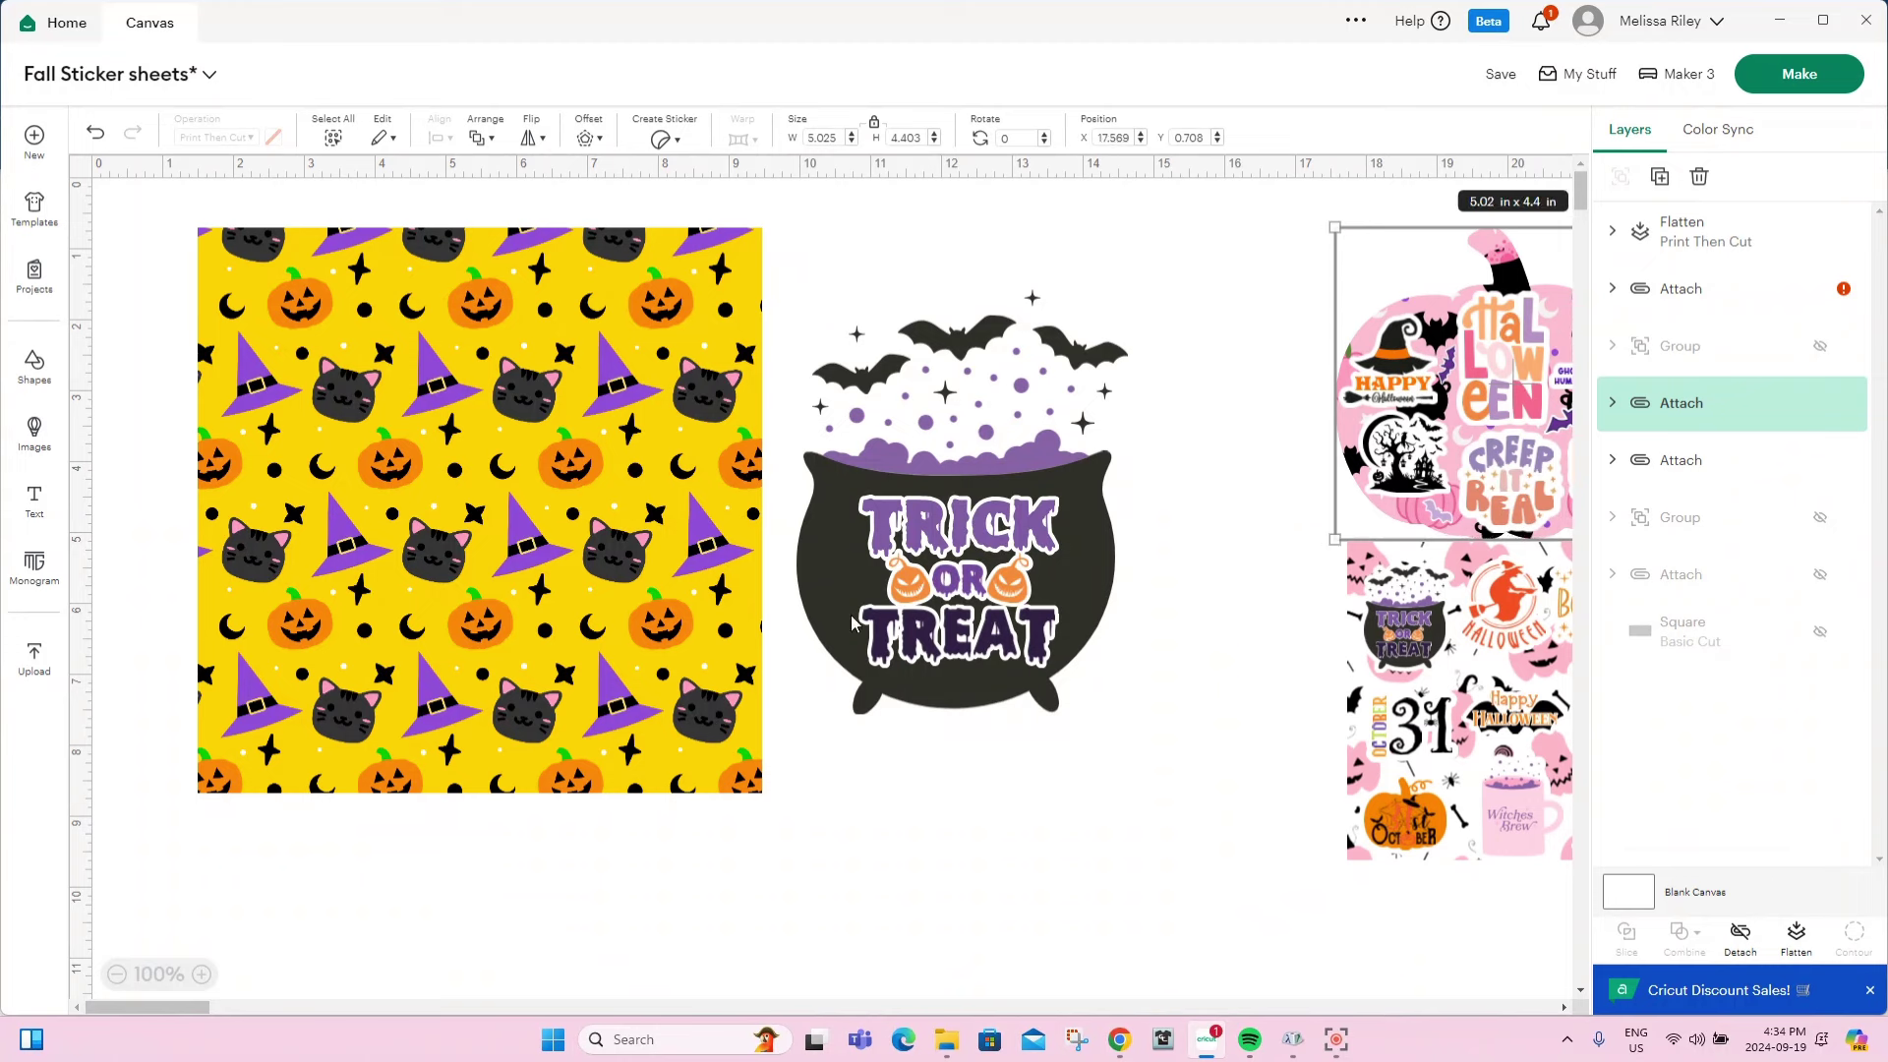
pyautogui.moveTo(920, 668); pyautogui.dragTo(1010, 745)
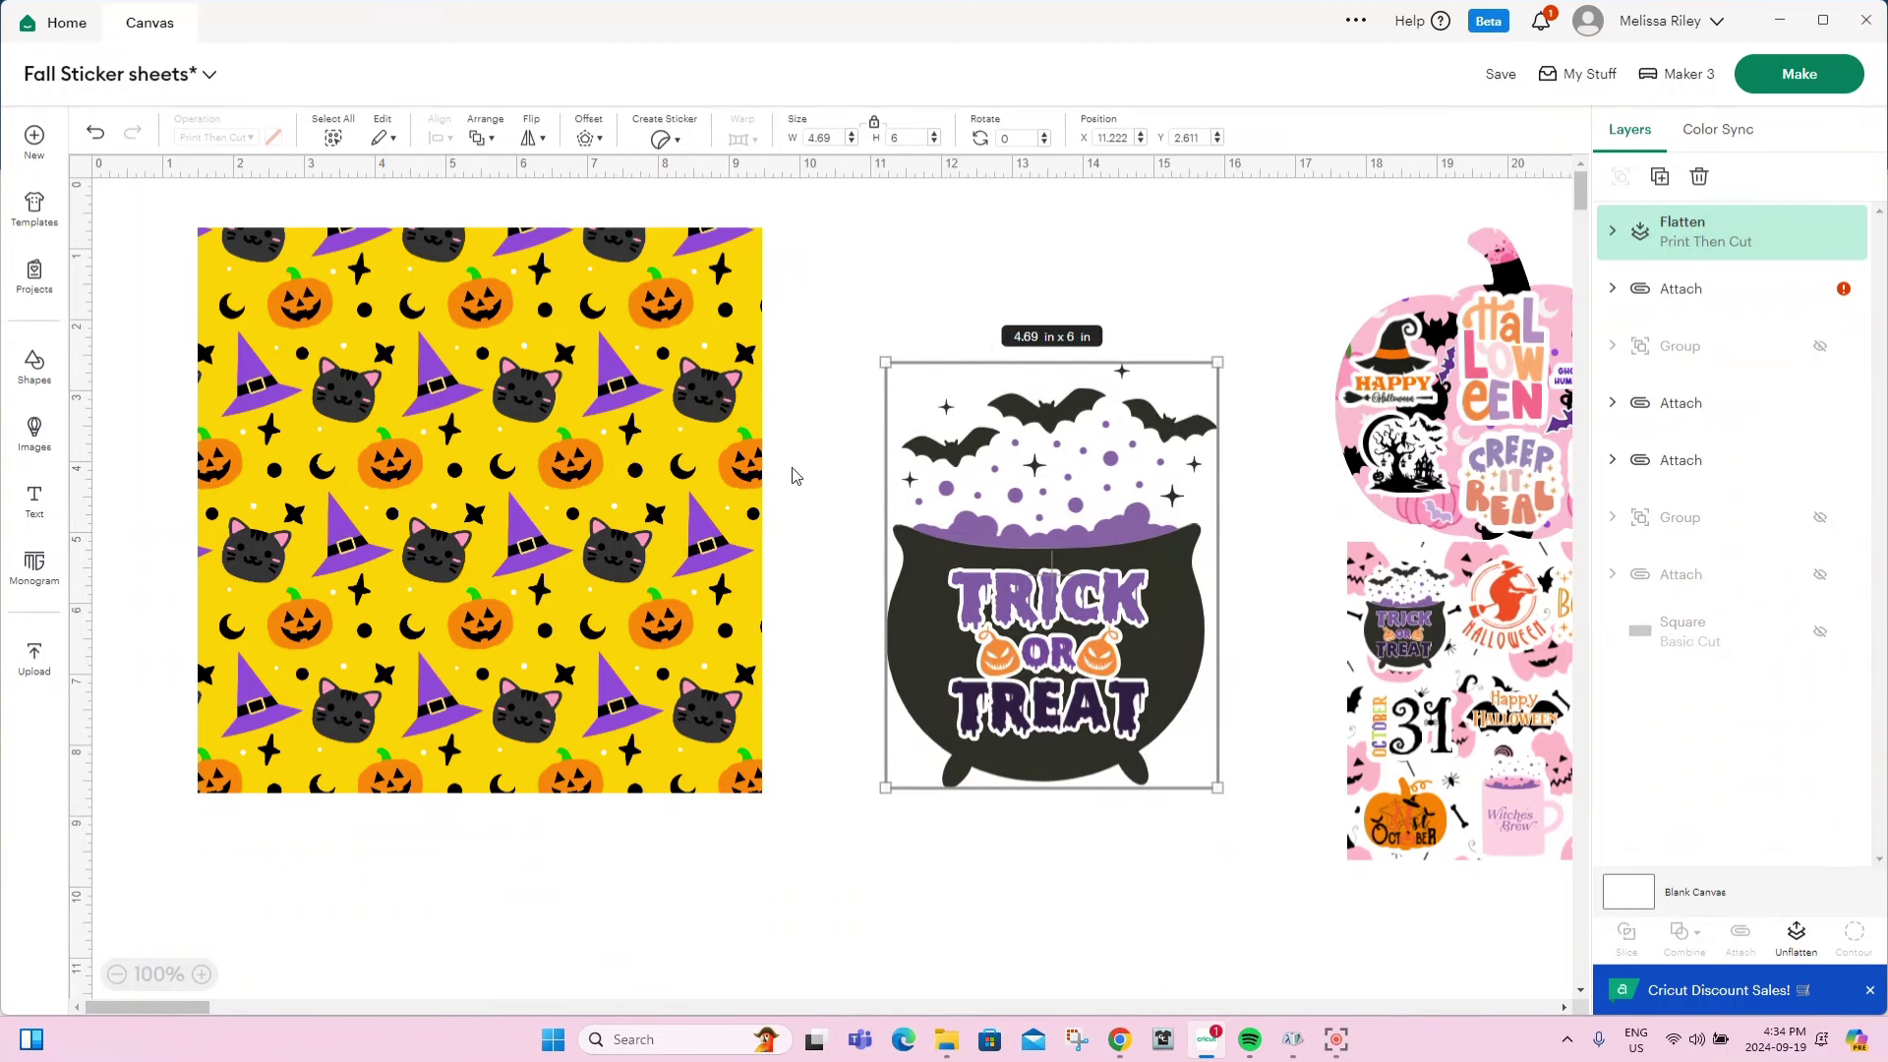
# Create a 0.194 in rounded, welded offset around the flattened cauldron design.
pyautogui.click(588, 138)
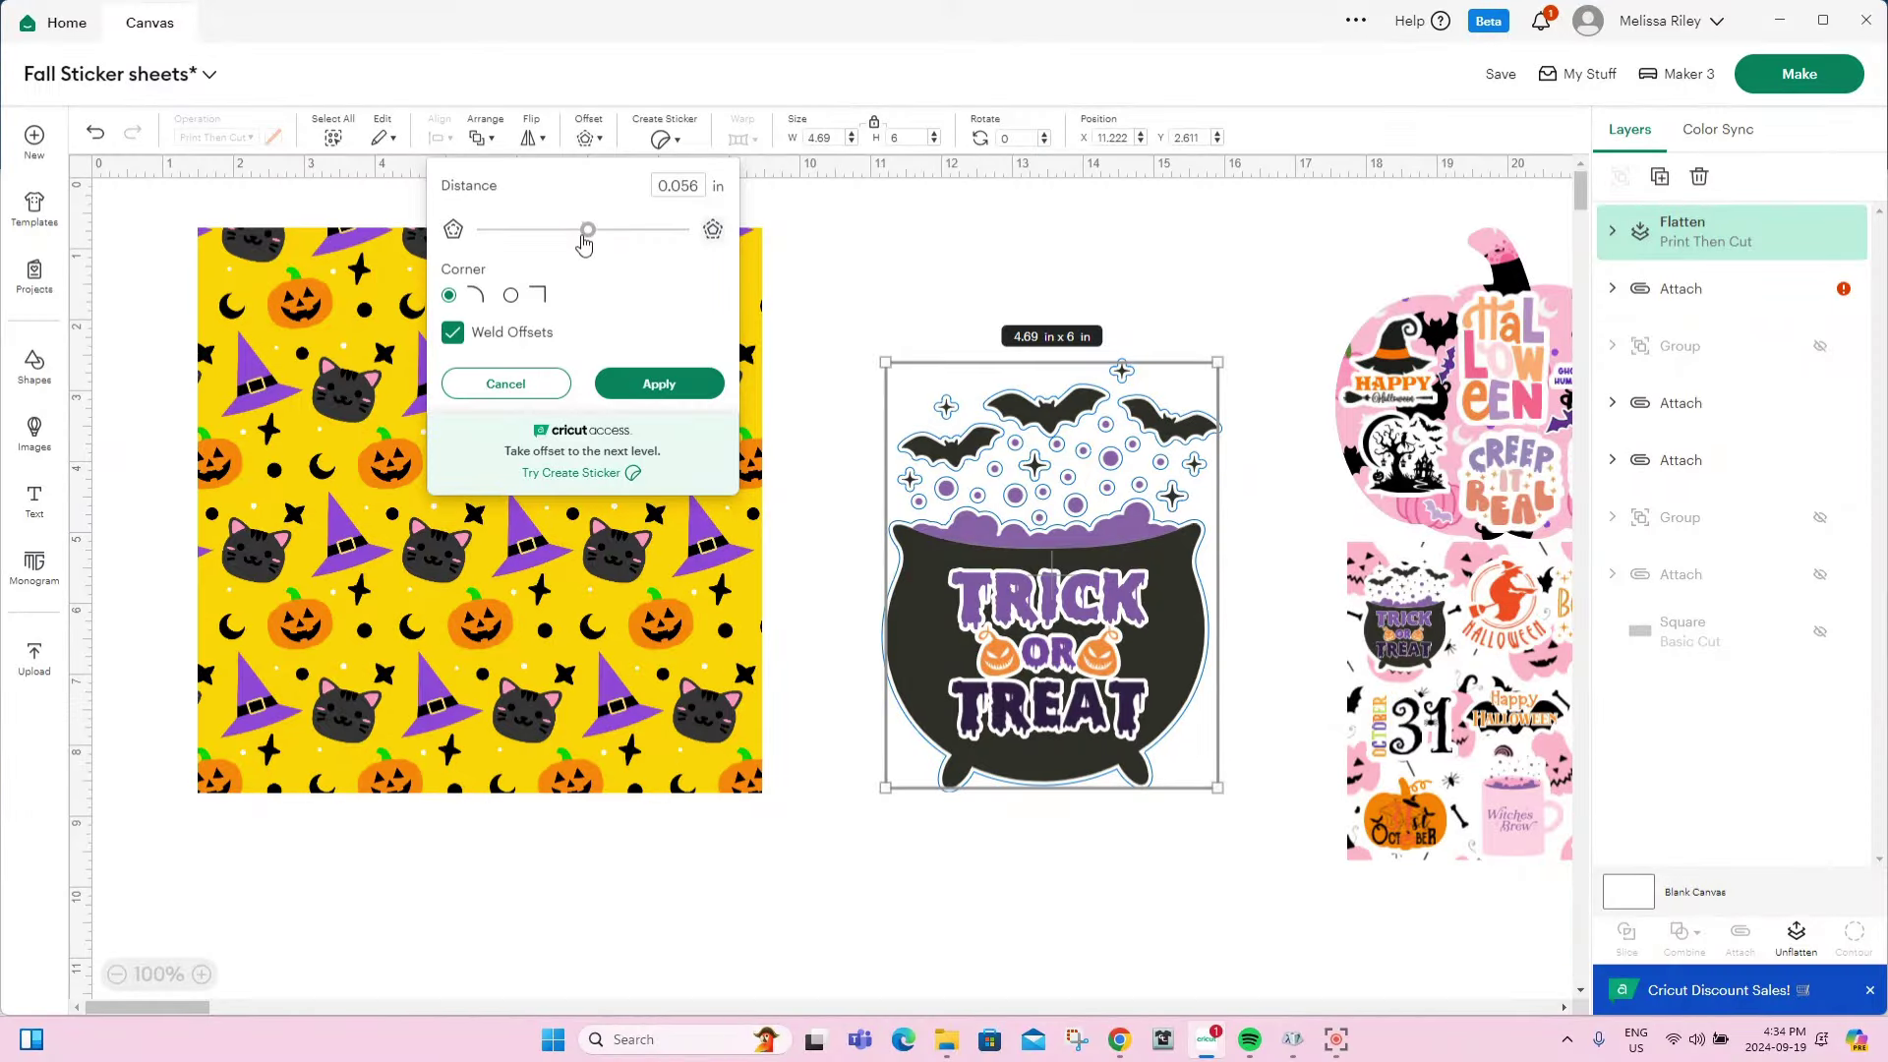
pyautogui.moveTo(587, 241); pyautogui.dragTo(592, 243)
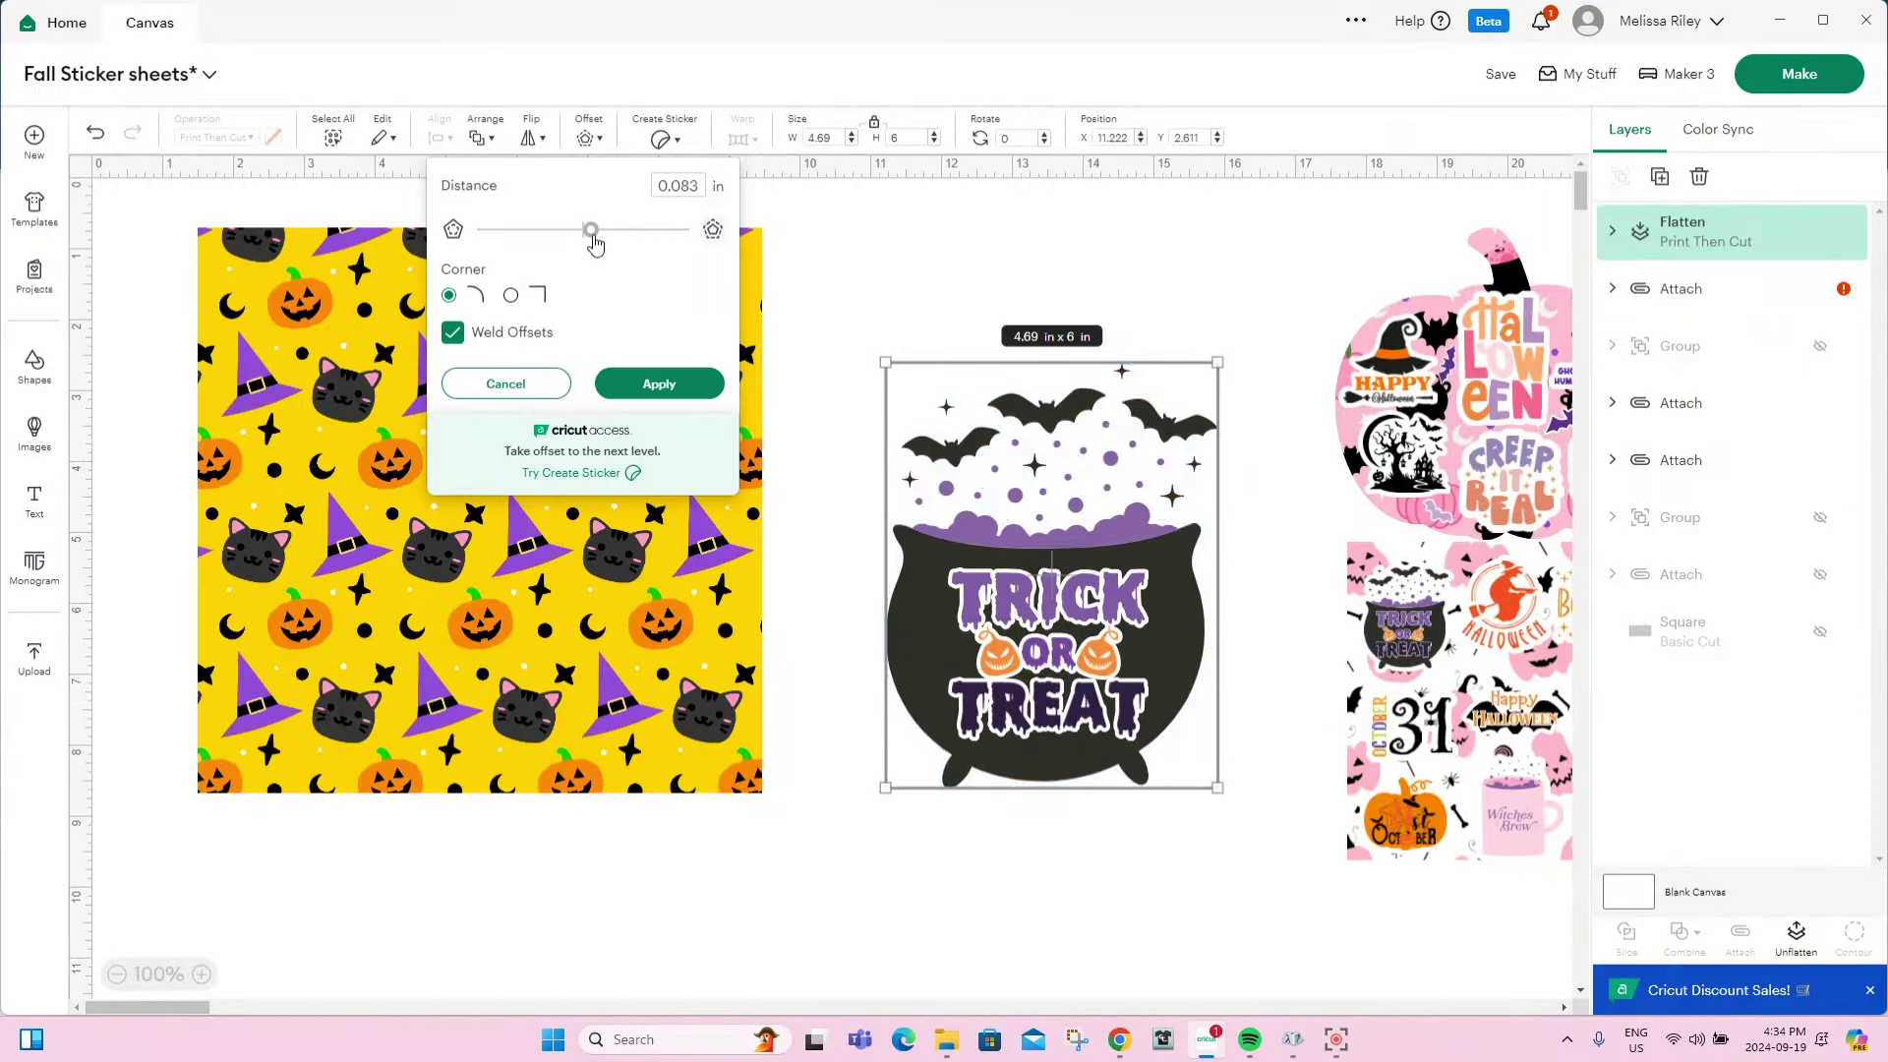
pyautogui.moveTo(591, 232); pyautogui.dragTo(602, 232)
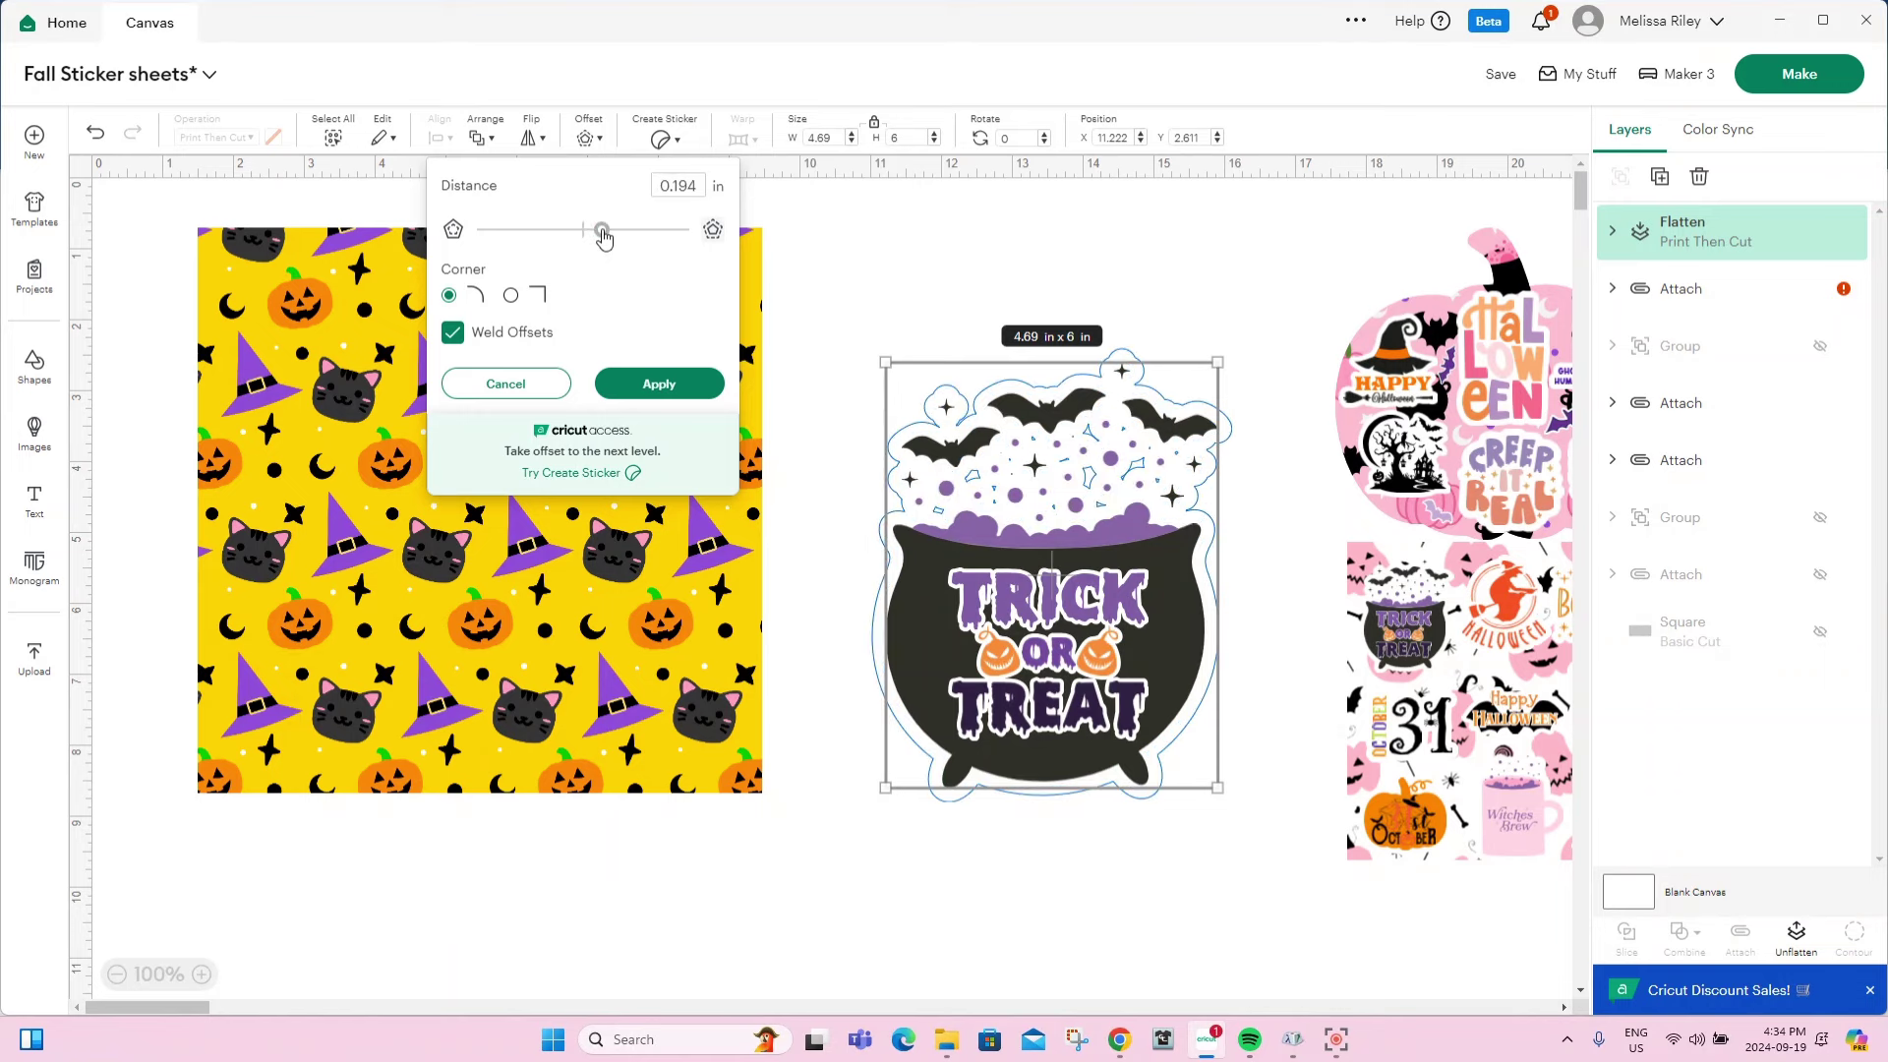
pyautogui.moveTo(601, 232); pyautogui.dragTo(599, 232)
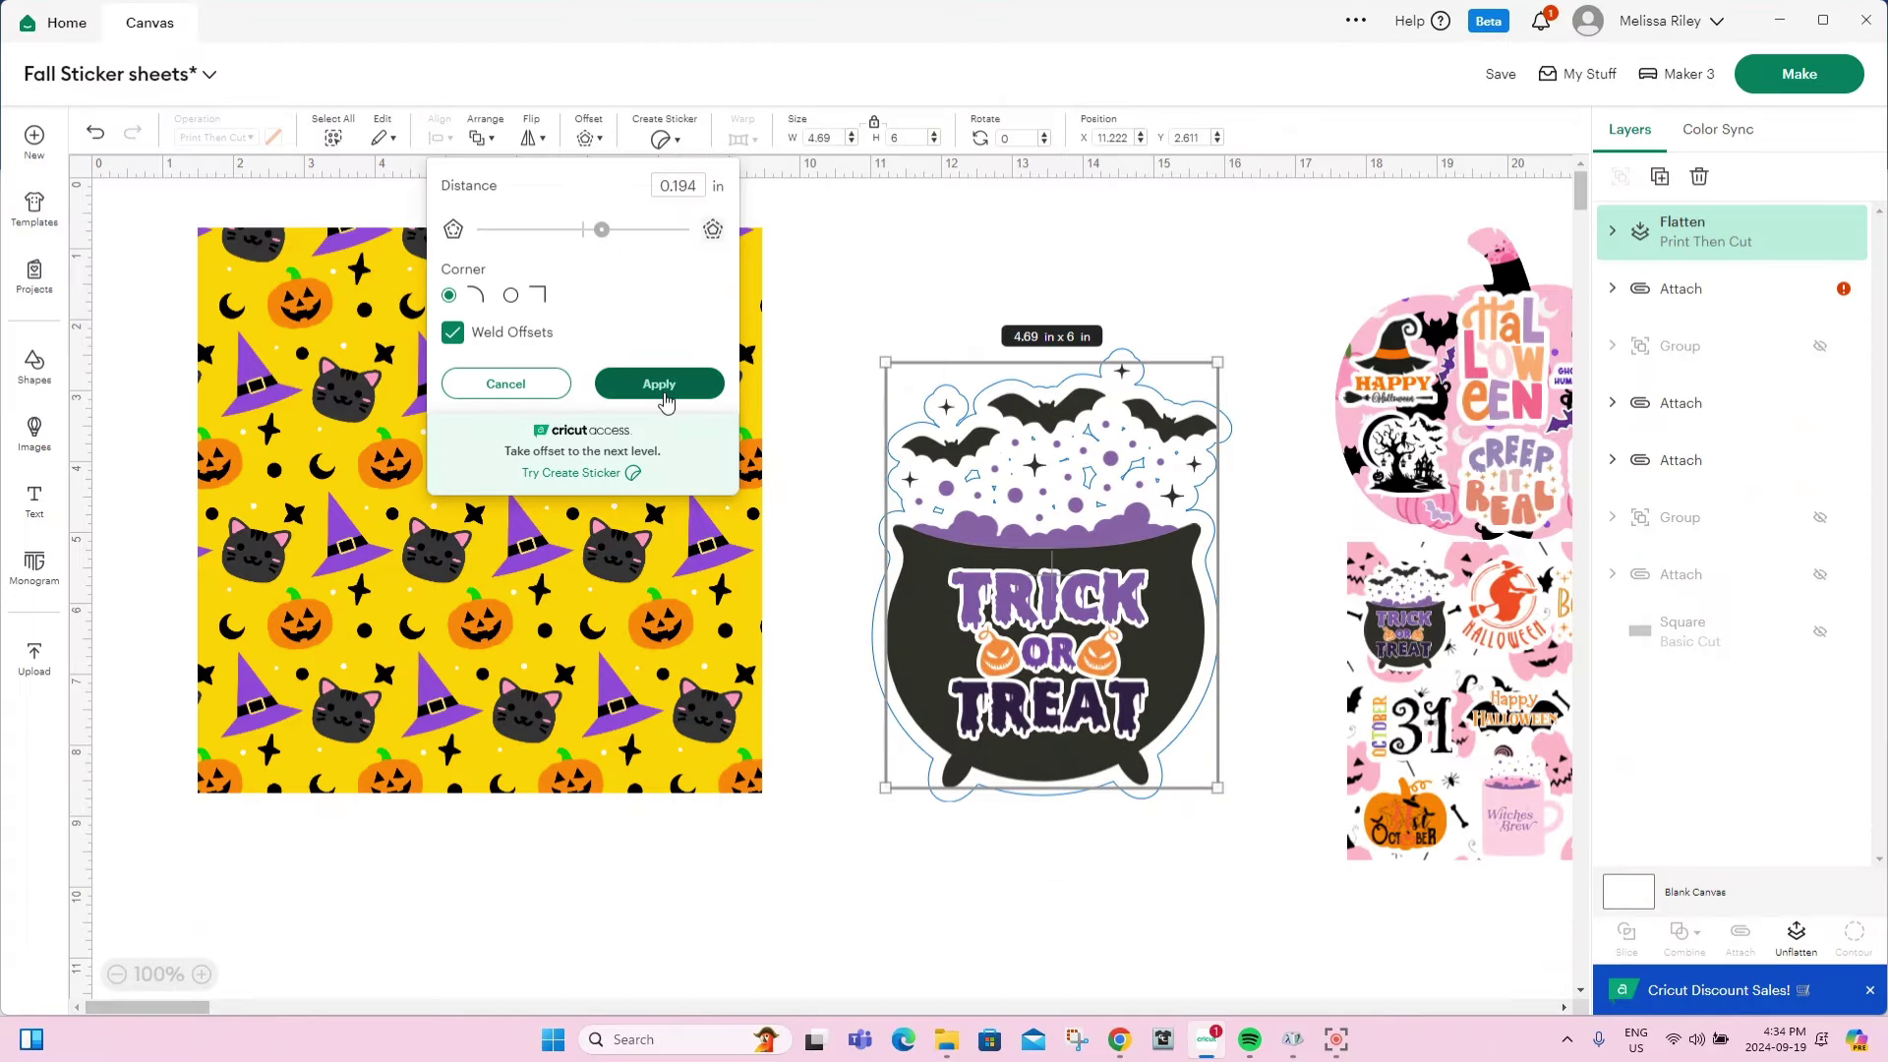
pyautogui.click(665, 391)
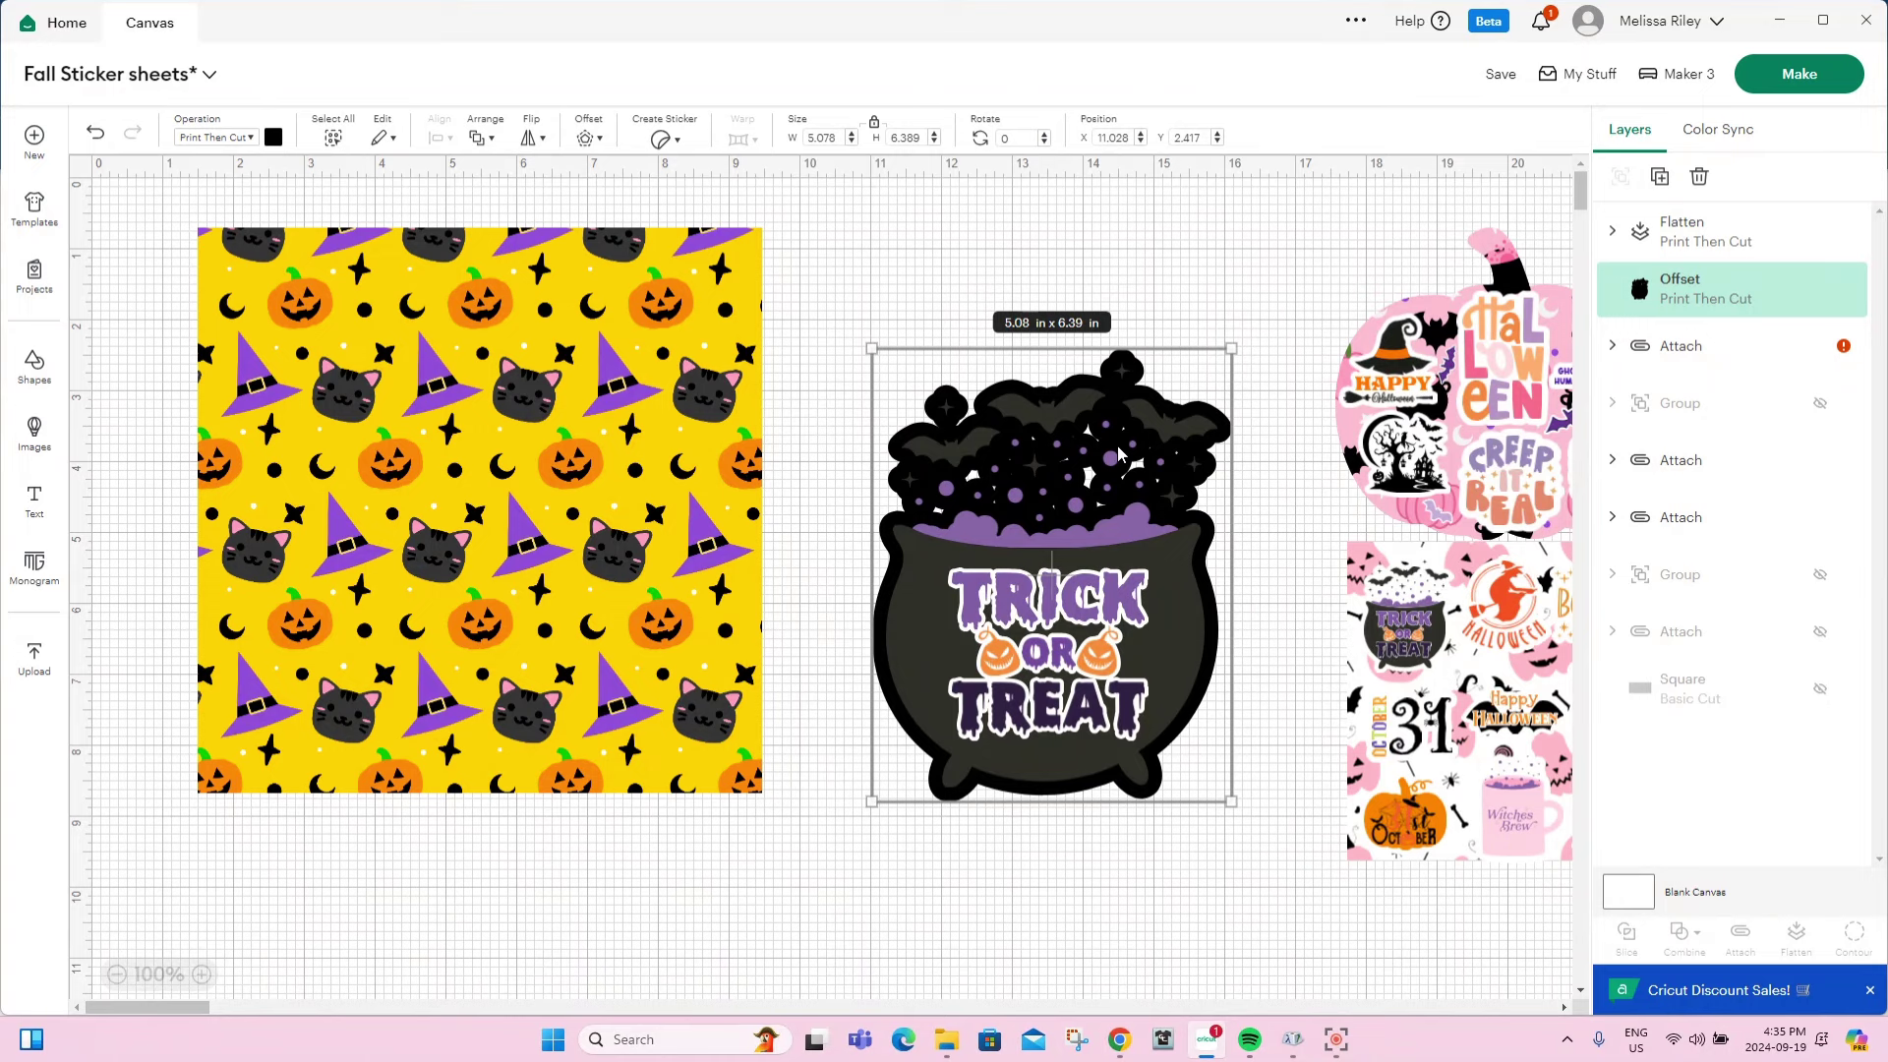
pyautogui.click(219, 138)
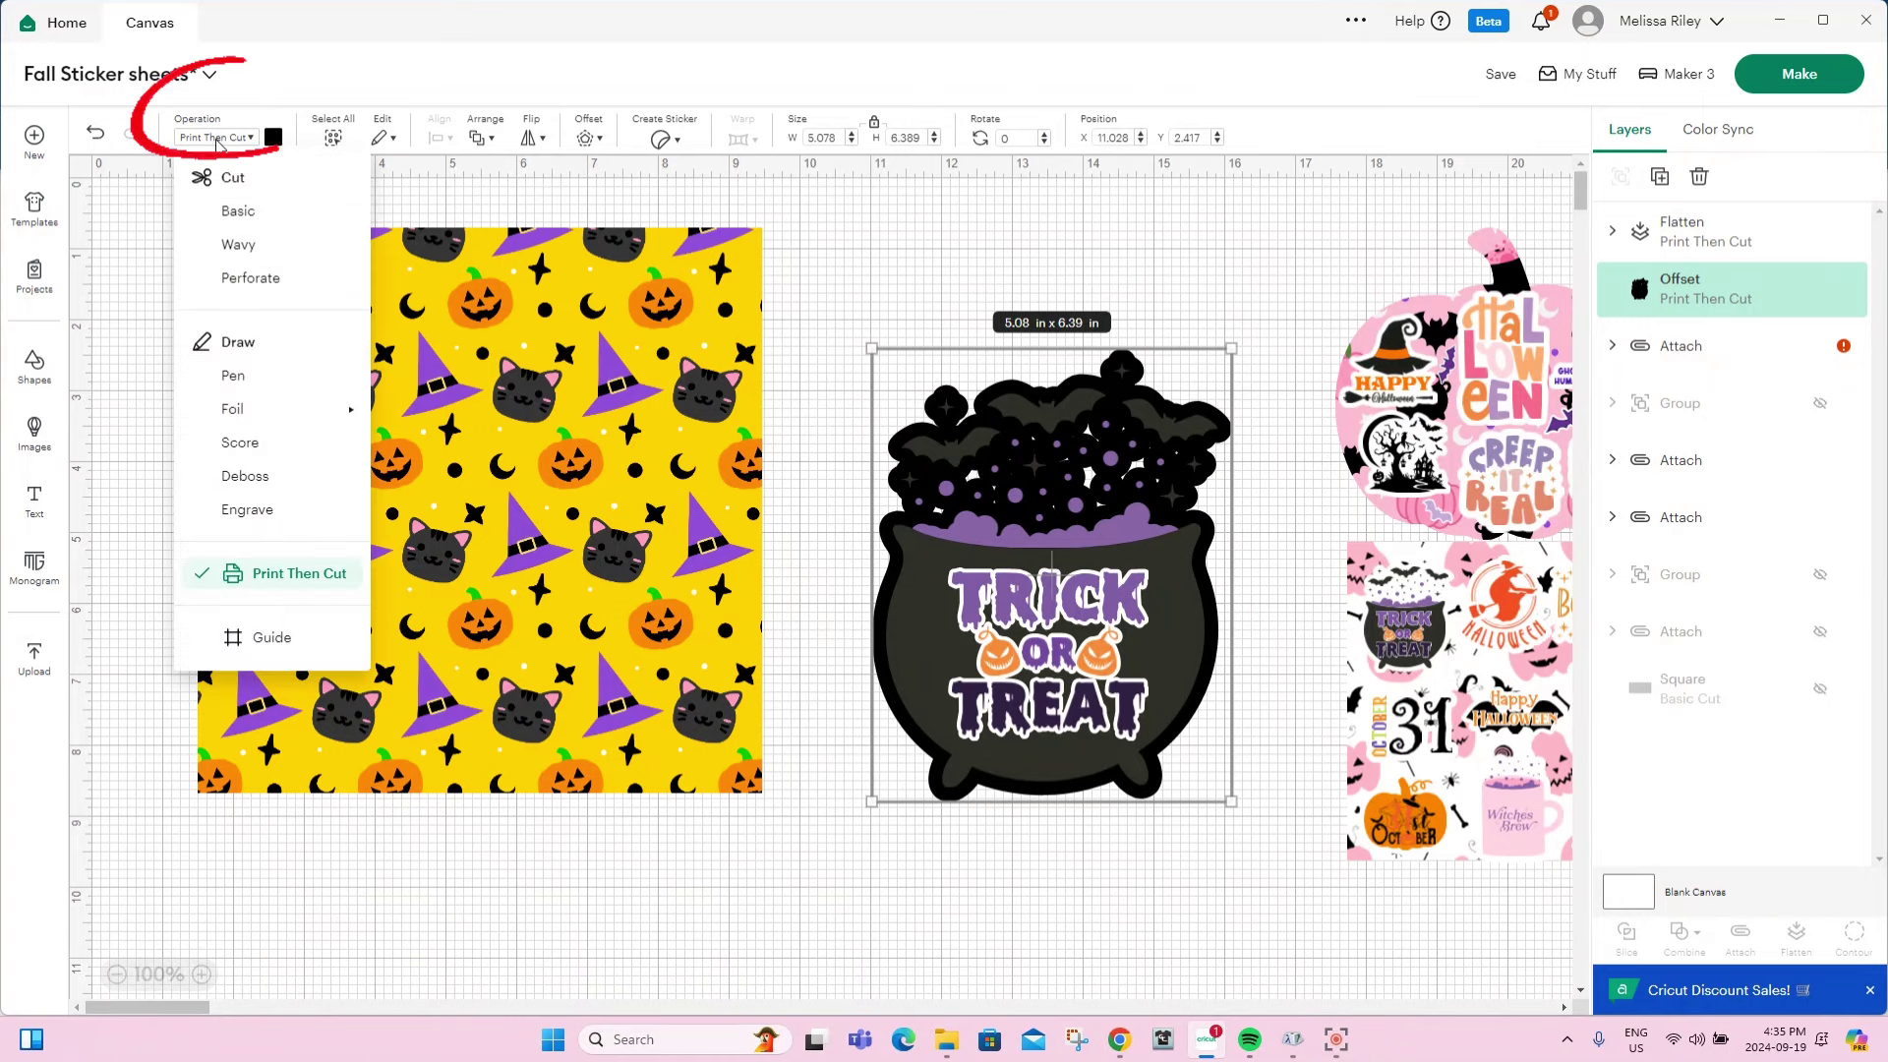
pyautogui.click(238, 211)
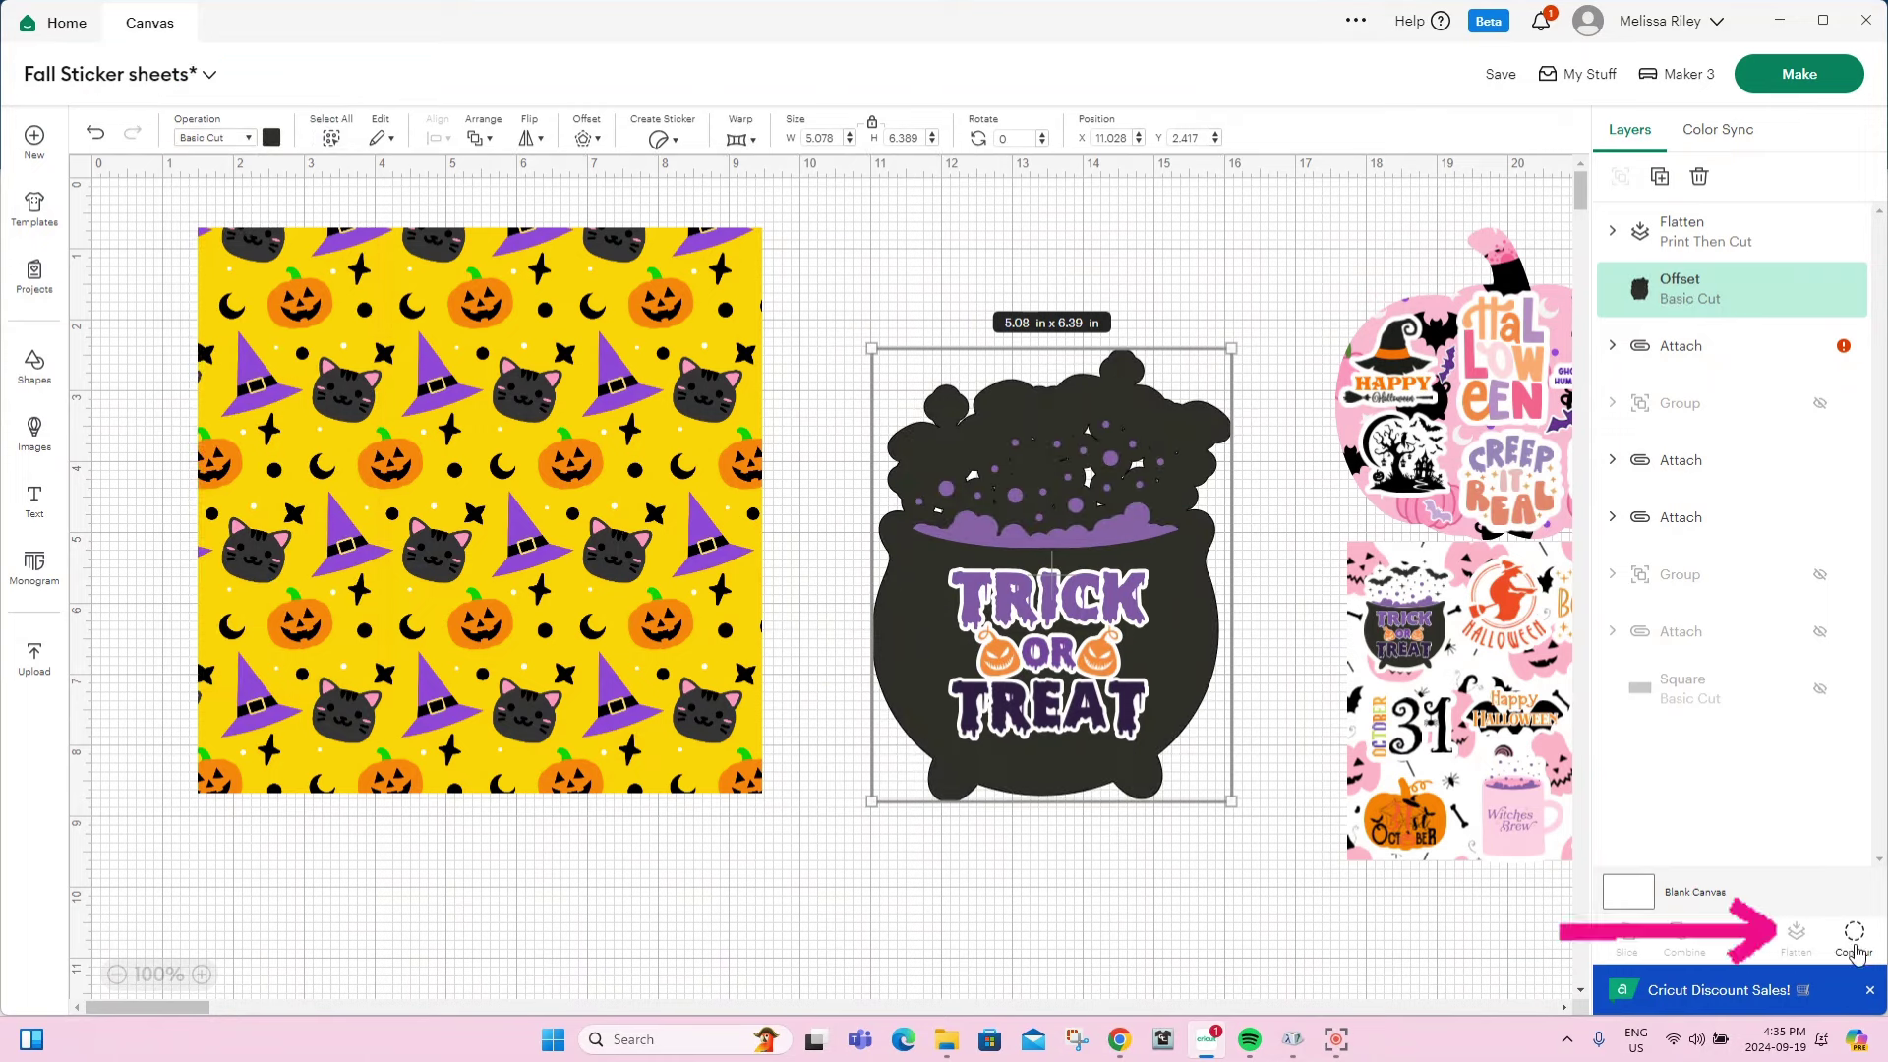
pyautogui.click(238, 138)
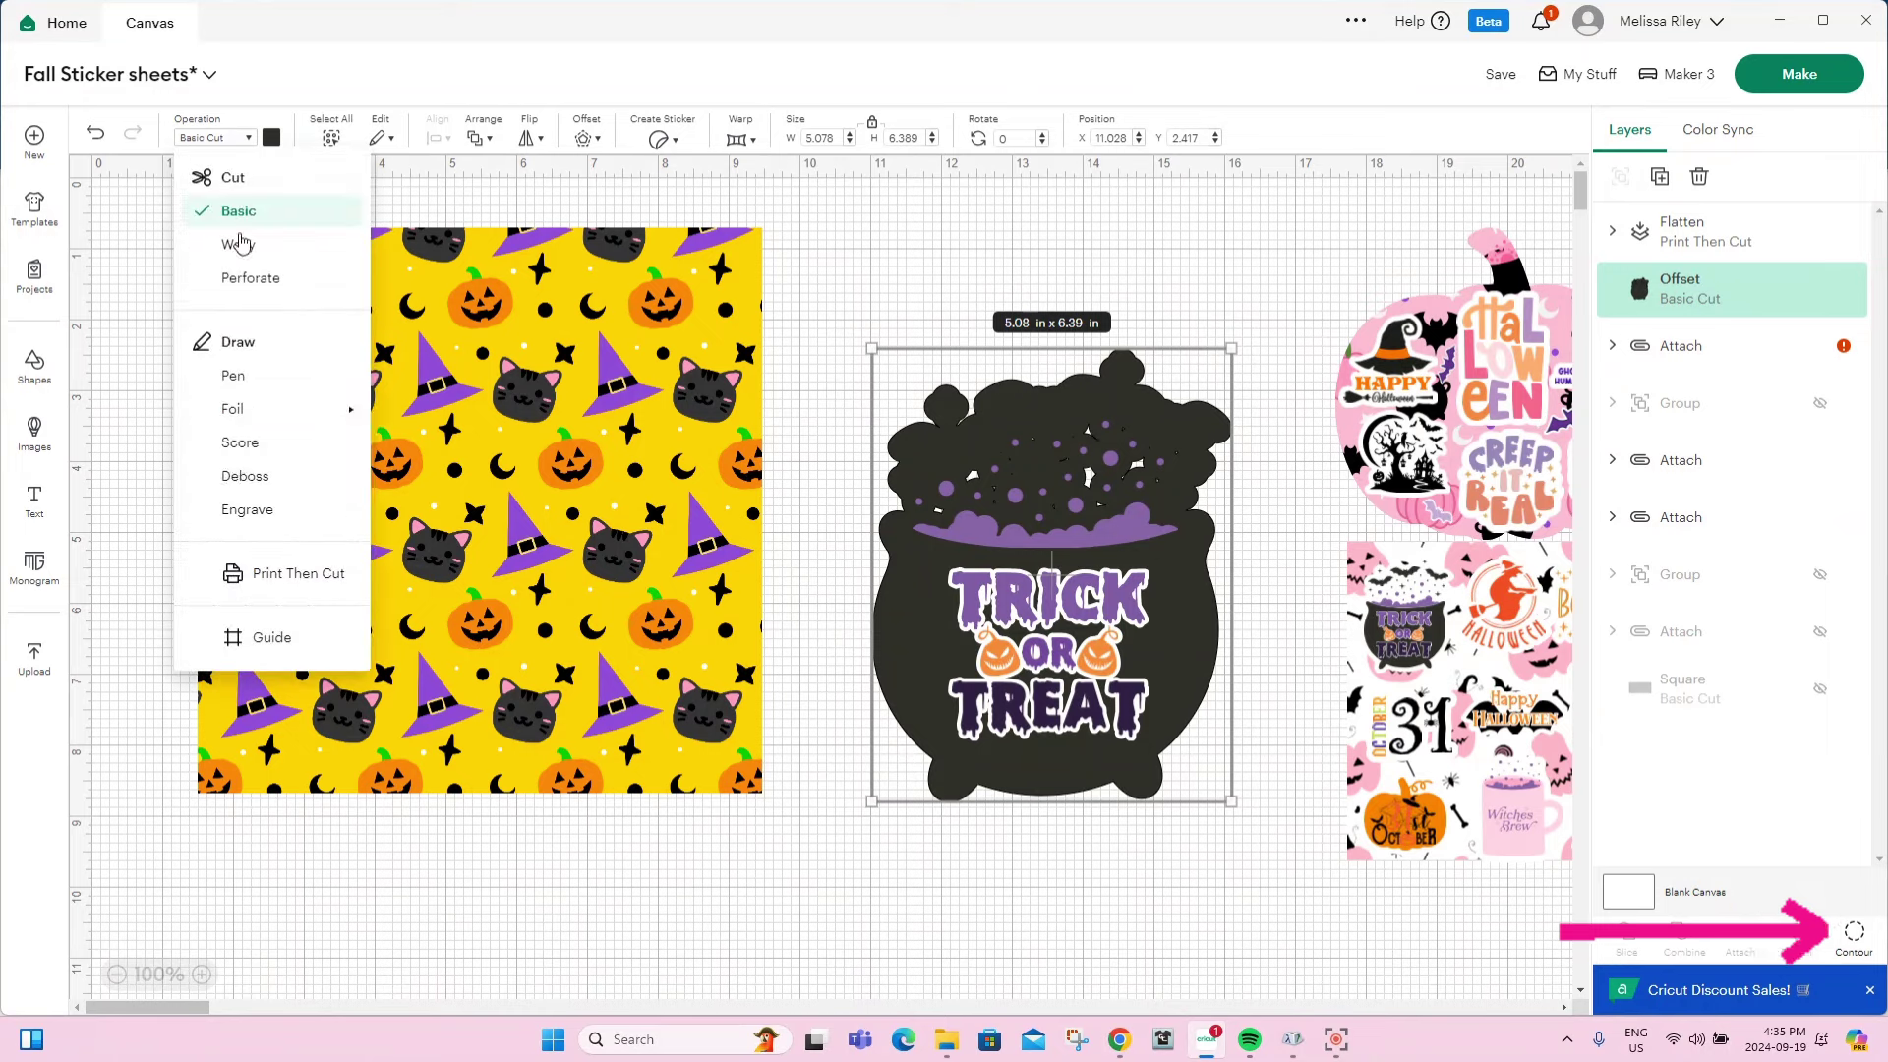
pyautogui.click(253, 580)
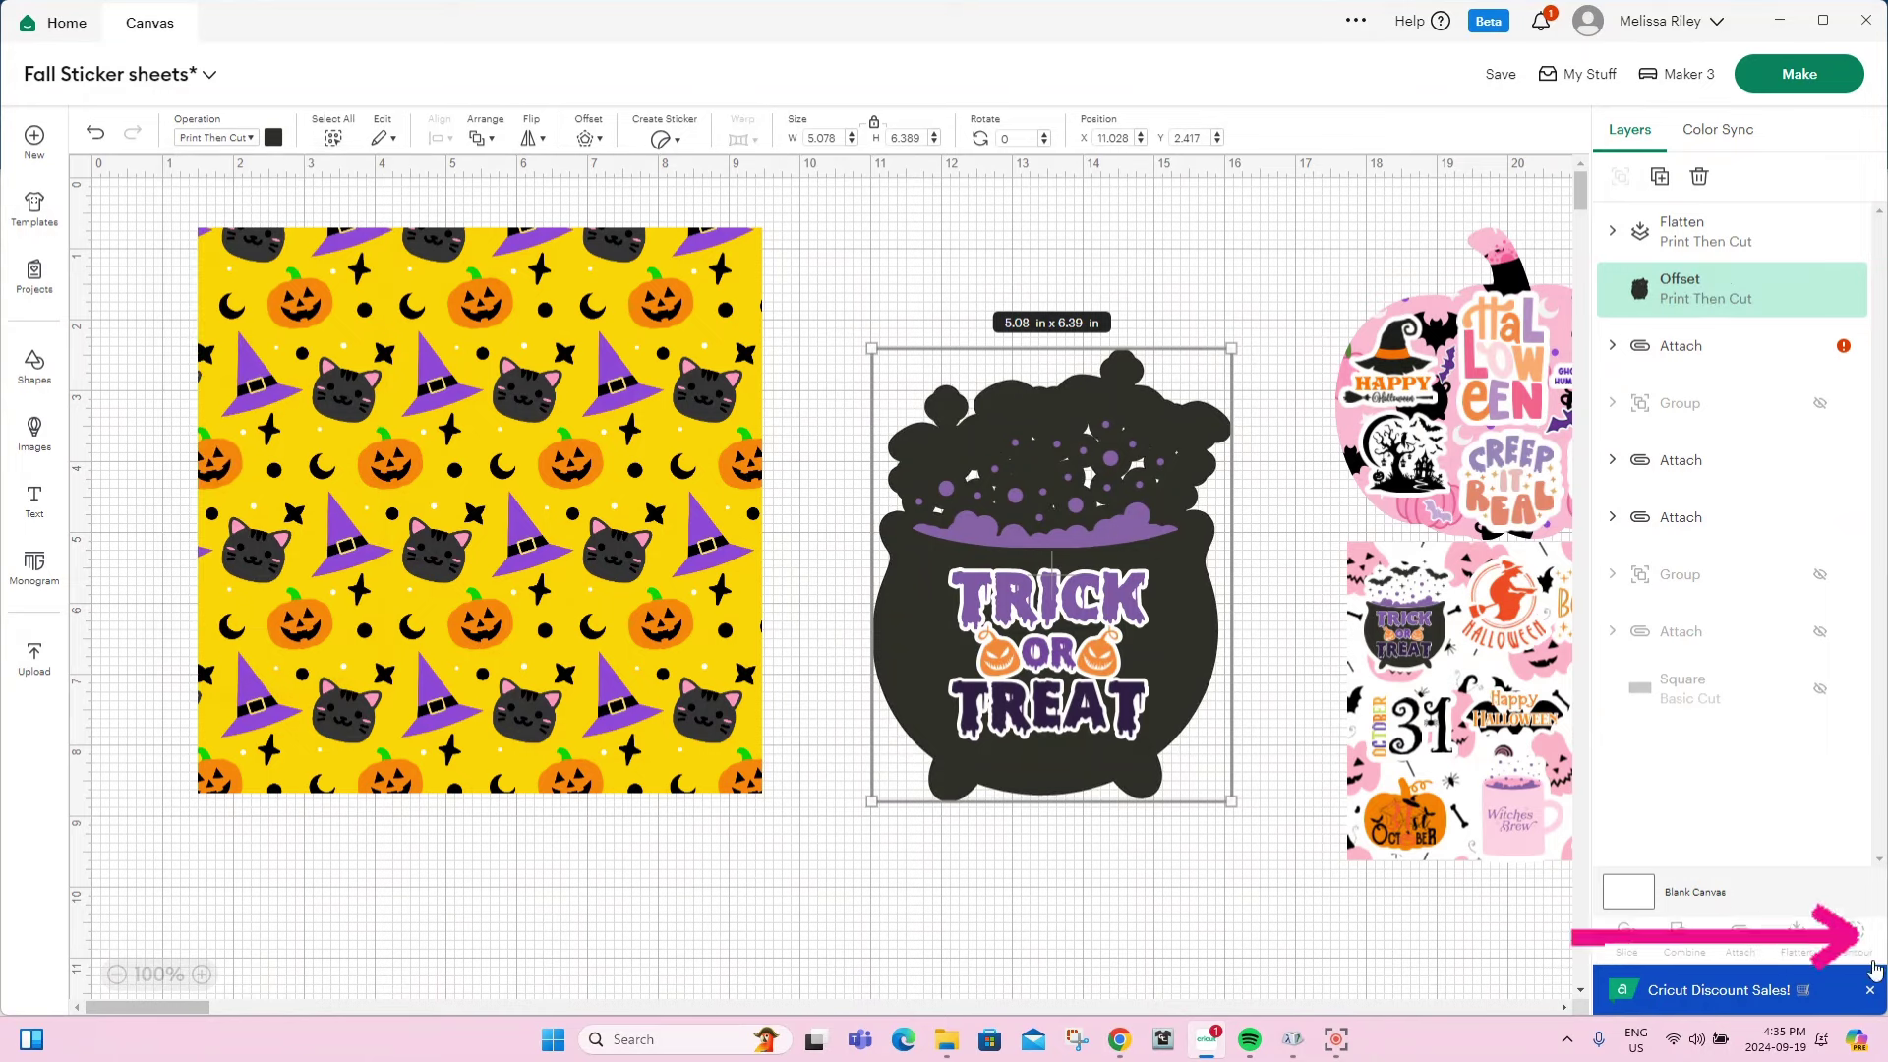
# Set the cauldron offset's operation to Basic cut and hide all of its contours.
pyautogui.click(216, 137)
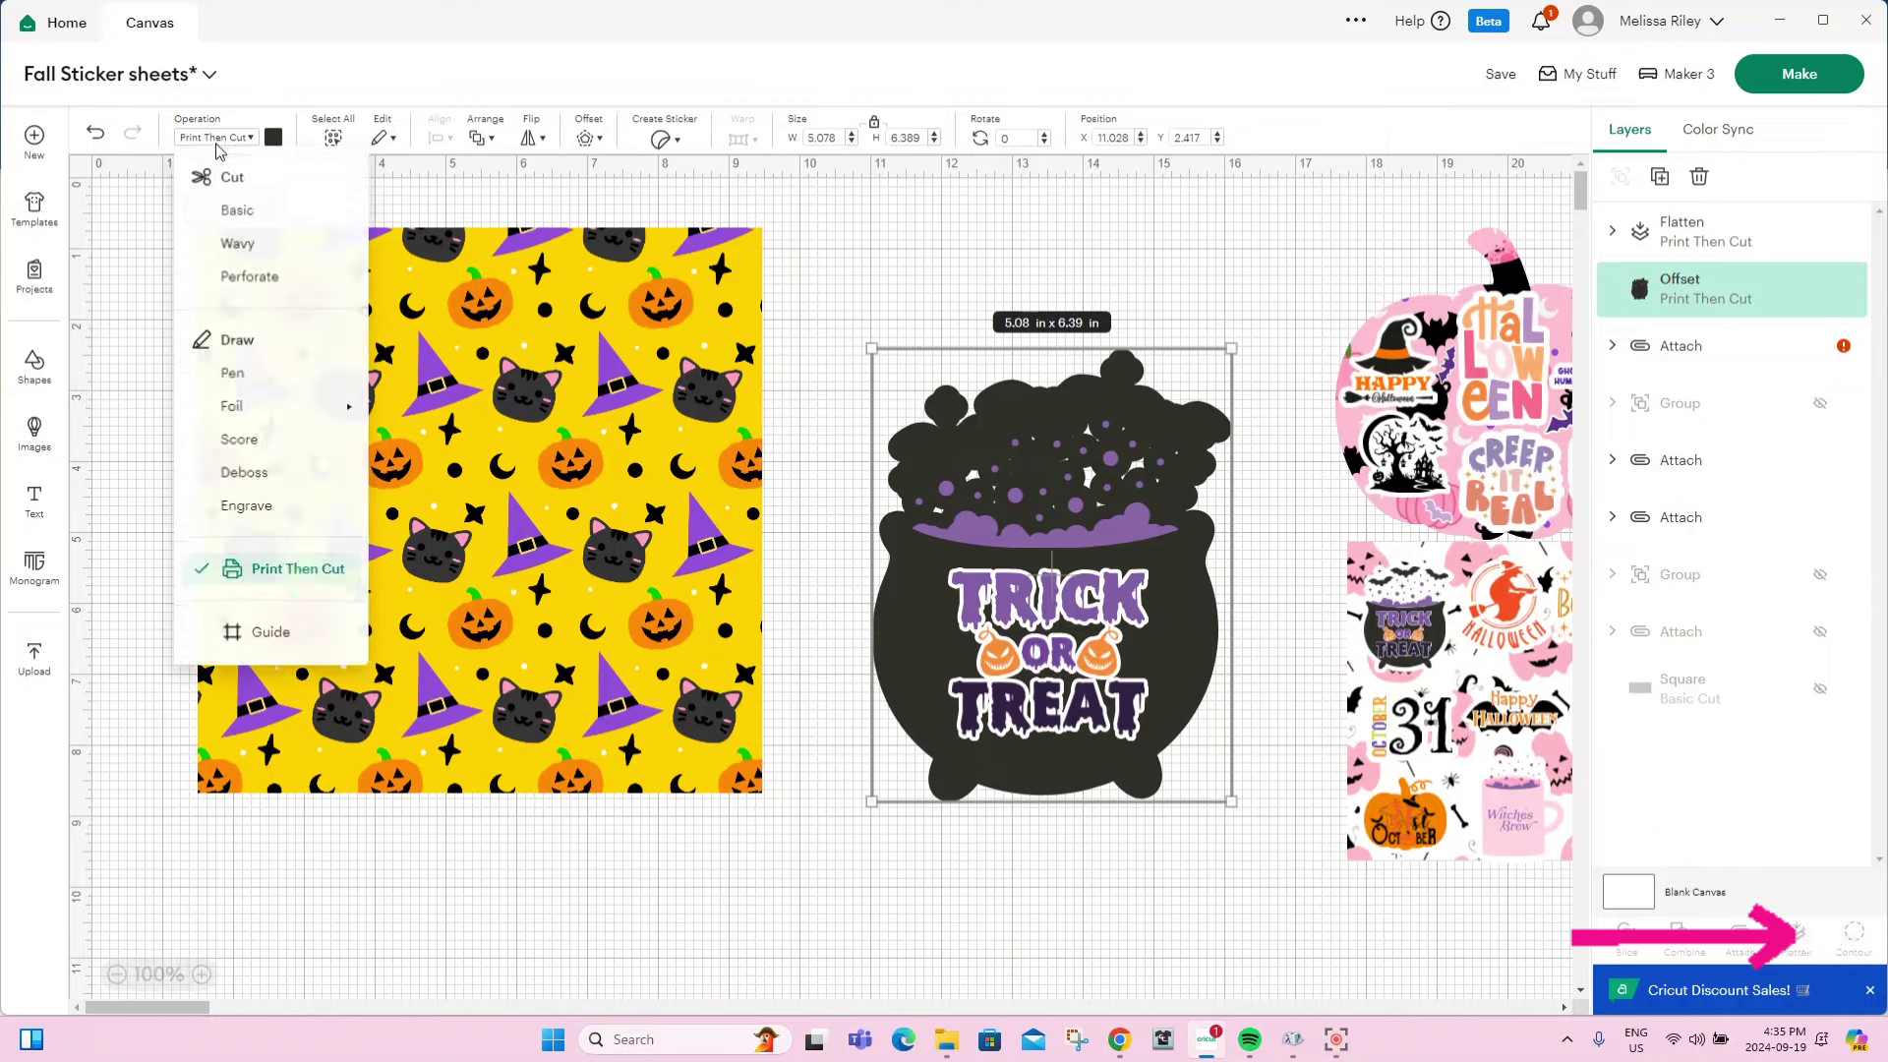
pyautogui.click(237, 212)
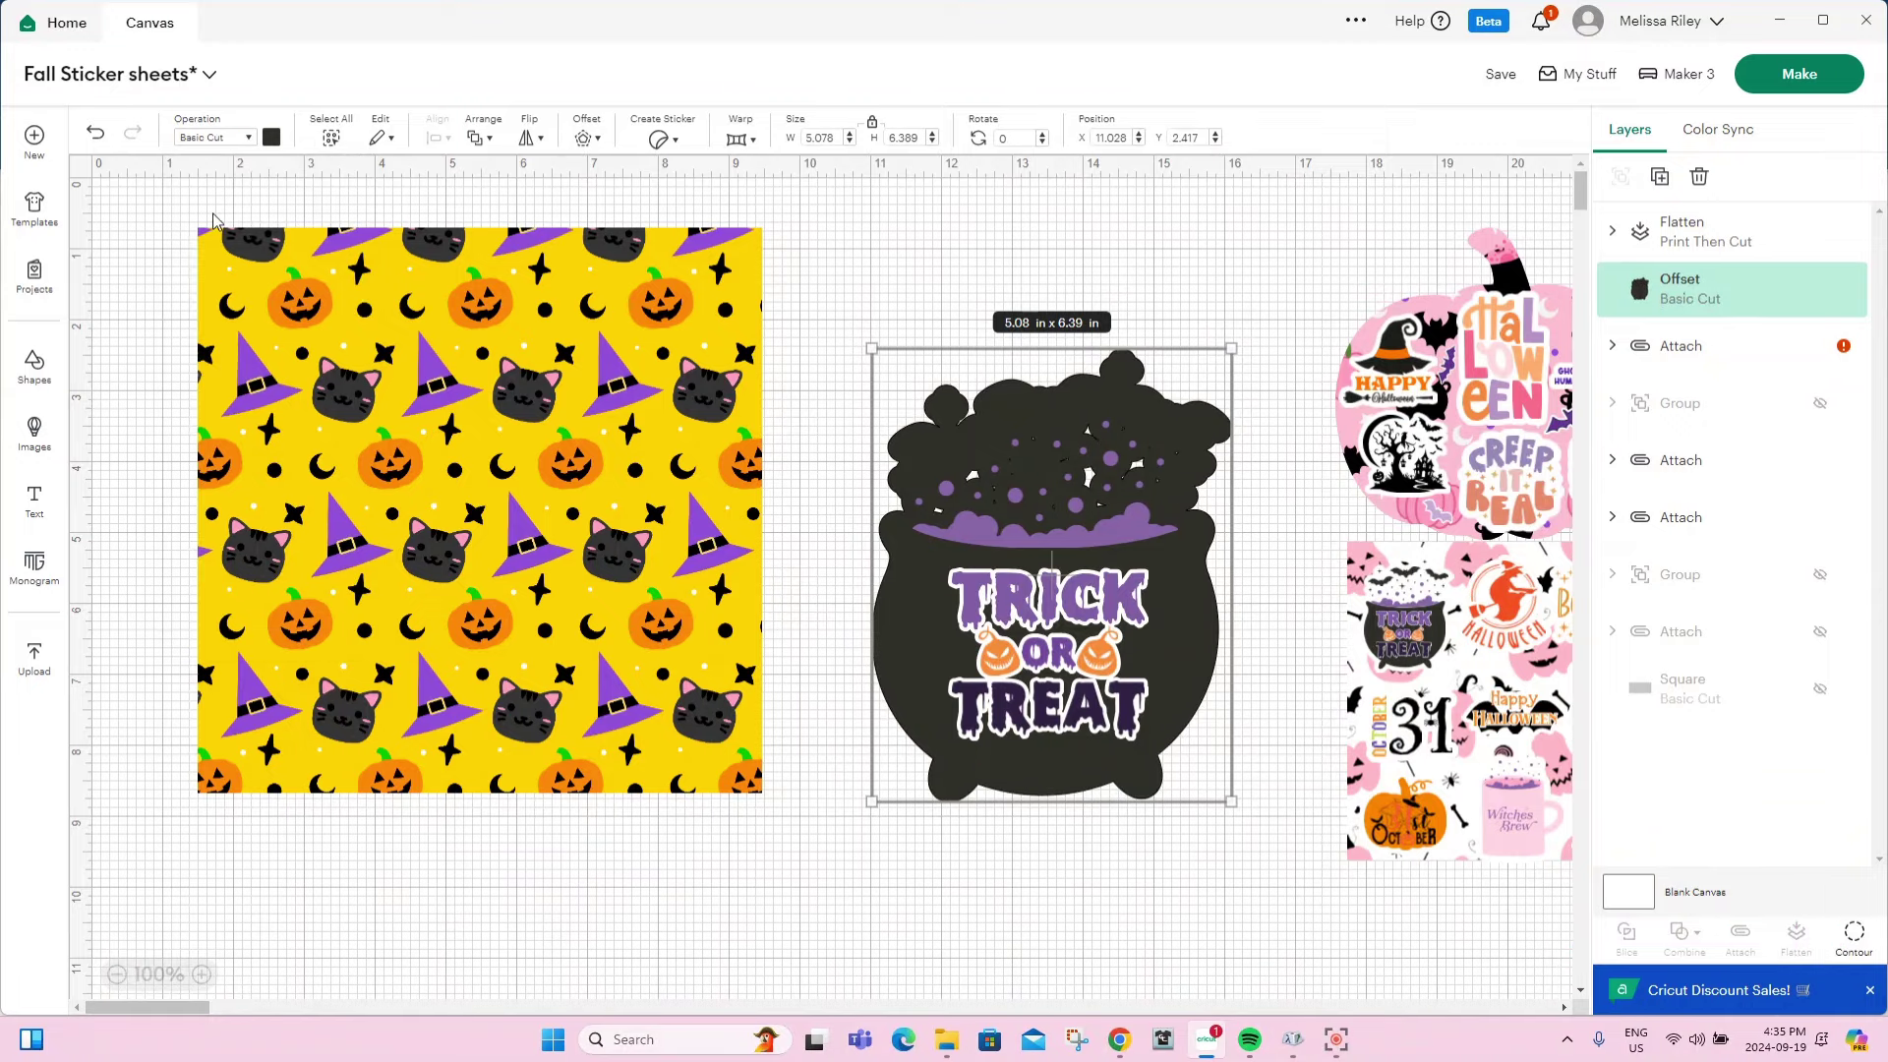
pyautogui.click(1855, 937)
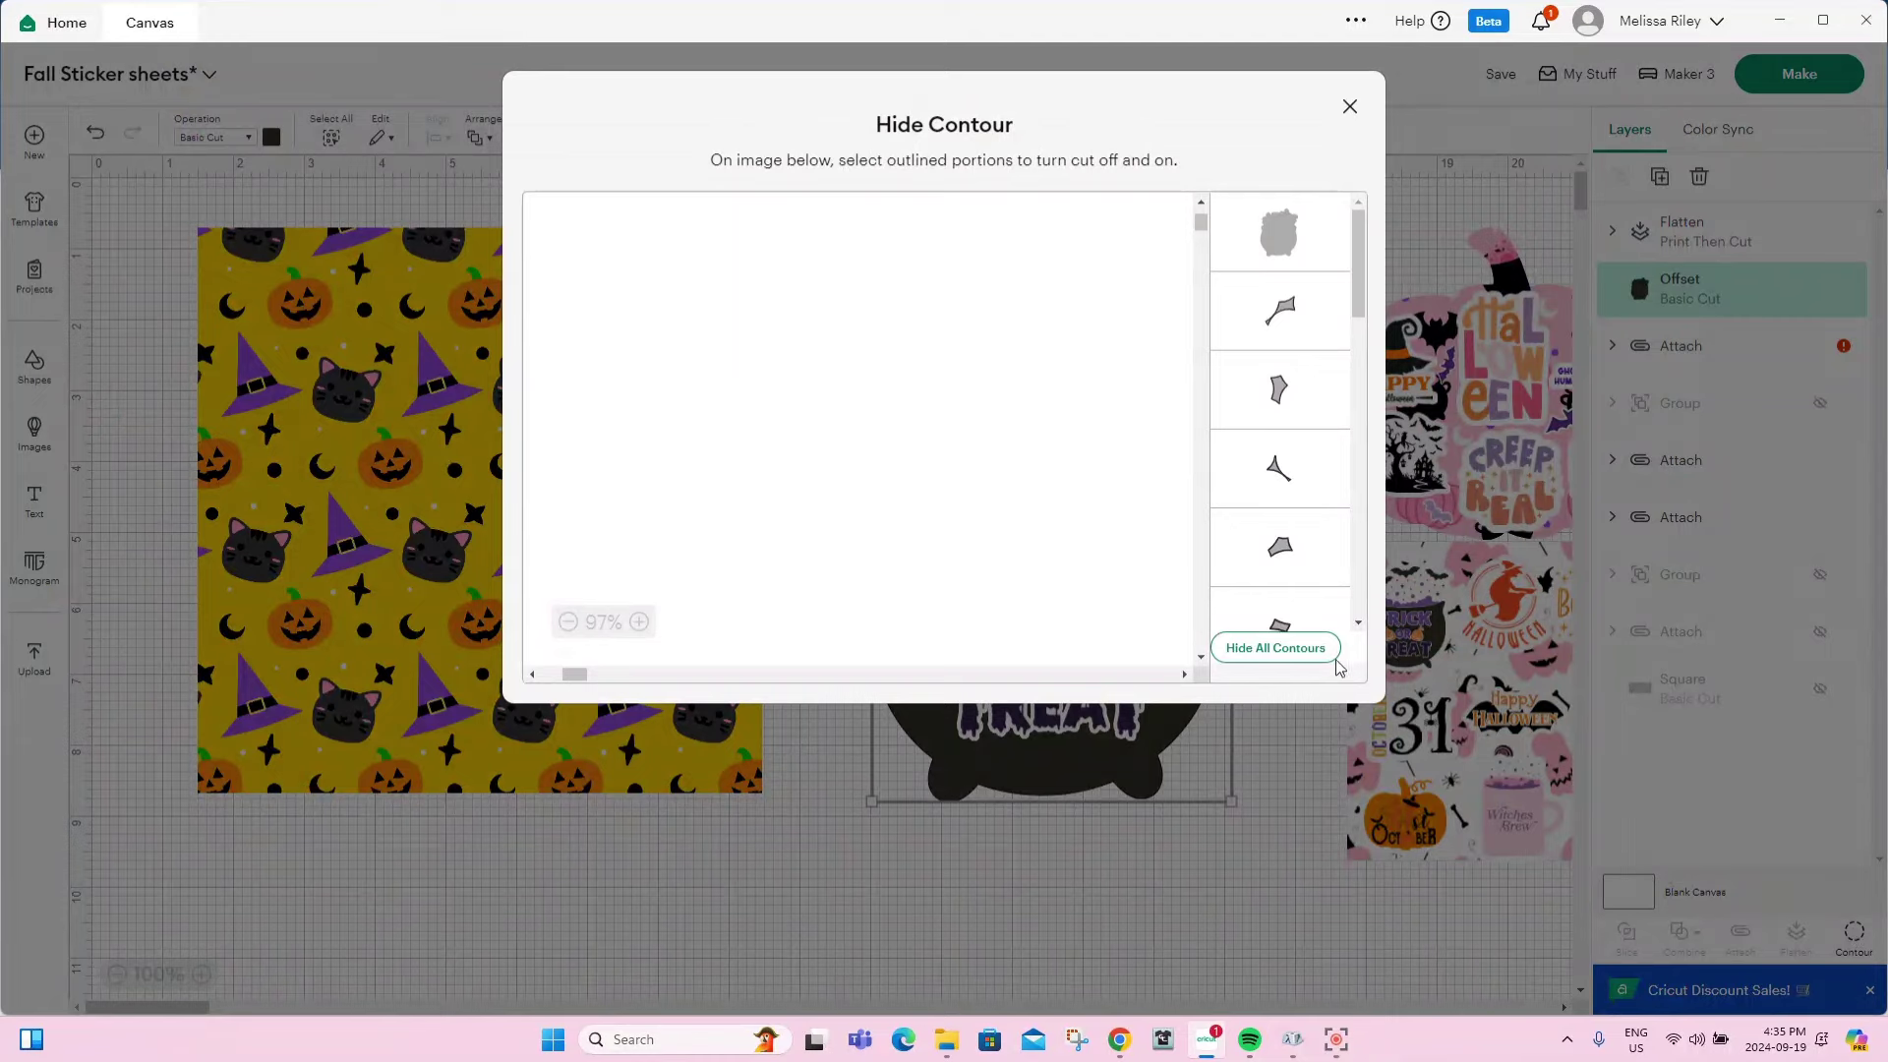
pyautogui.click(1264, 646)
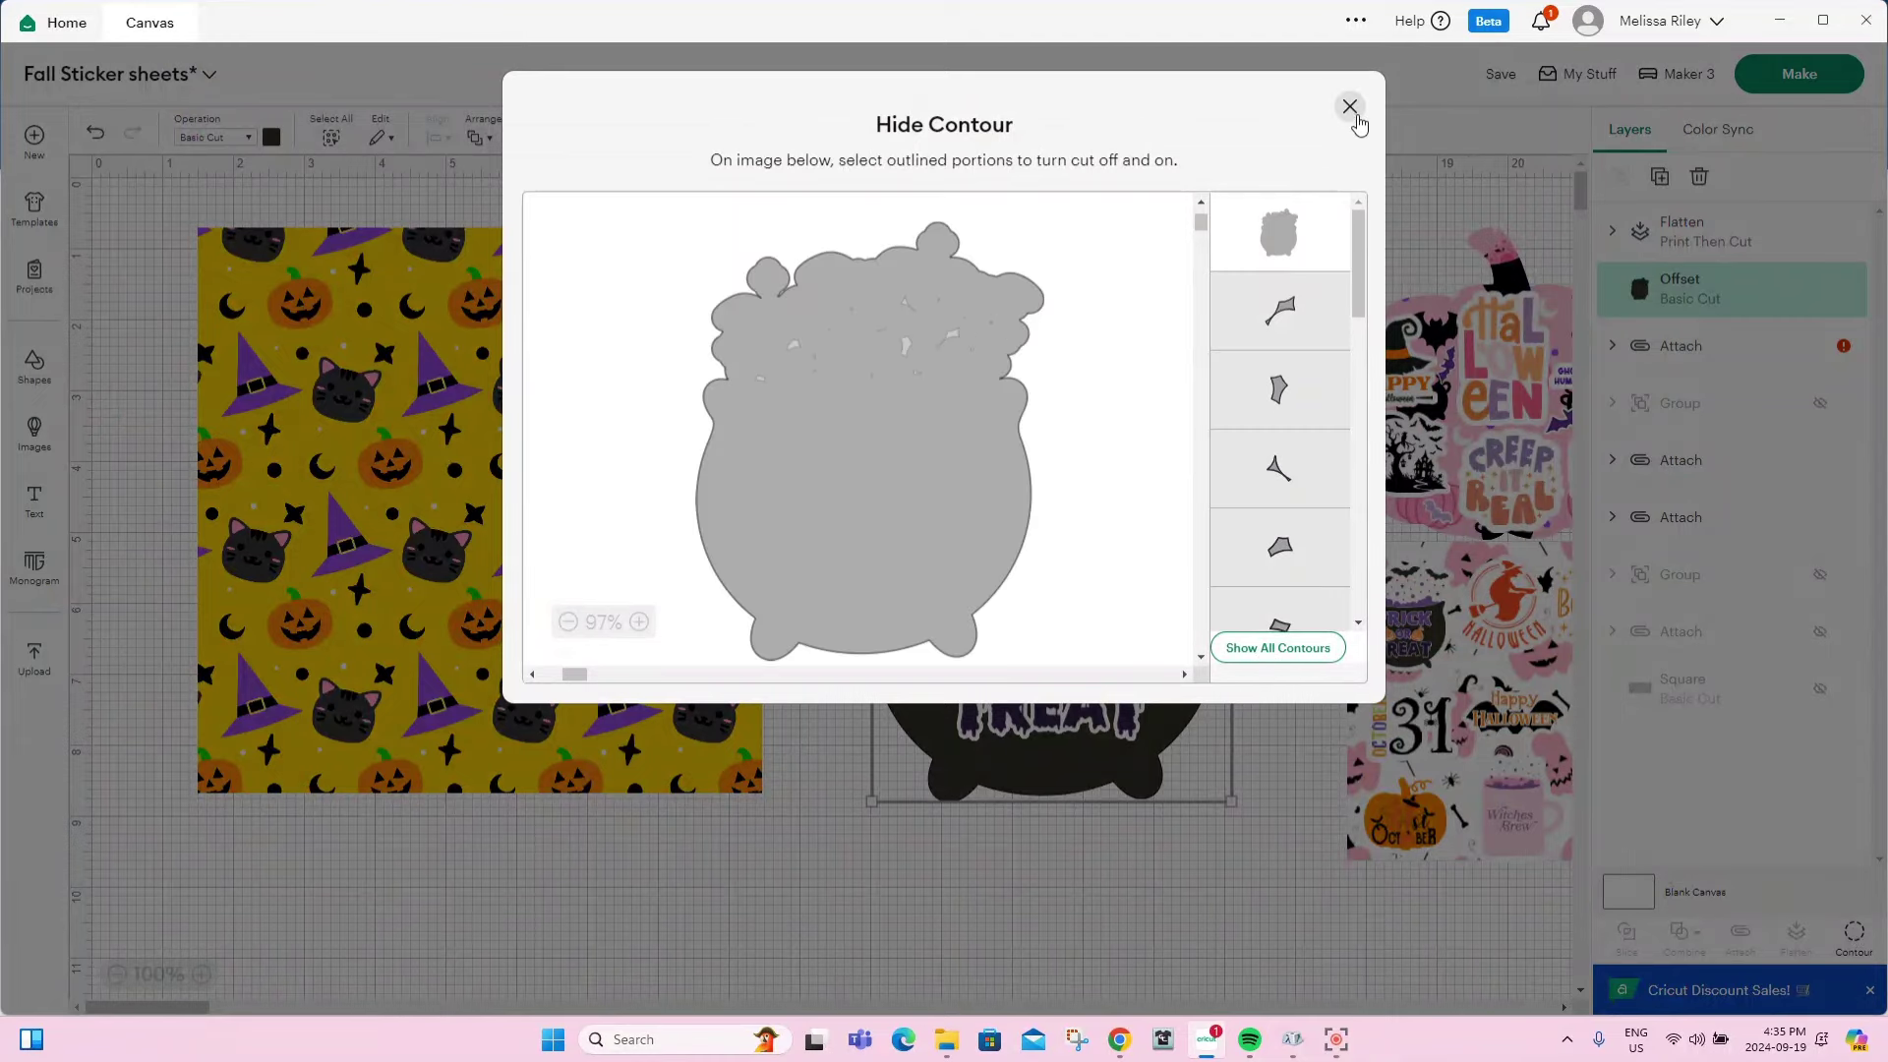
pyautogui.click(1352, 107)
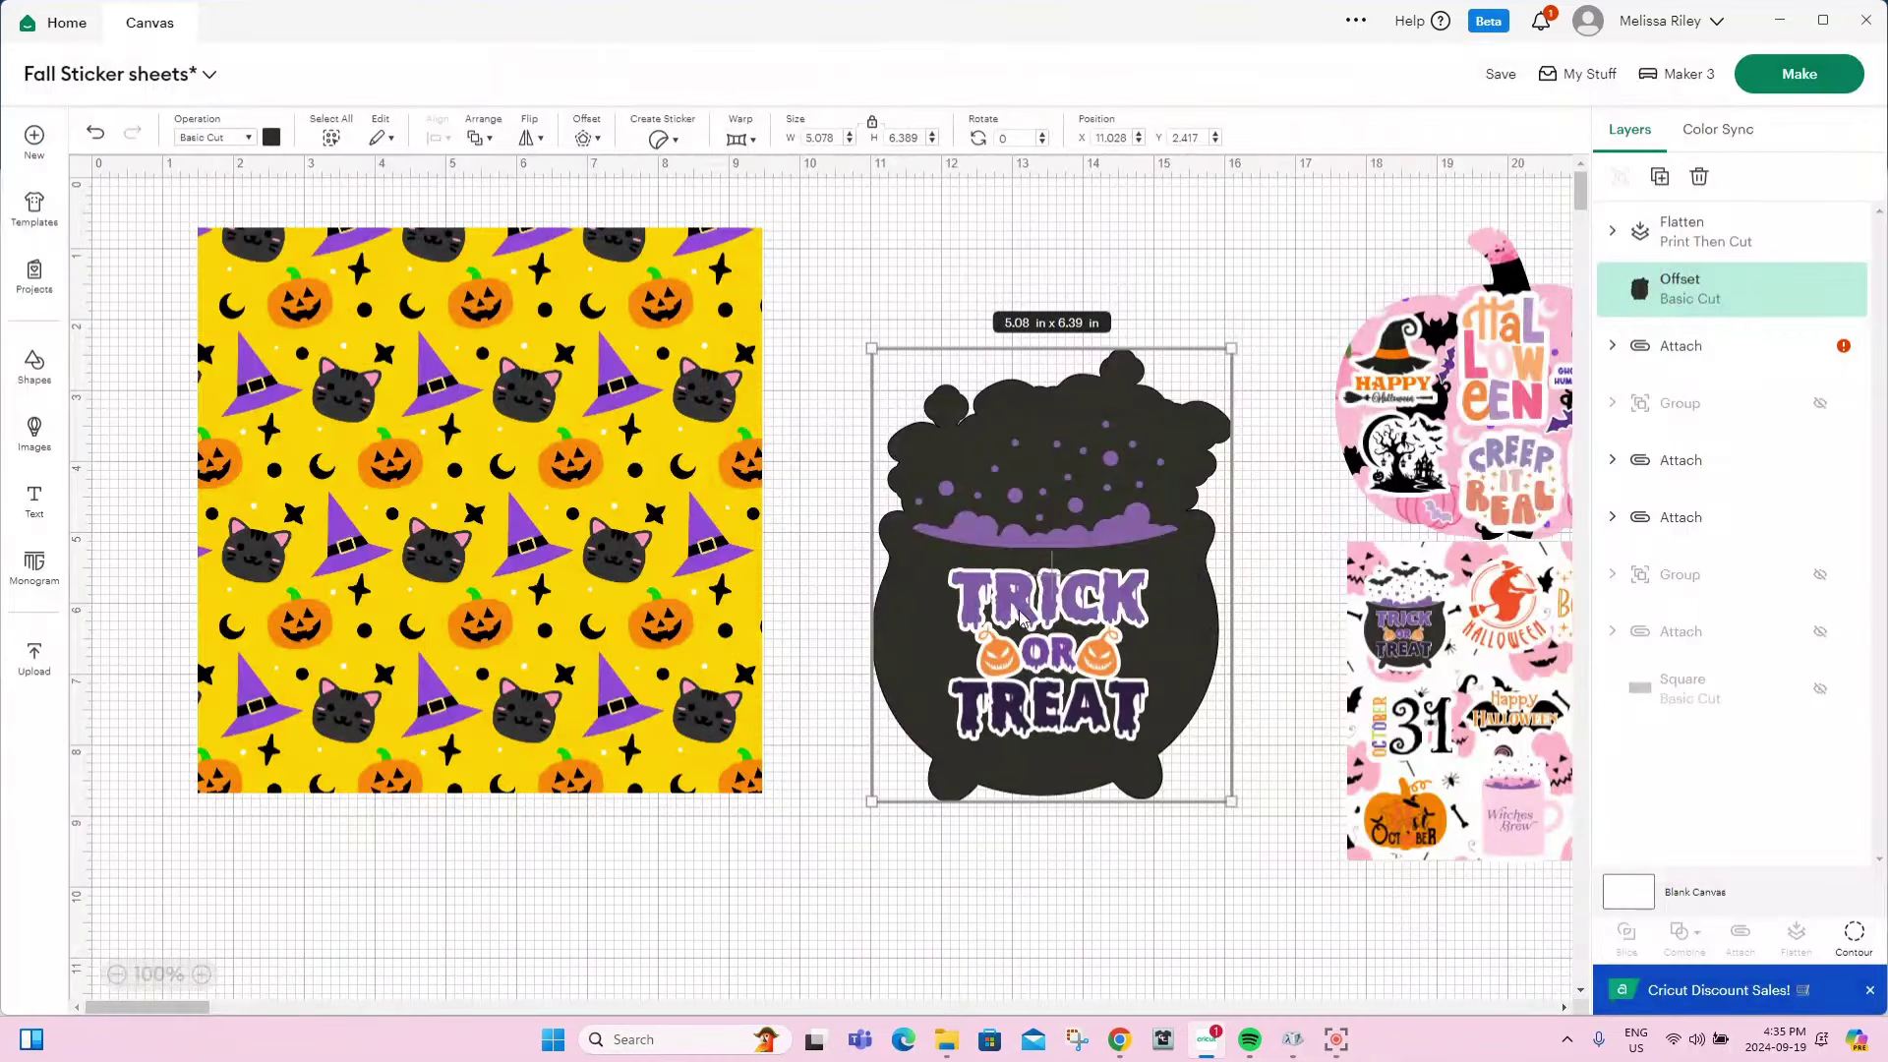
# Colour the cauldron's solid offset white and flatten it together with the cauldron design.
pyautogui.click(269, 138)
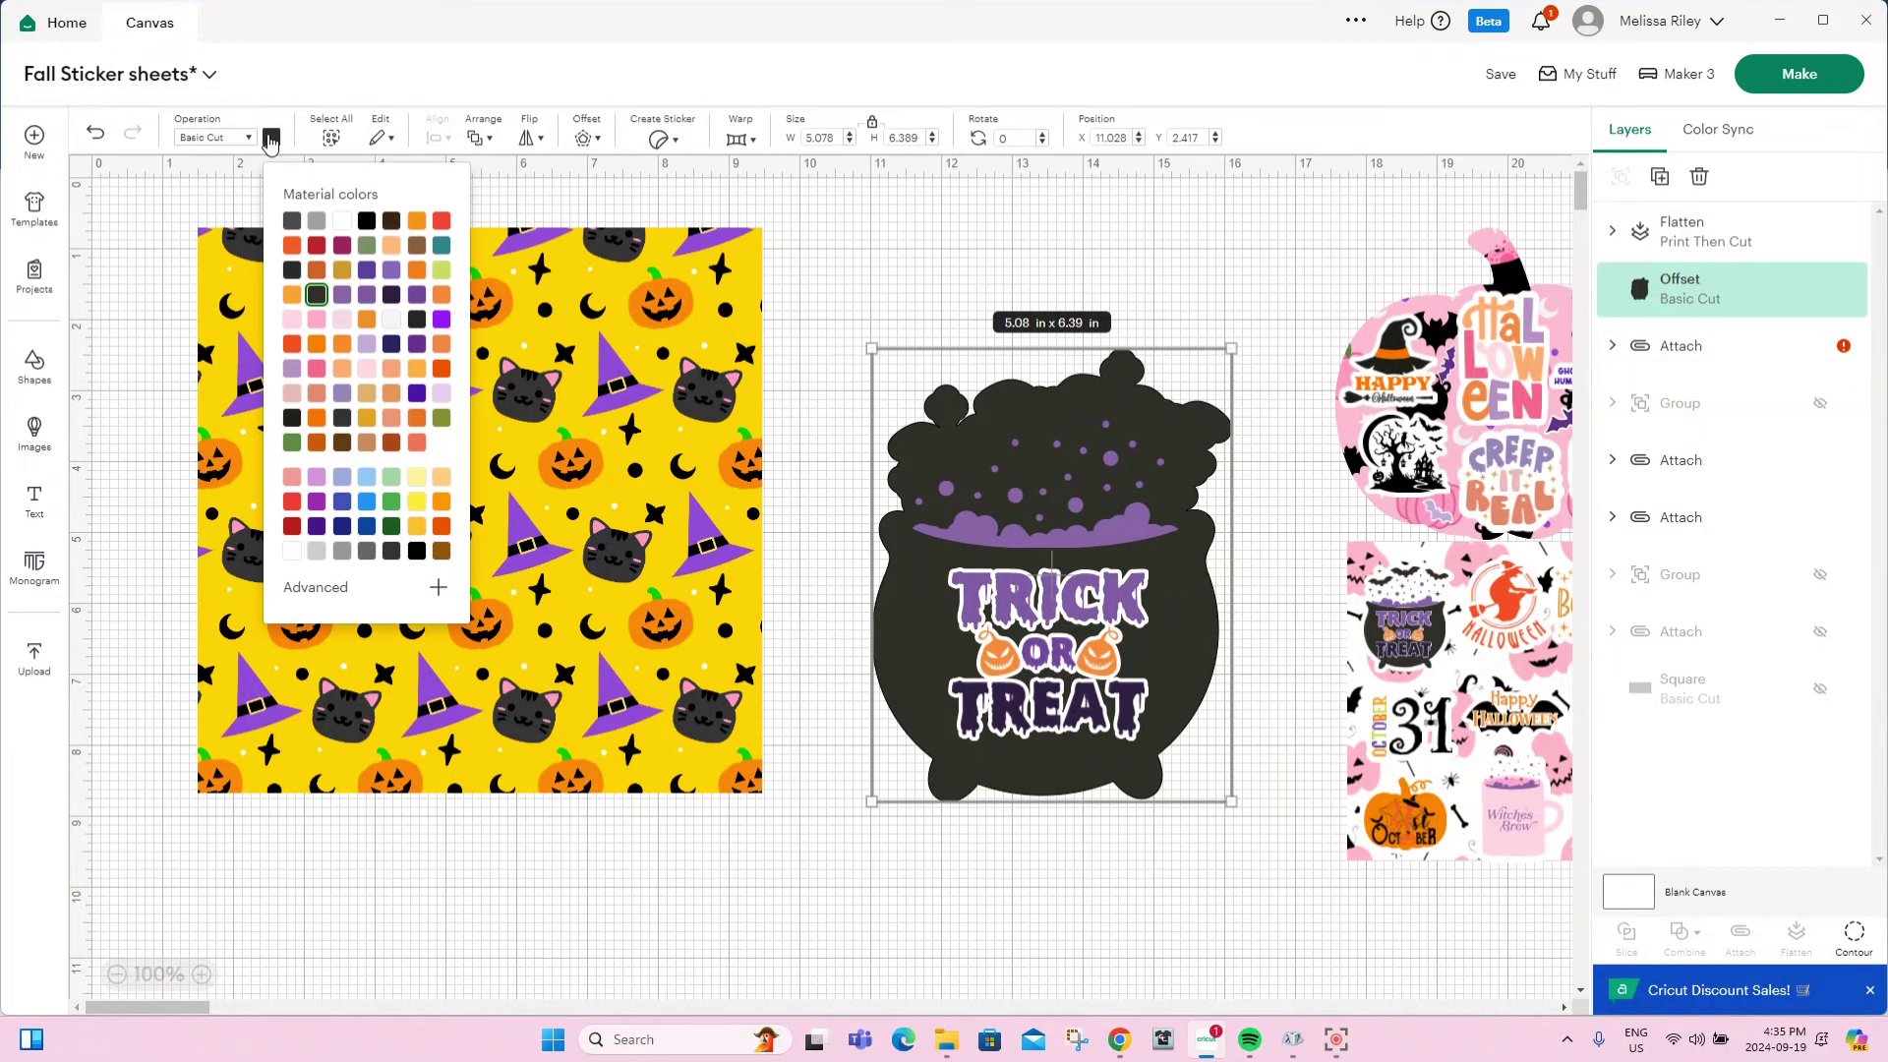
pyautogui.click(342, 222)
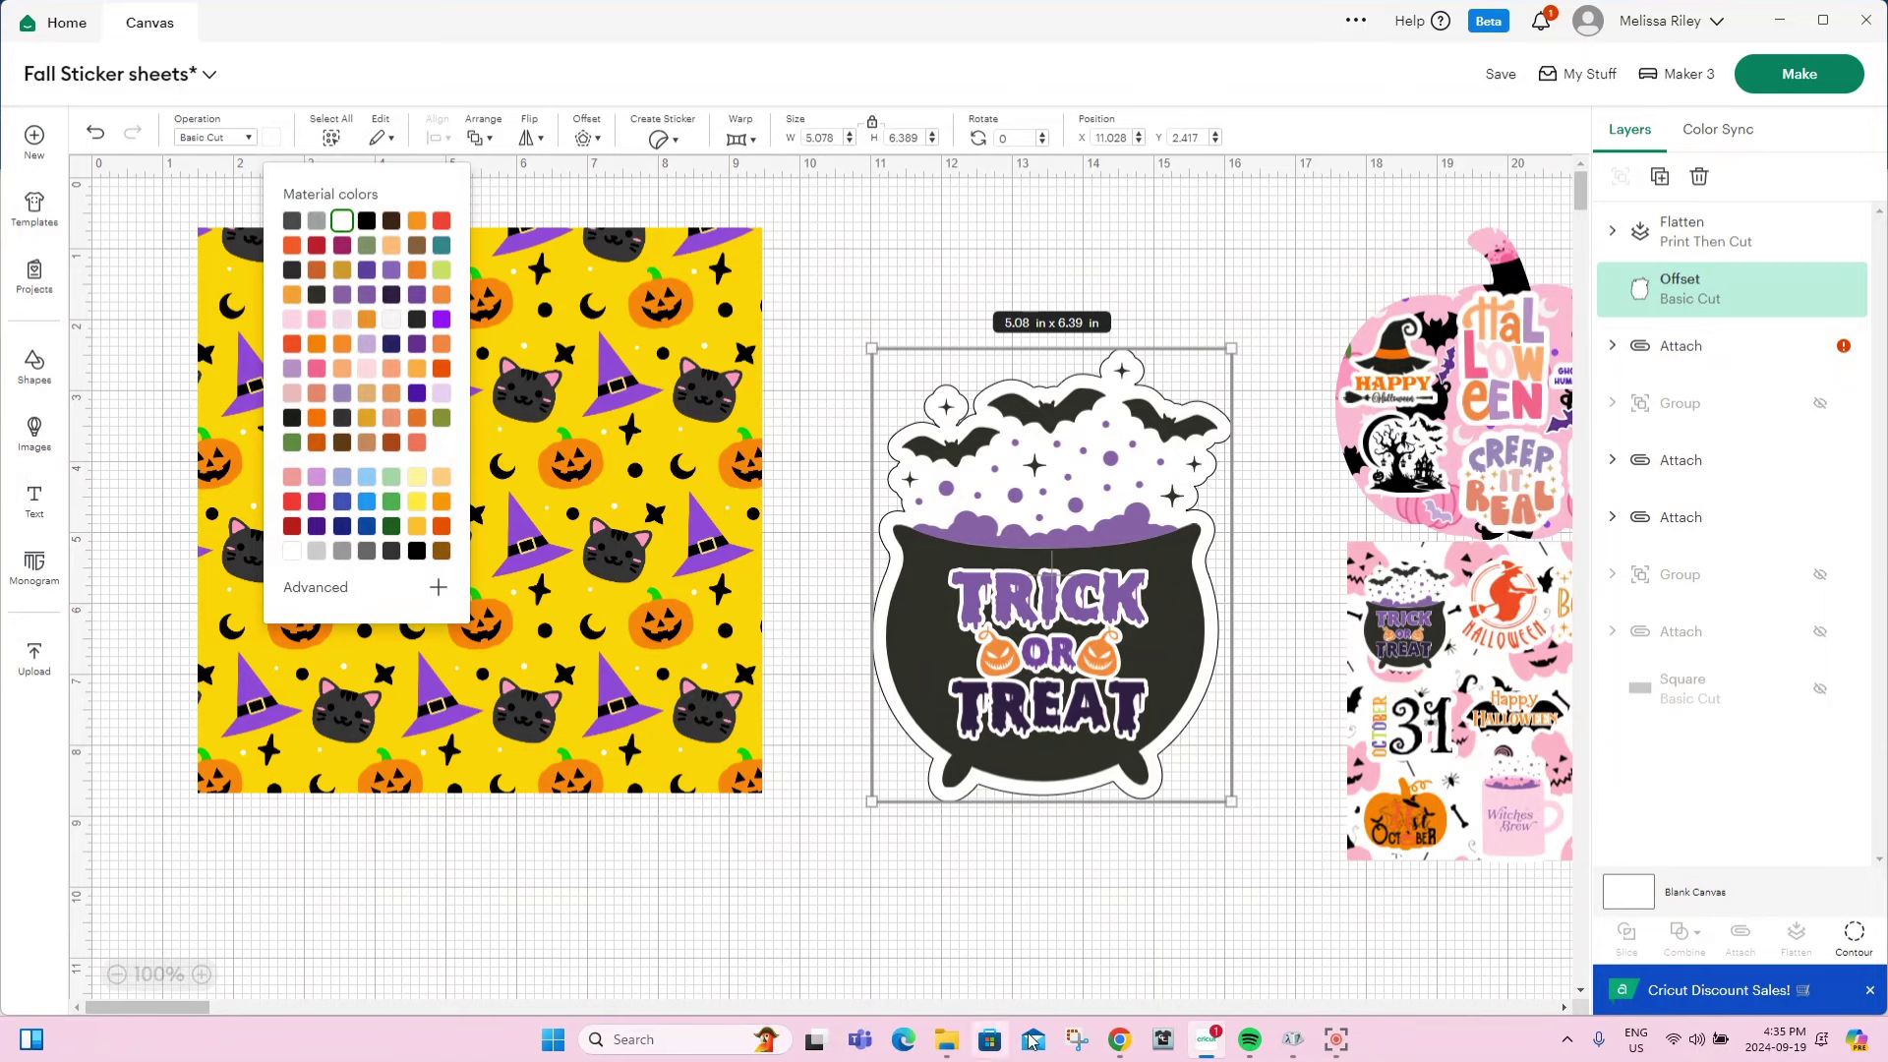
pyautogui.click(1074, 922)
pyautogui.moveTo(1242, 845); pyautogui.dragTo(890, 313)
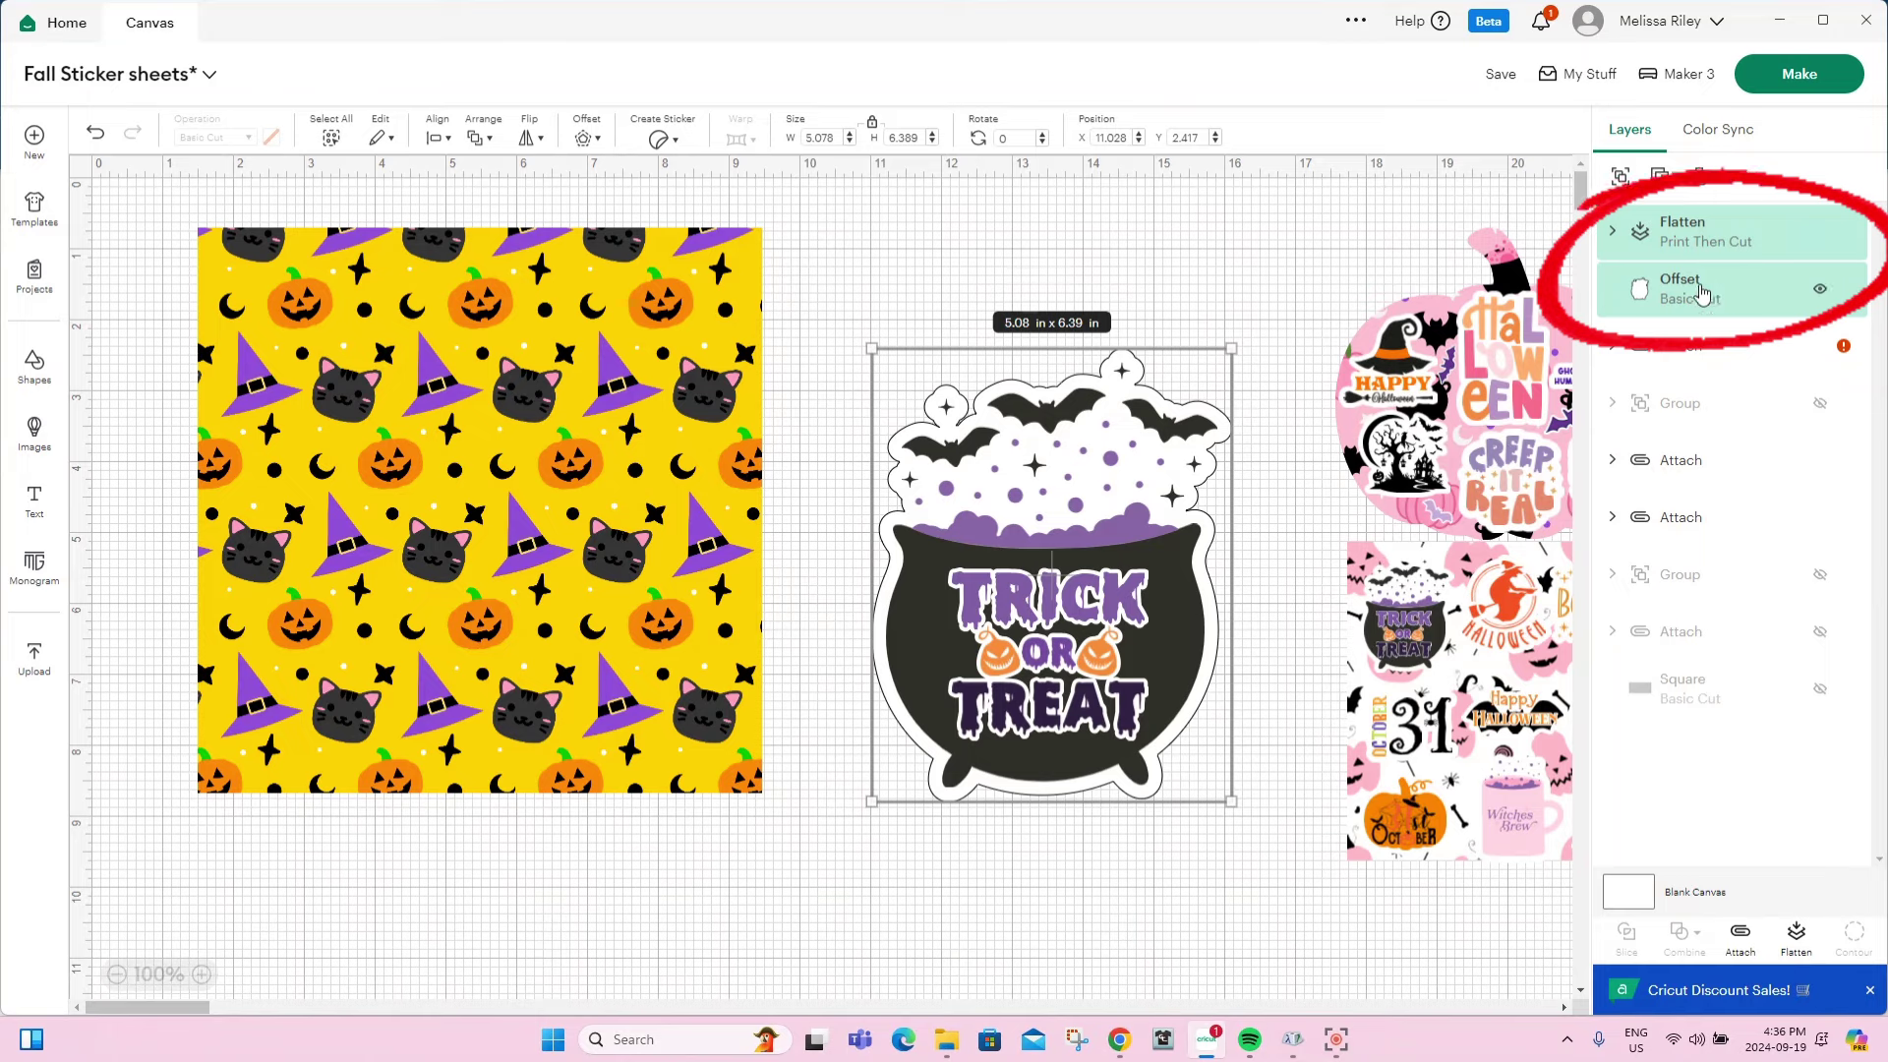
pyautogui.click(1797, 939)
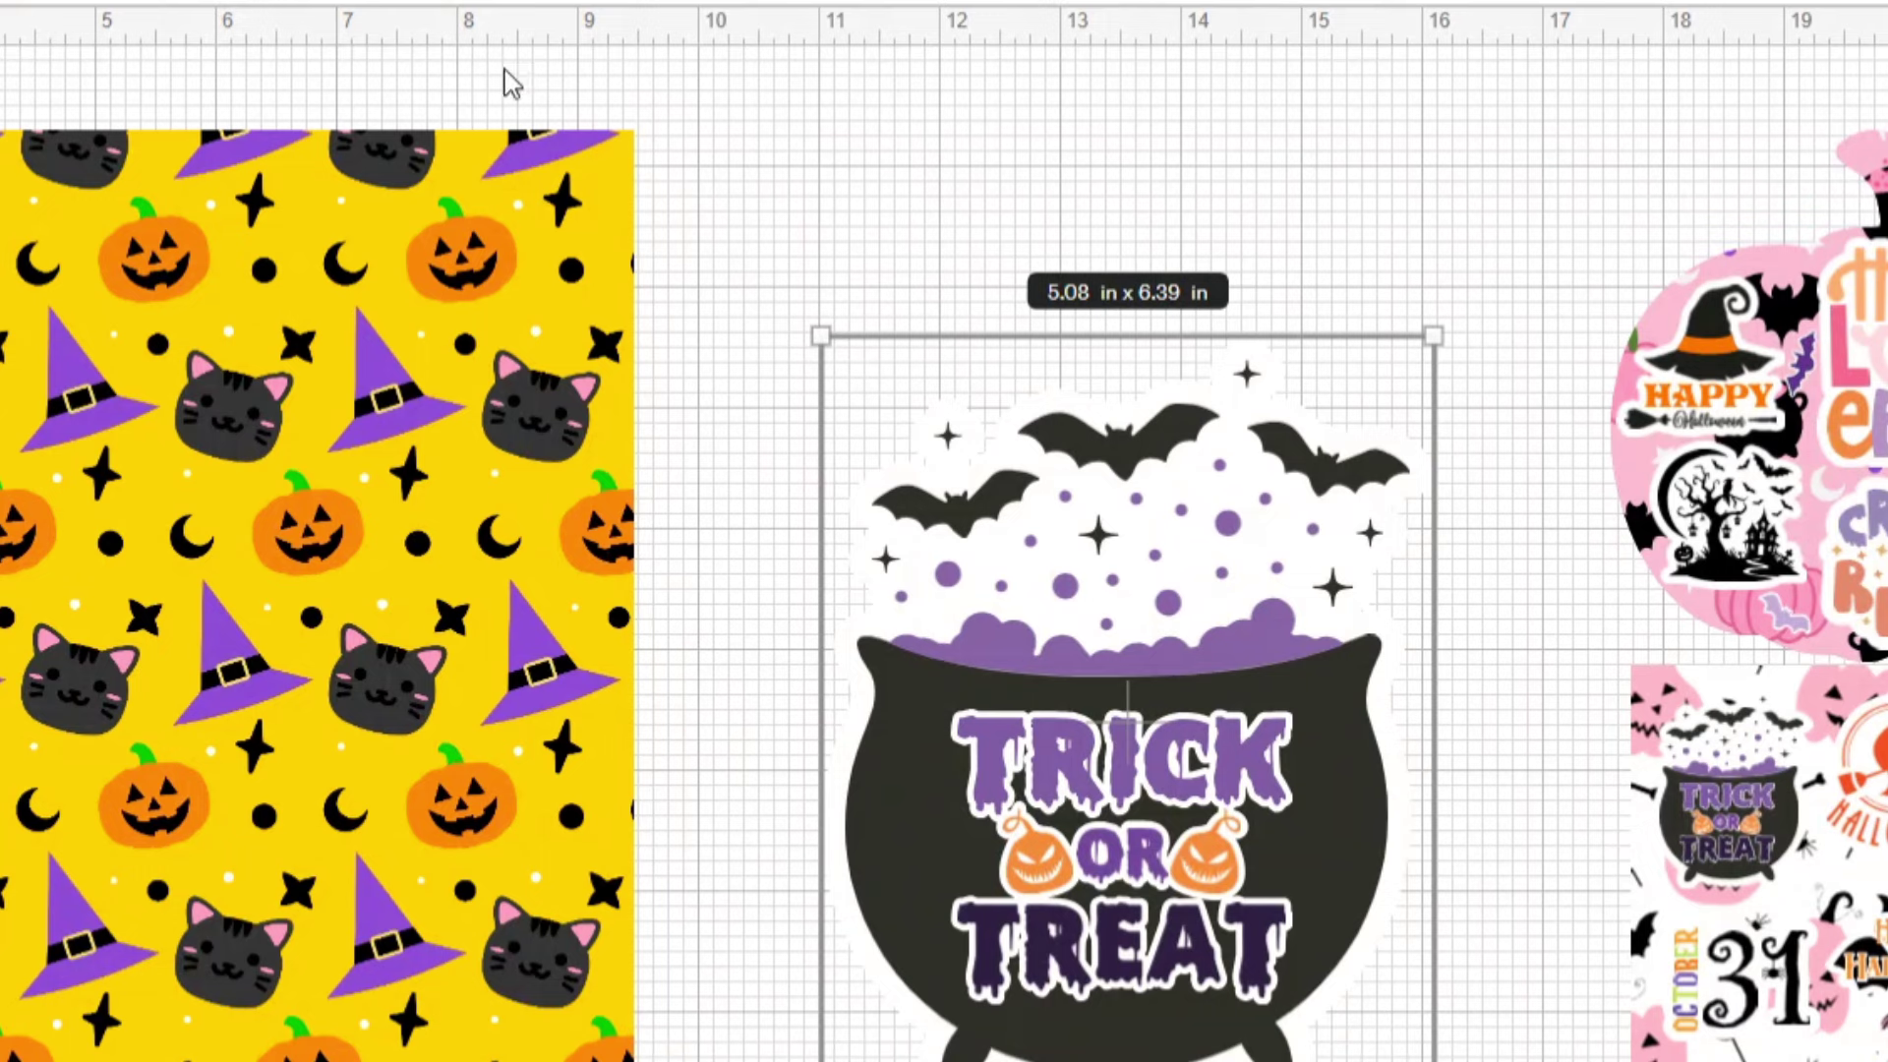
# Create a 0.069 in rounded, welded offset around the flattened cauldron sticker.
pyautogui.click(359, 5)
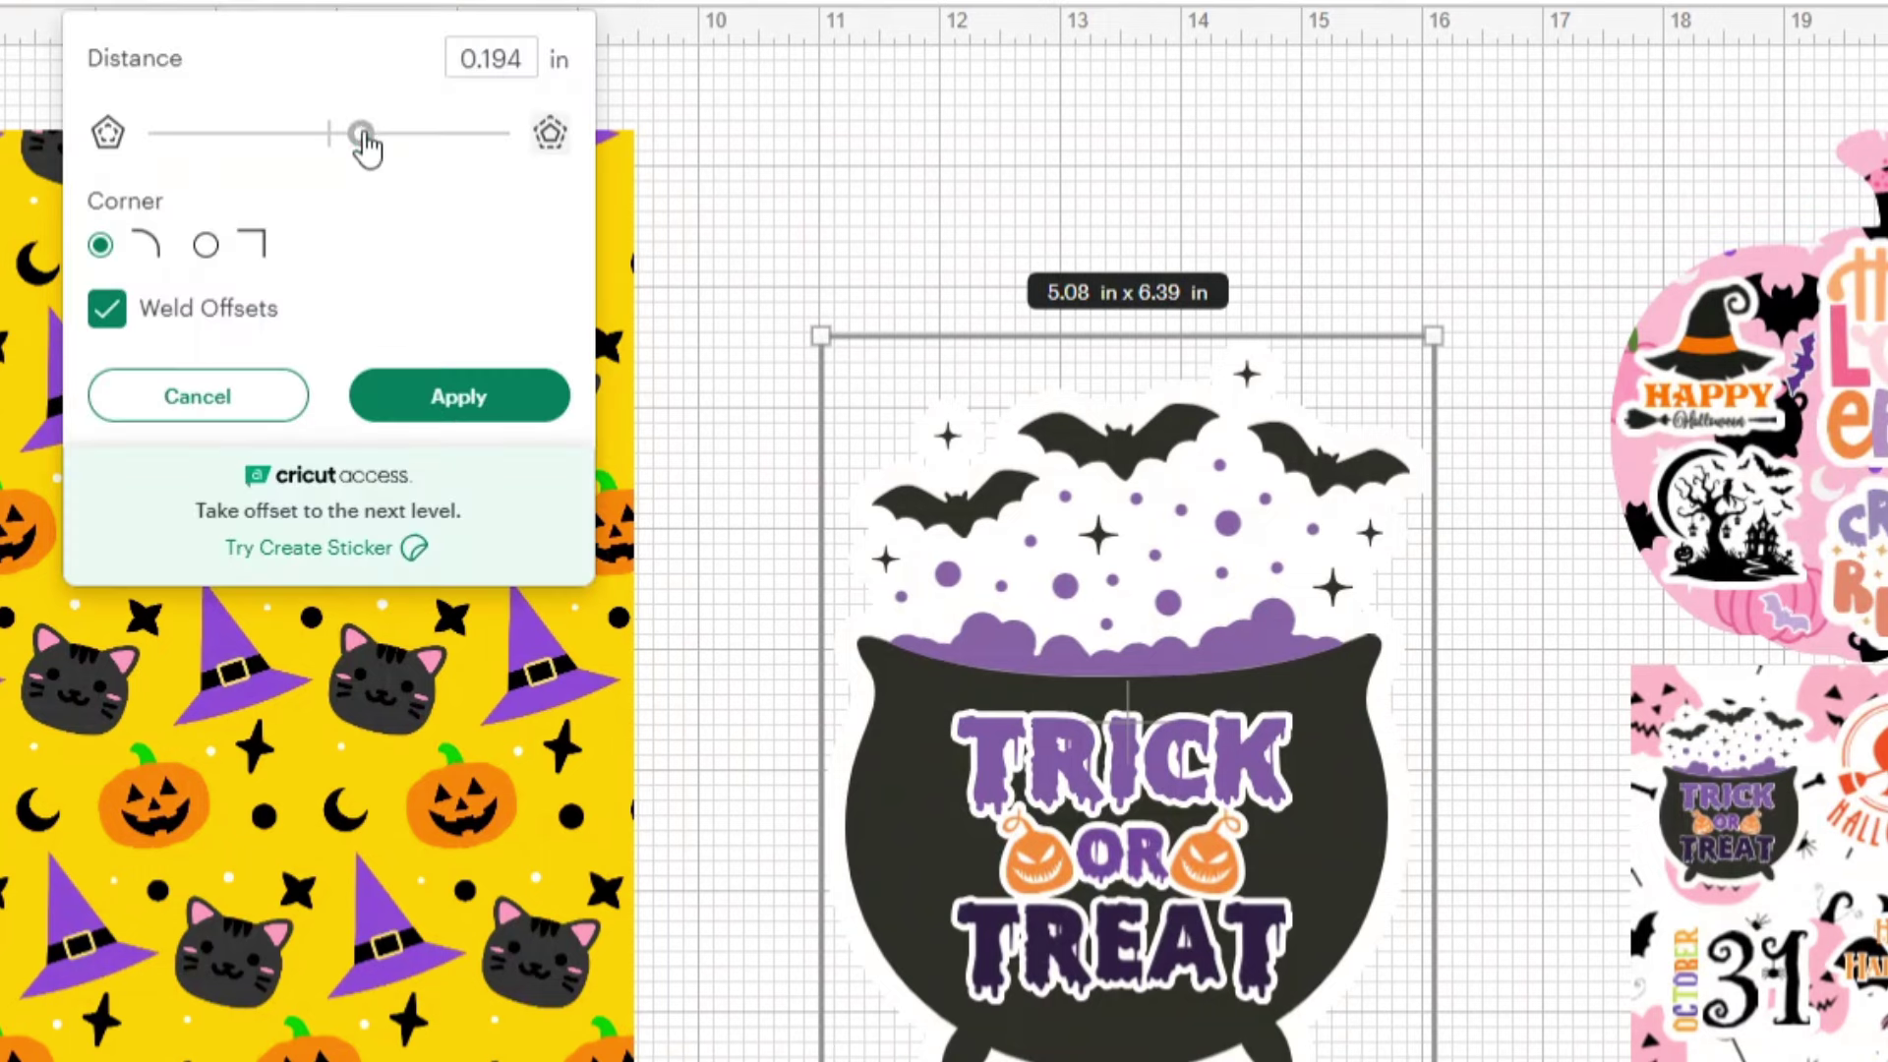
pyautogui.moveTo(364, 138); pyautogui.dragTo(343, 138)
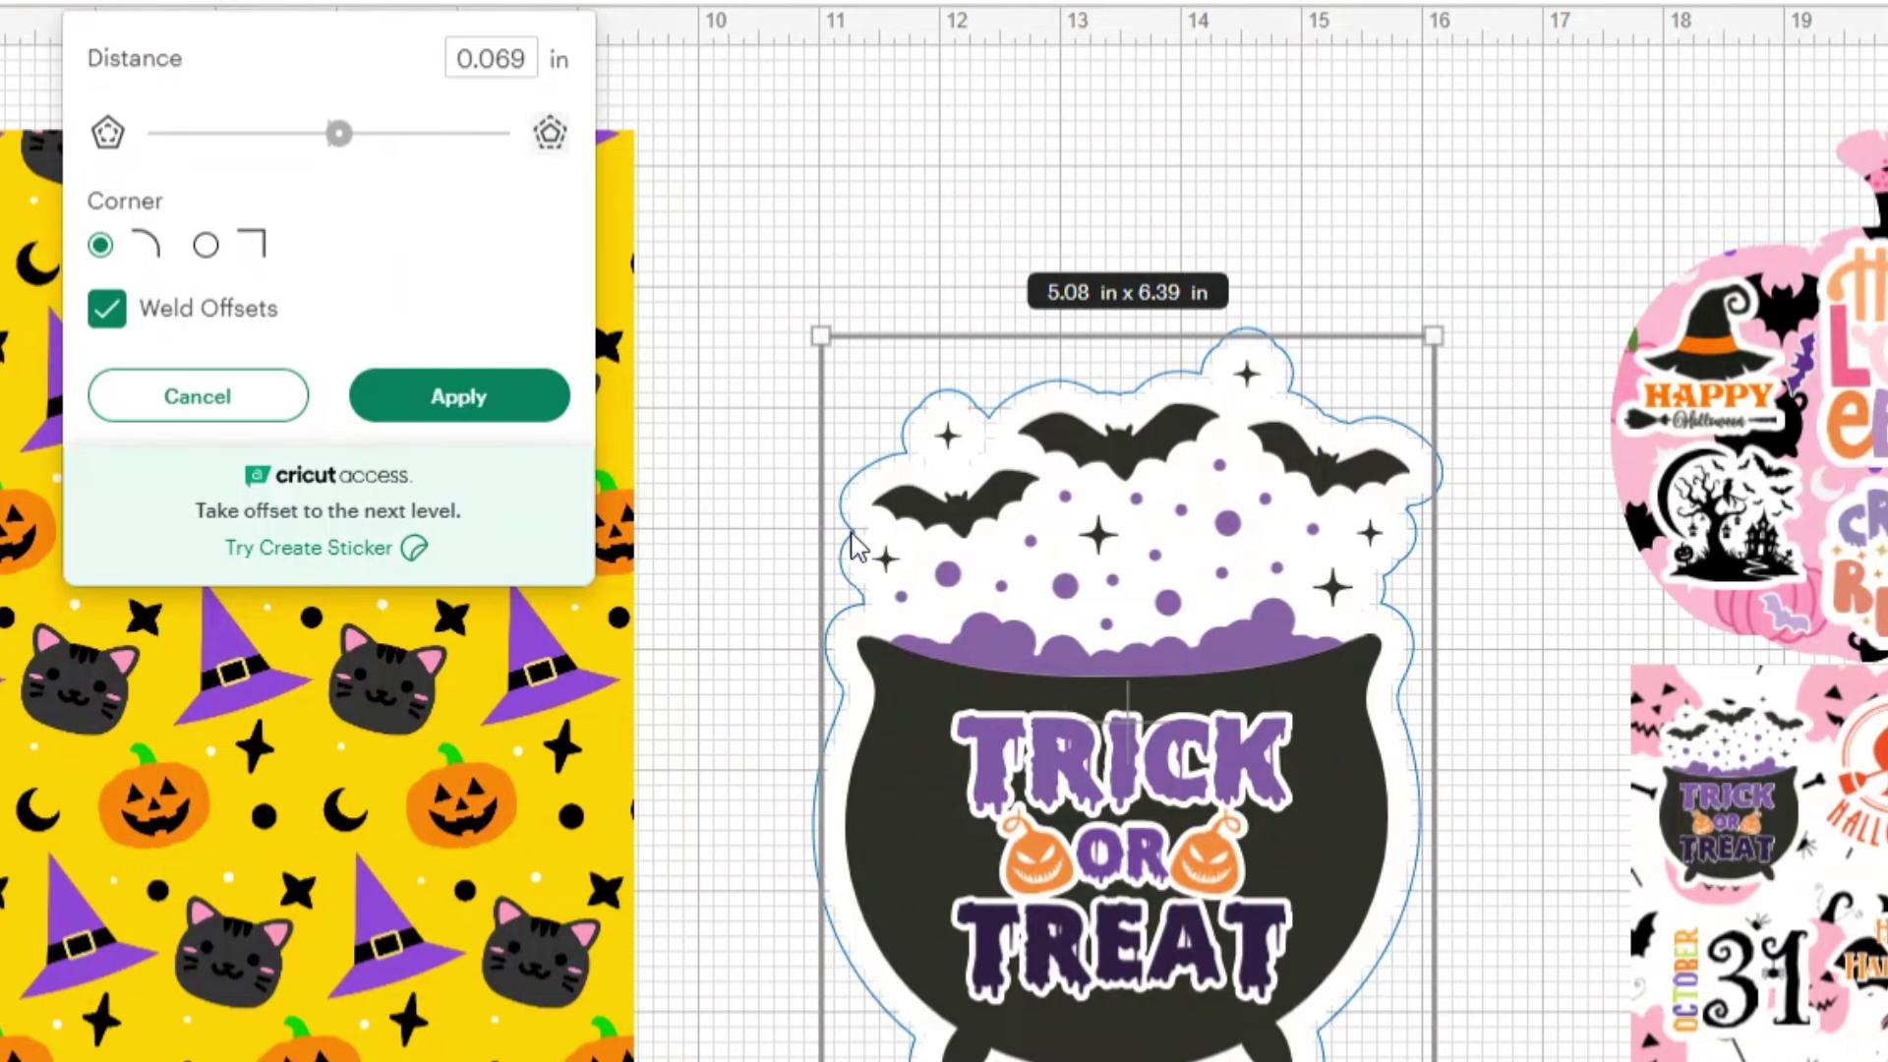
pyautogui.click(454, 402)
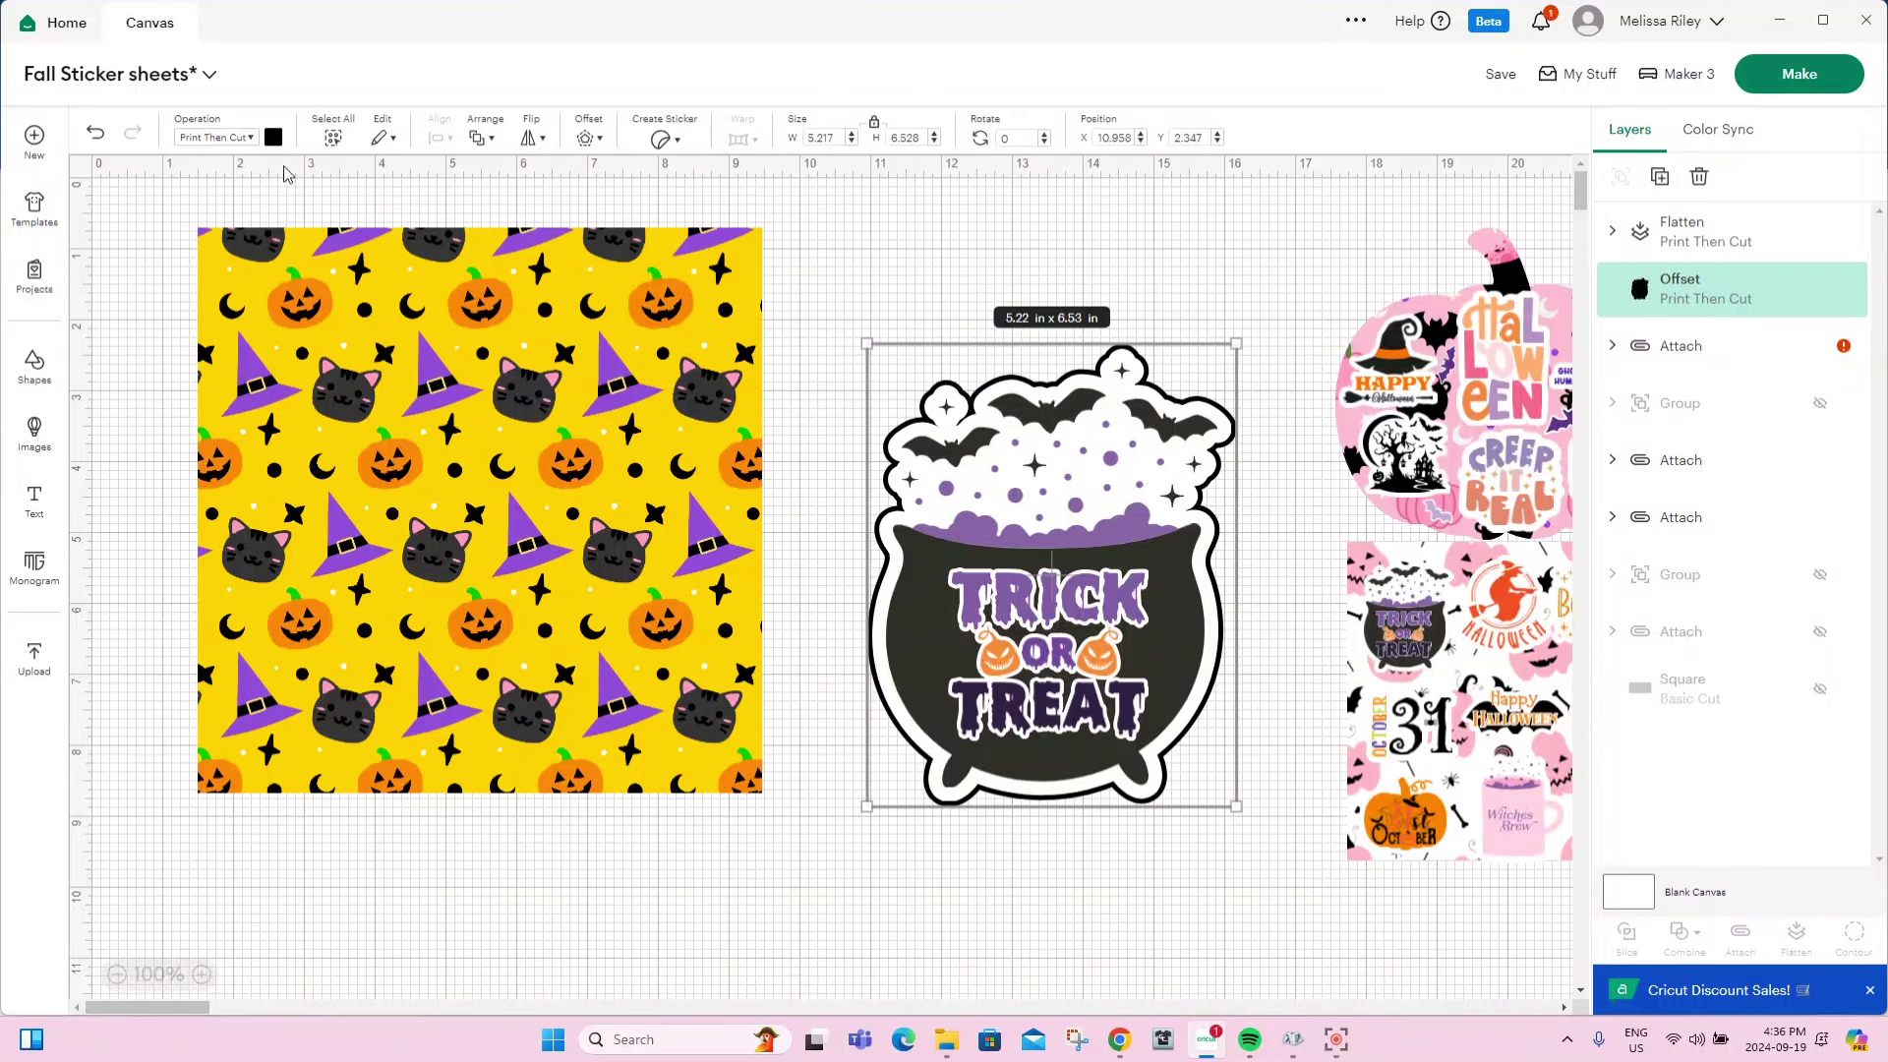
# Colour the cauldron's outer offset white and attach it to the flattened cauldron sticker.
pyautogui.click(273, 137)
pyautogui.click(344, 258)
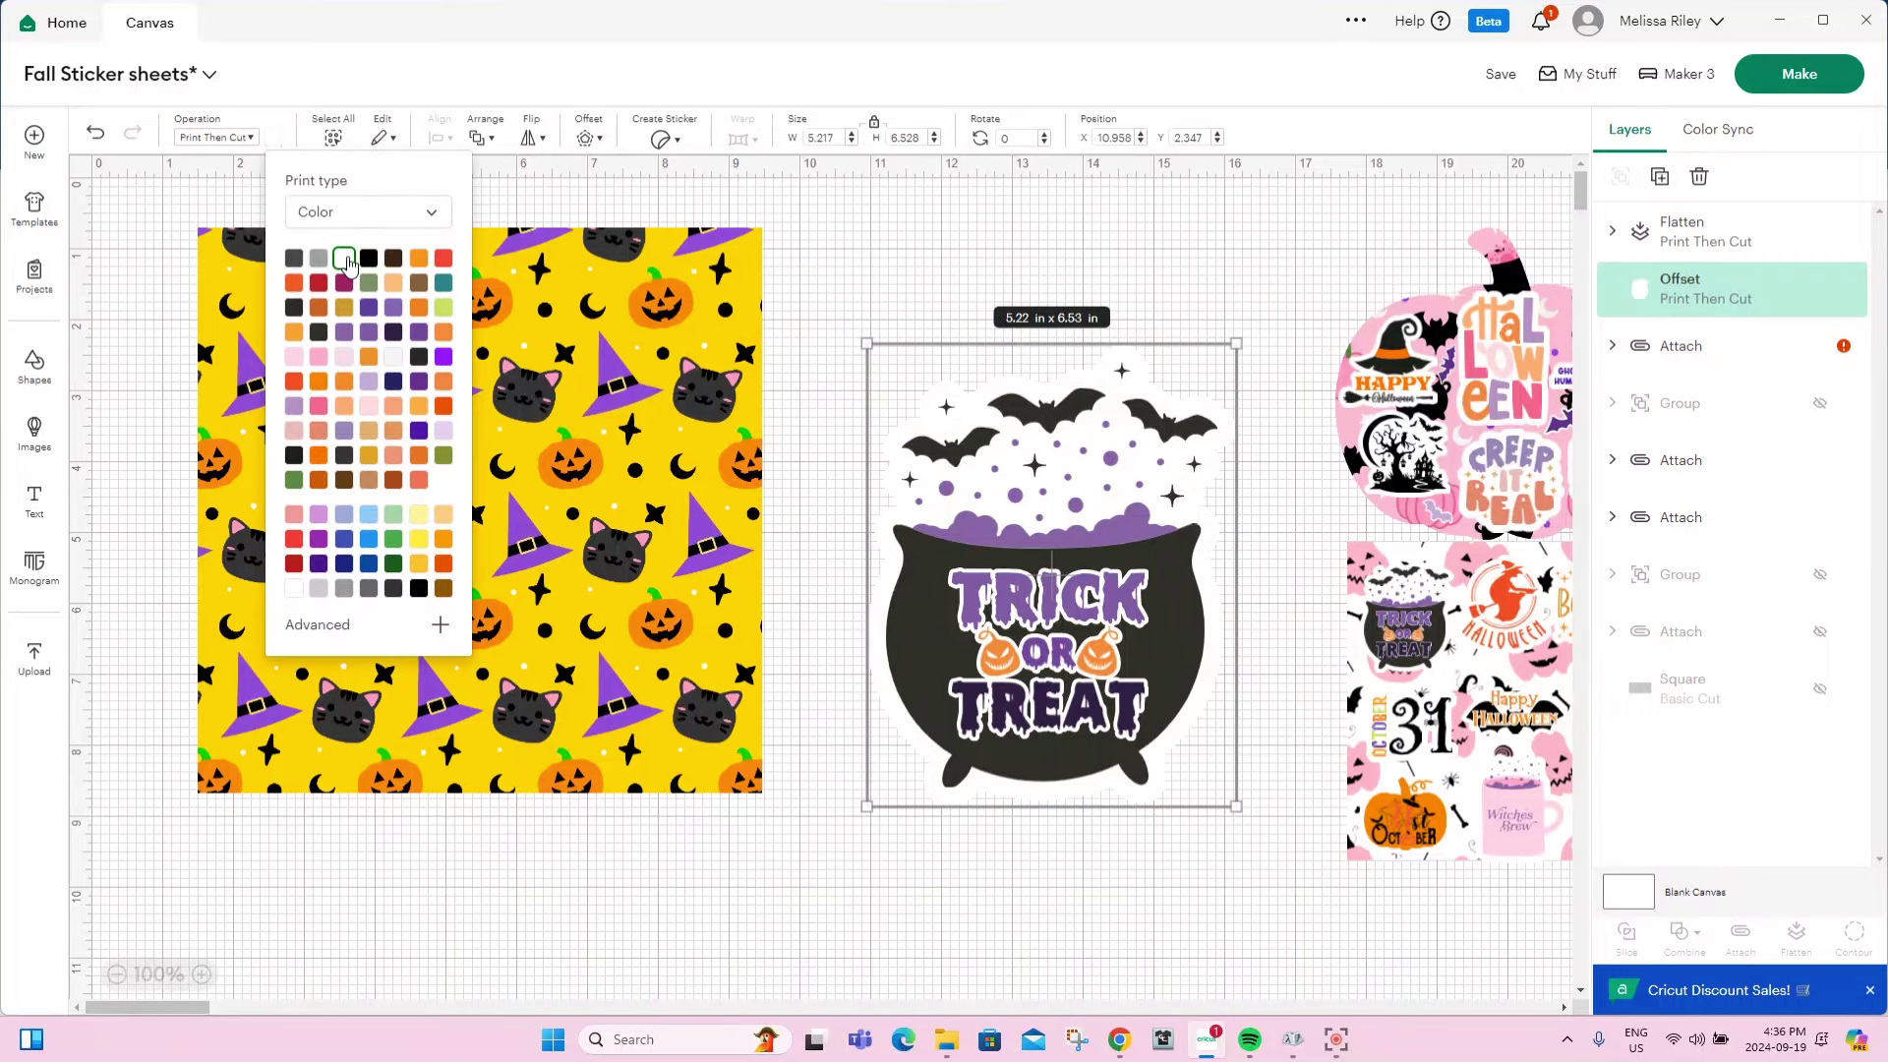
pyautogui.moveTo(1085, 916); pyautogui.dragTo(956, 325)
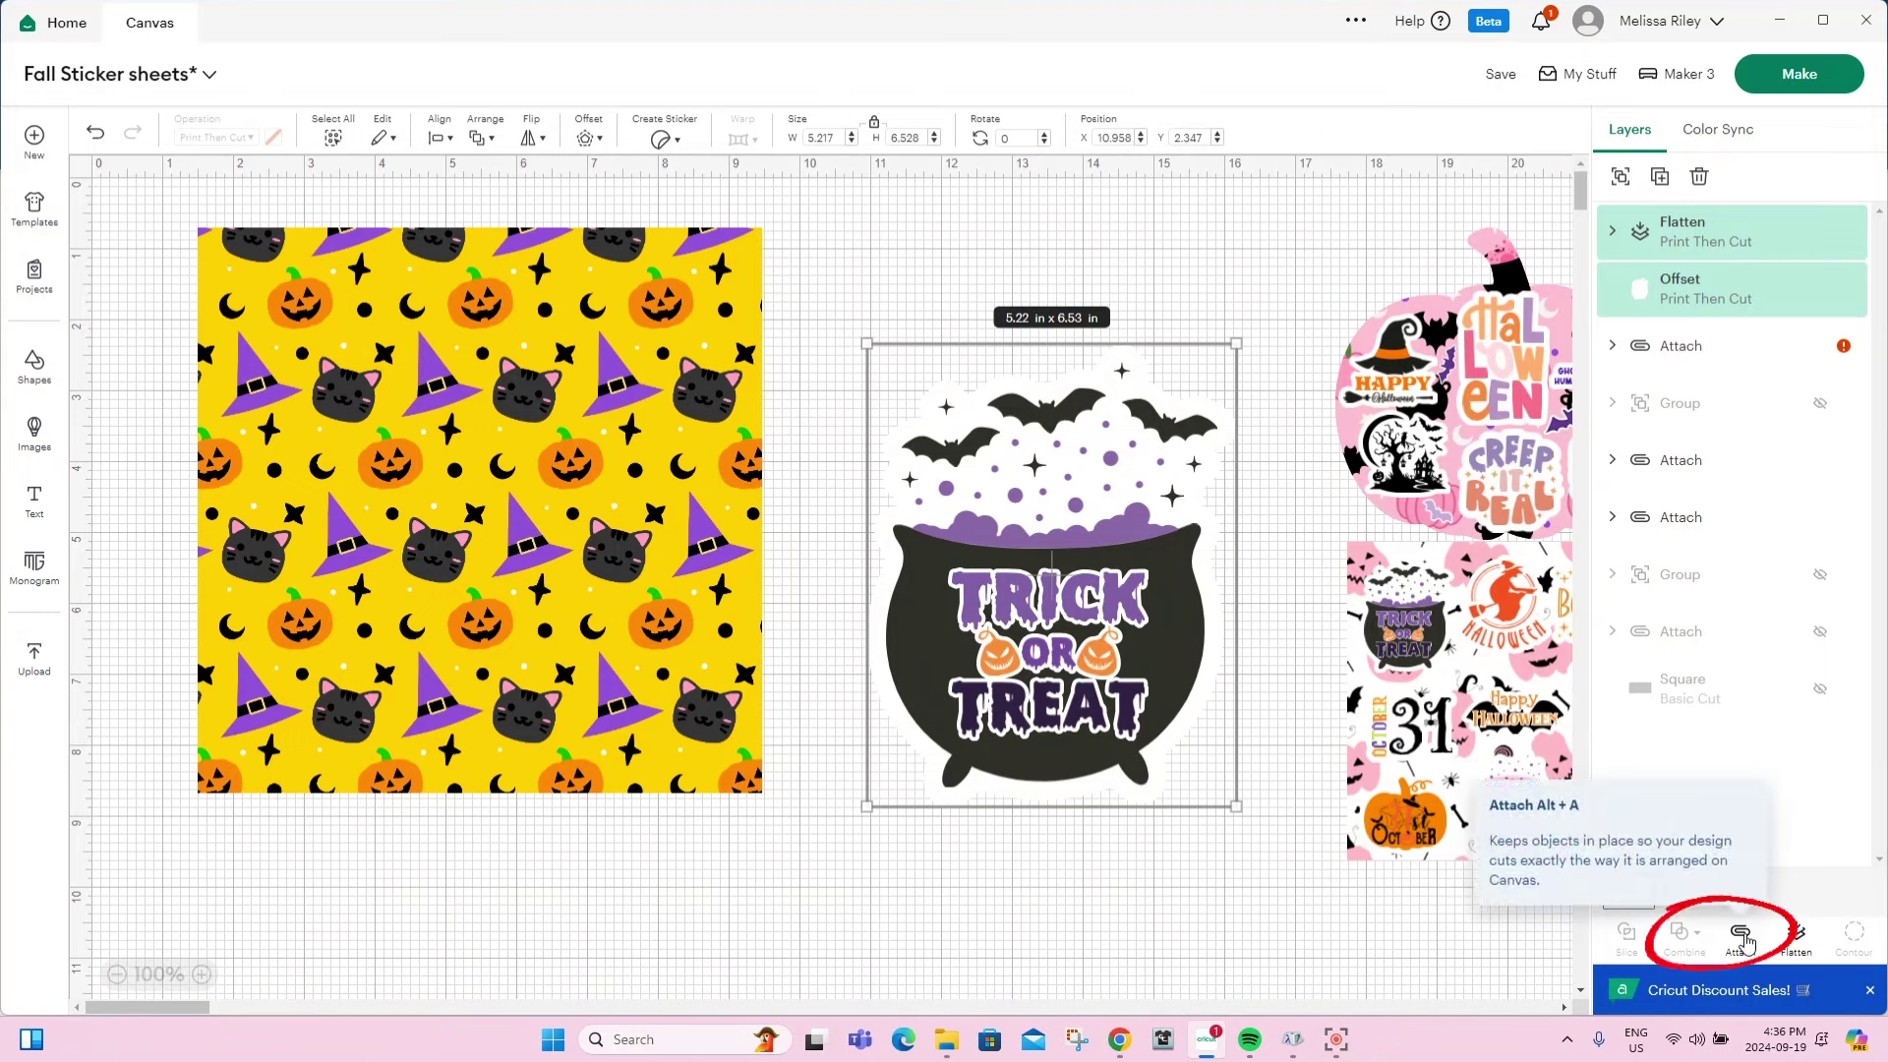
pyautogui.click(1744, 939)
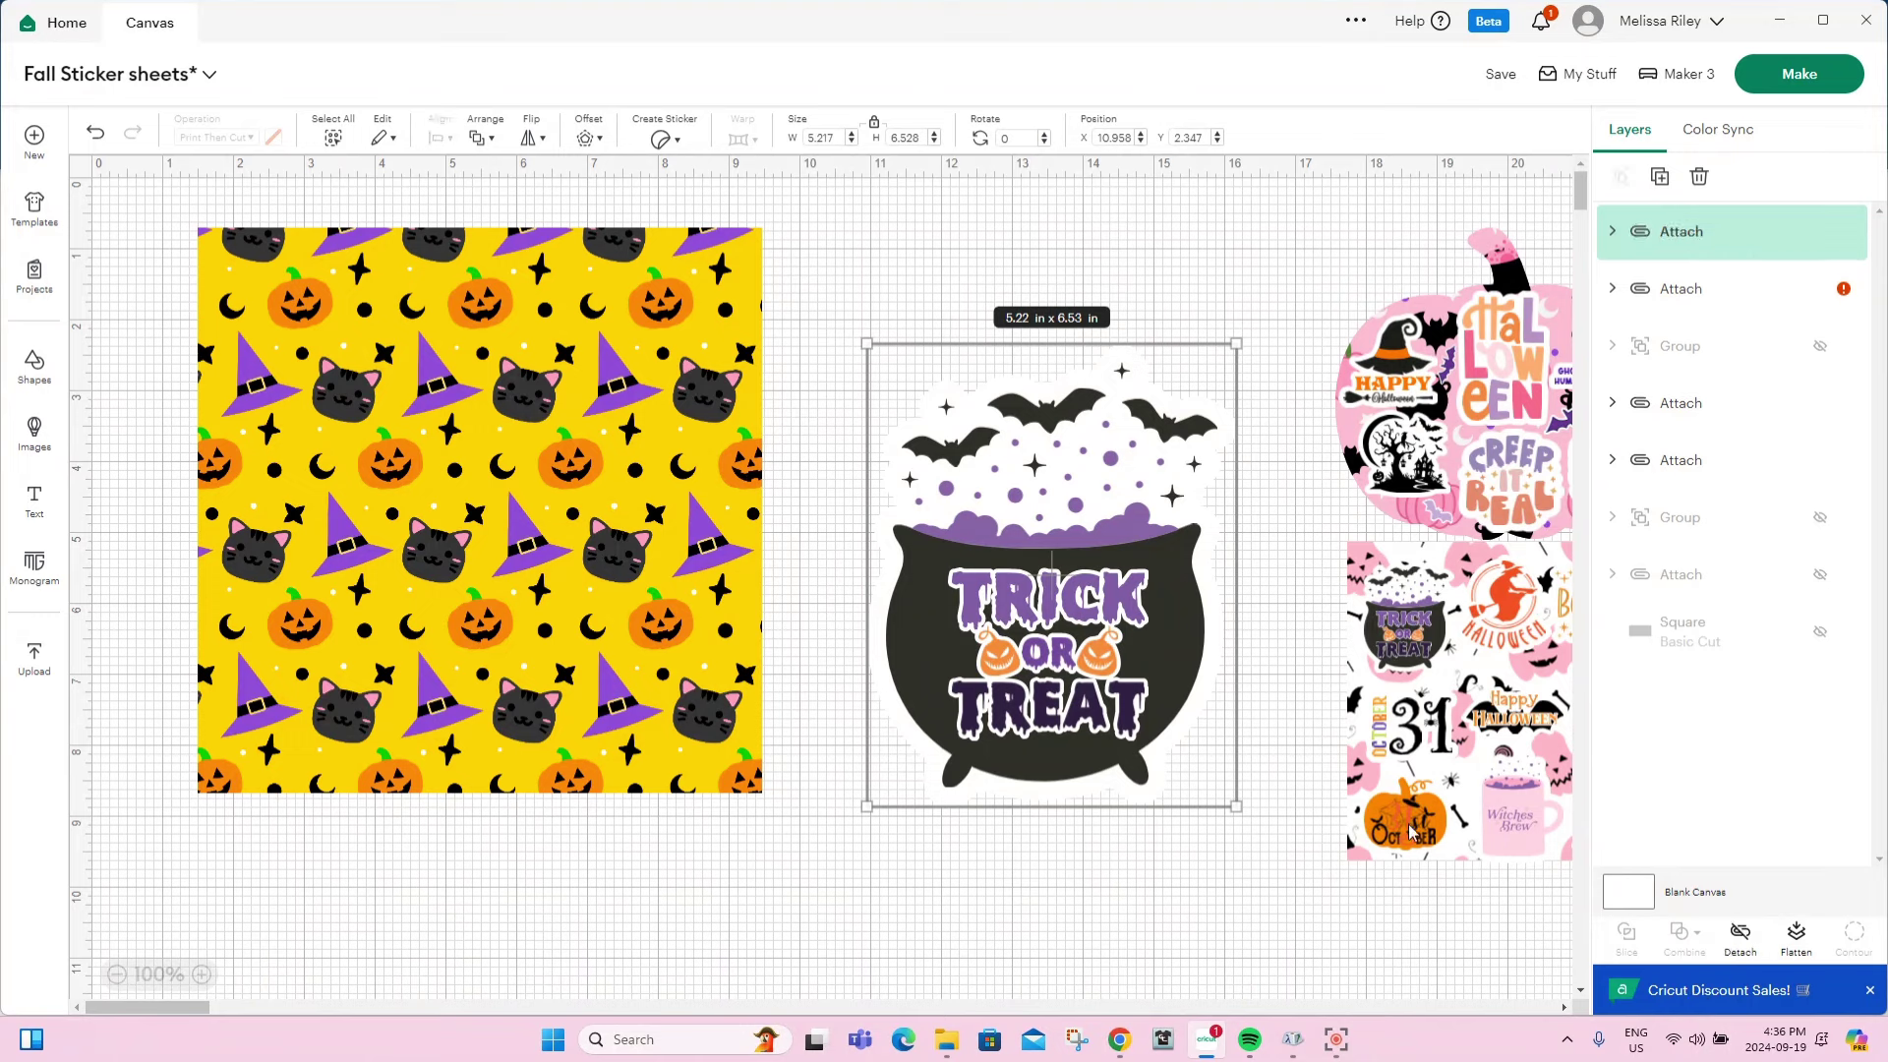
# Scale the attached cauldron sticker to about 1.5 × 1.87 in and place it in the upper-left corner of the yellow pattern square.
pyautogui.moveTo(1237, 804); pyautogui.dragTo(975, 474)
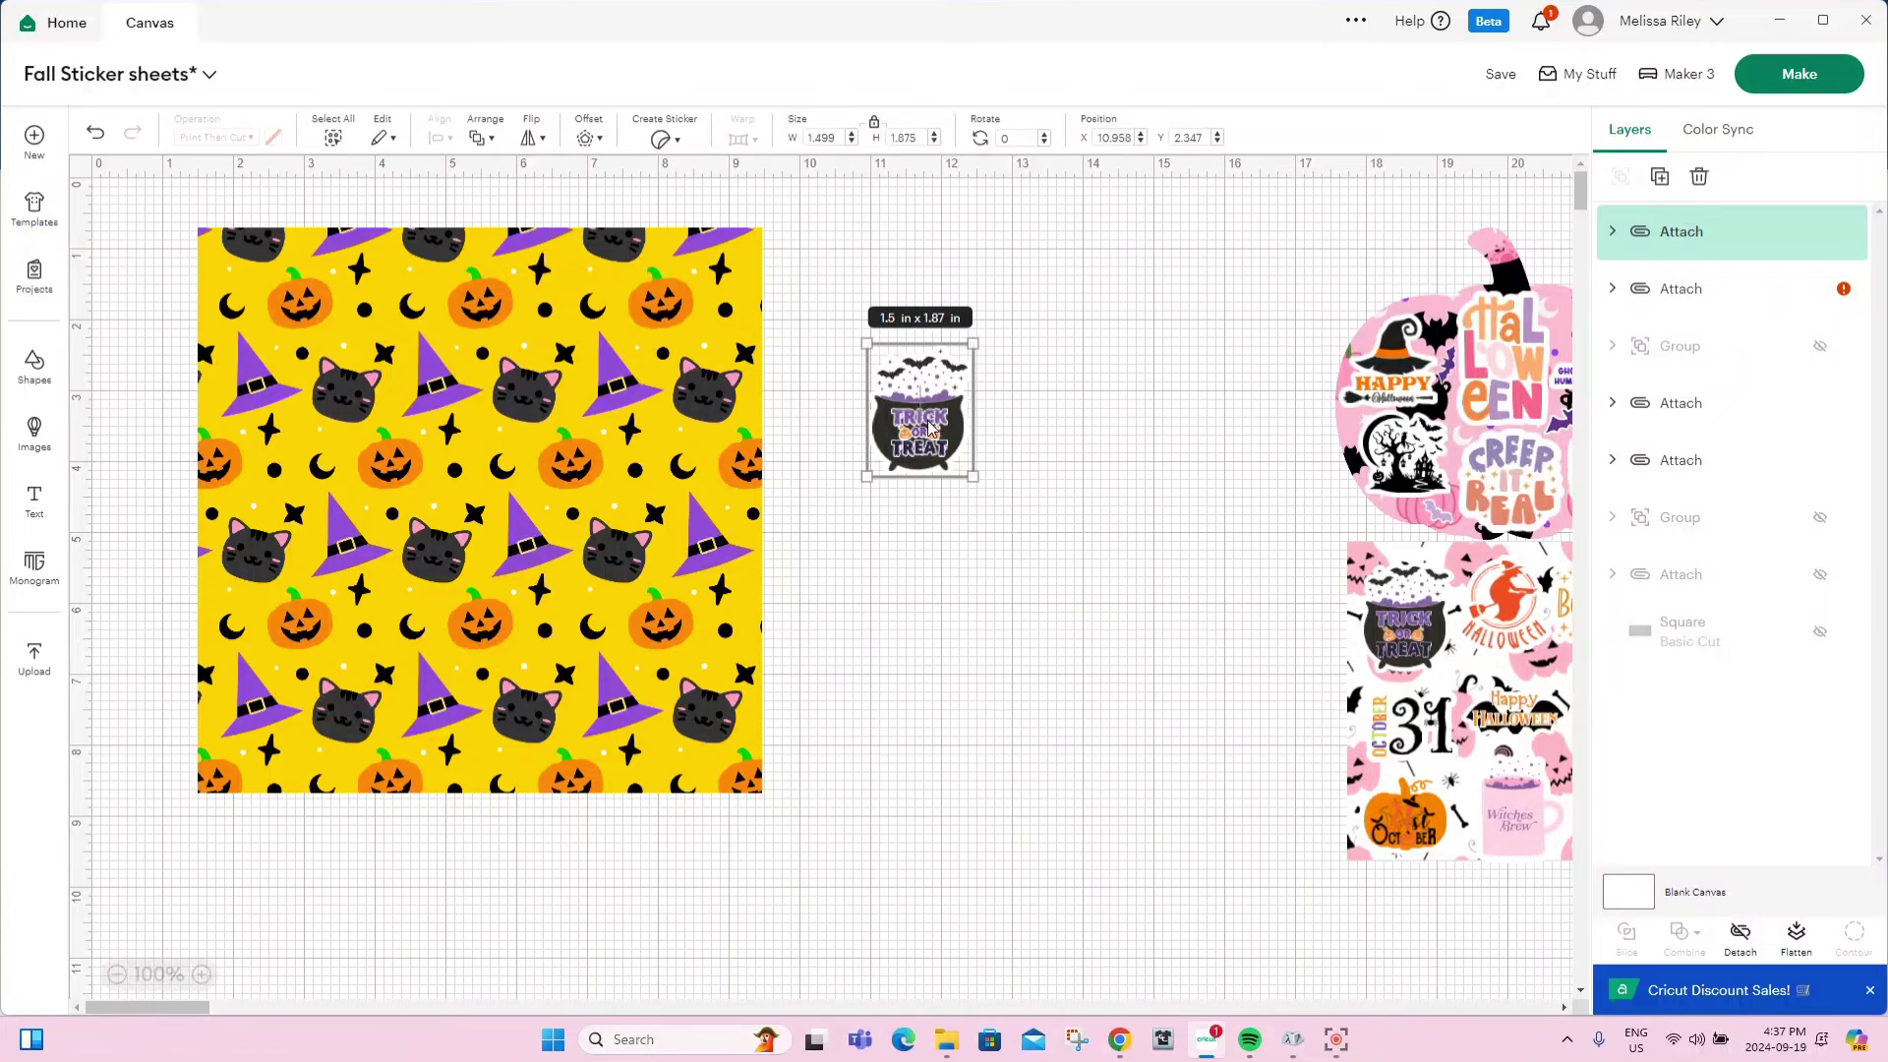
pyautogui.moveTo(929, 427); pyautogui.dragTo(279, 334)
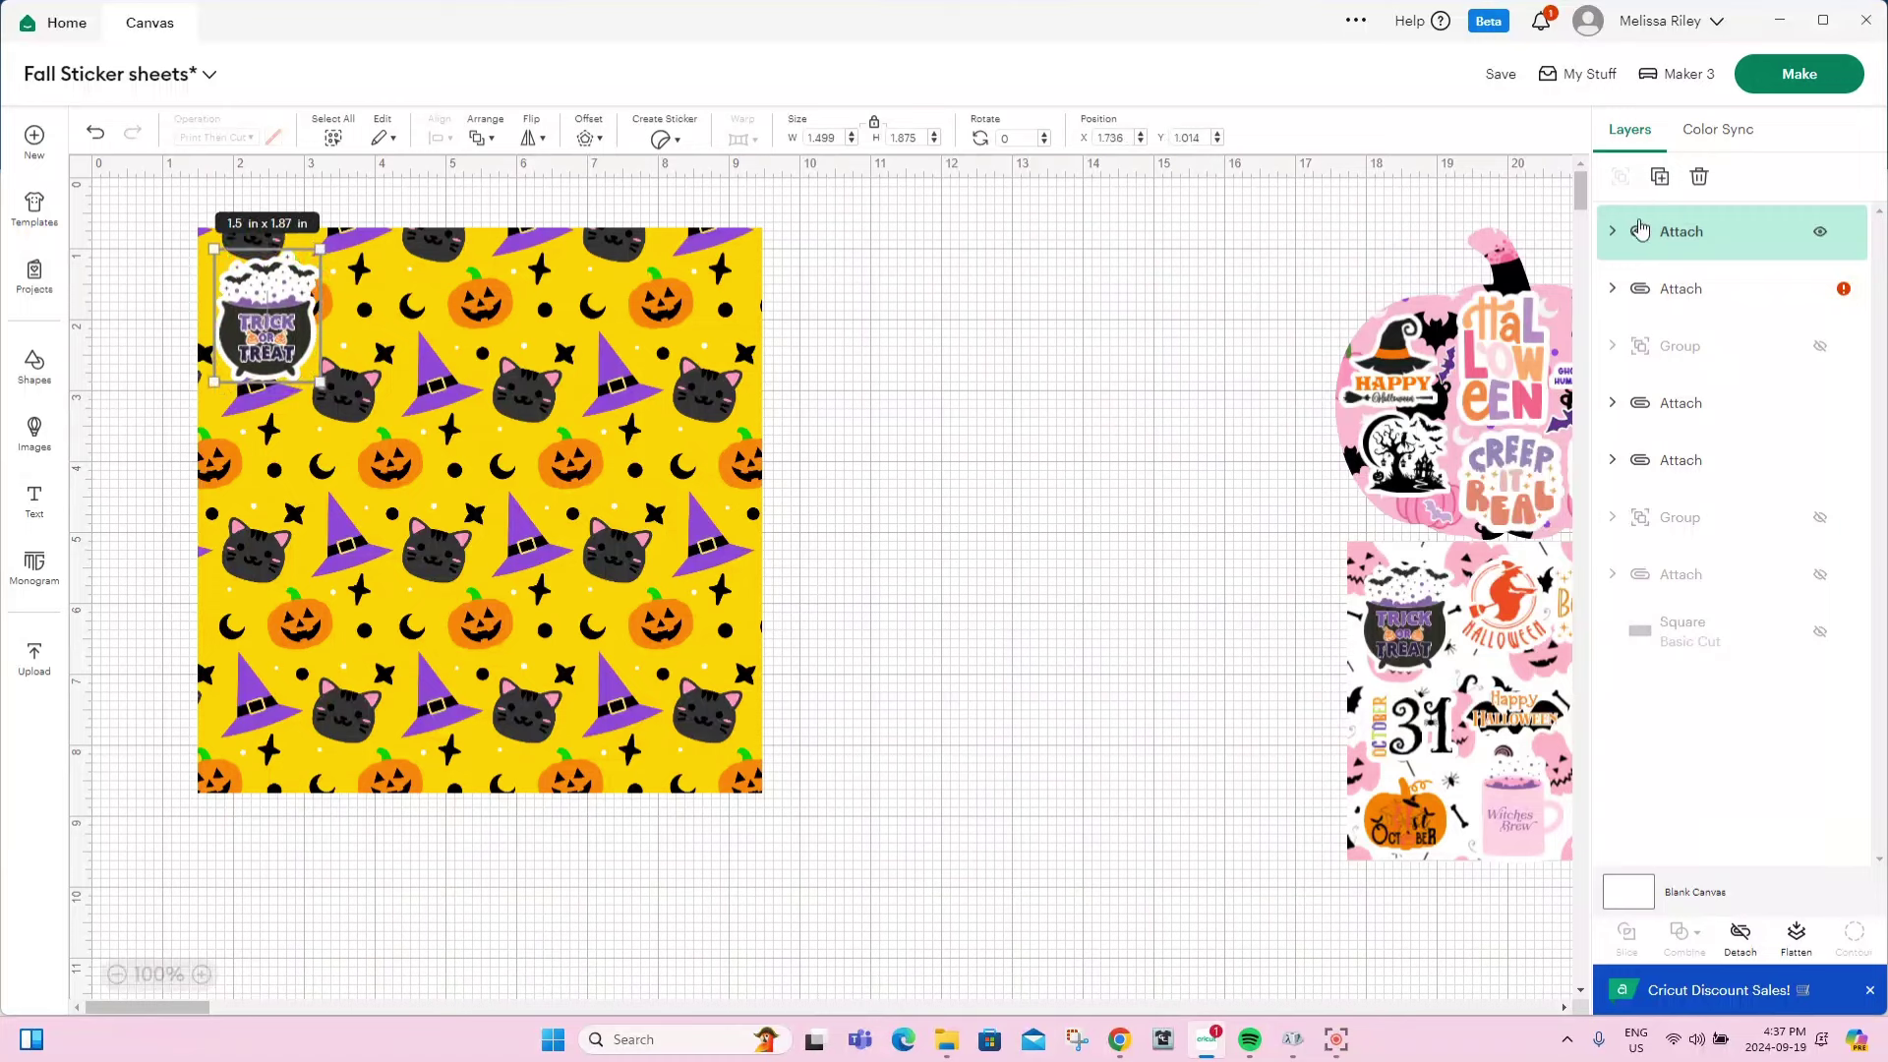
pyautogui.click(1612, 236)
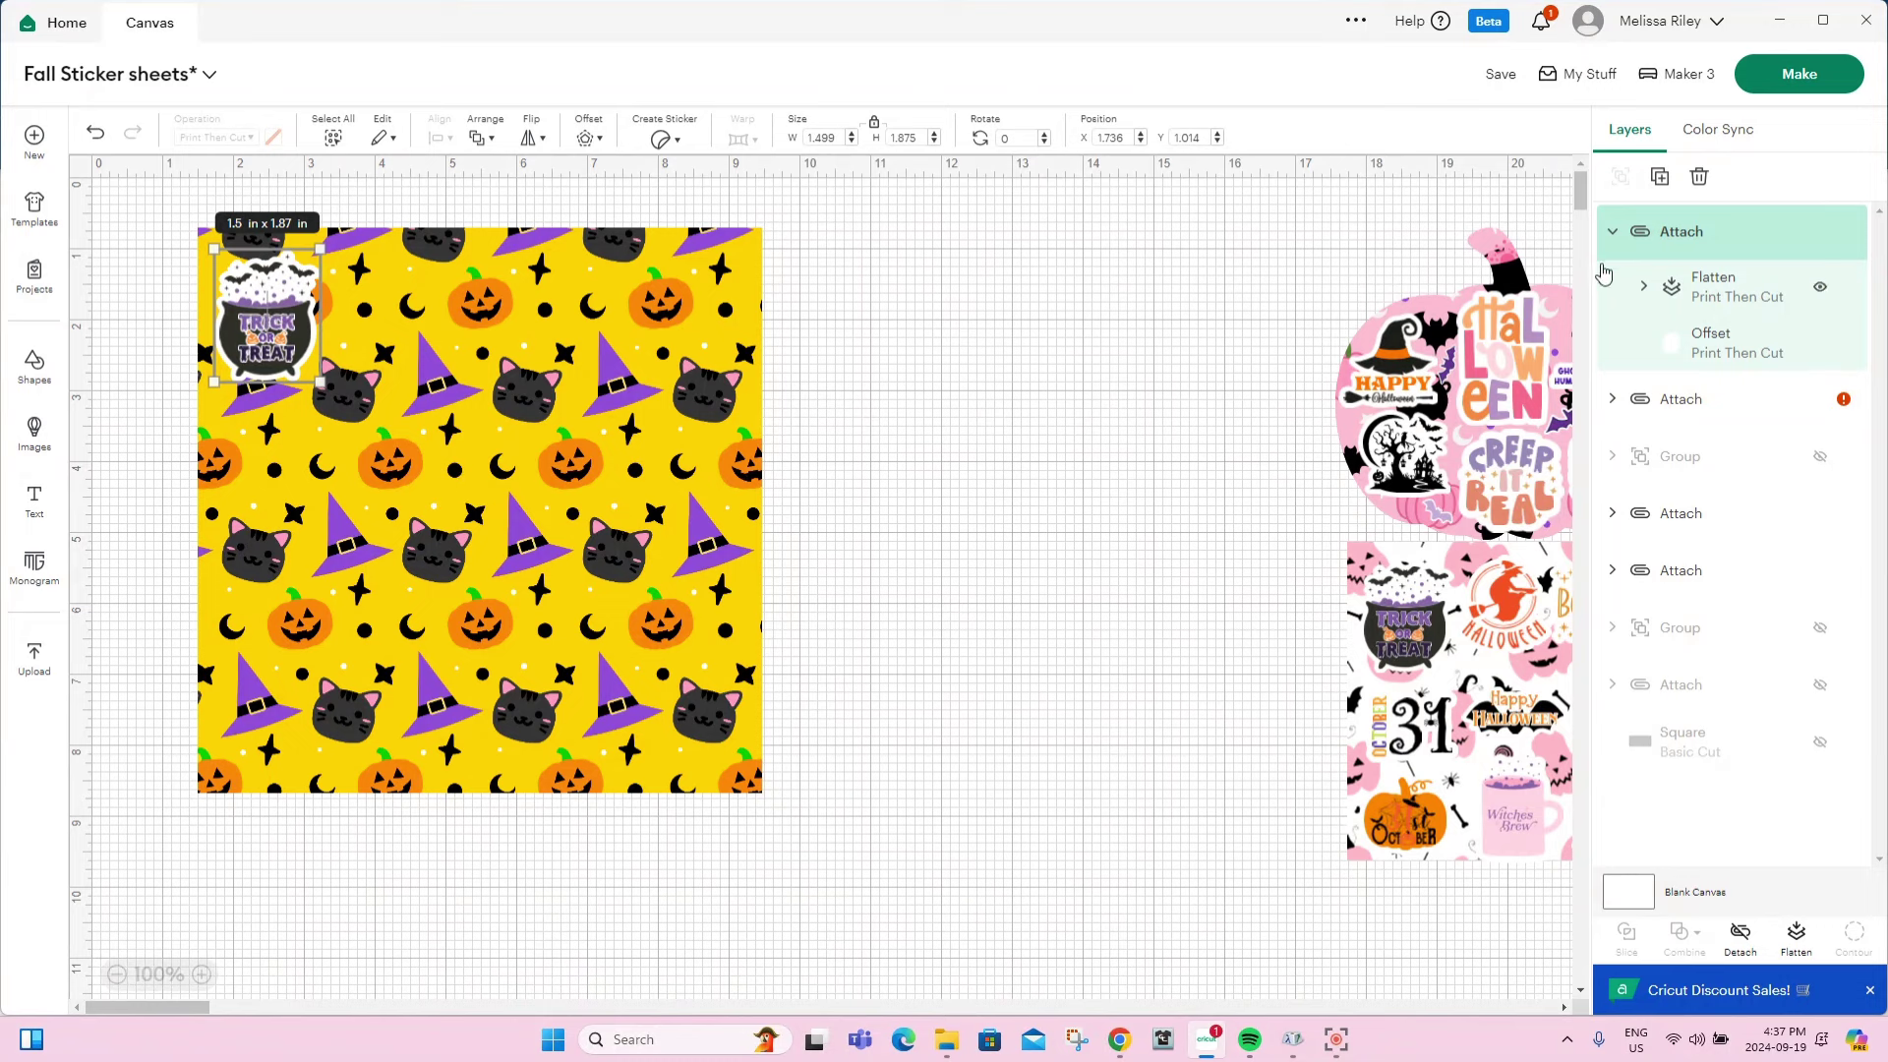
pyautogui.click(1613, 231)
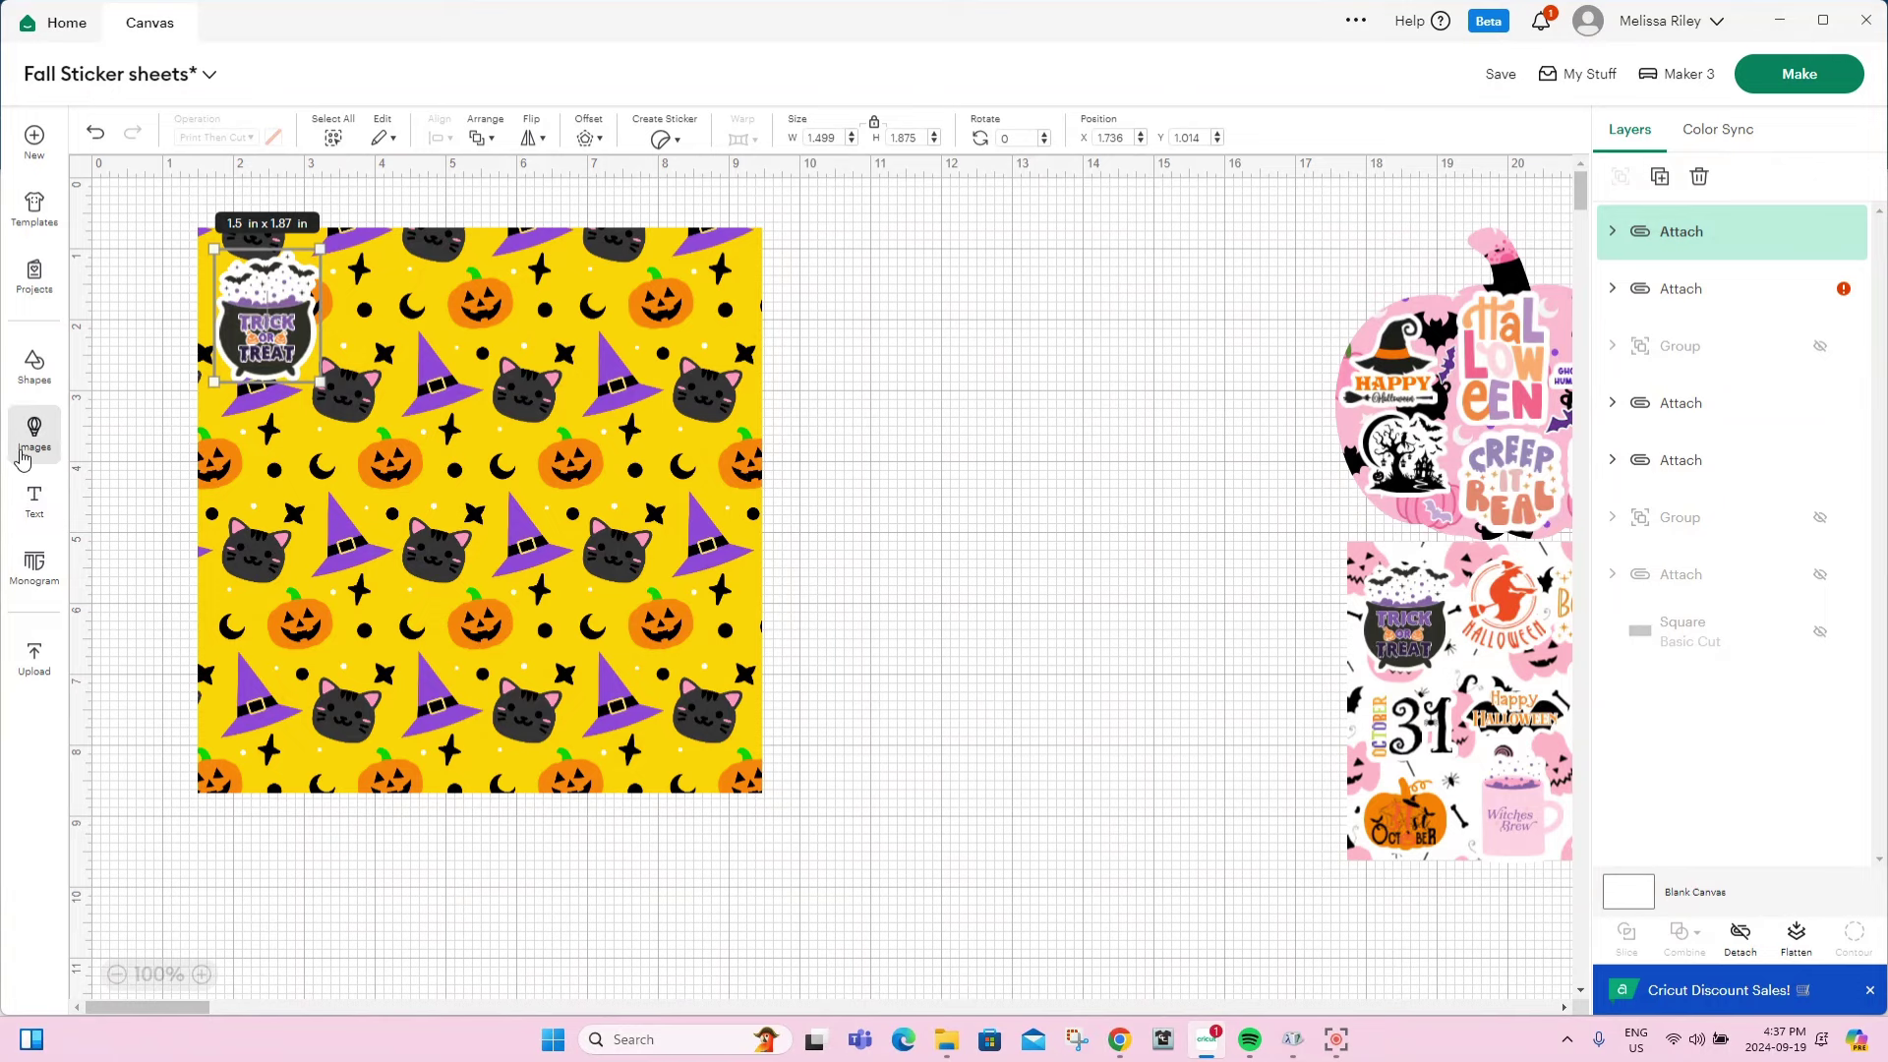
# Insert the Halloween ghost image with the checkerboard background from the image library and move it onto the empty canvas beside the pattern square.
pyautogui.click(34, 433)
pyautogui.scroll(-10, 231, 602)
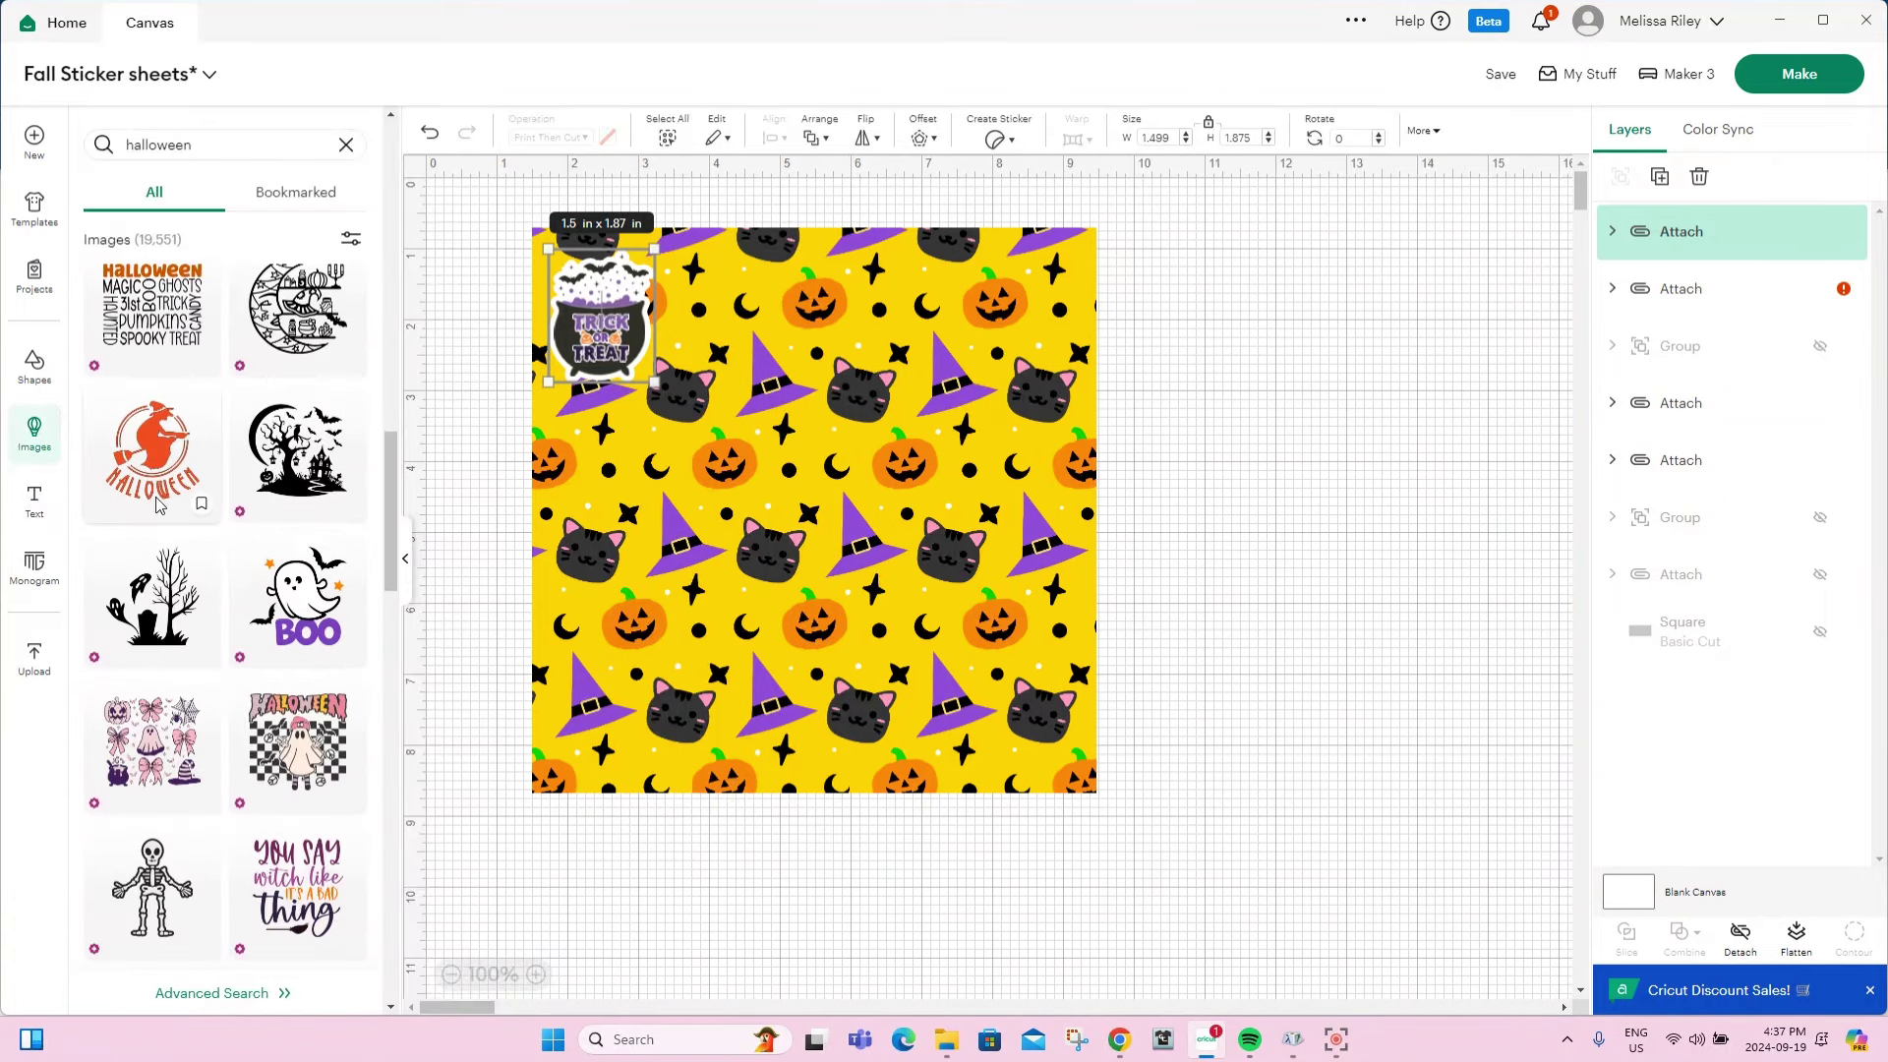
pyautogui.click(292, 742)
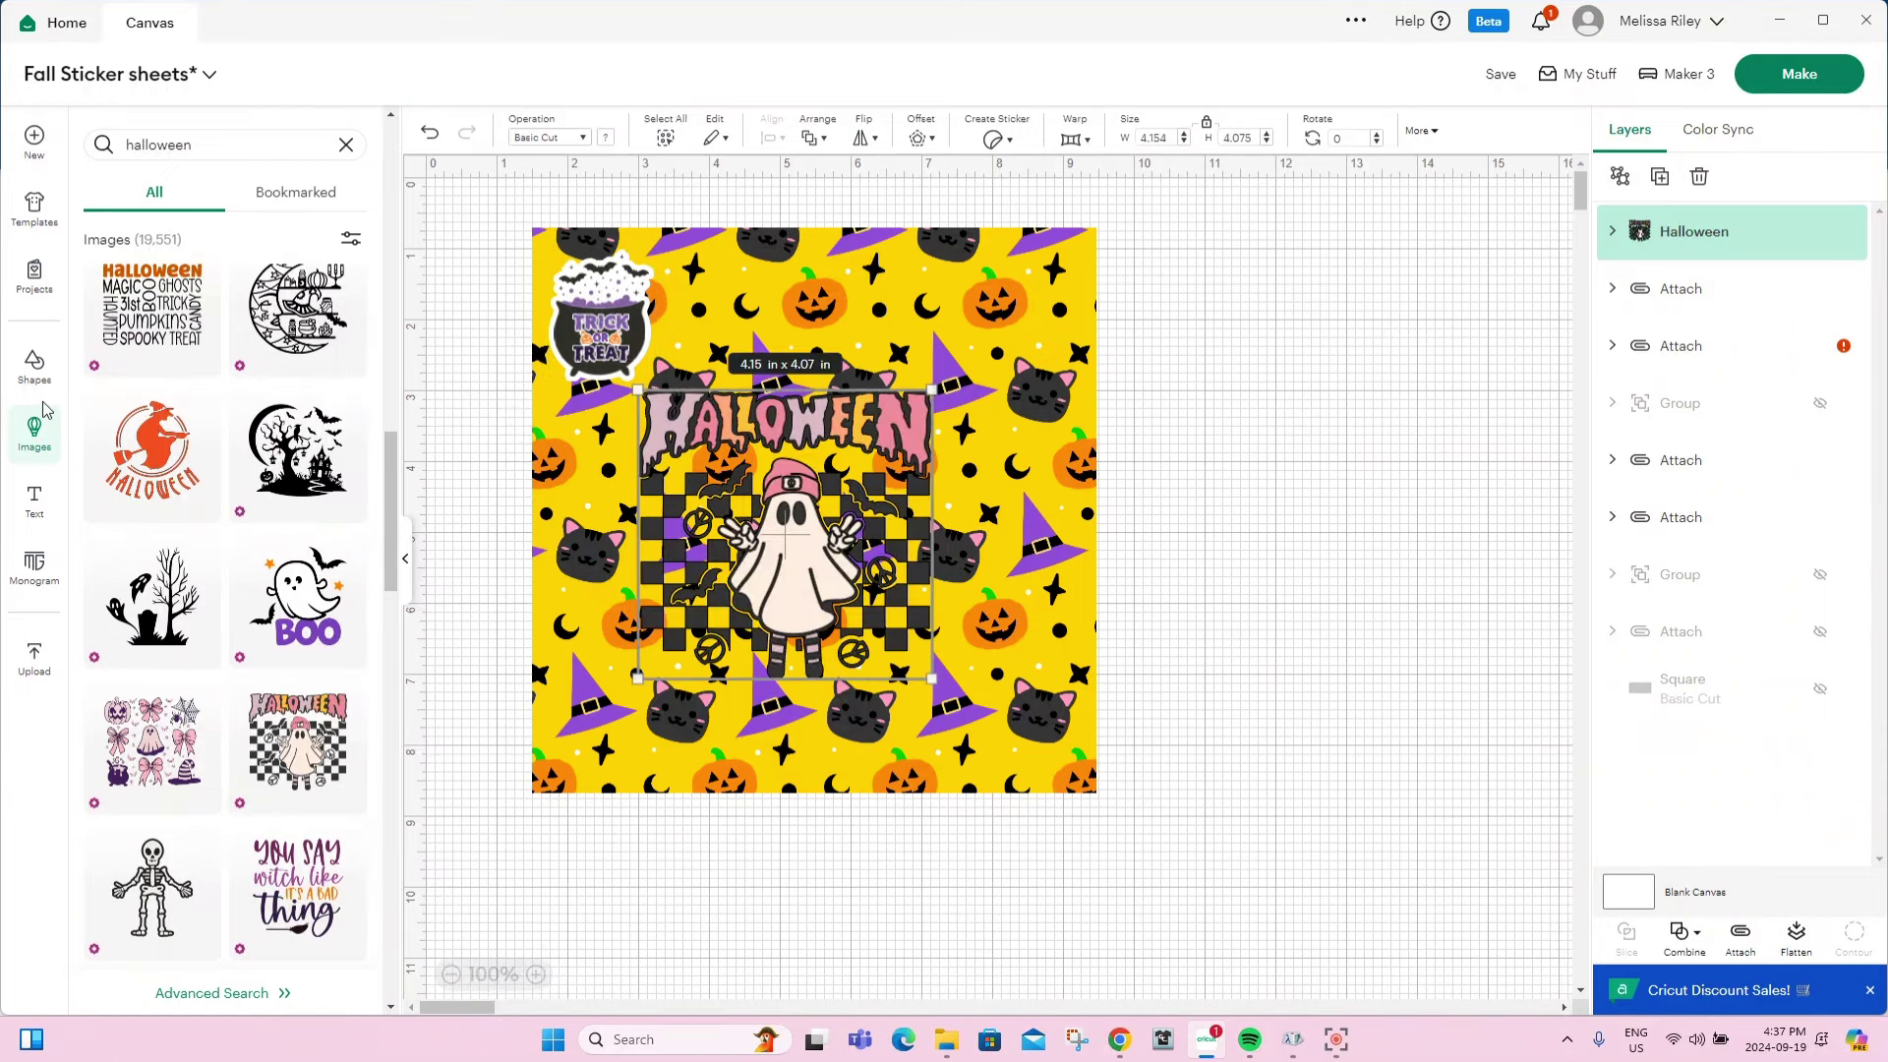
pyautogui.click(38, 447)
pyautogui.moveTo(578, 511); pyautogui.dragTo(1158, 482)
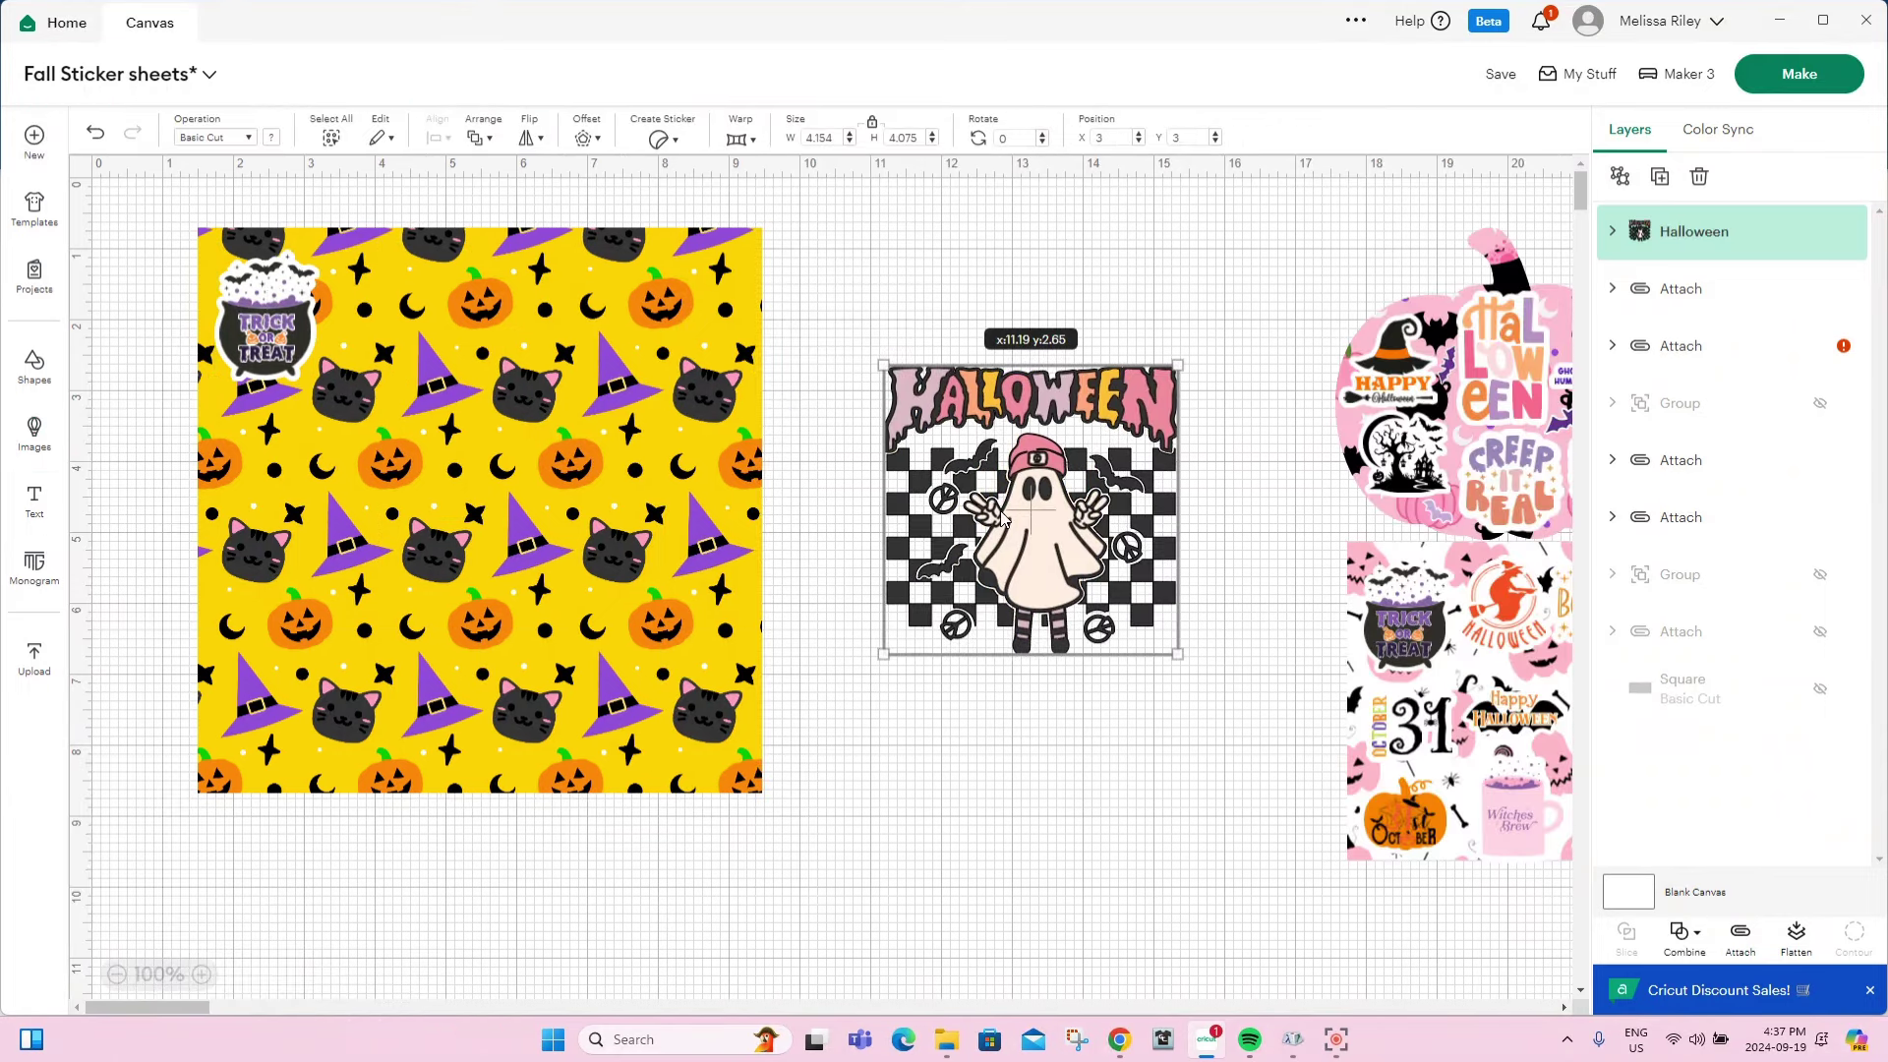
# Create a 0.069 in rounded, welded offset around the Halloween ghost image.
pyautogui.click(599, 143)
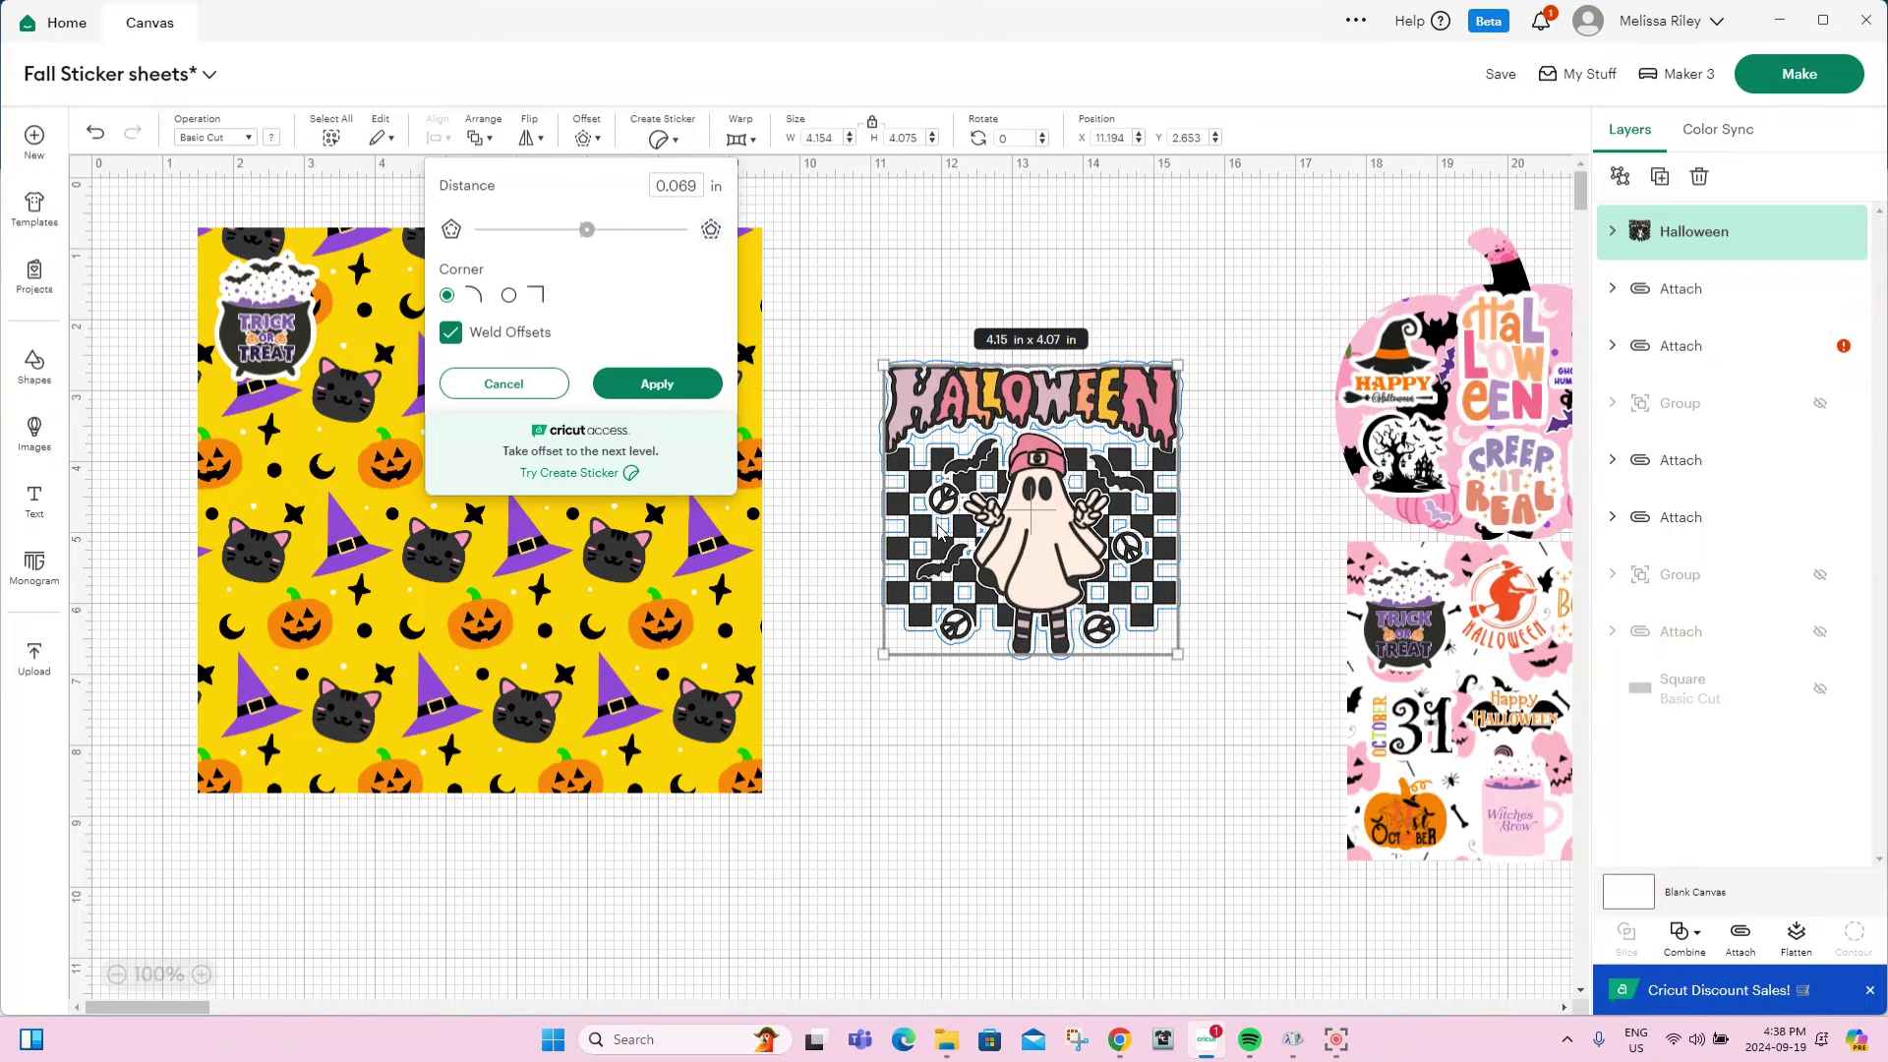
pyautogui.click(201, 975)
pyautogui.click(202, 975)
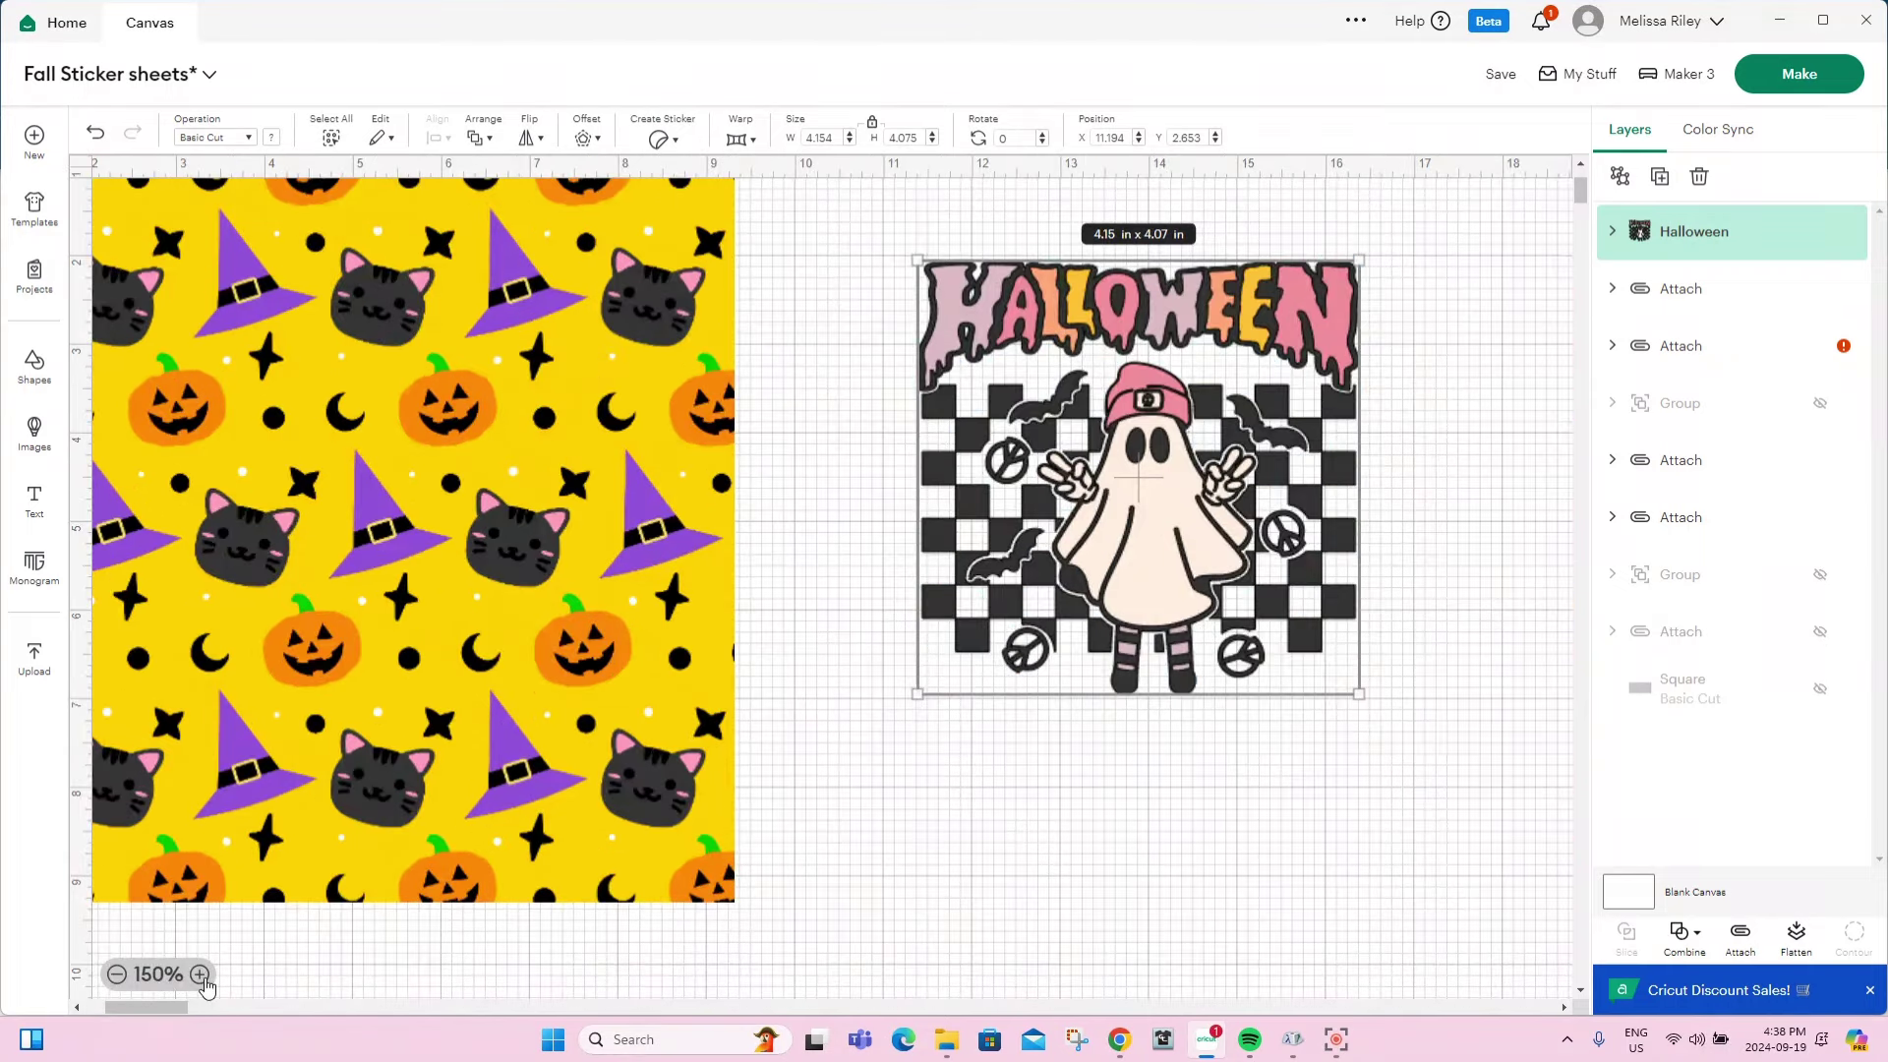
pyautogui.click(590, 139)
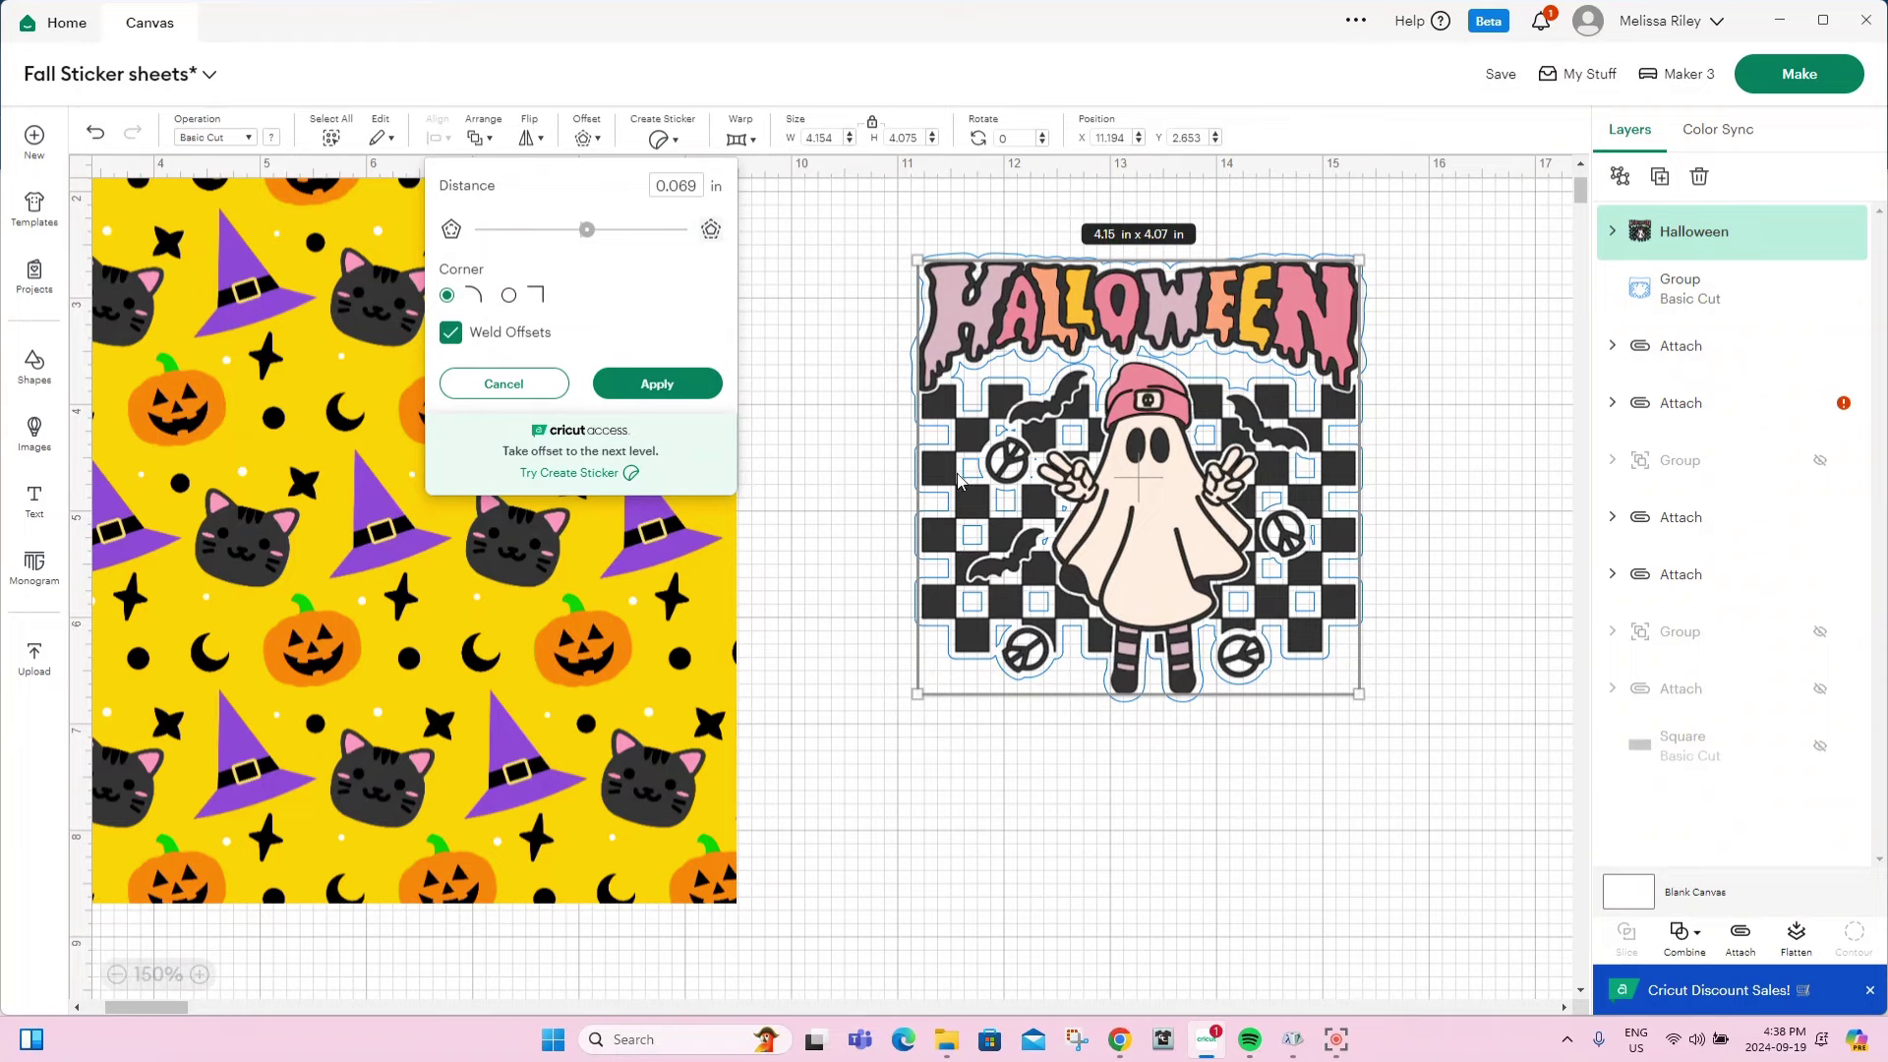
pyautogui.click(677, 386)
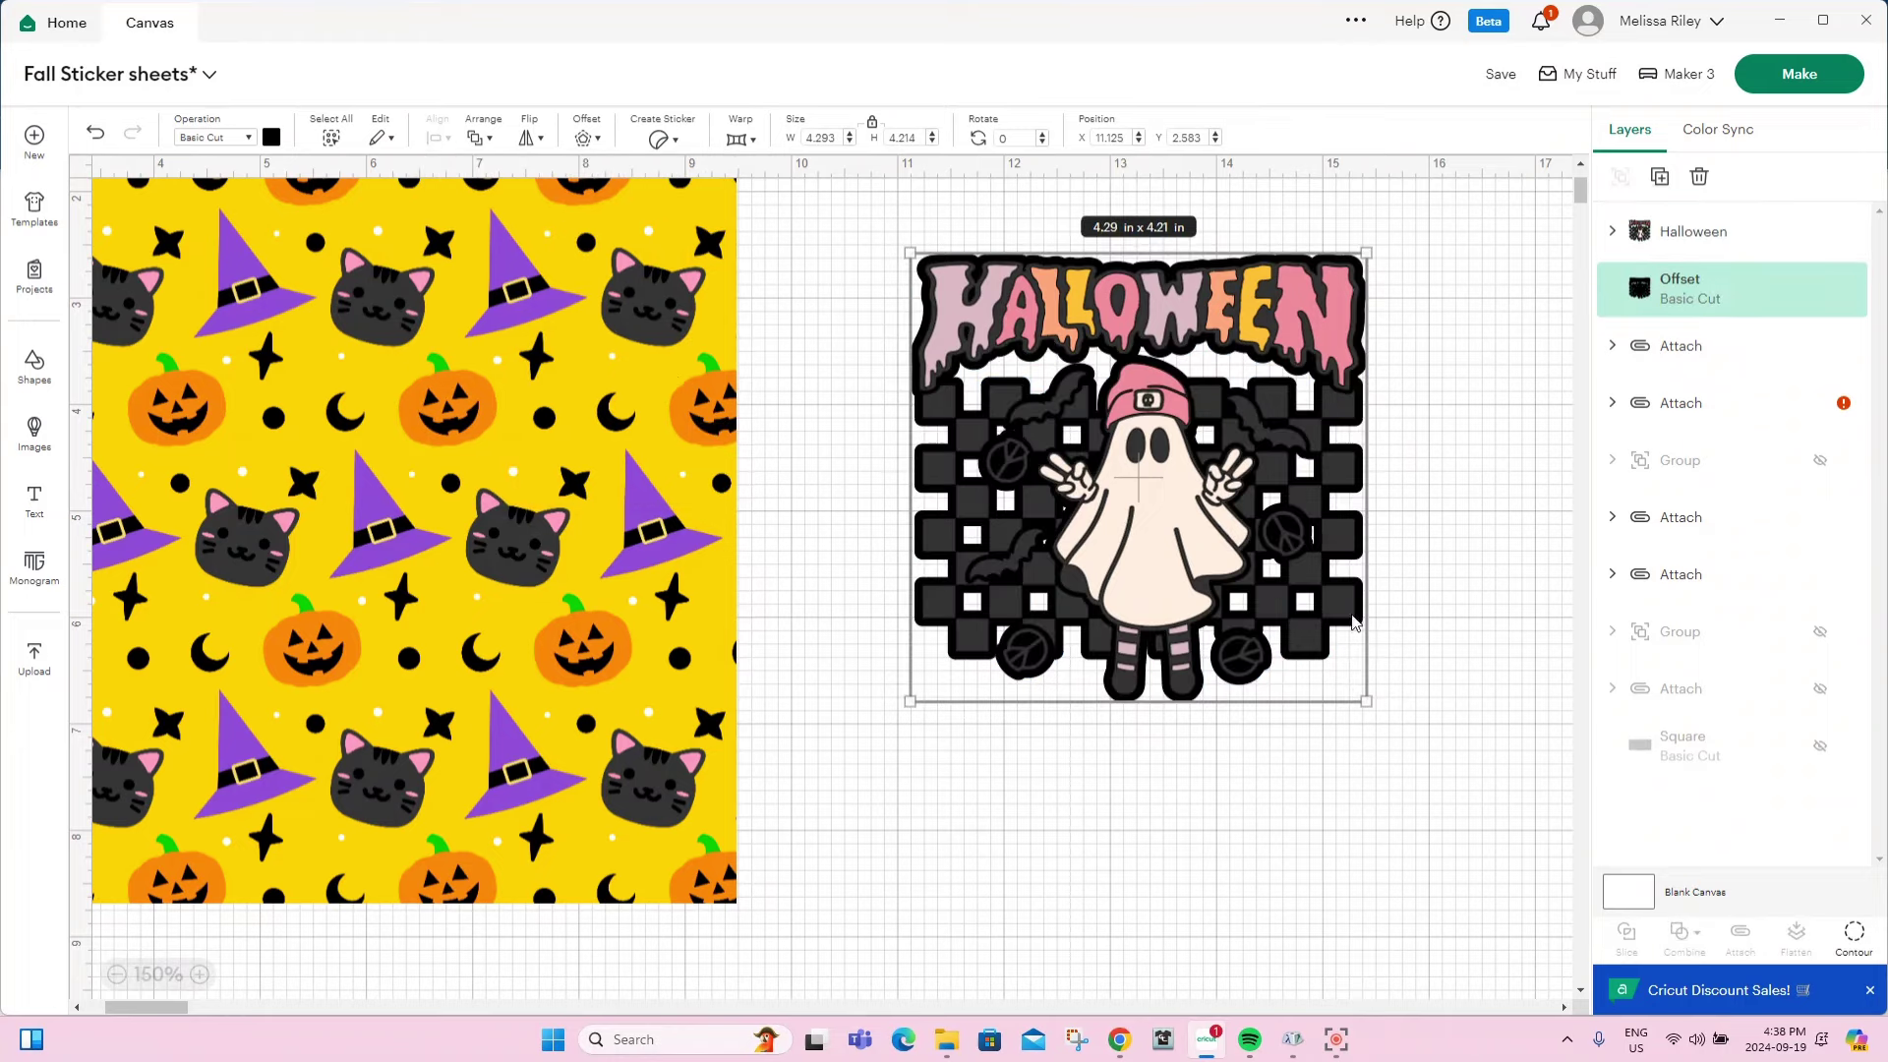
# Hide all contours of the ghost image's offset and colour the offset white.
pyautogui.click(1855, 934)
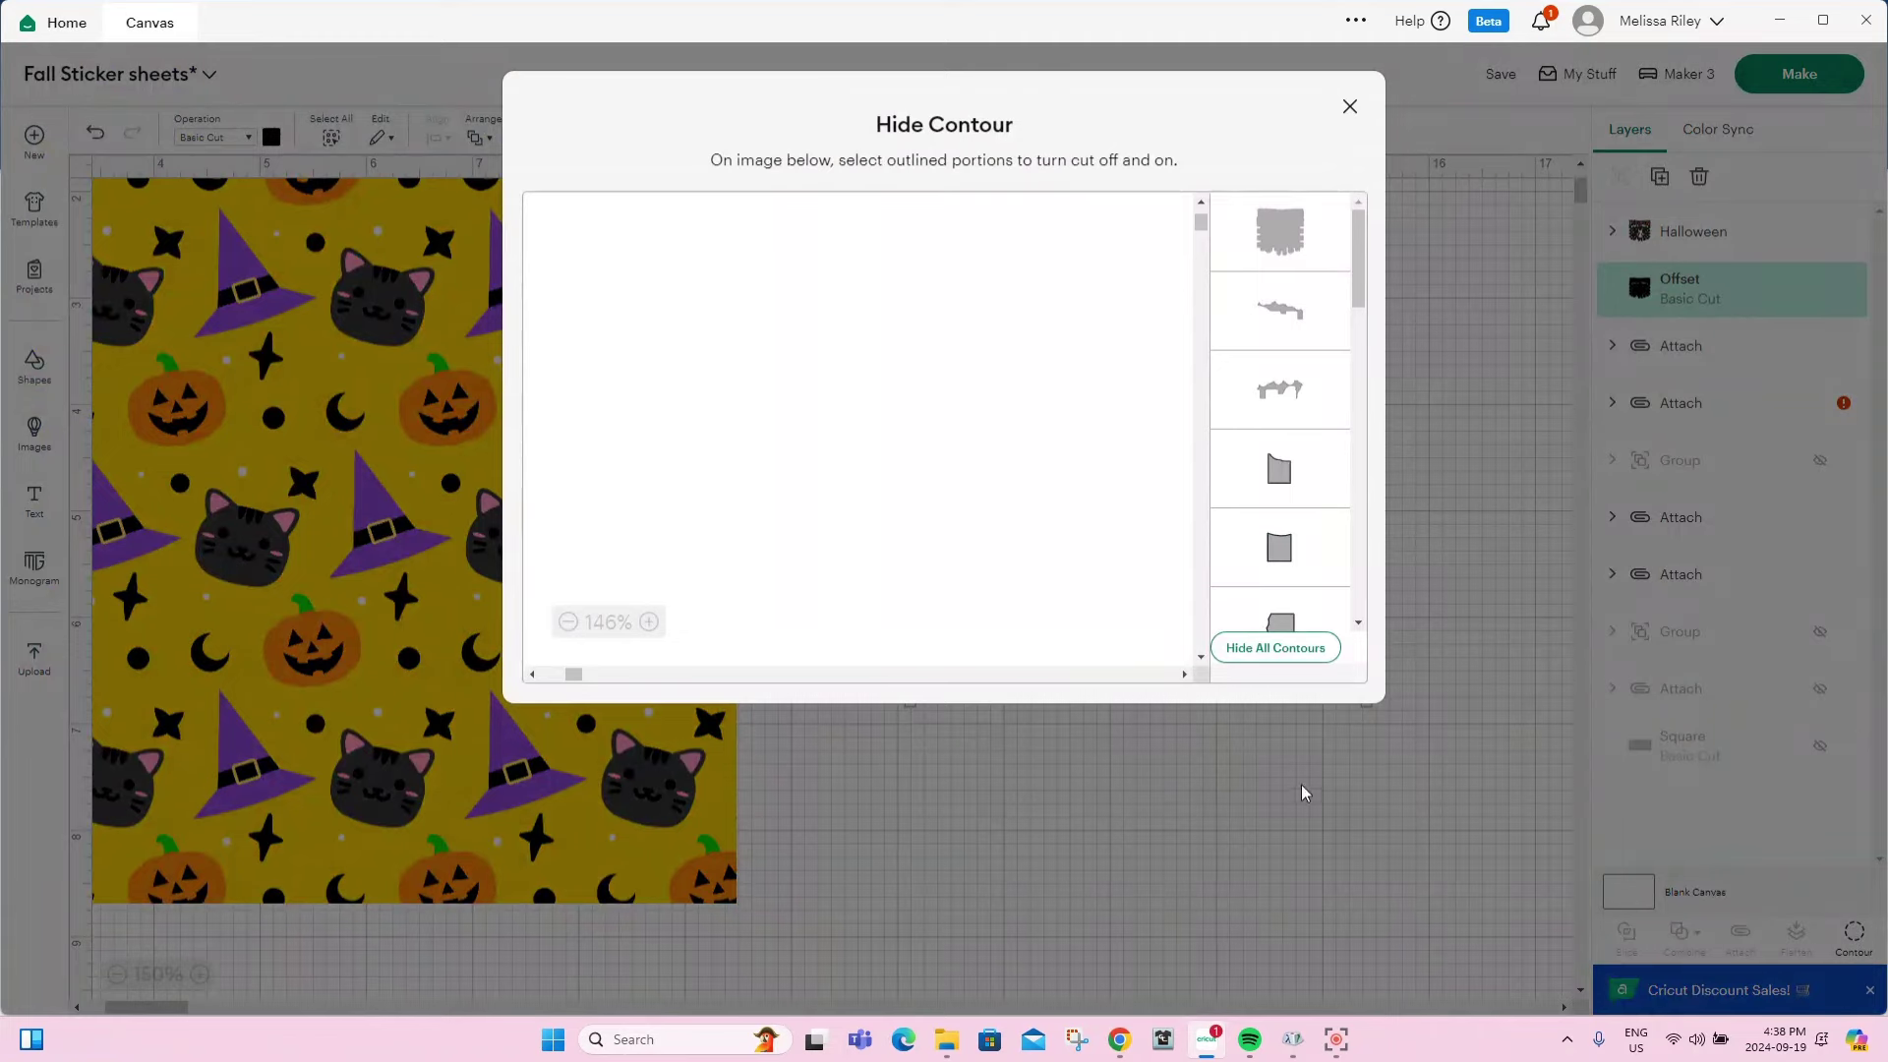
pyautogui.click(1268, 647)
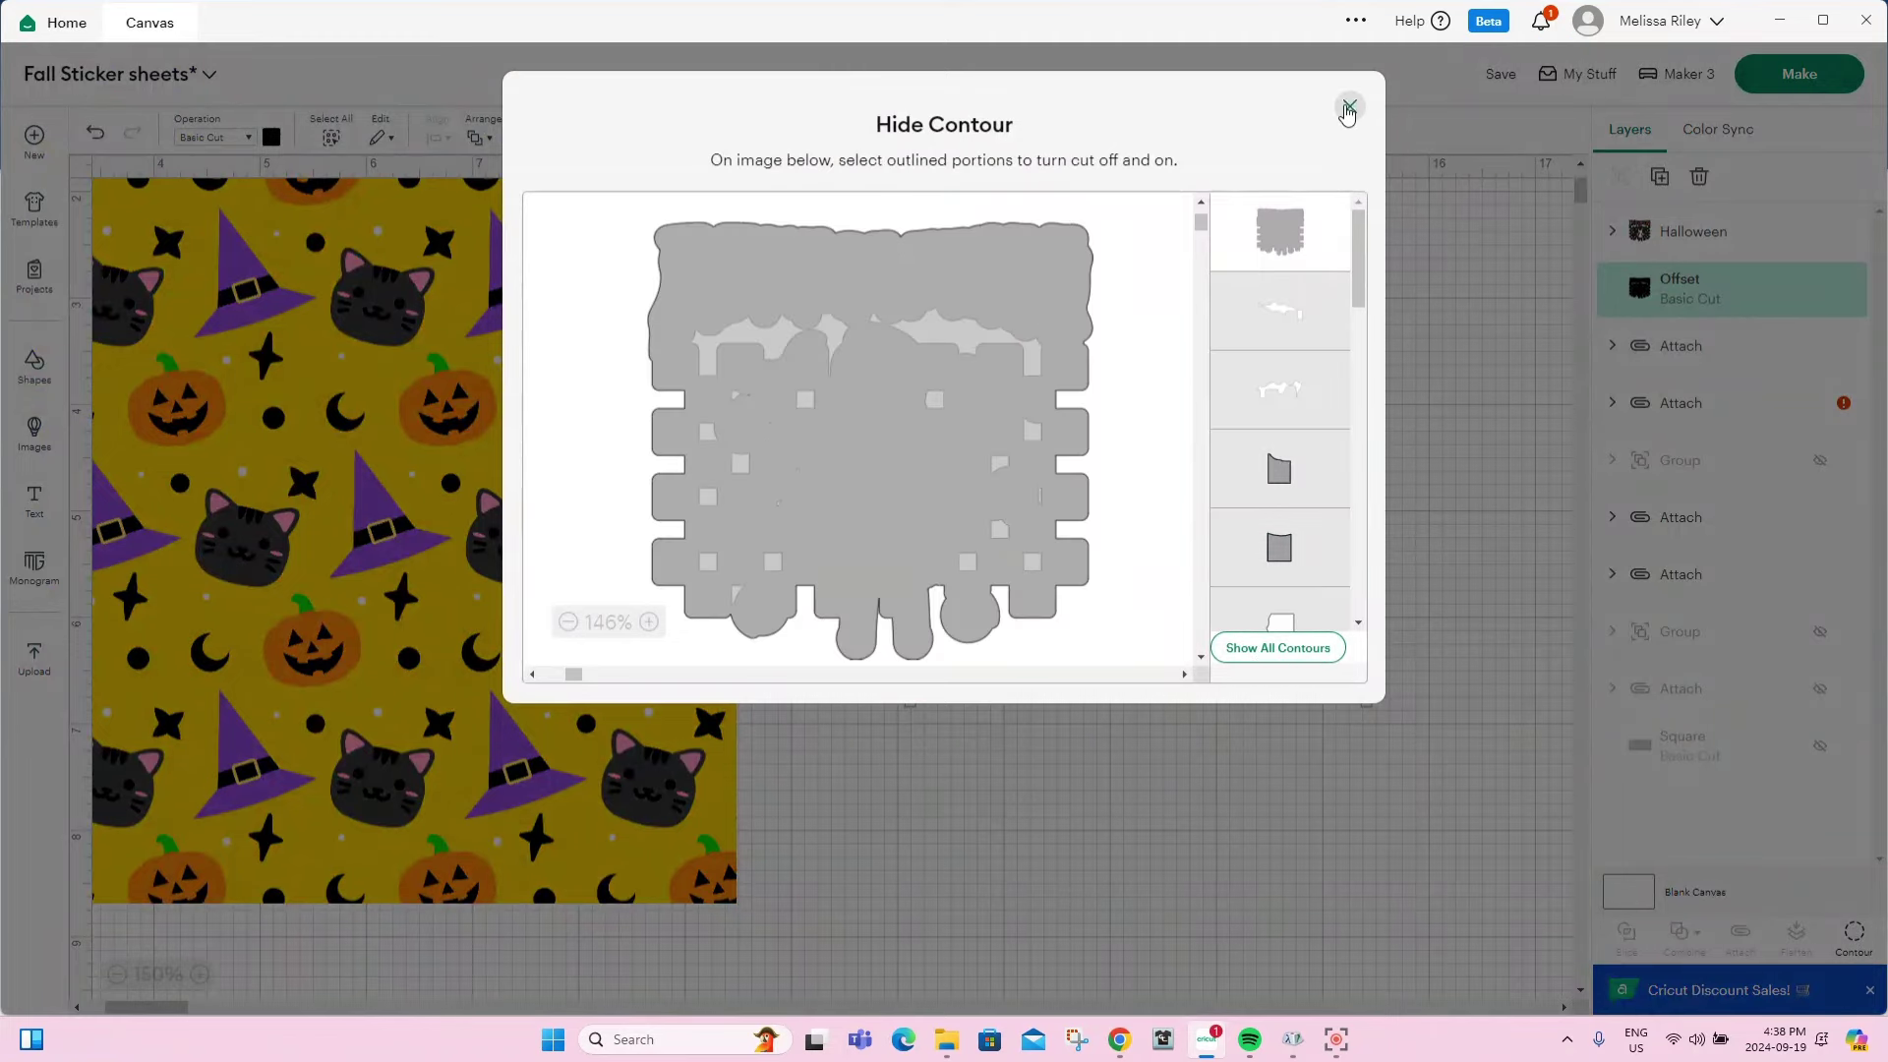
pyautogui.click(1348, 107)
pyautogui.click(272, 137)
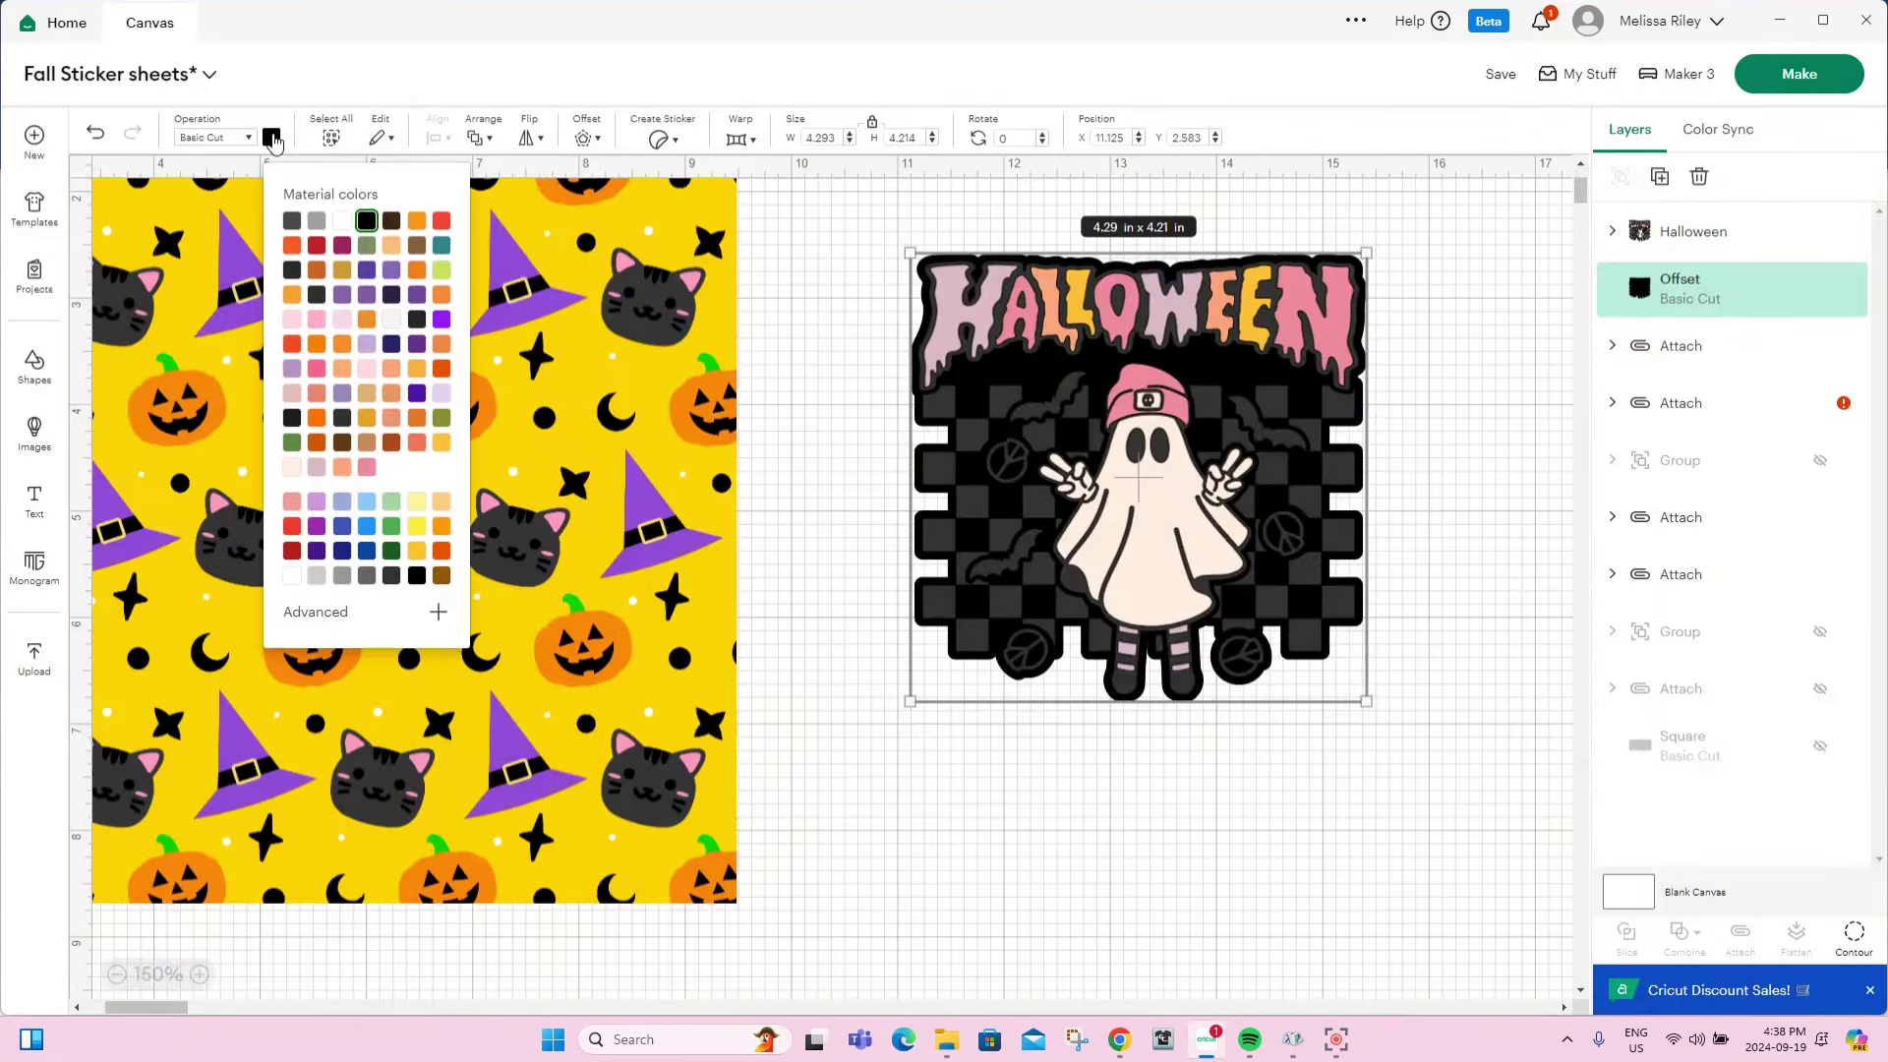
pyautogui.click(342, 220)
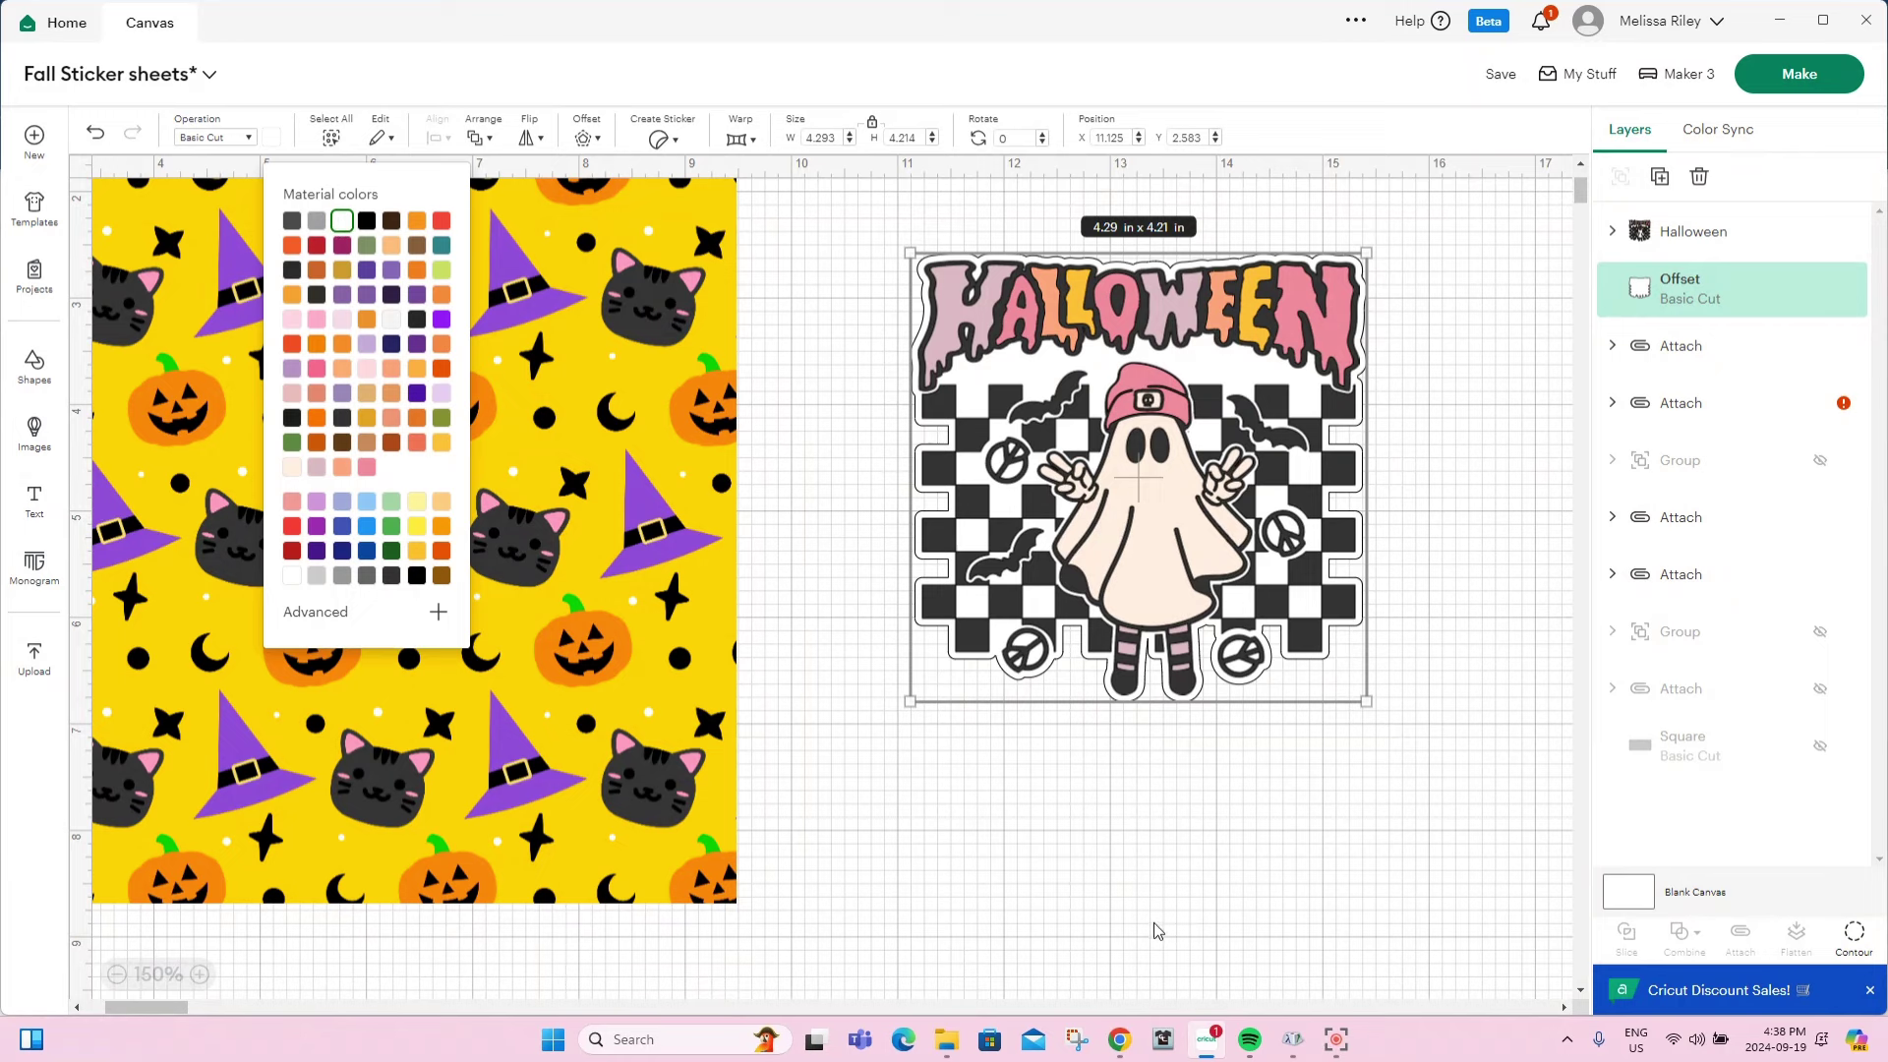
# Flatten the Halloween ghost image and its white offset into one printable layer.
pyautogui.click(1333, 826)
pyautogui.moveTo(1411, 700); pyautogui.dragTo(850, 238)
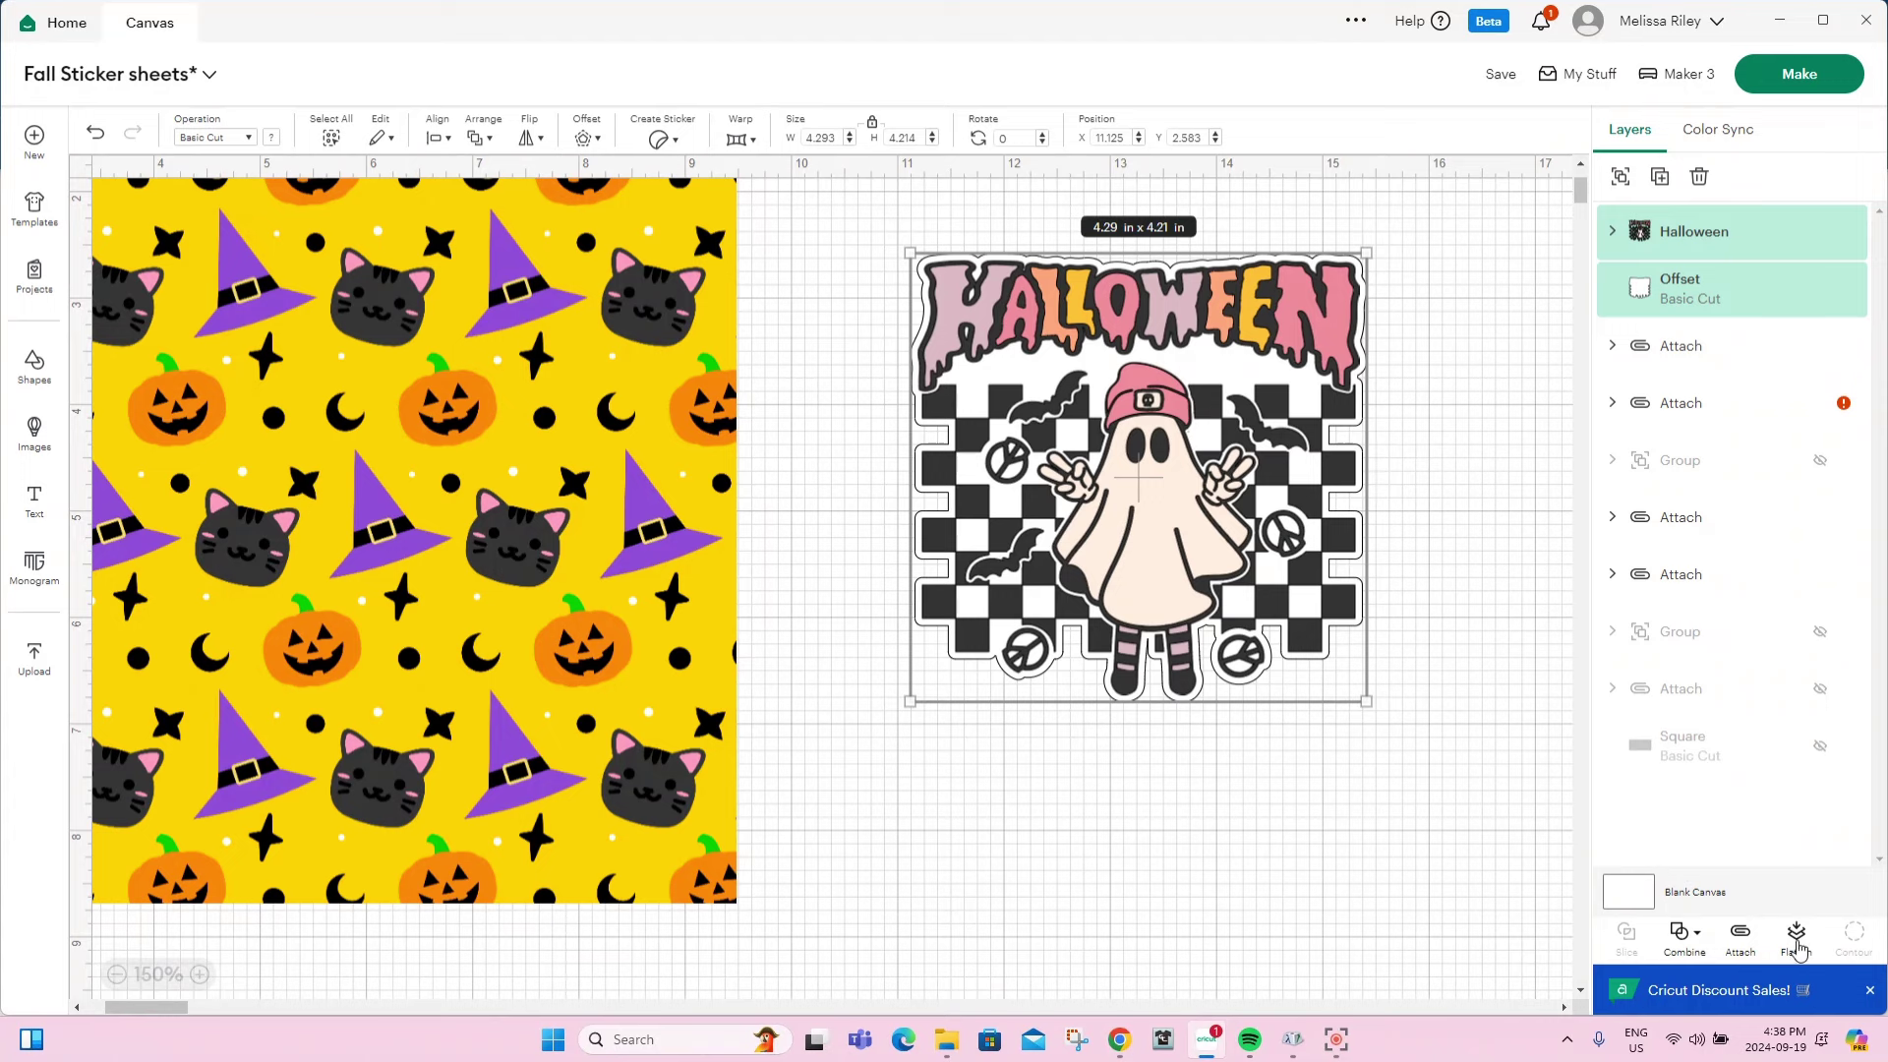
pyautogui.click(1797, 940)
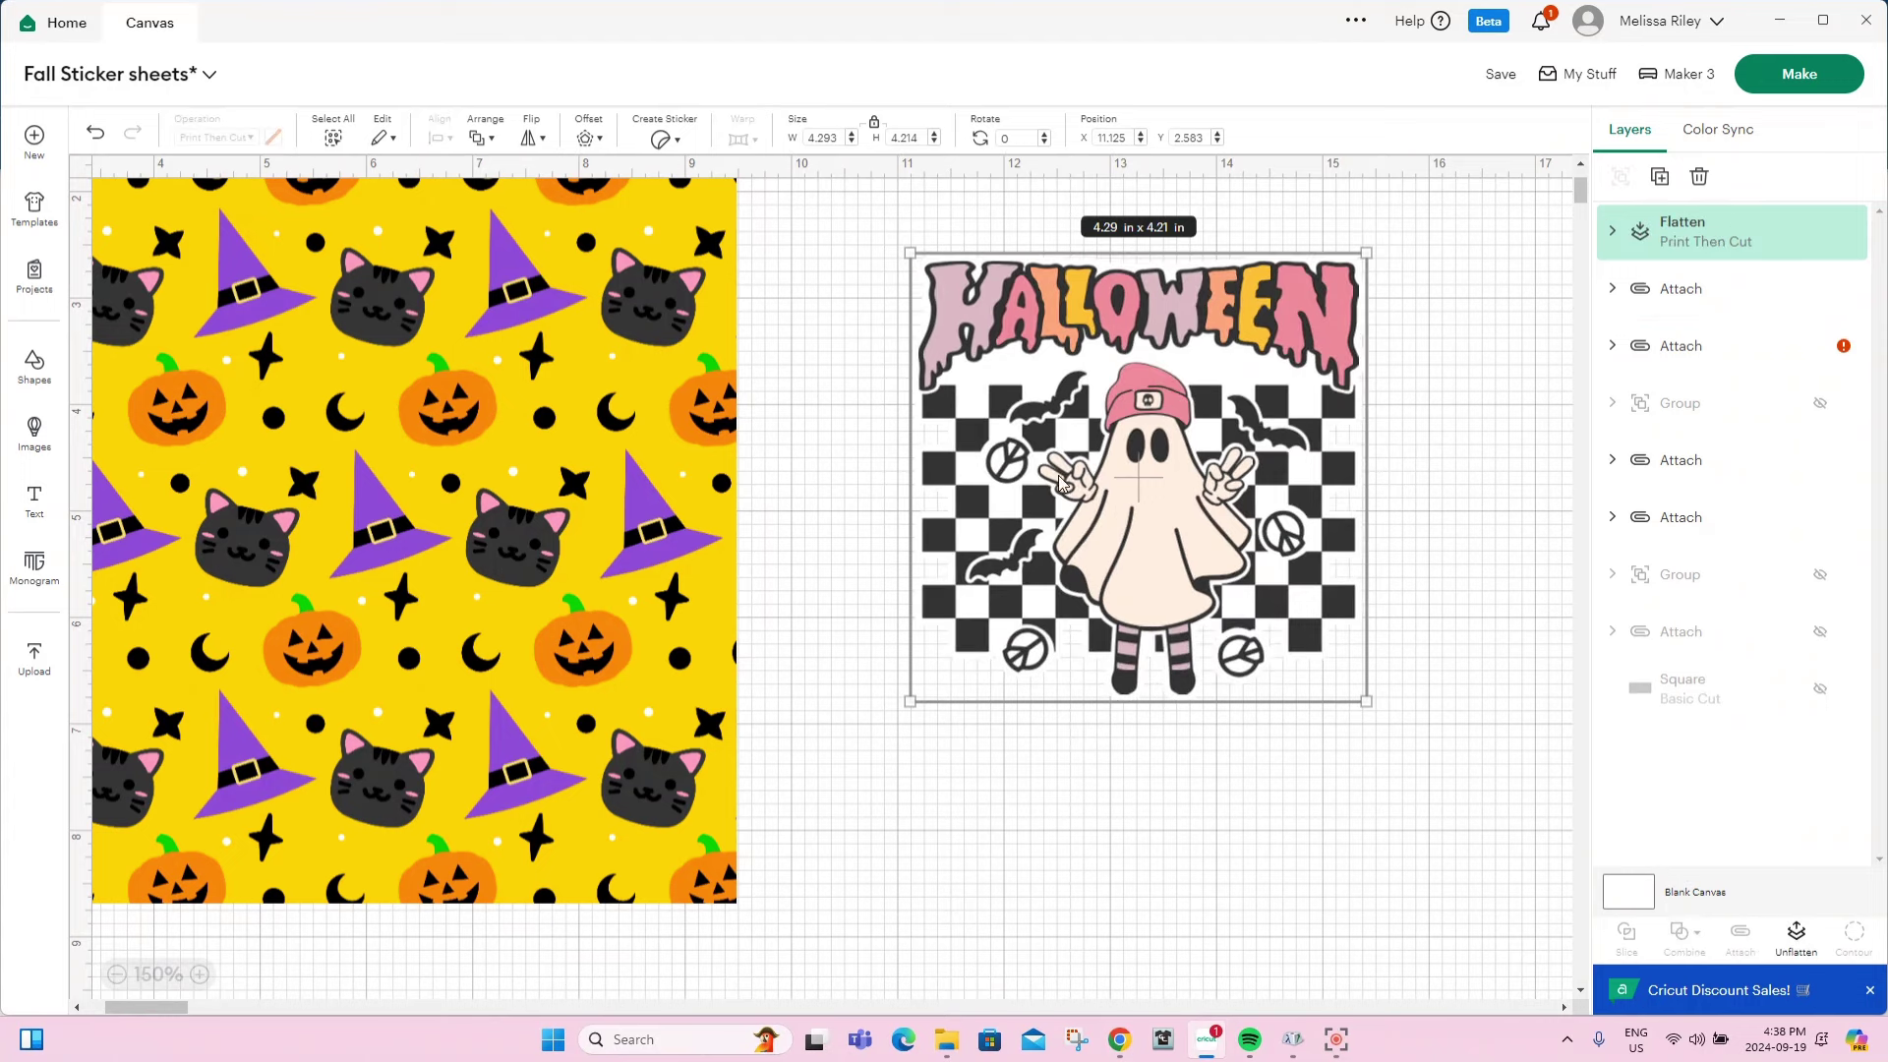
# Create a 0.090 in rounded, welded offset around the flattened ghost sticker.
pyautogui.click(588, 138)
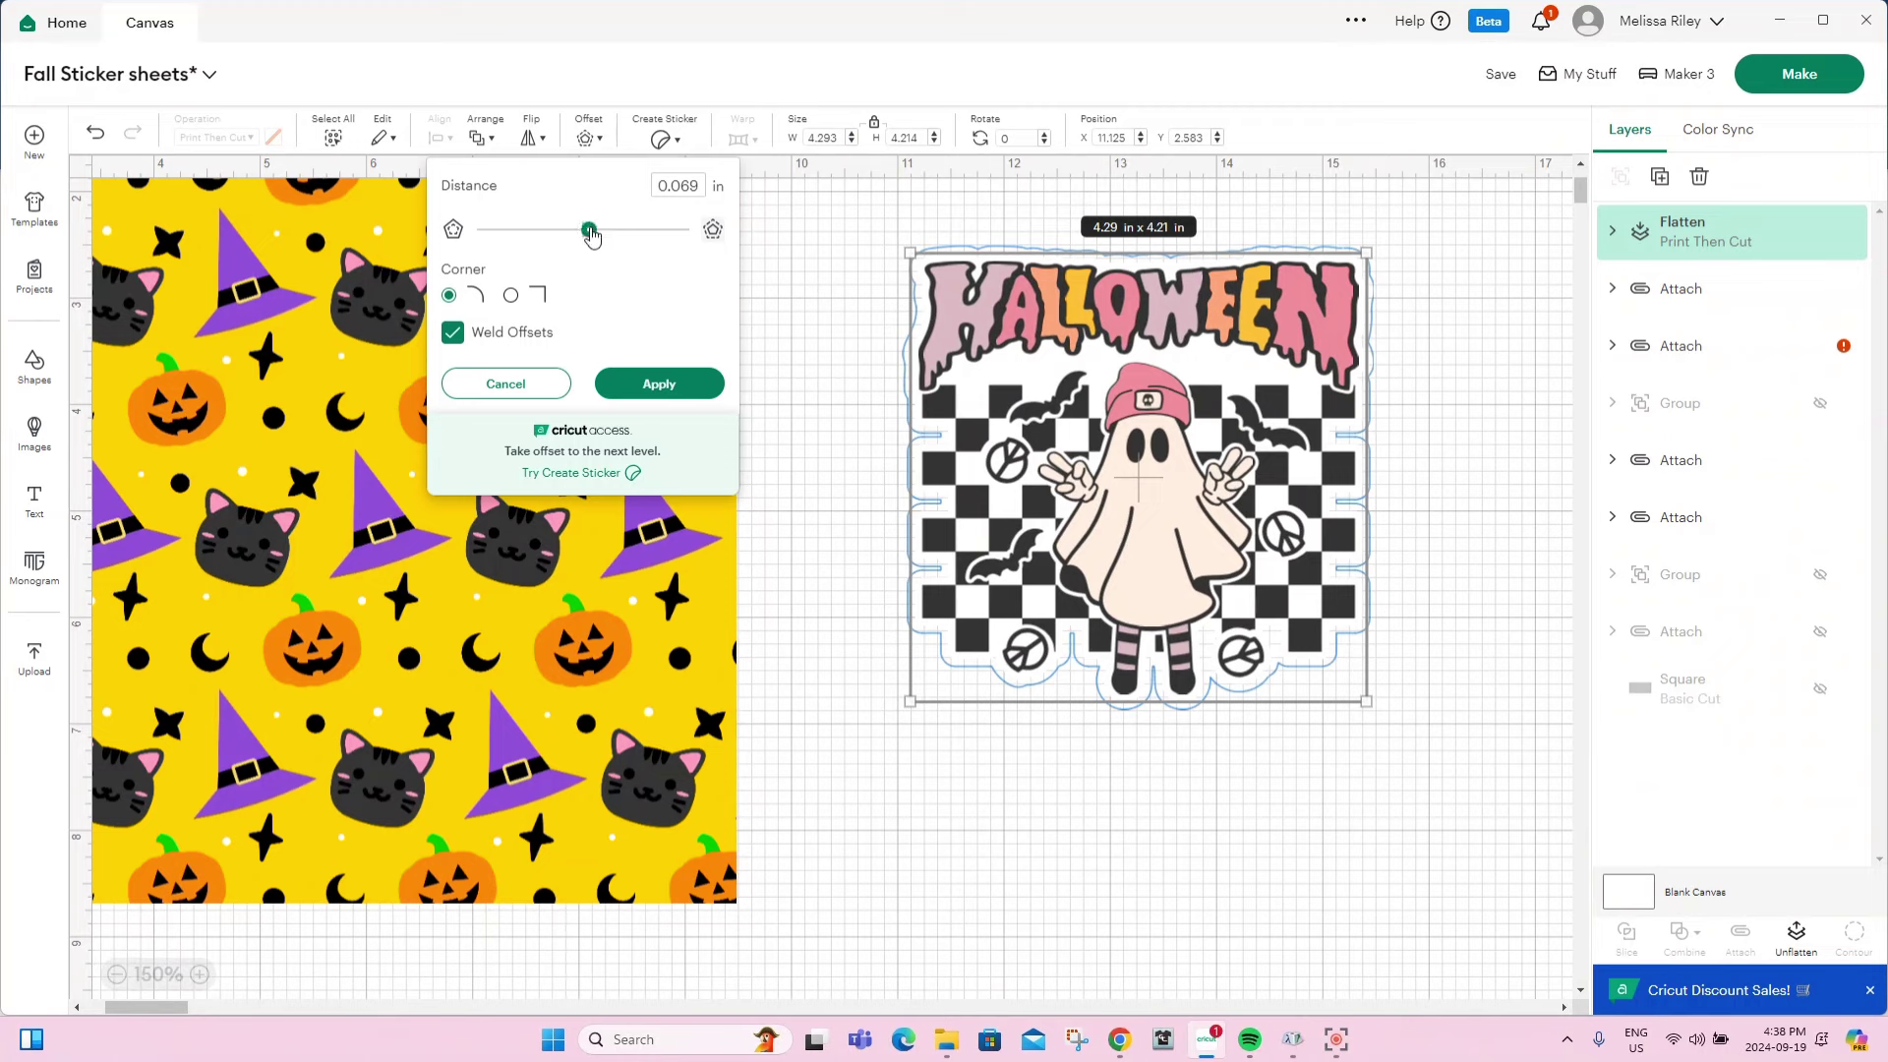
pyautogui.click(593, 231)
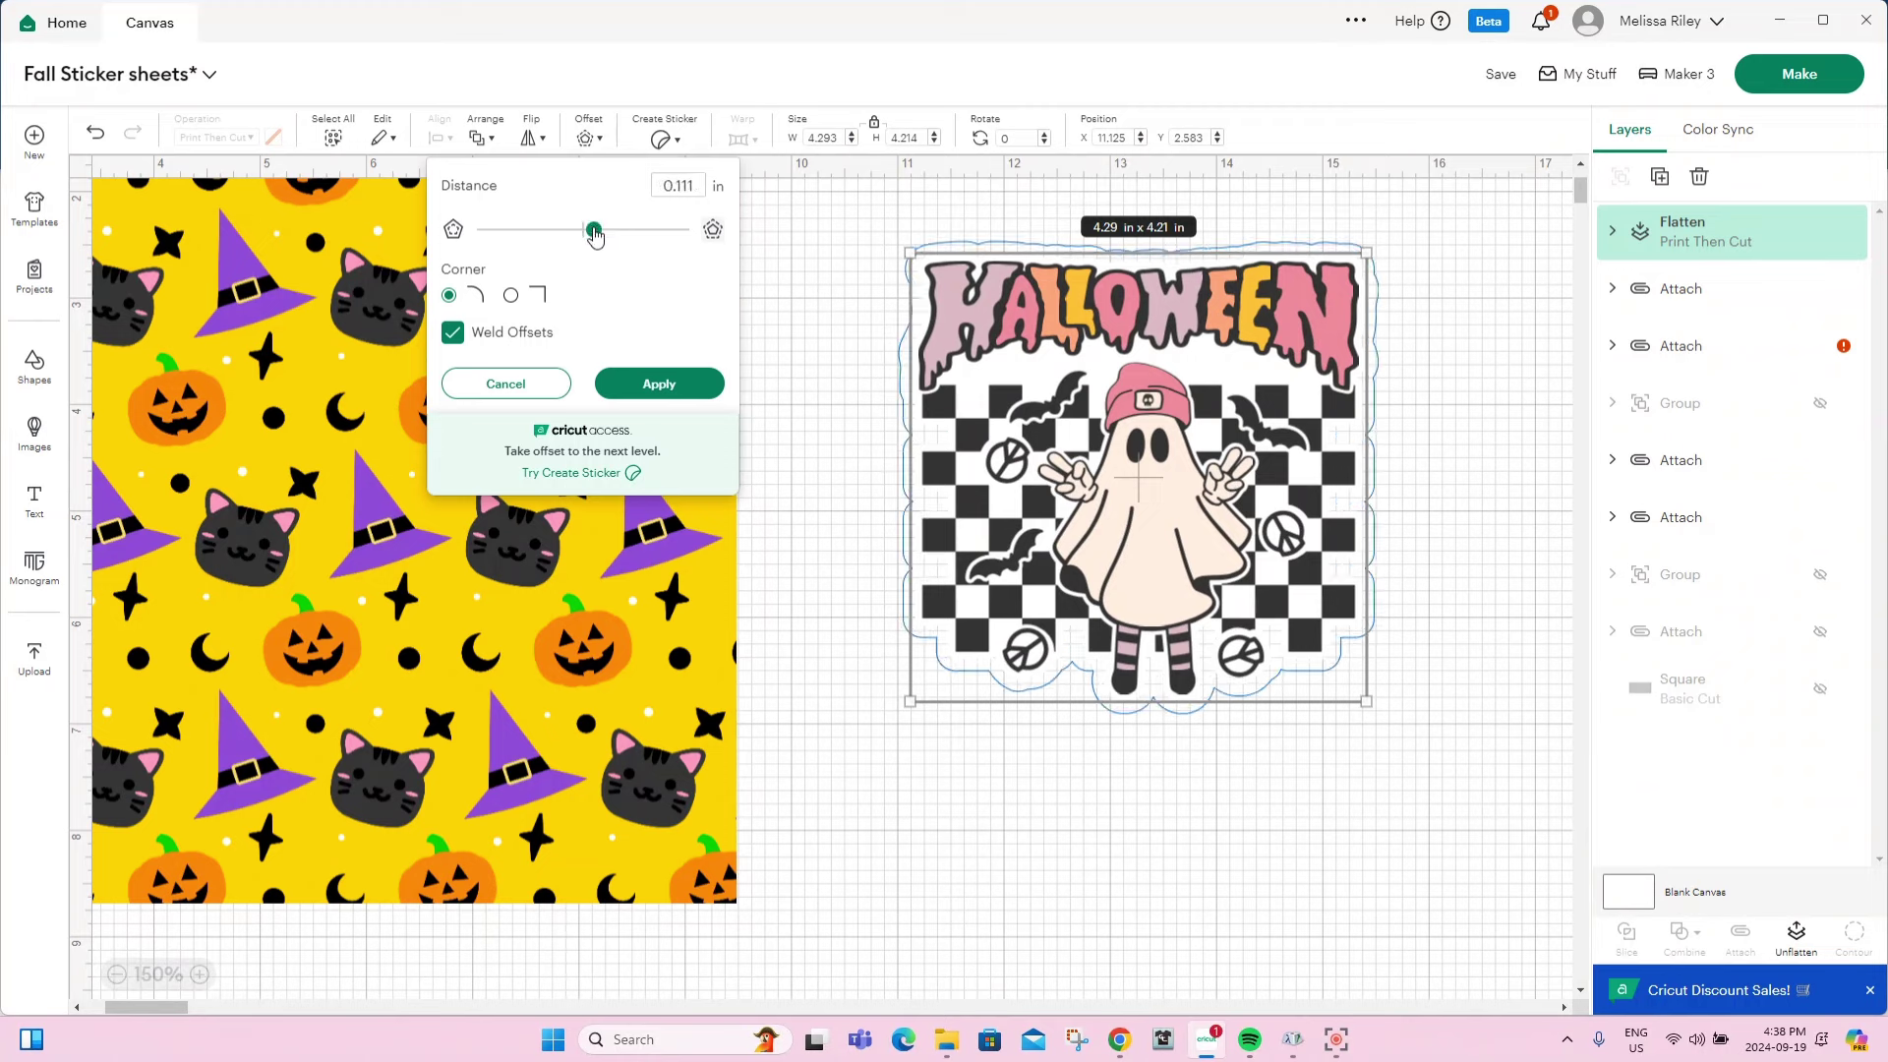
pyautogui.click(590, 233)
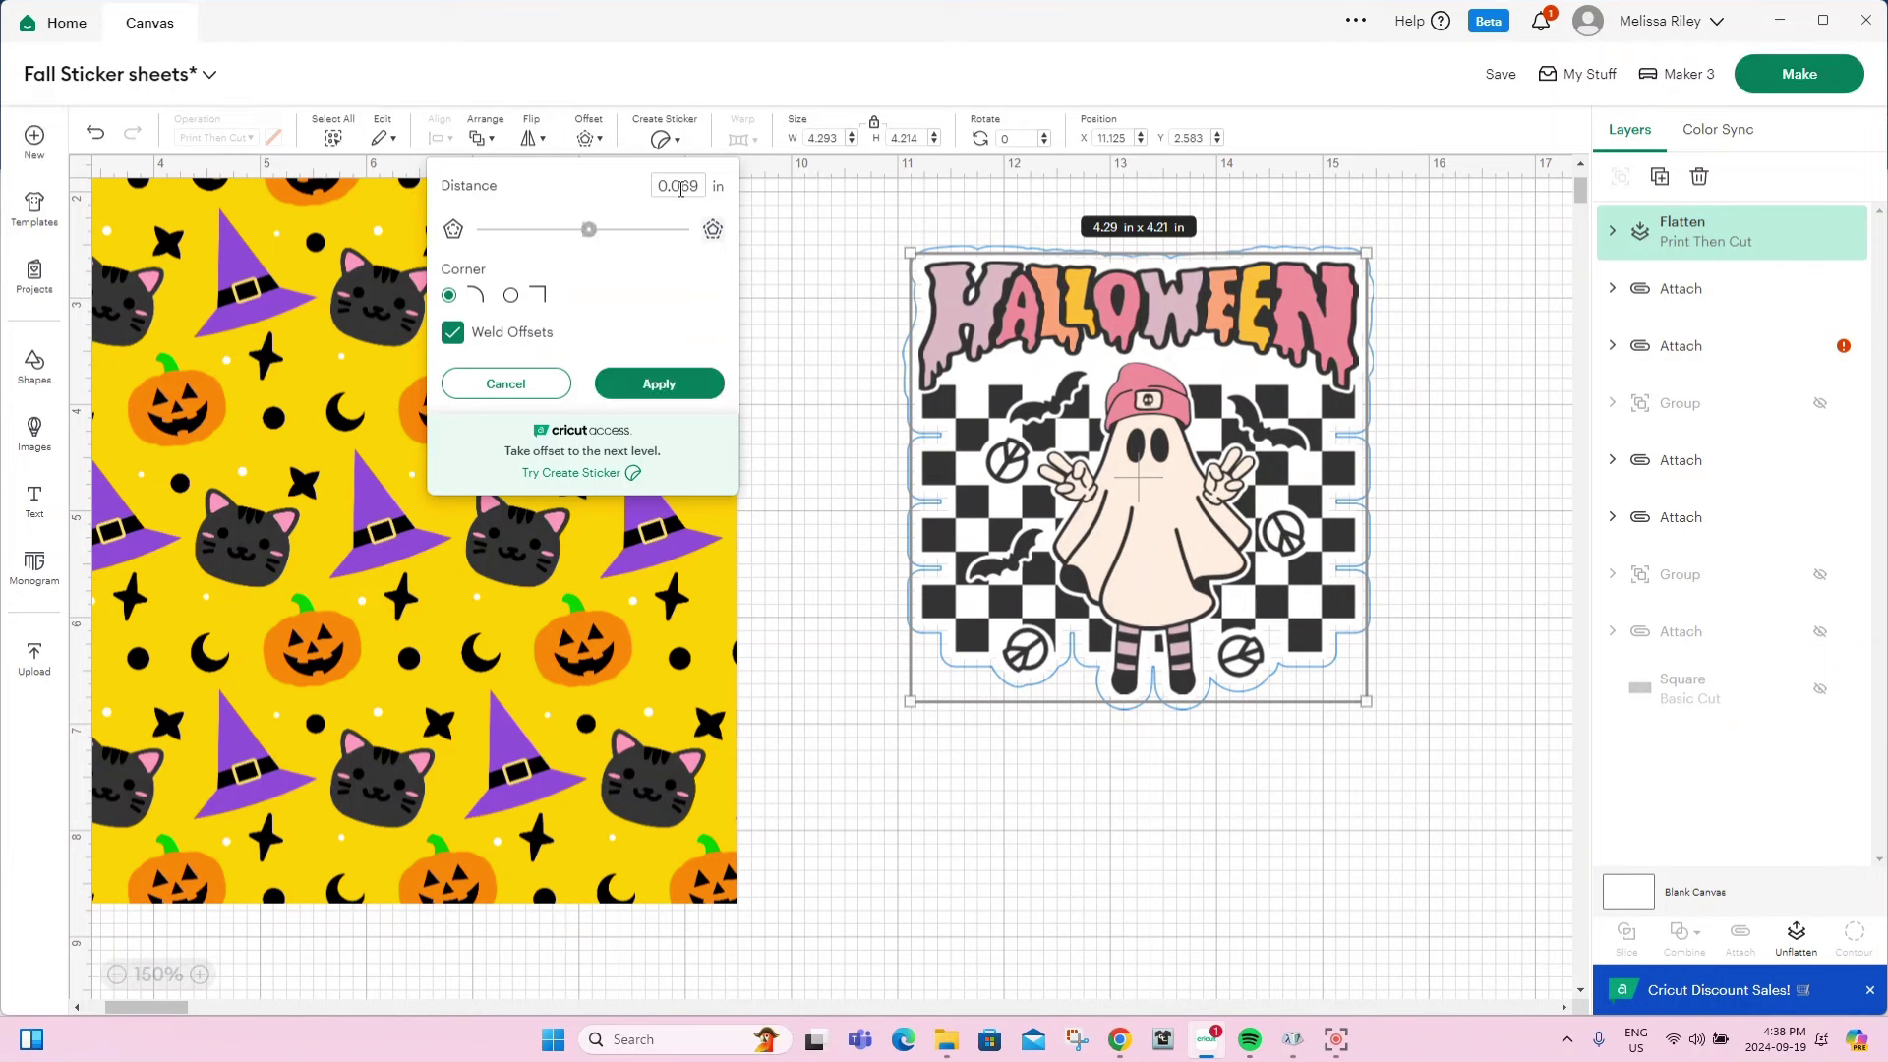
pyautogui.moveTo(678, 186); pyautogui.dragTo(772, 194)
pyautogui.write('80')
pyautogui.press('Return')
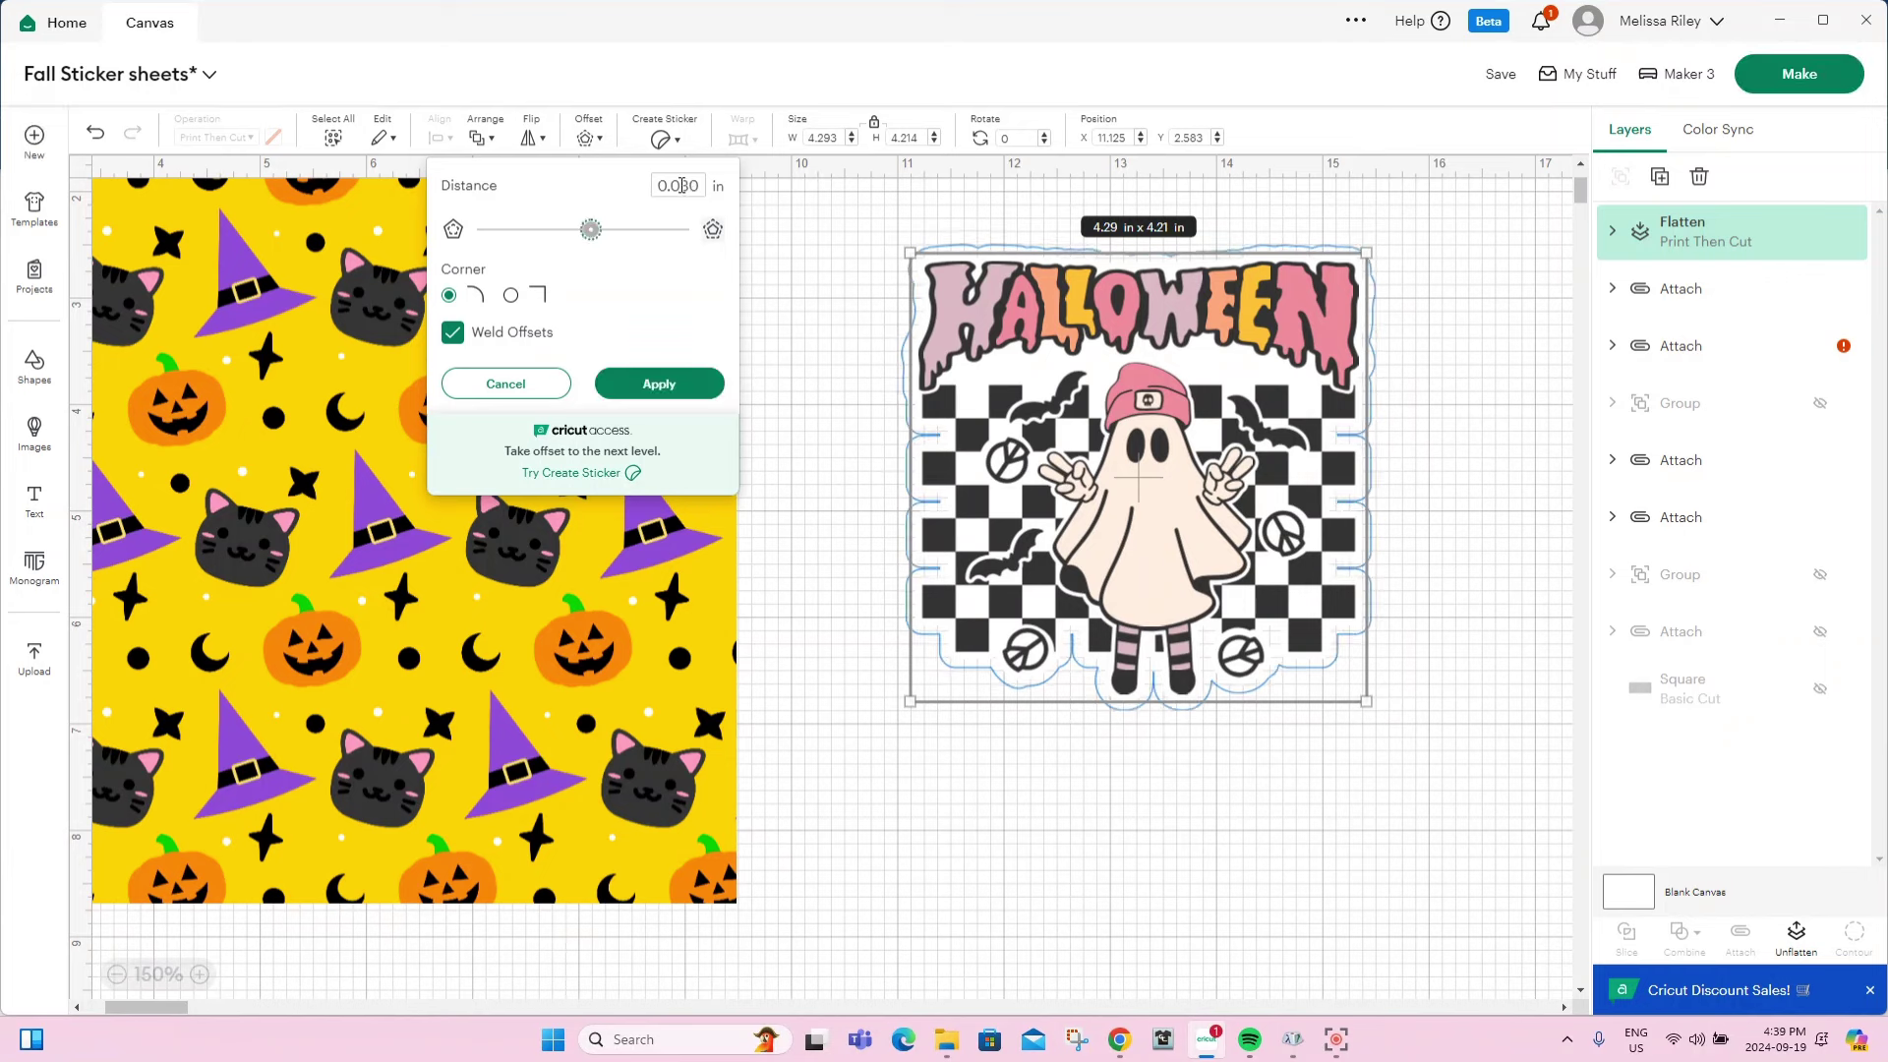
pyautogui.moveTo(682, 185); pyautogui.dragTo(741, 199)
pyautogui.write('90')
pyautogui.press('Return')
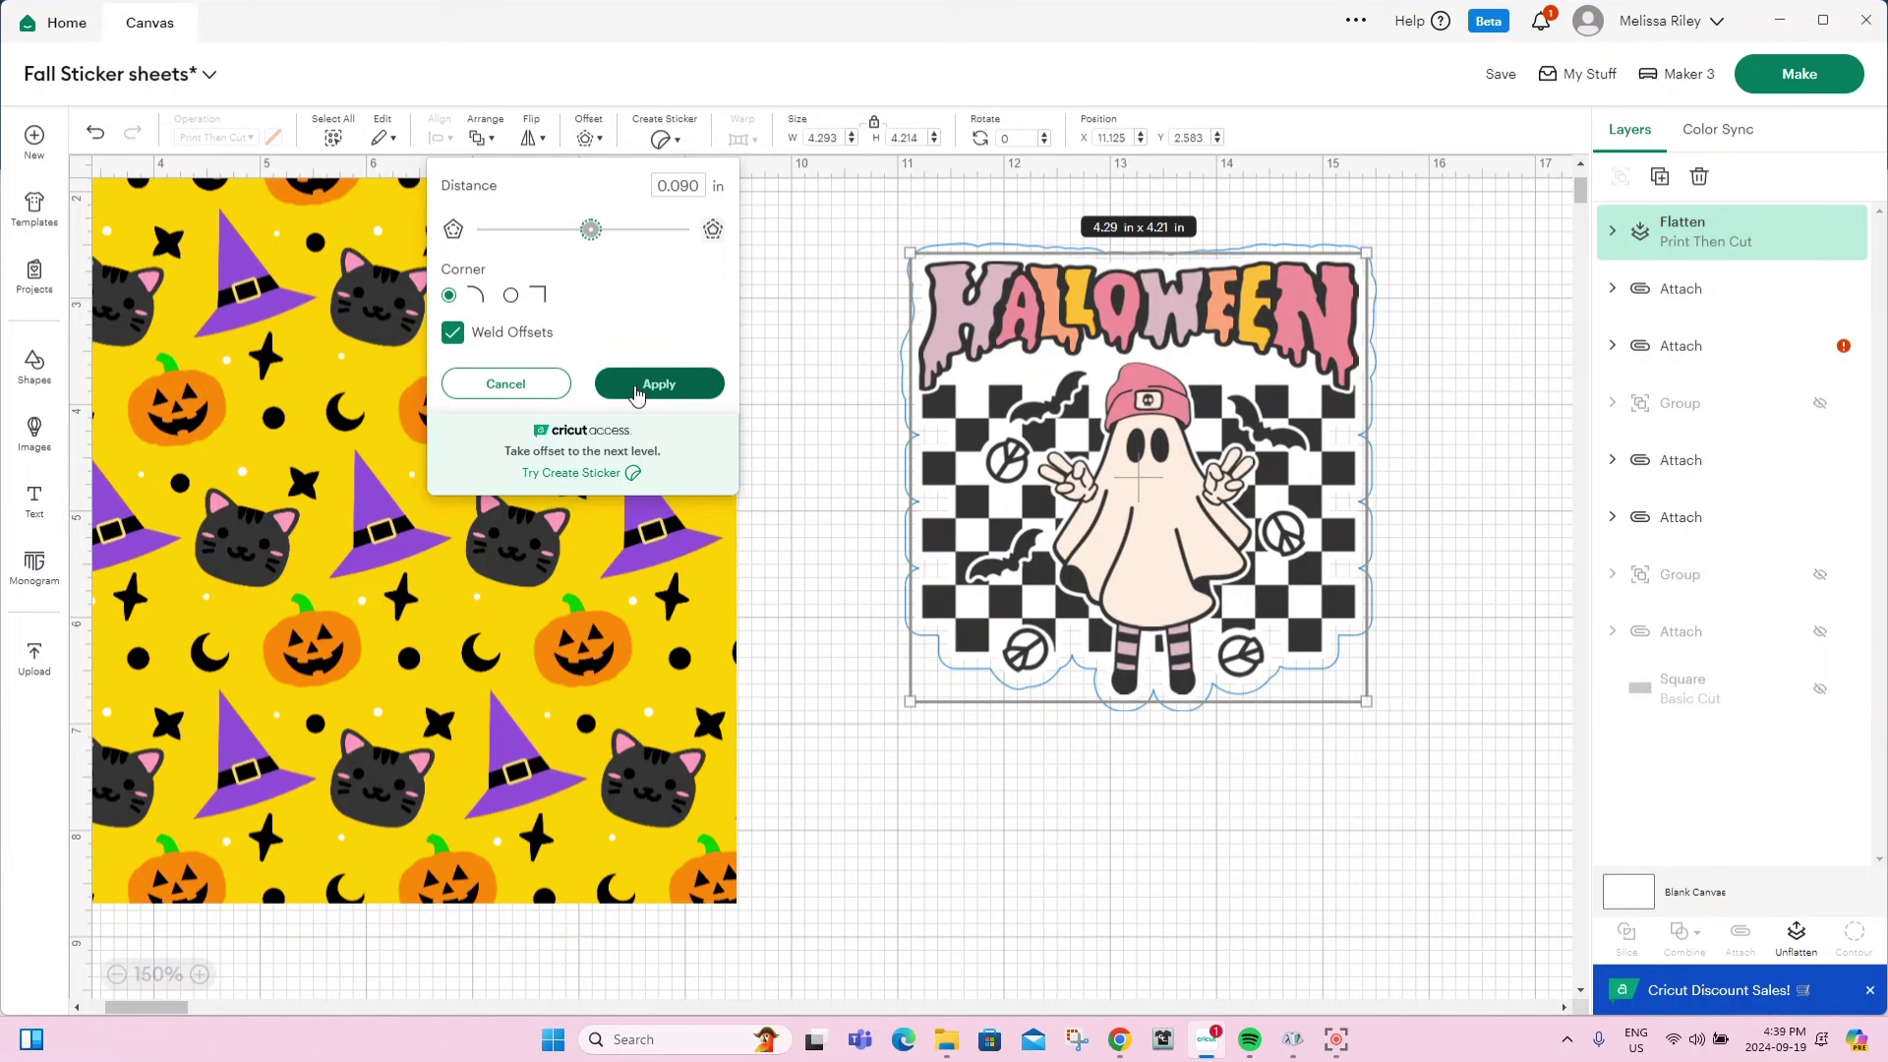
pyautogui.click(637, 390)
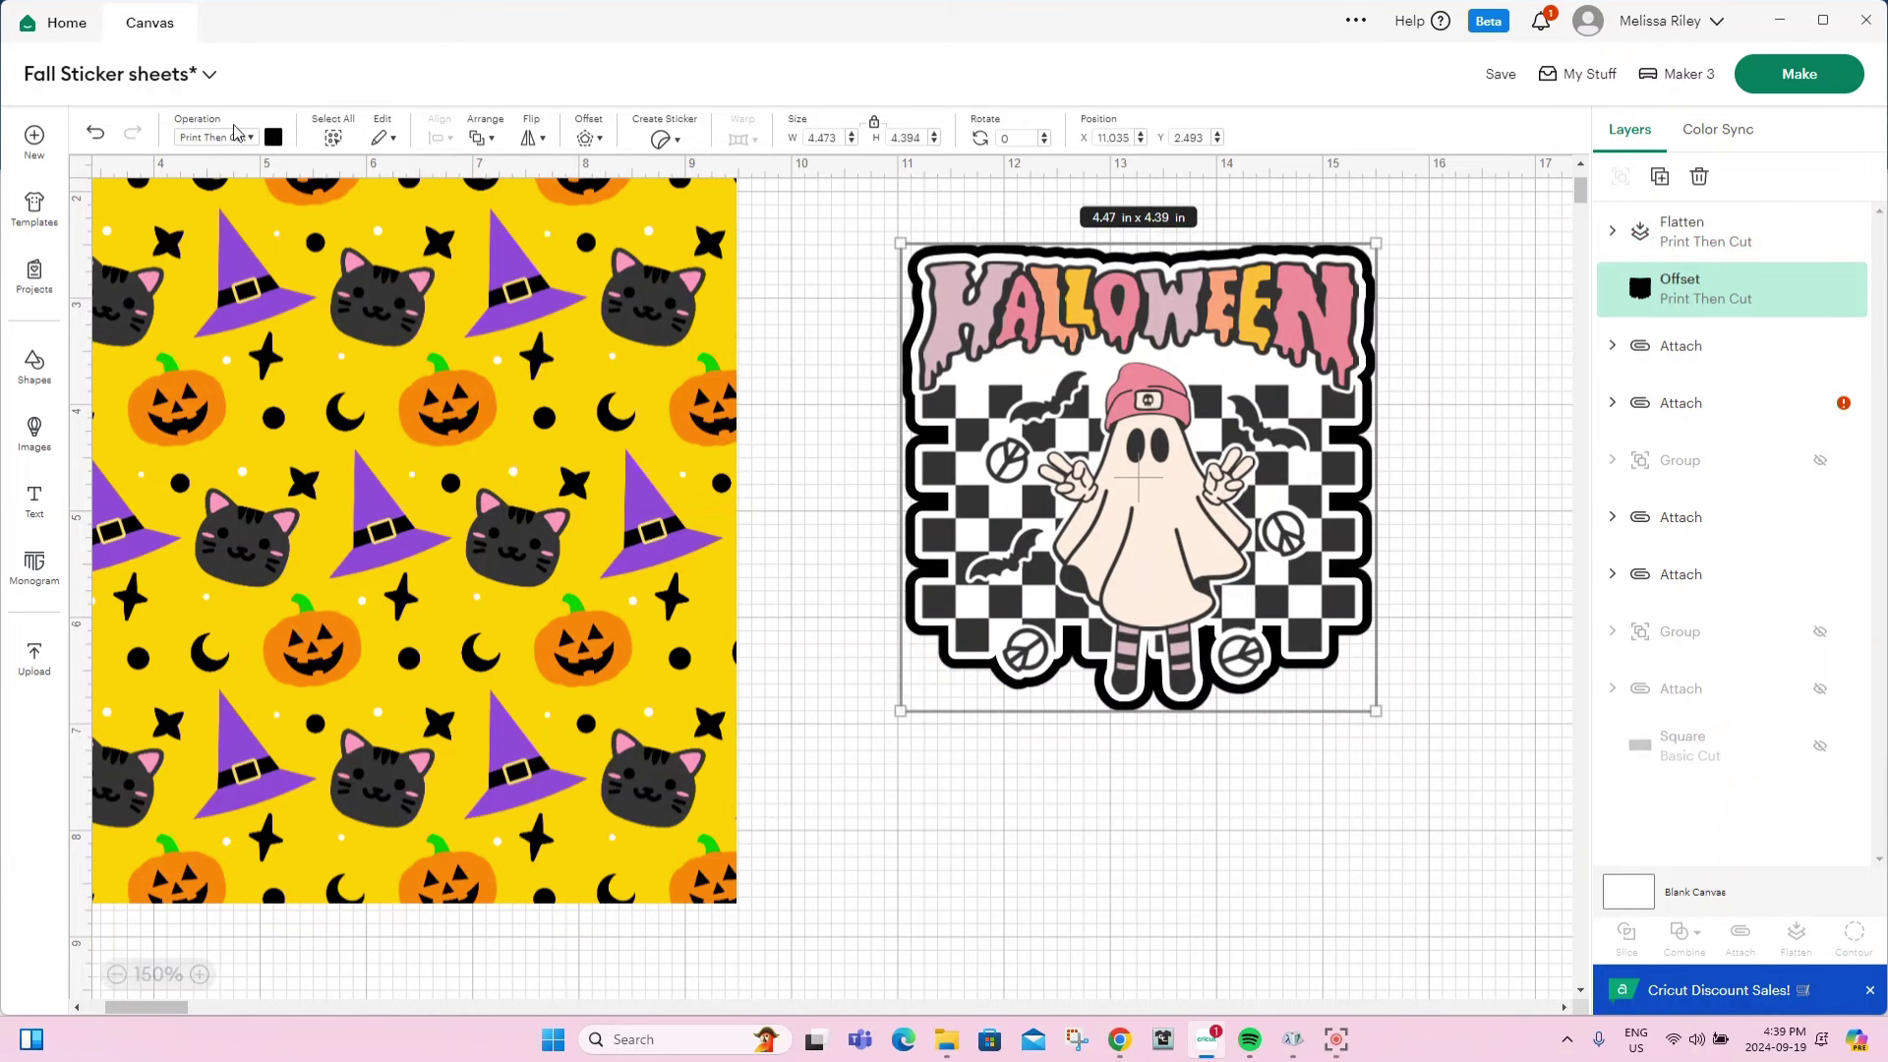
# Colour the outer offset around the flattened ghost sticker white and attach it to the sticker.
pyautogui.click(274, 138)
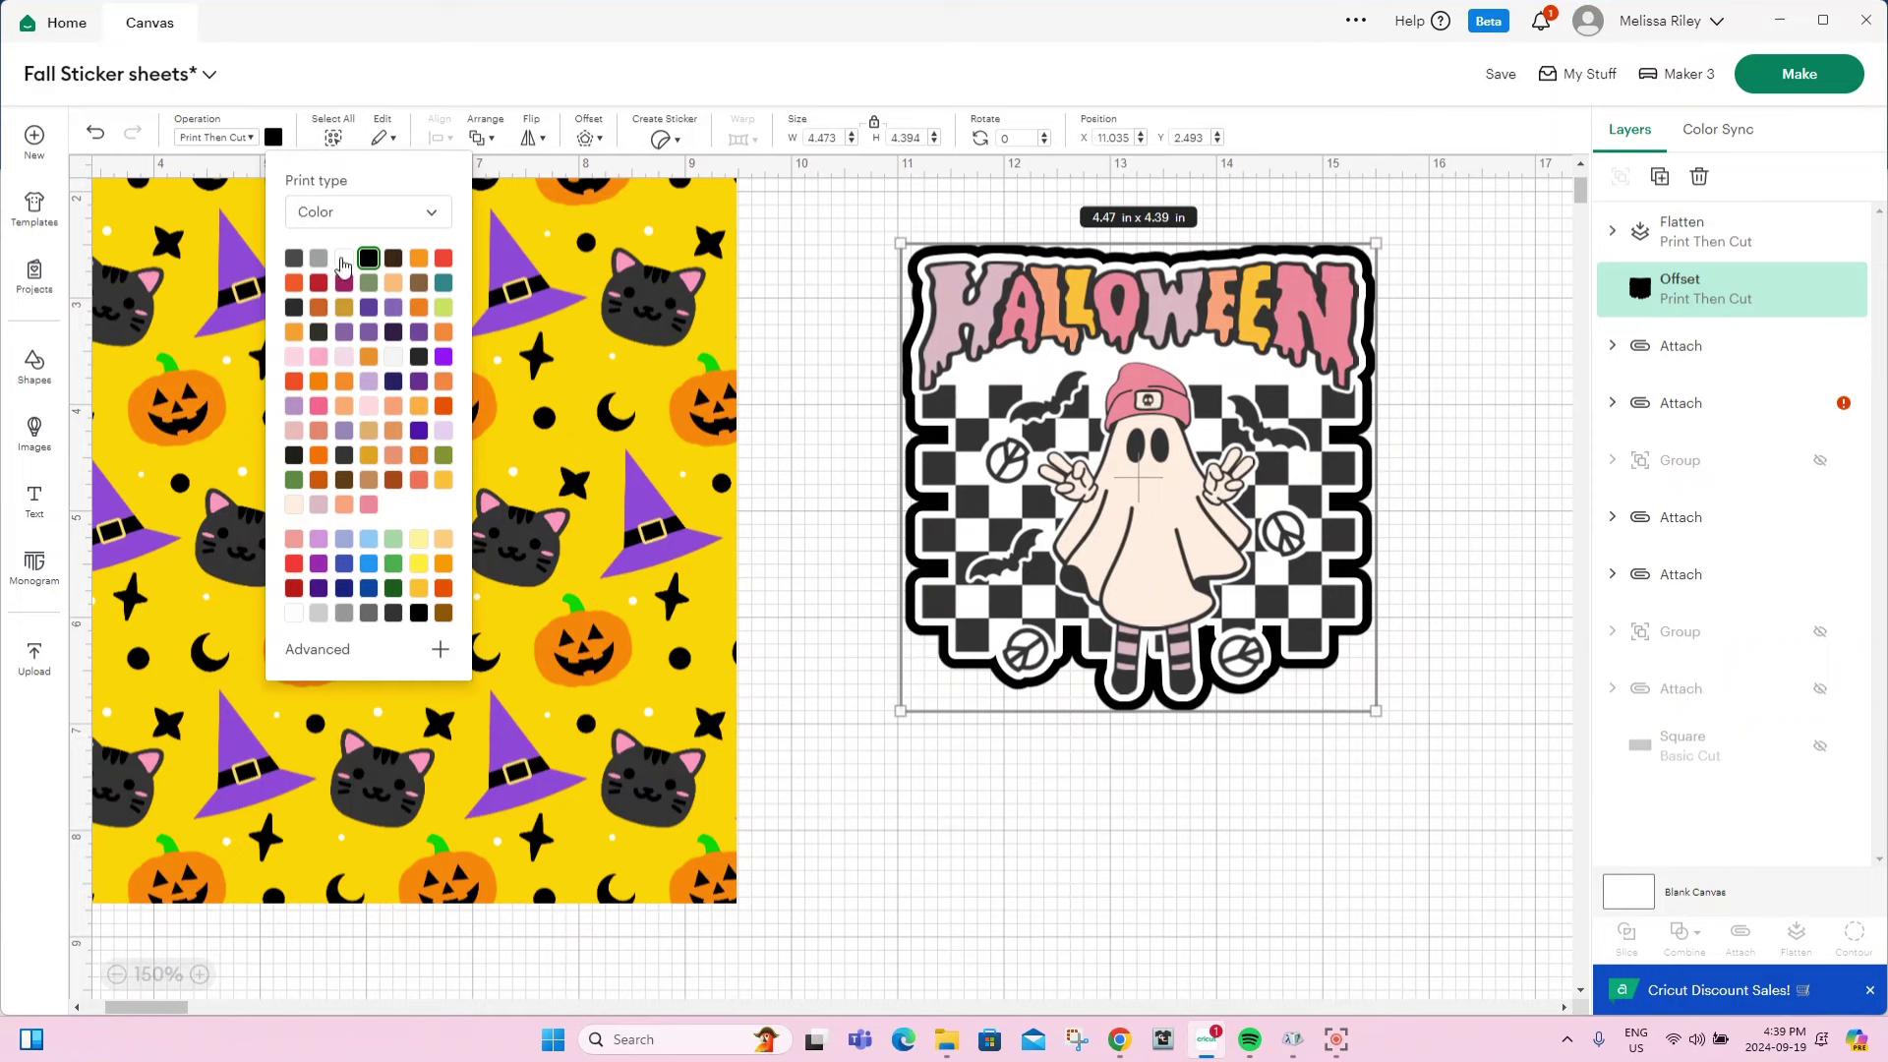
pyautogui.click(344, 258)
pyautogui.click(1382, 778)
pyautogui.moveTo(1416, 772); pyautogui.dragTo(885, 197)
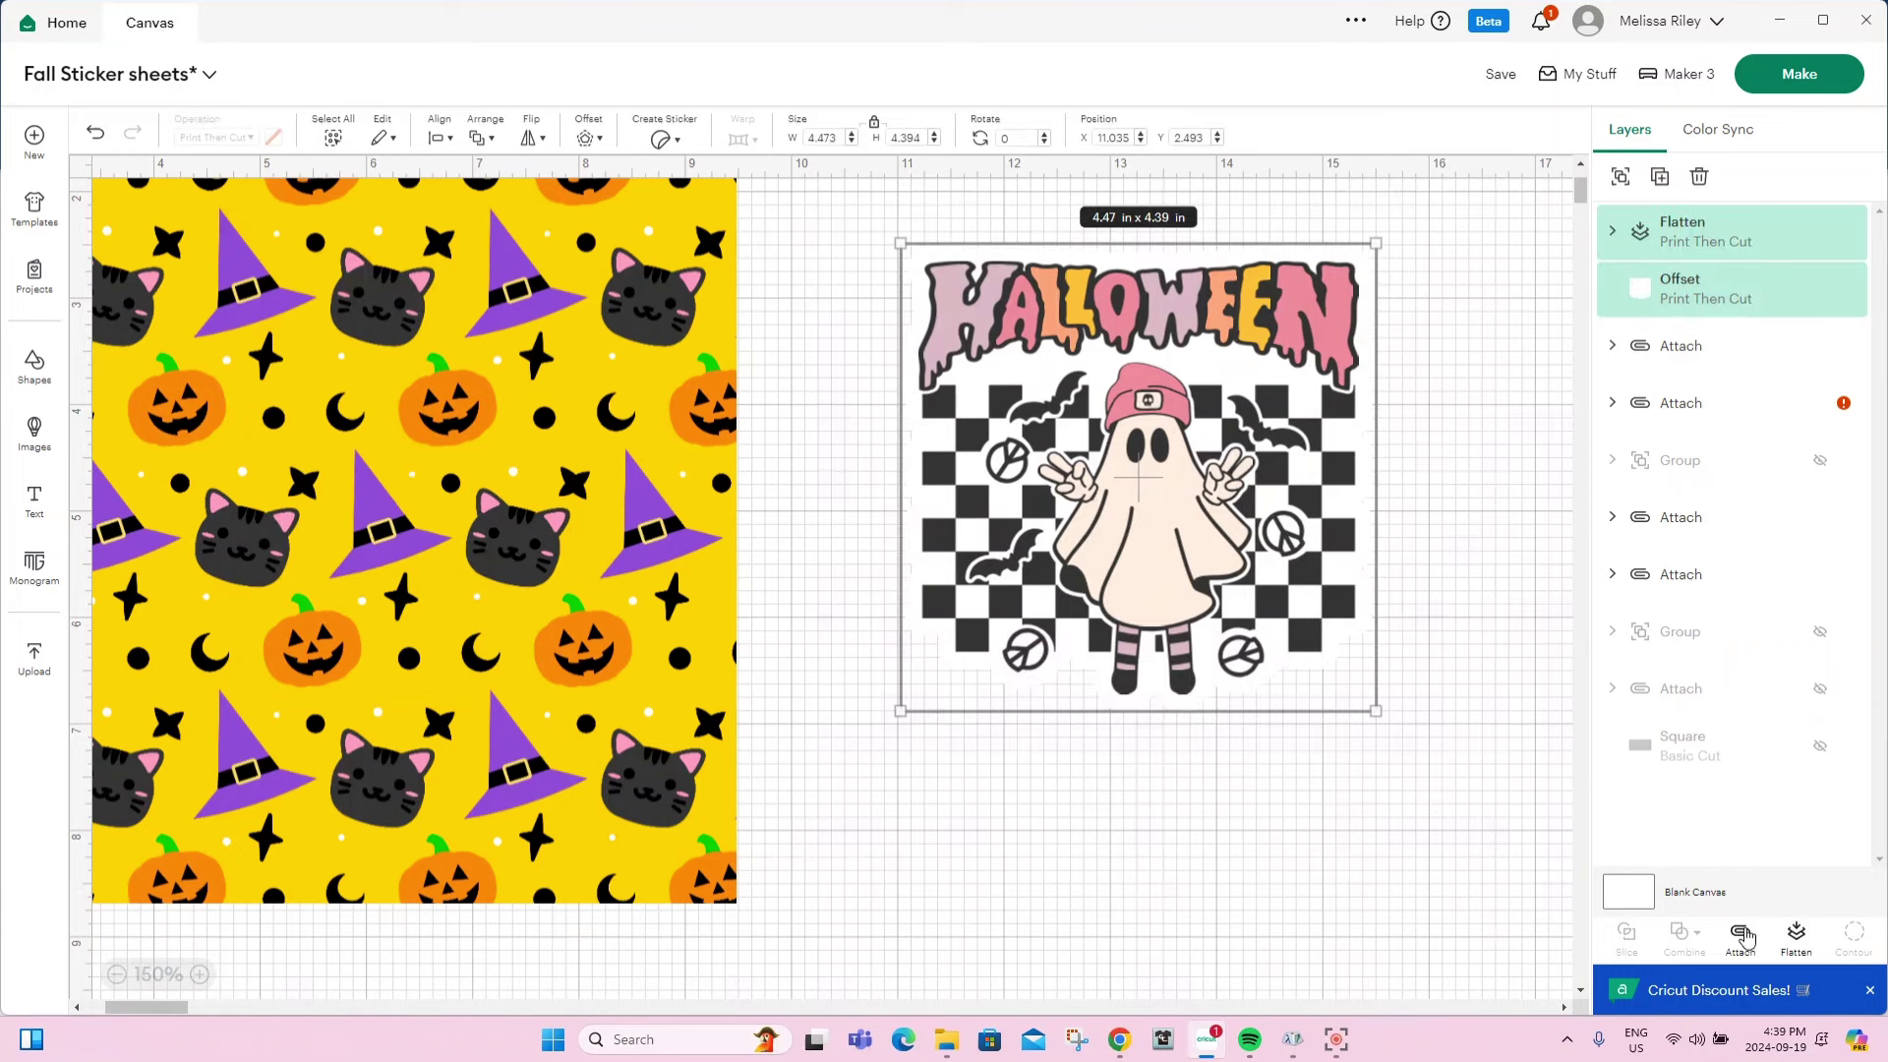
pyautogui.click(1744, 936)
# Resize the attached ghost sticker to about 1.50 × 1.48 in and arrange it beside the cauldron sticker on the yellow pattern square.
pyautogui.moveTo(1377, 710); pyautogui.dragTo(1061, 397)
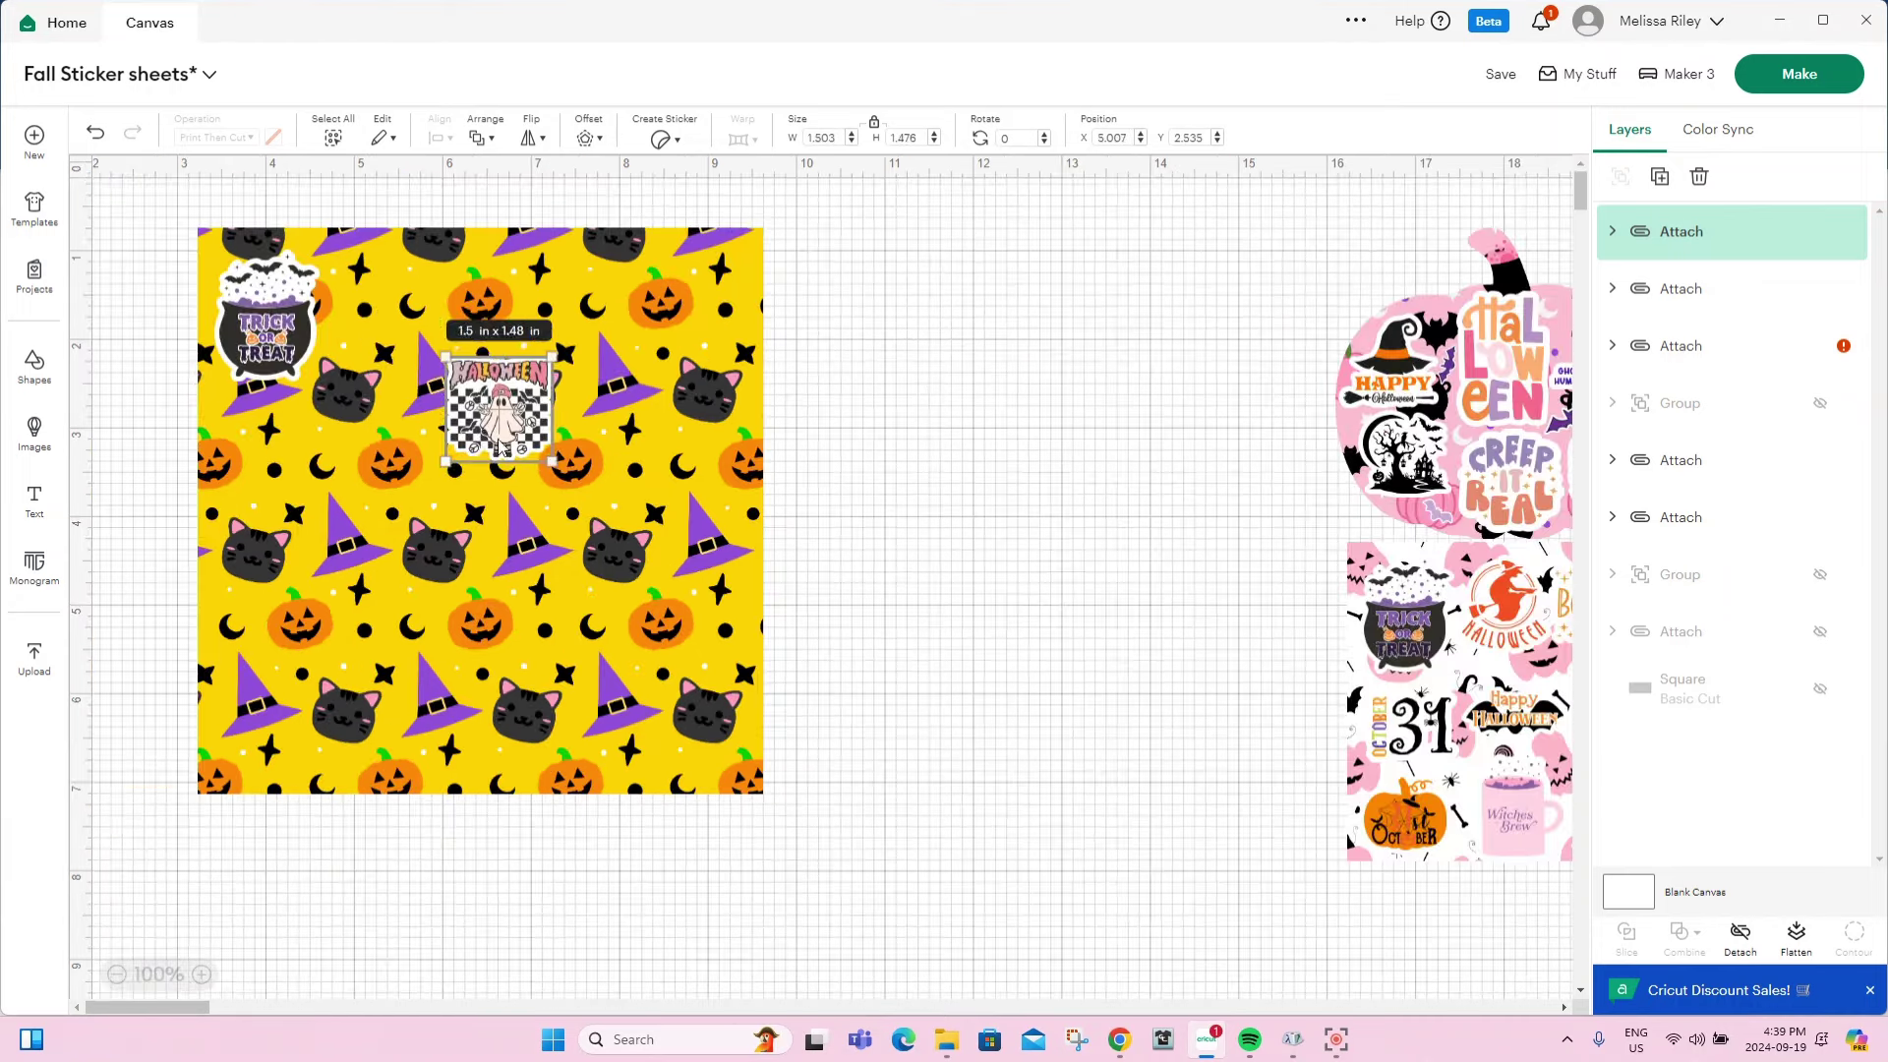
pyautogui.moveTo(502, 447); pyautogui.dragTo(391, 359)
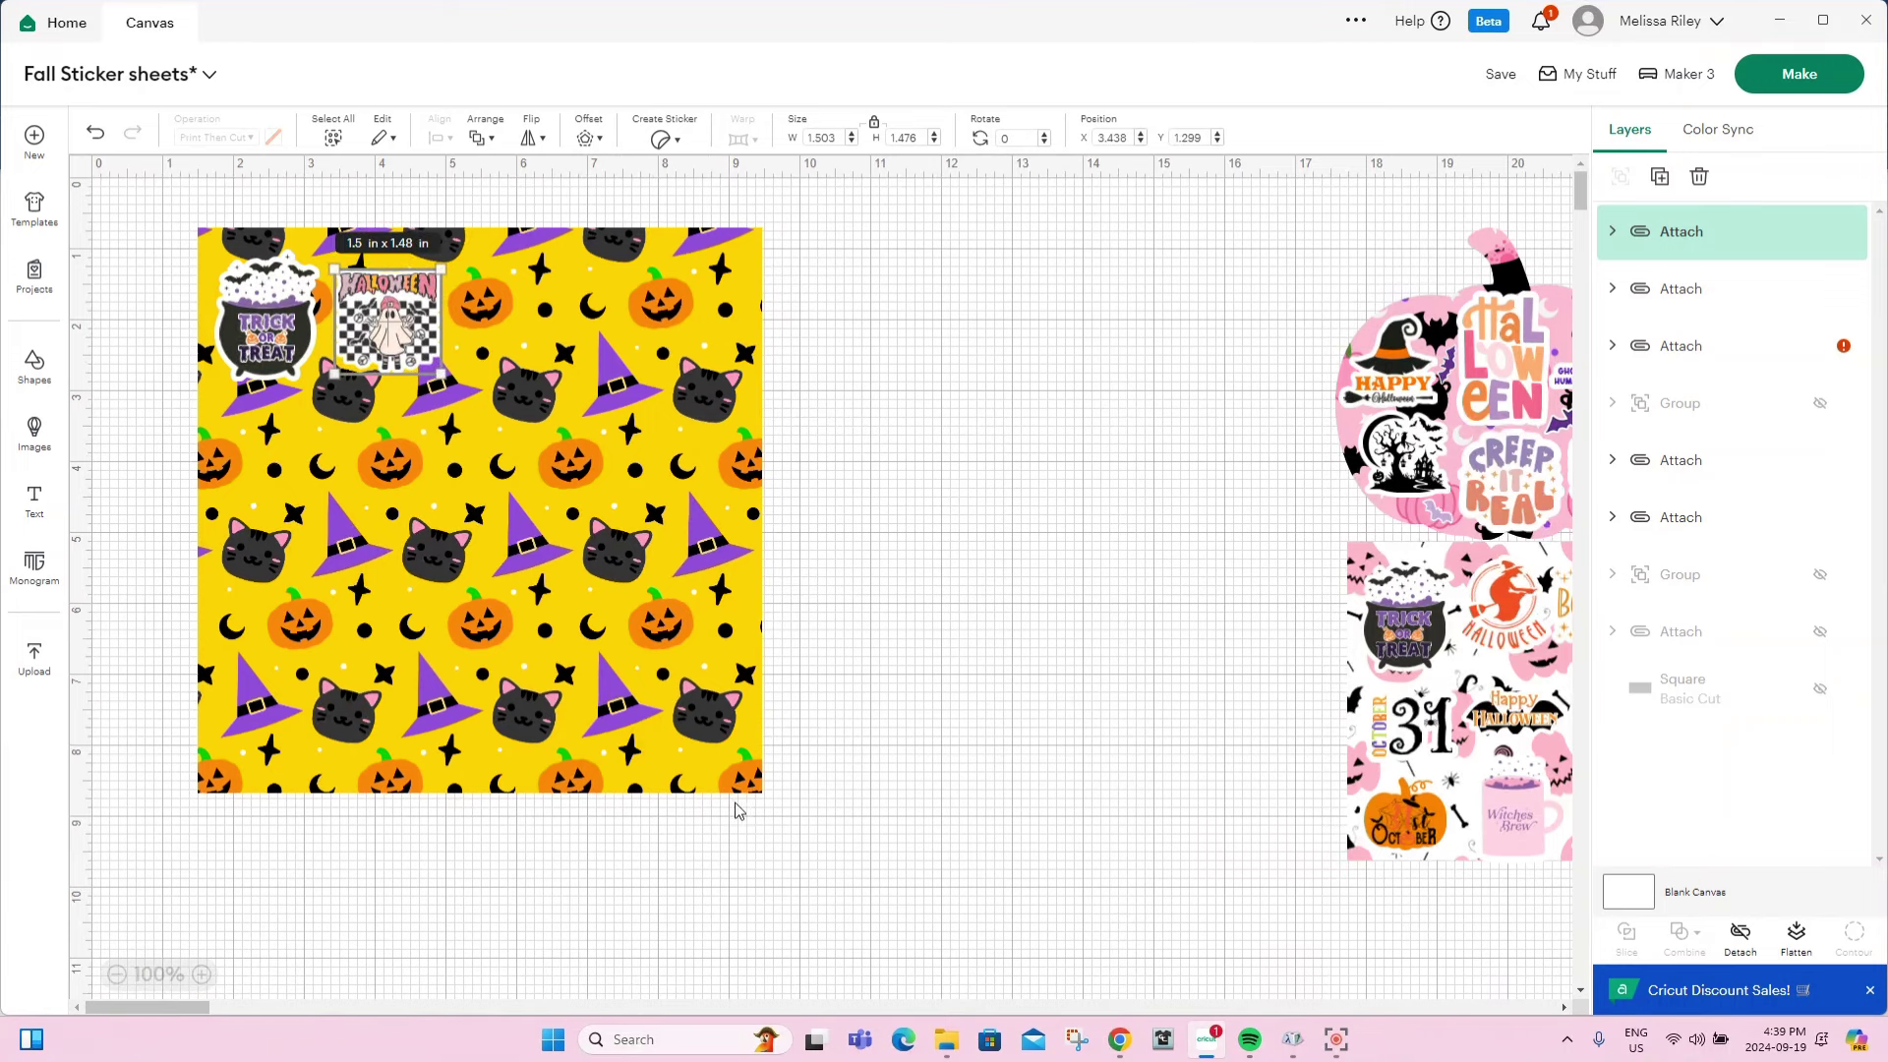
pyautogui.moveTo(361, 331); pyautogui.dragTo(604, 515)
pyautogui.moveTo(267, 338); pyautogui.dragTo(359, 518)
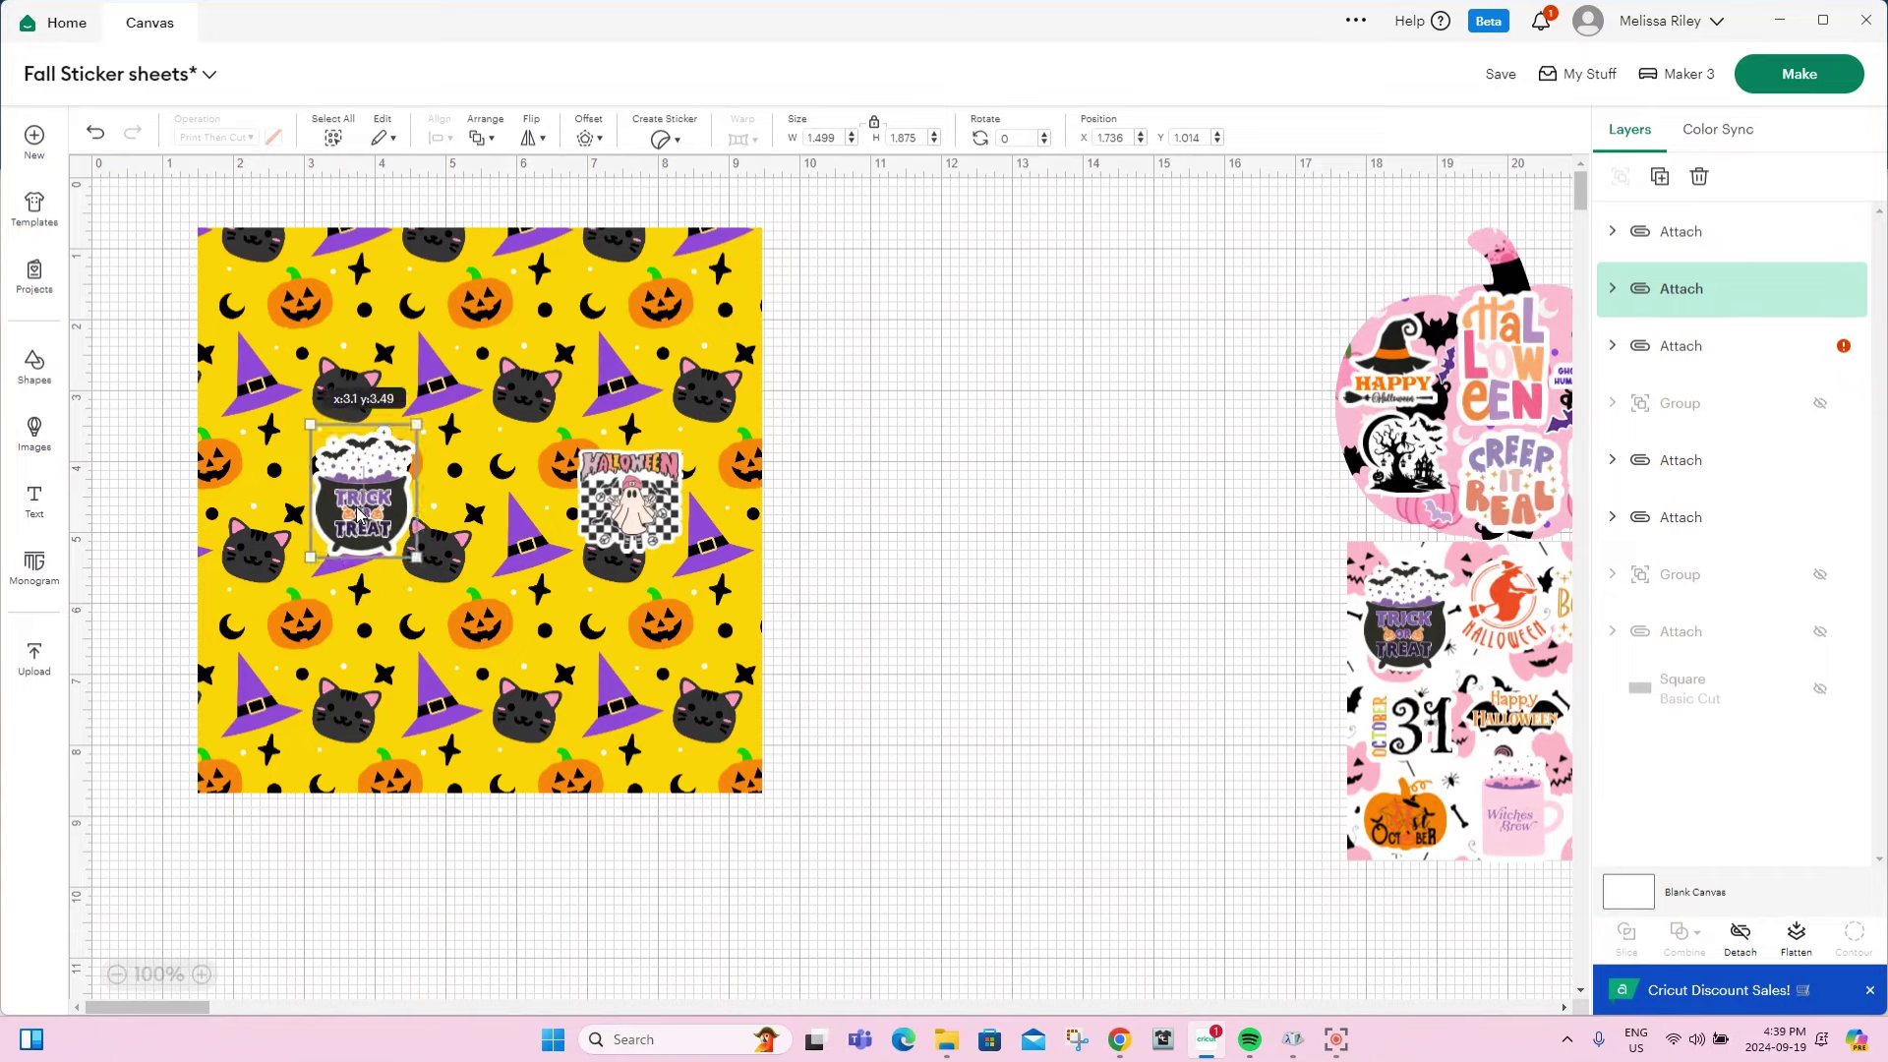
pyautogui.click(614, 501)
# Shrink the yellow pattern square to about 3.94 × 3.94 in and reposition the cauldron and ghost stickers on it.
pyautogui.click(697, 760)
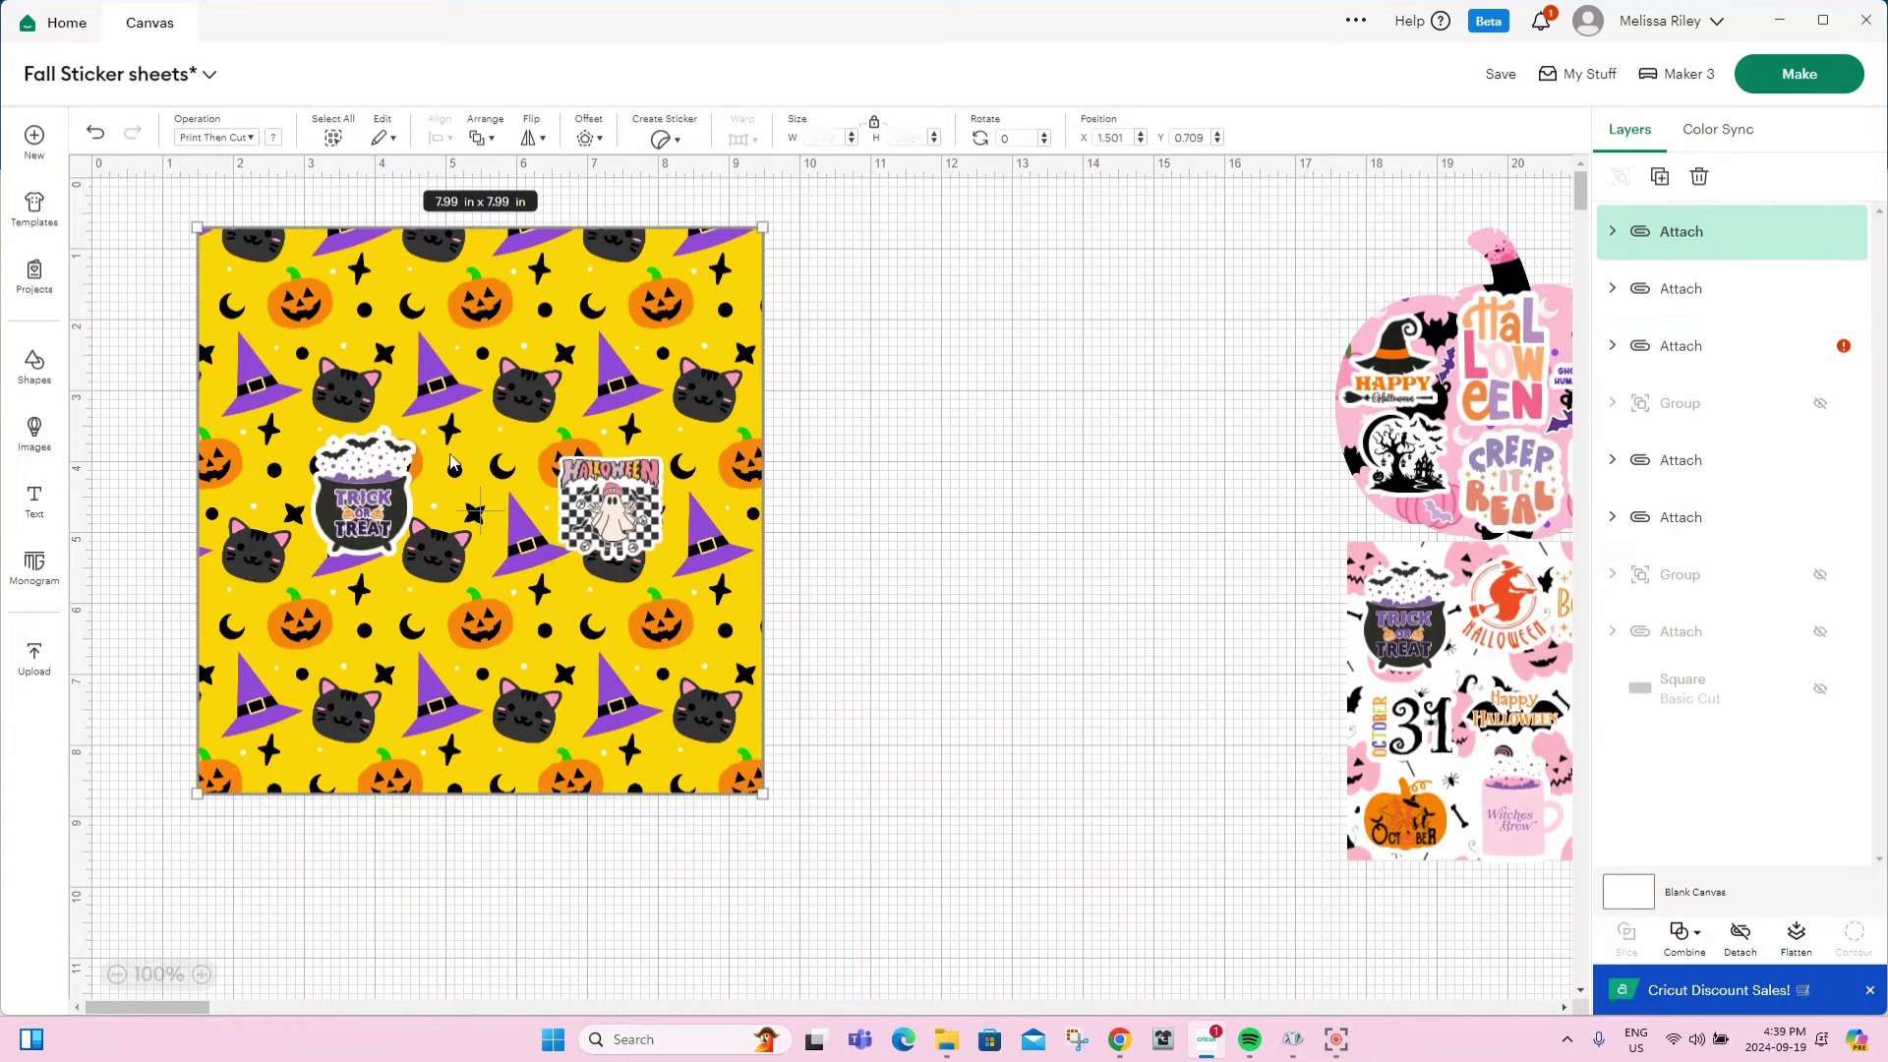
pyautogui.moveTo(753, 794); pyautogui.dragTo(417, 448)
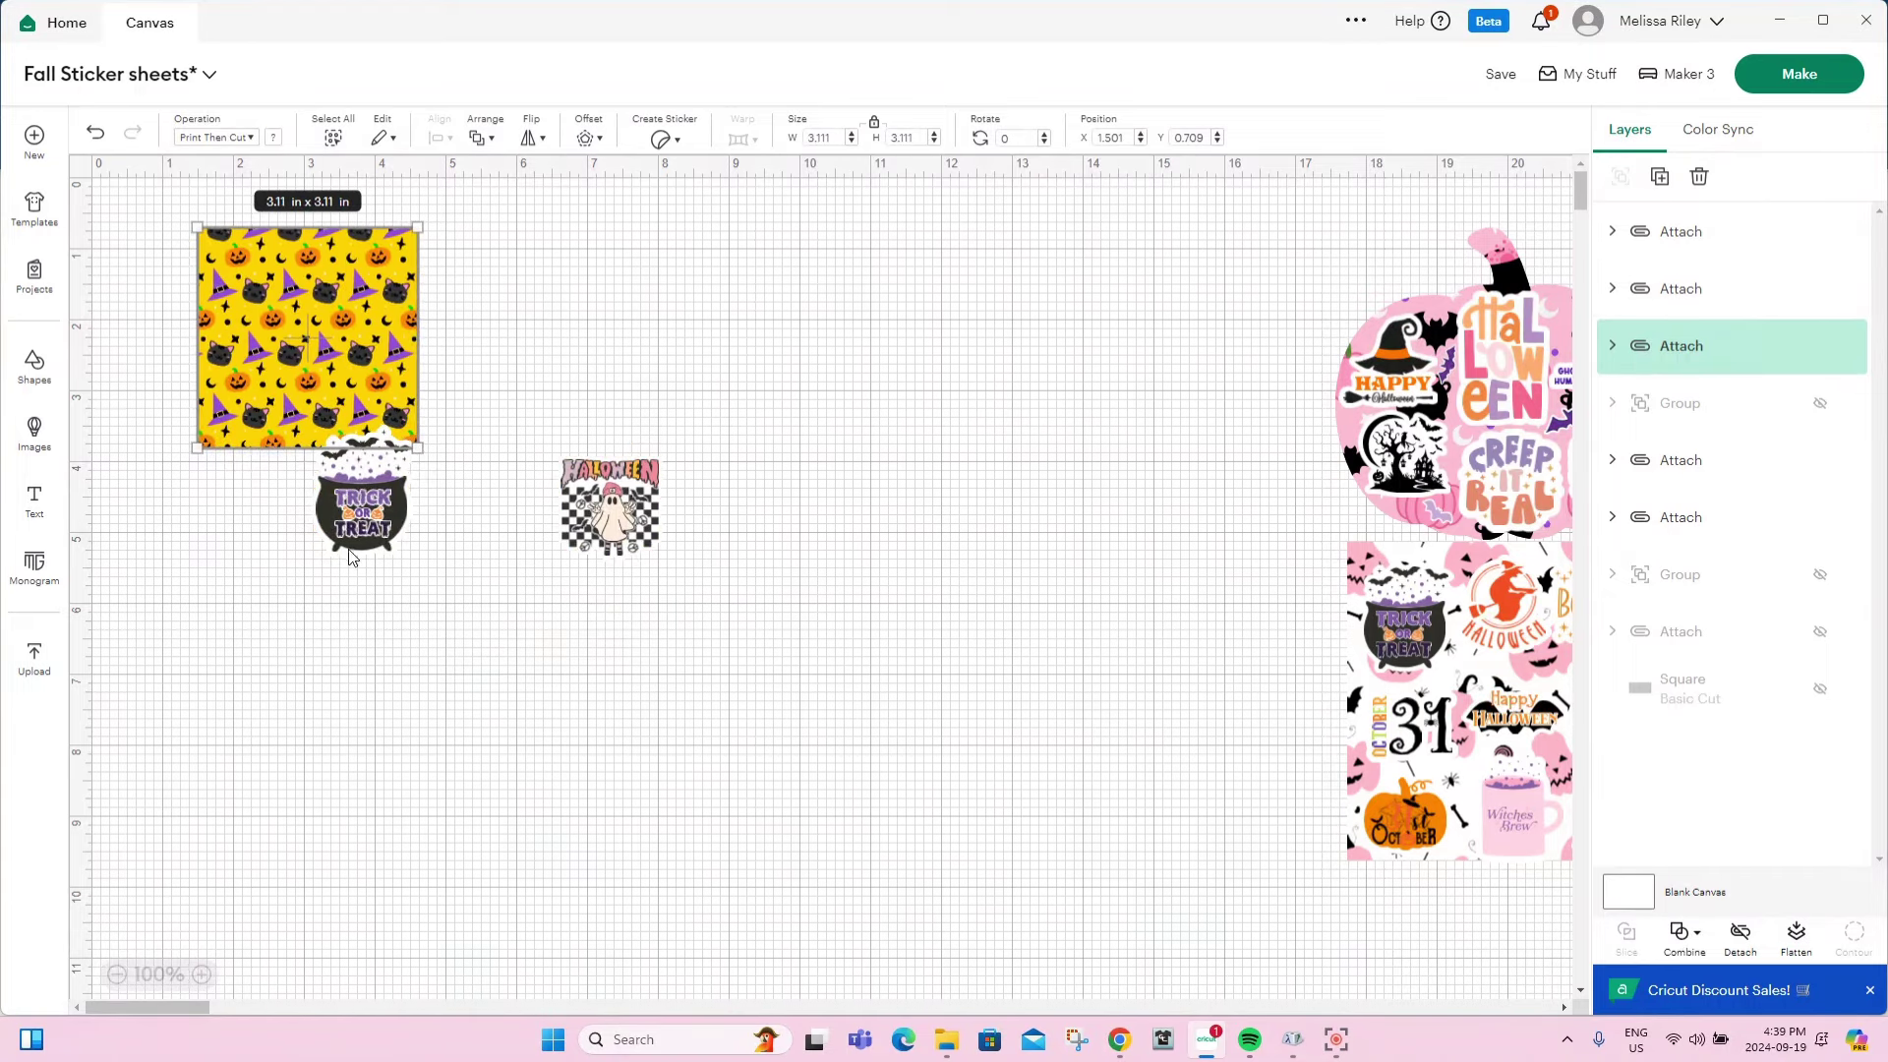
pyautogui.moveTo(374, 538); pyautogui.dragTo(267, 342)
pyautogui.click(408, 437)
pyautogui.moveTo(417, 447); pyautogui.dragTo(476, 505)
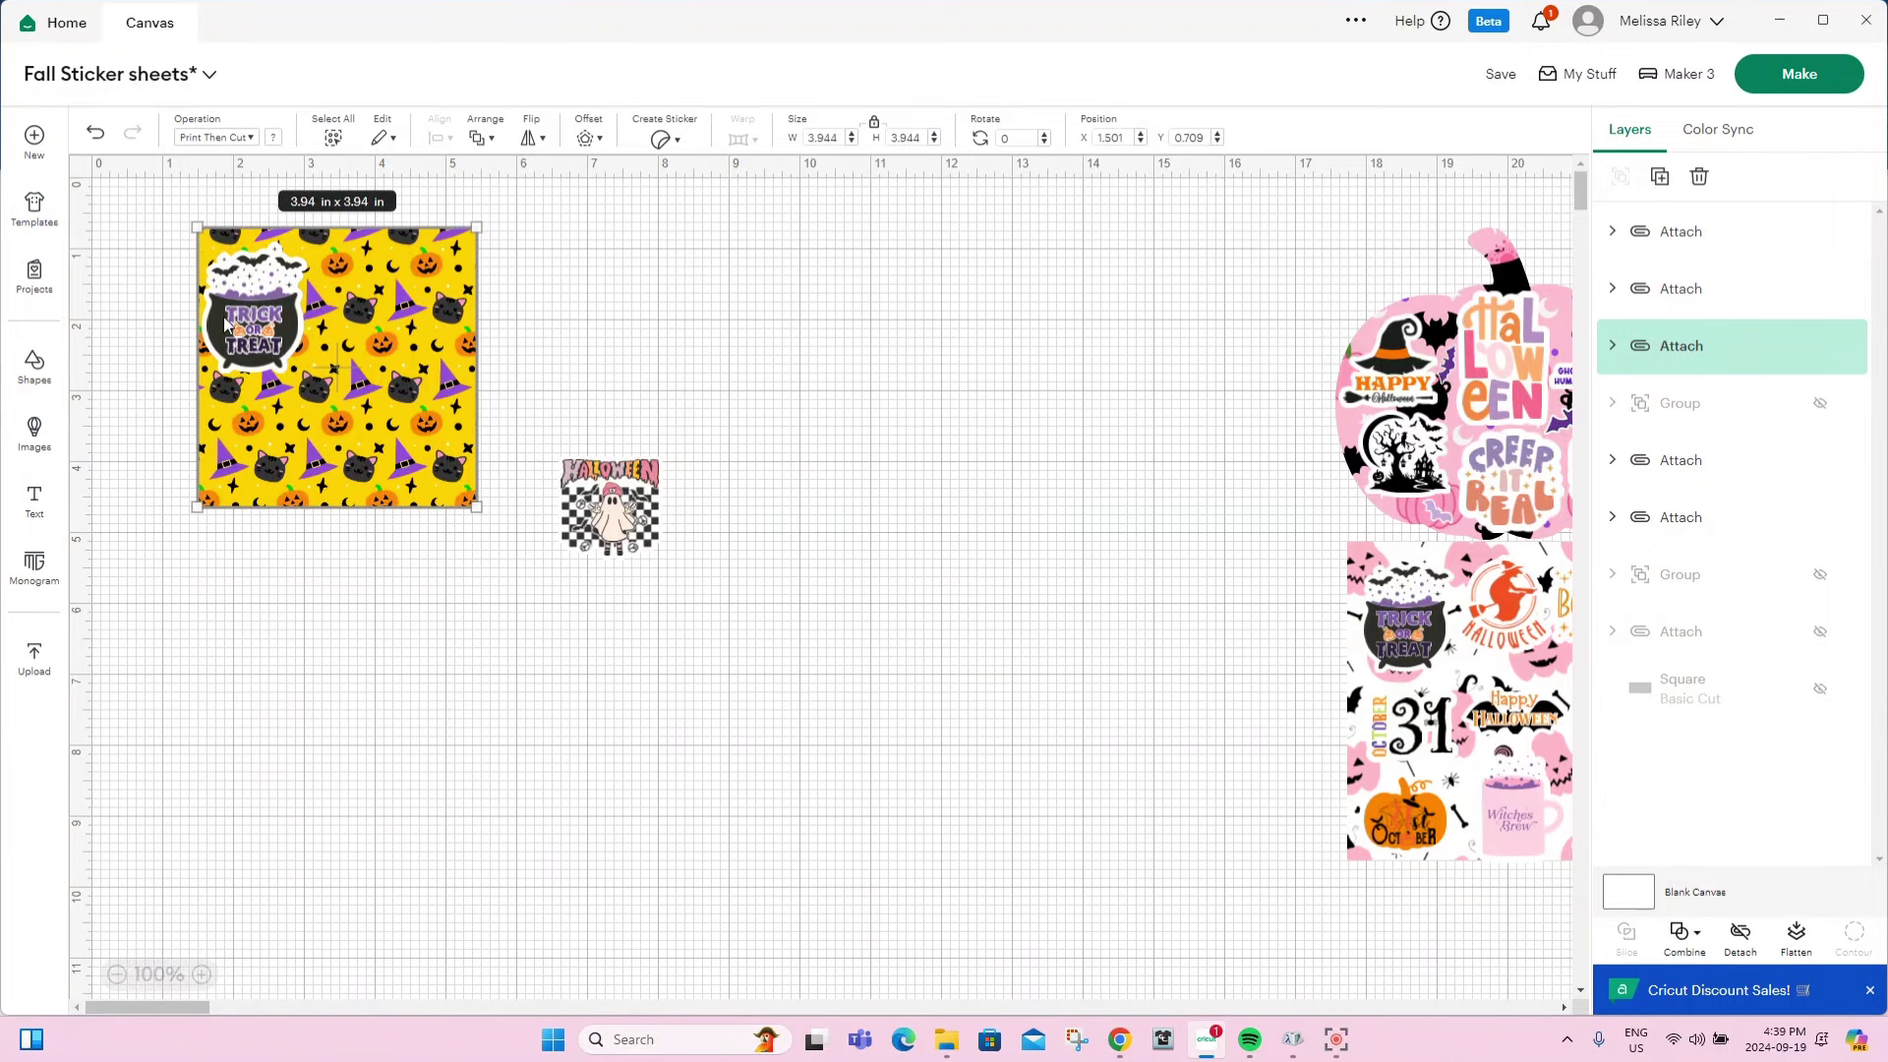
pyautogui.moveTo(632, 532); pyautogui.dragTo(410, 438)
pyautogui.click(260, 304)
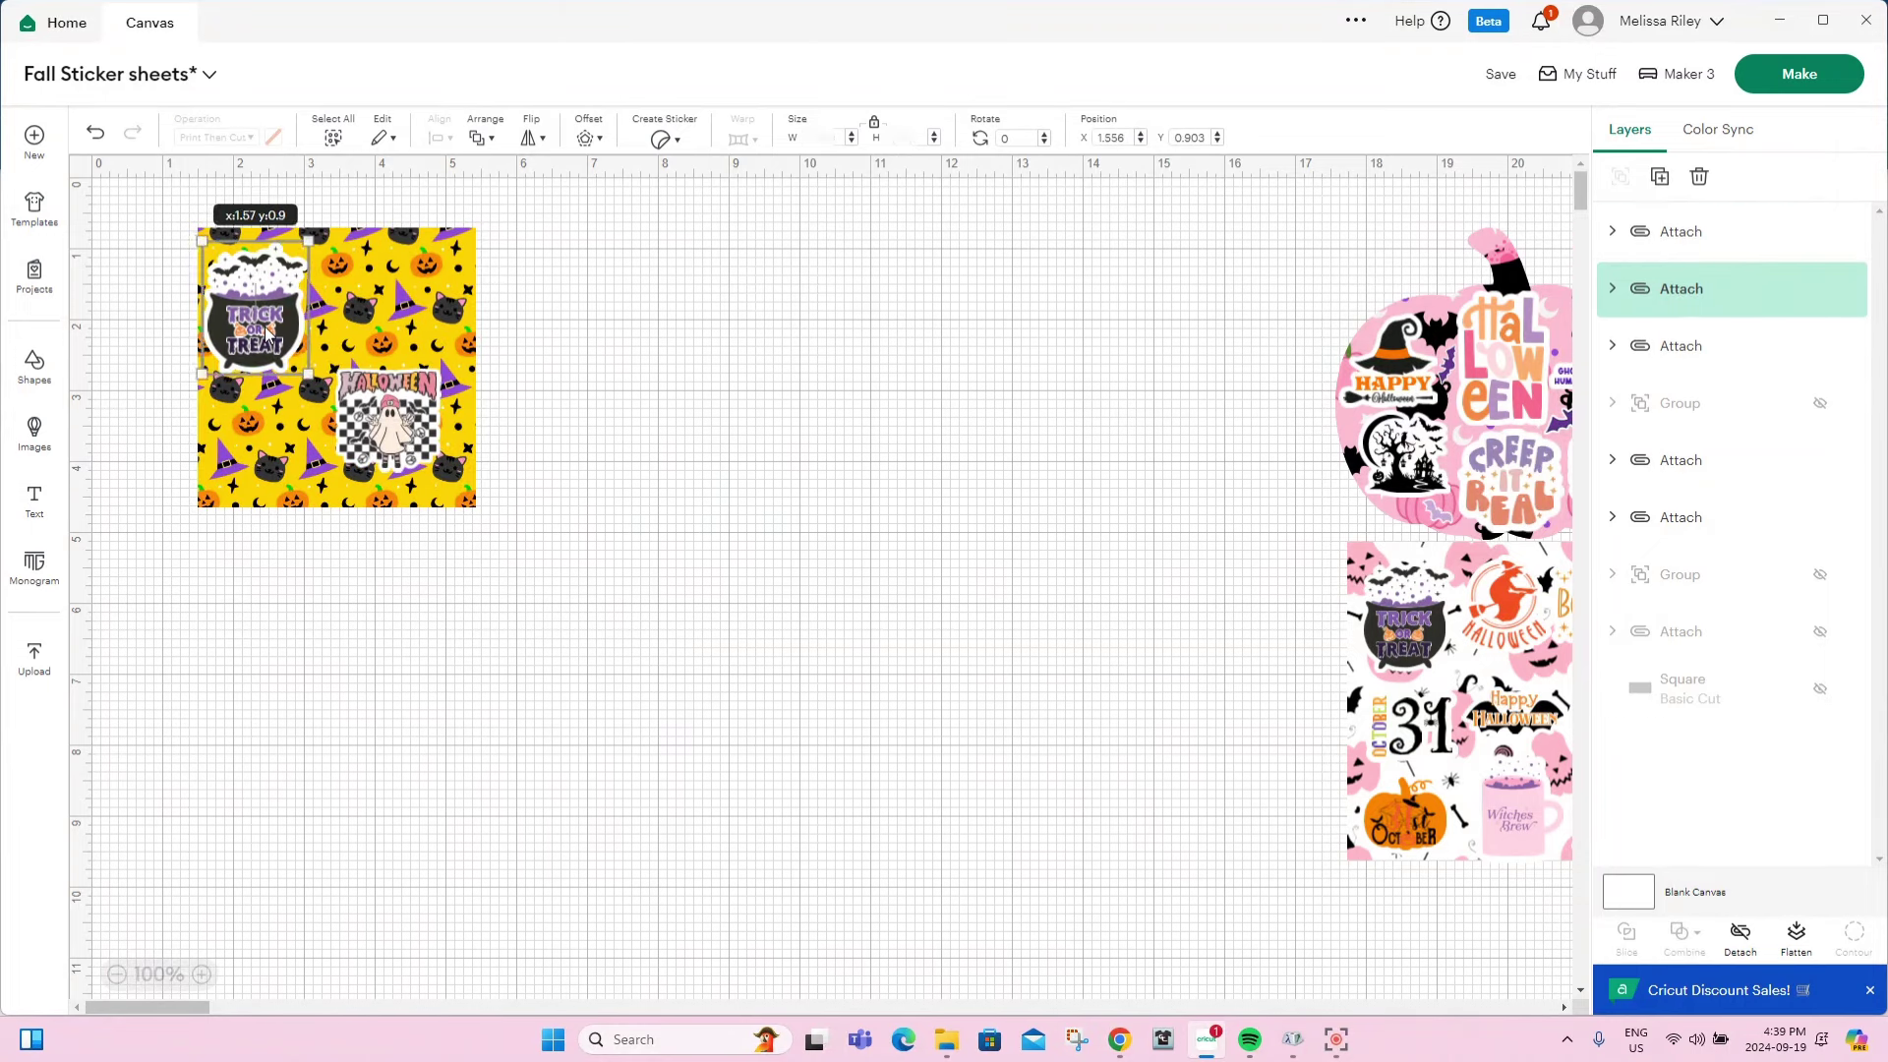
# Attach the cauldron and ghost stickers to the yellow pattern square as one sheet.
pyautogui.click(637, 495)
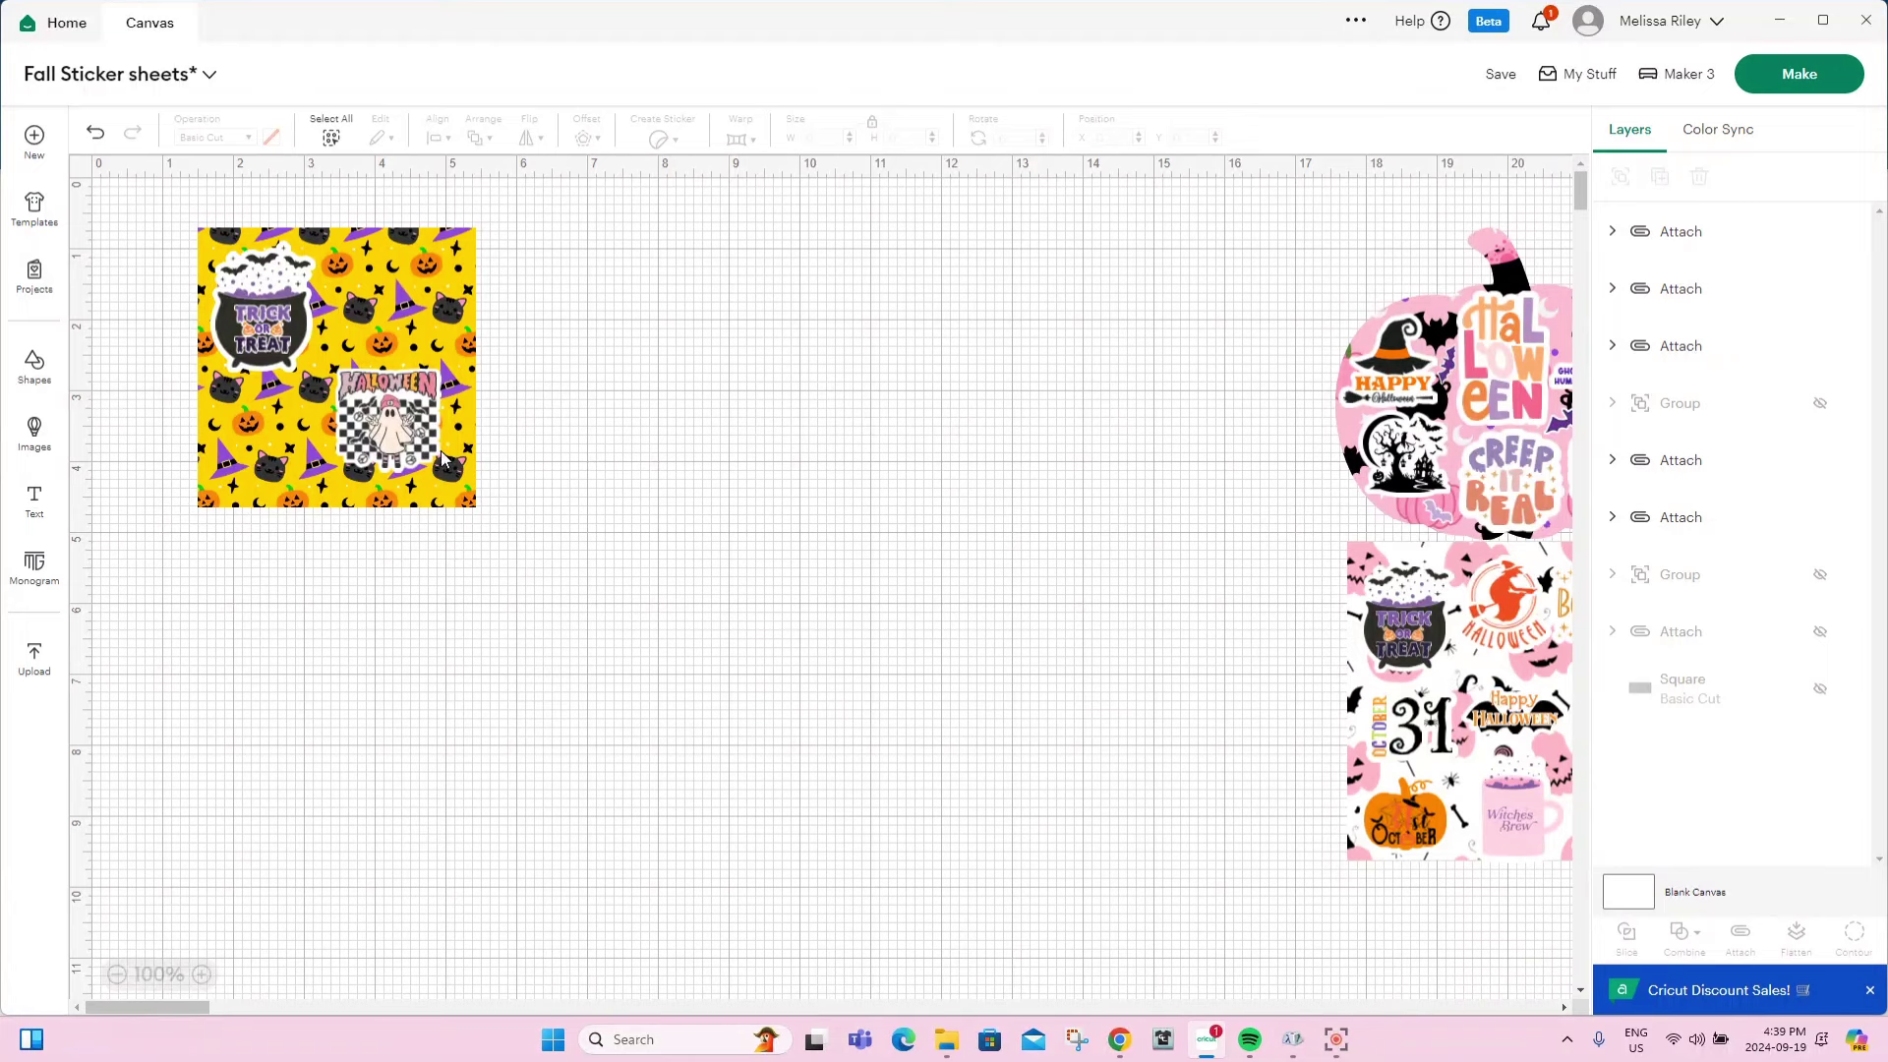
pyautogui.moveTo(531, 555); pyautogui.dragTo(131, 200)
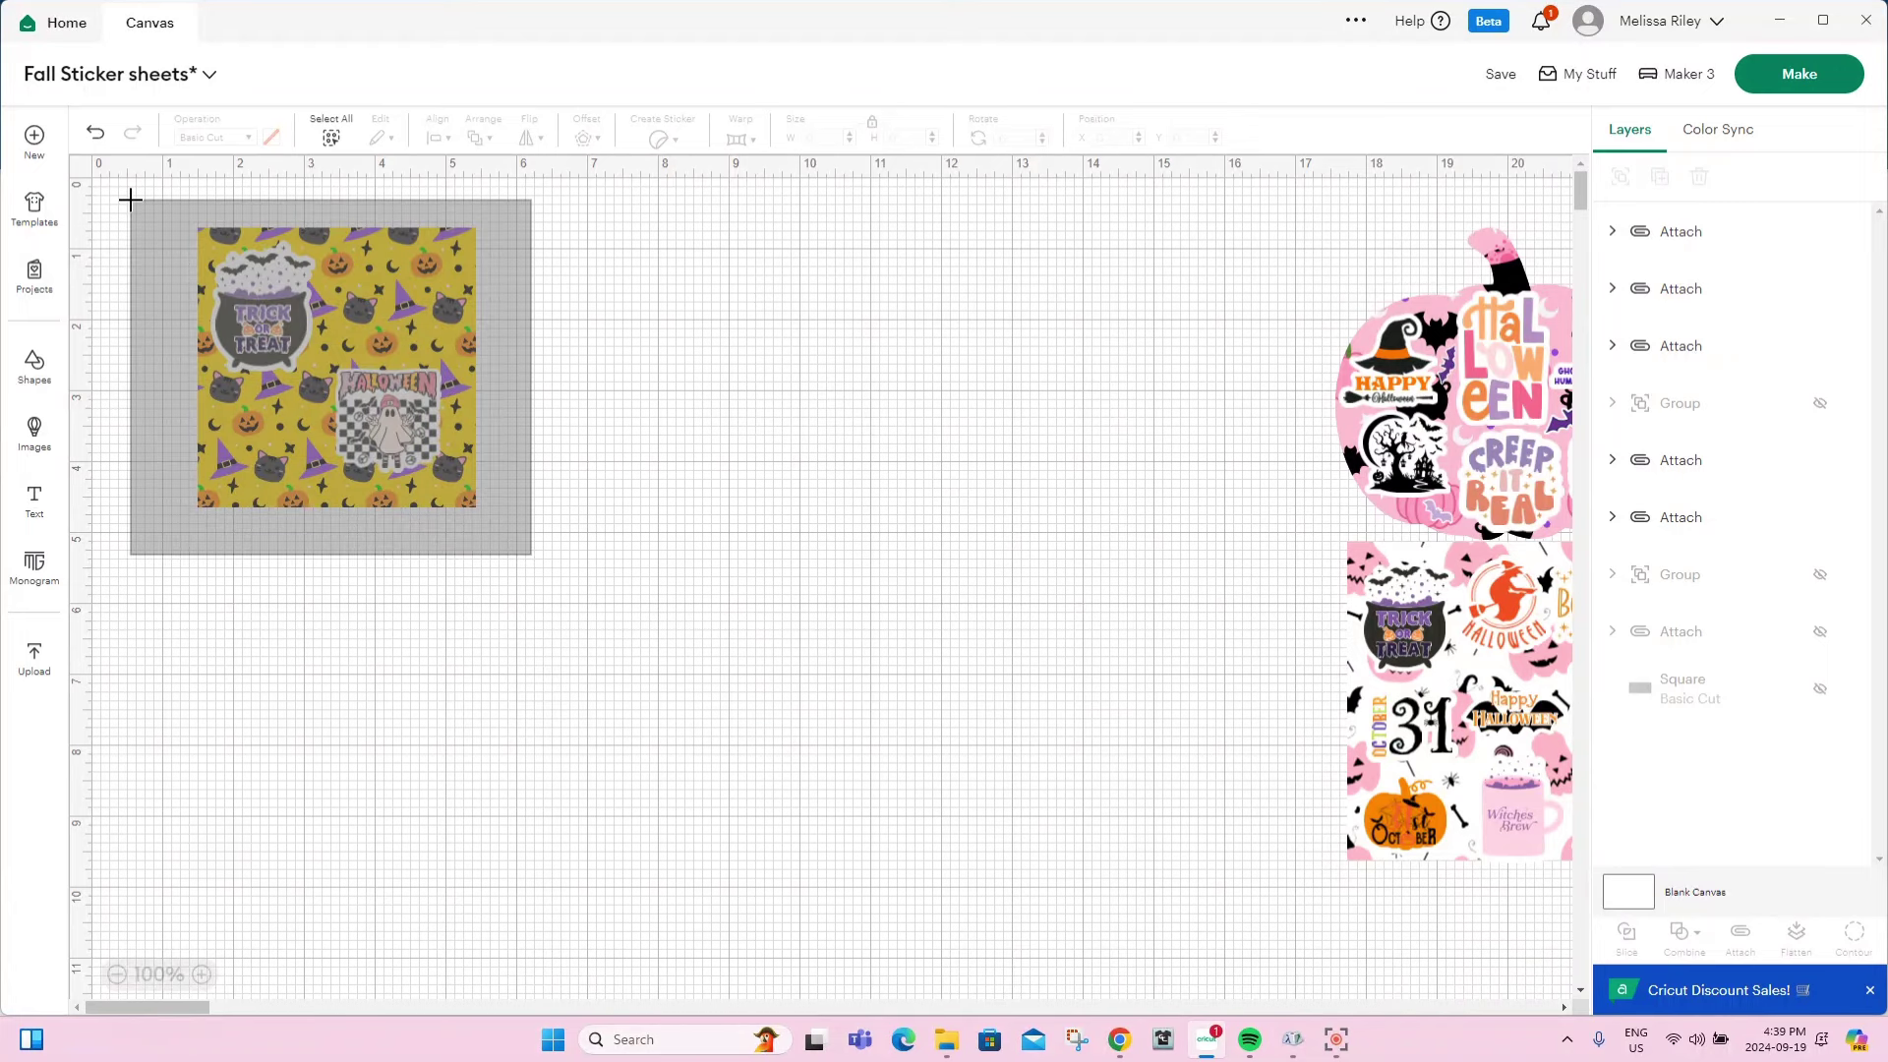
pyautogui.moveTo(131, 199); pyautogui.dragTo(131, 200)
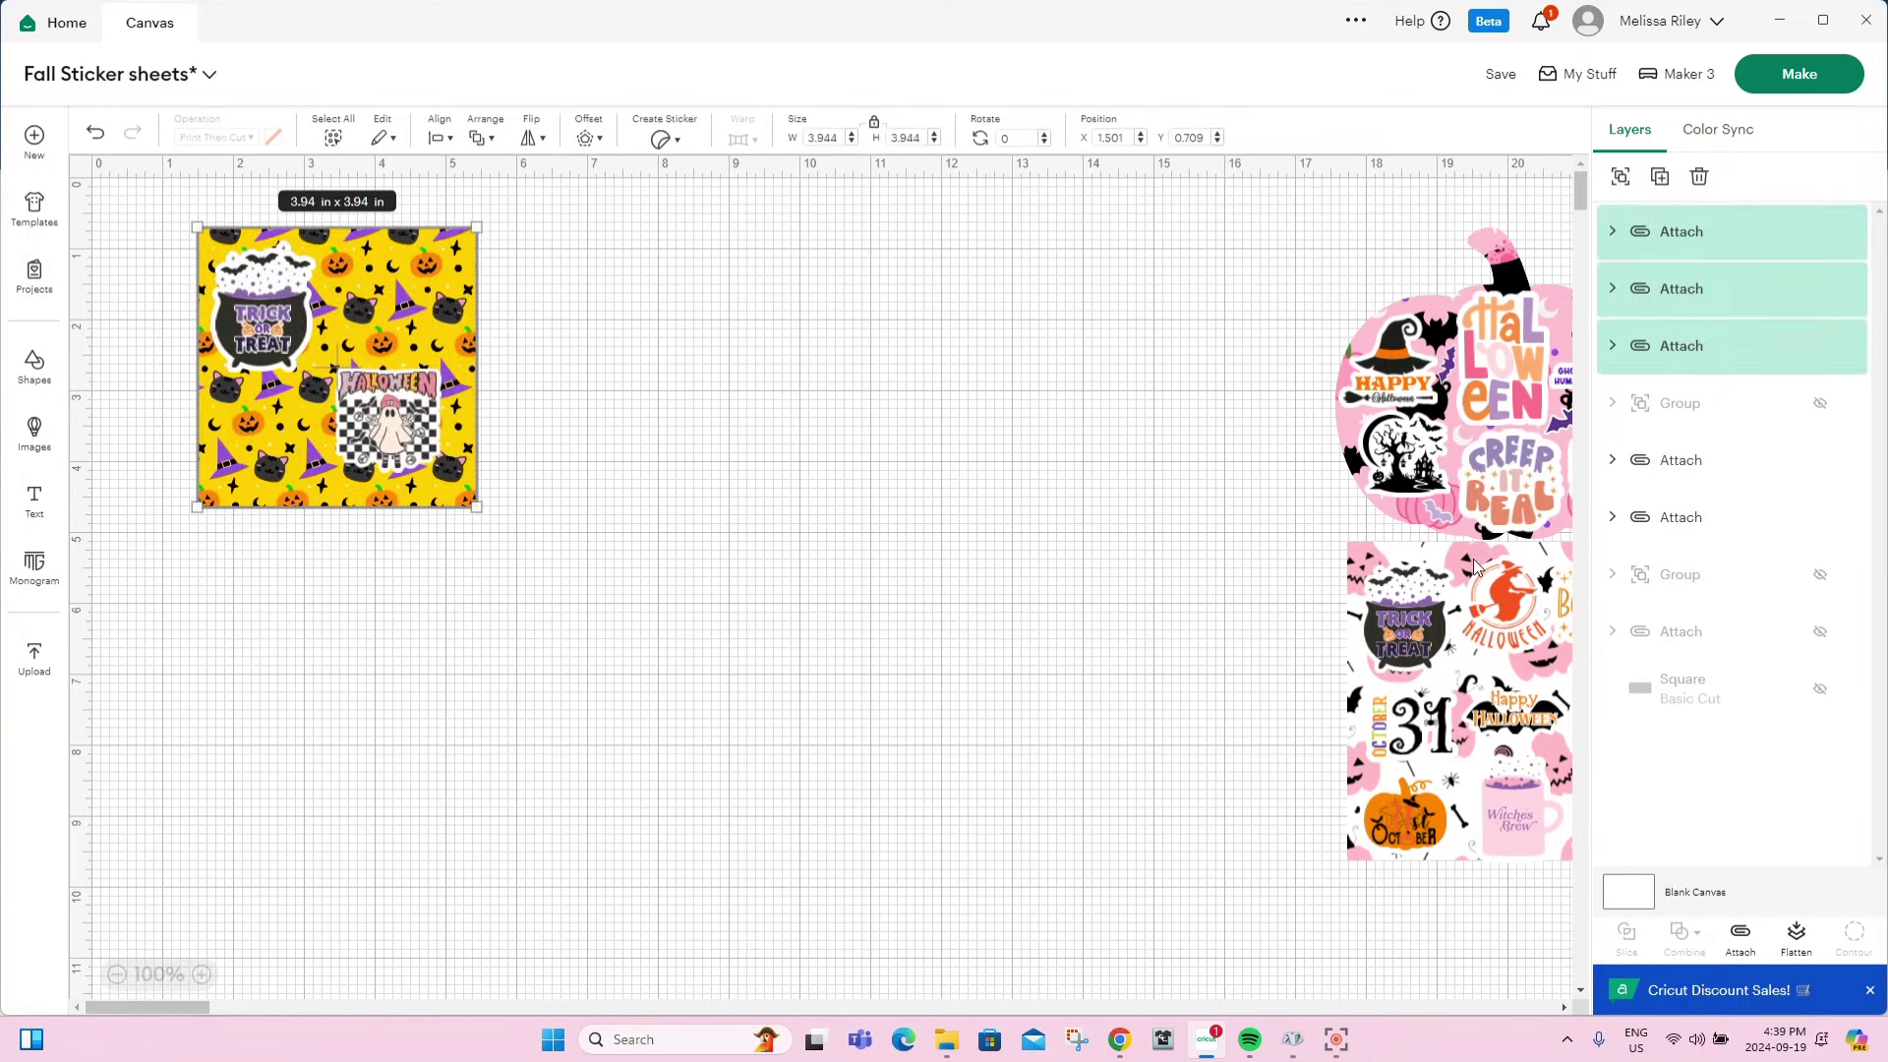
pyautogui.click(1743, 936)
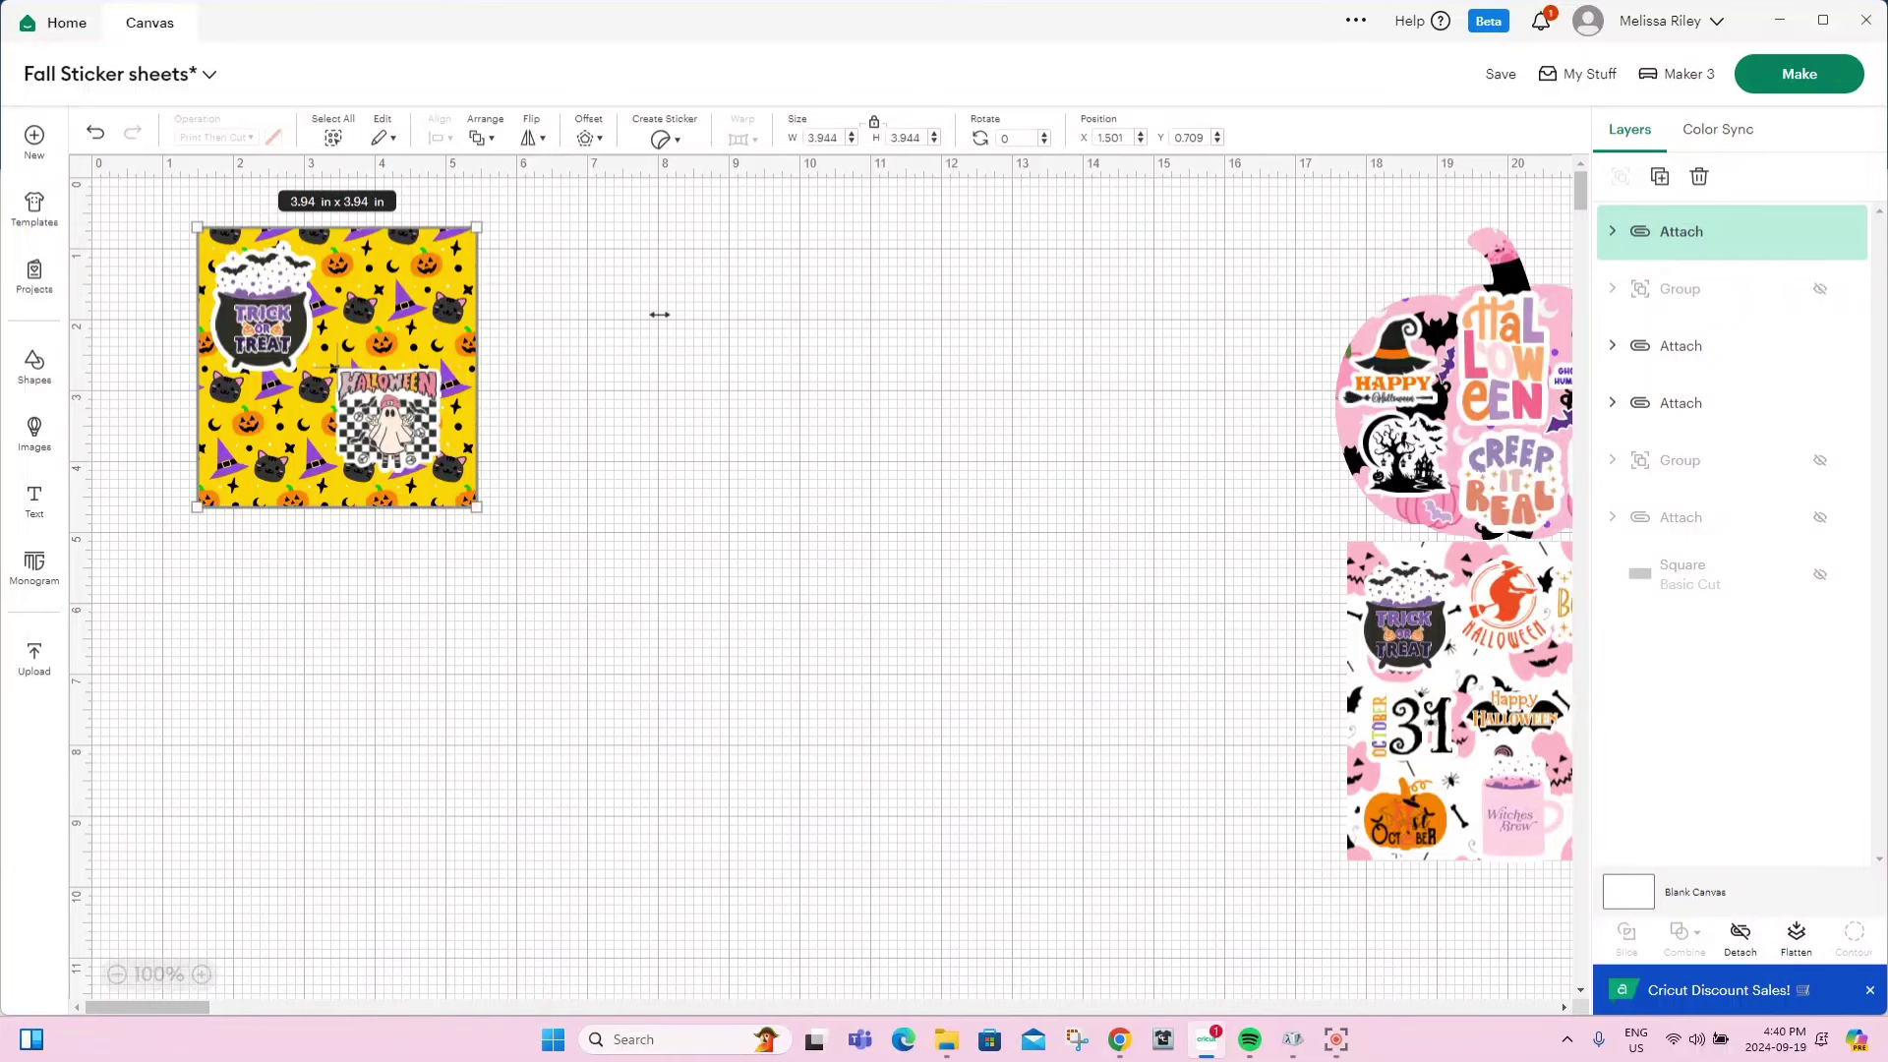
# Search the image library for PUMPKIN and add the solid orange pumpkin with the curved stem to an empty part of the canvas.
pyautogui.moveTo(1408, 384); pyautogui.dragTo(1194, 382)
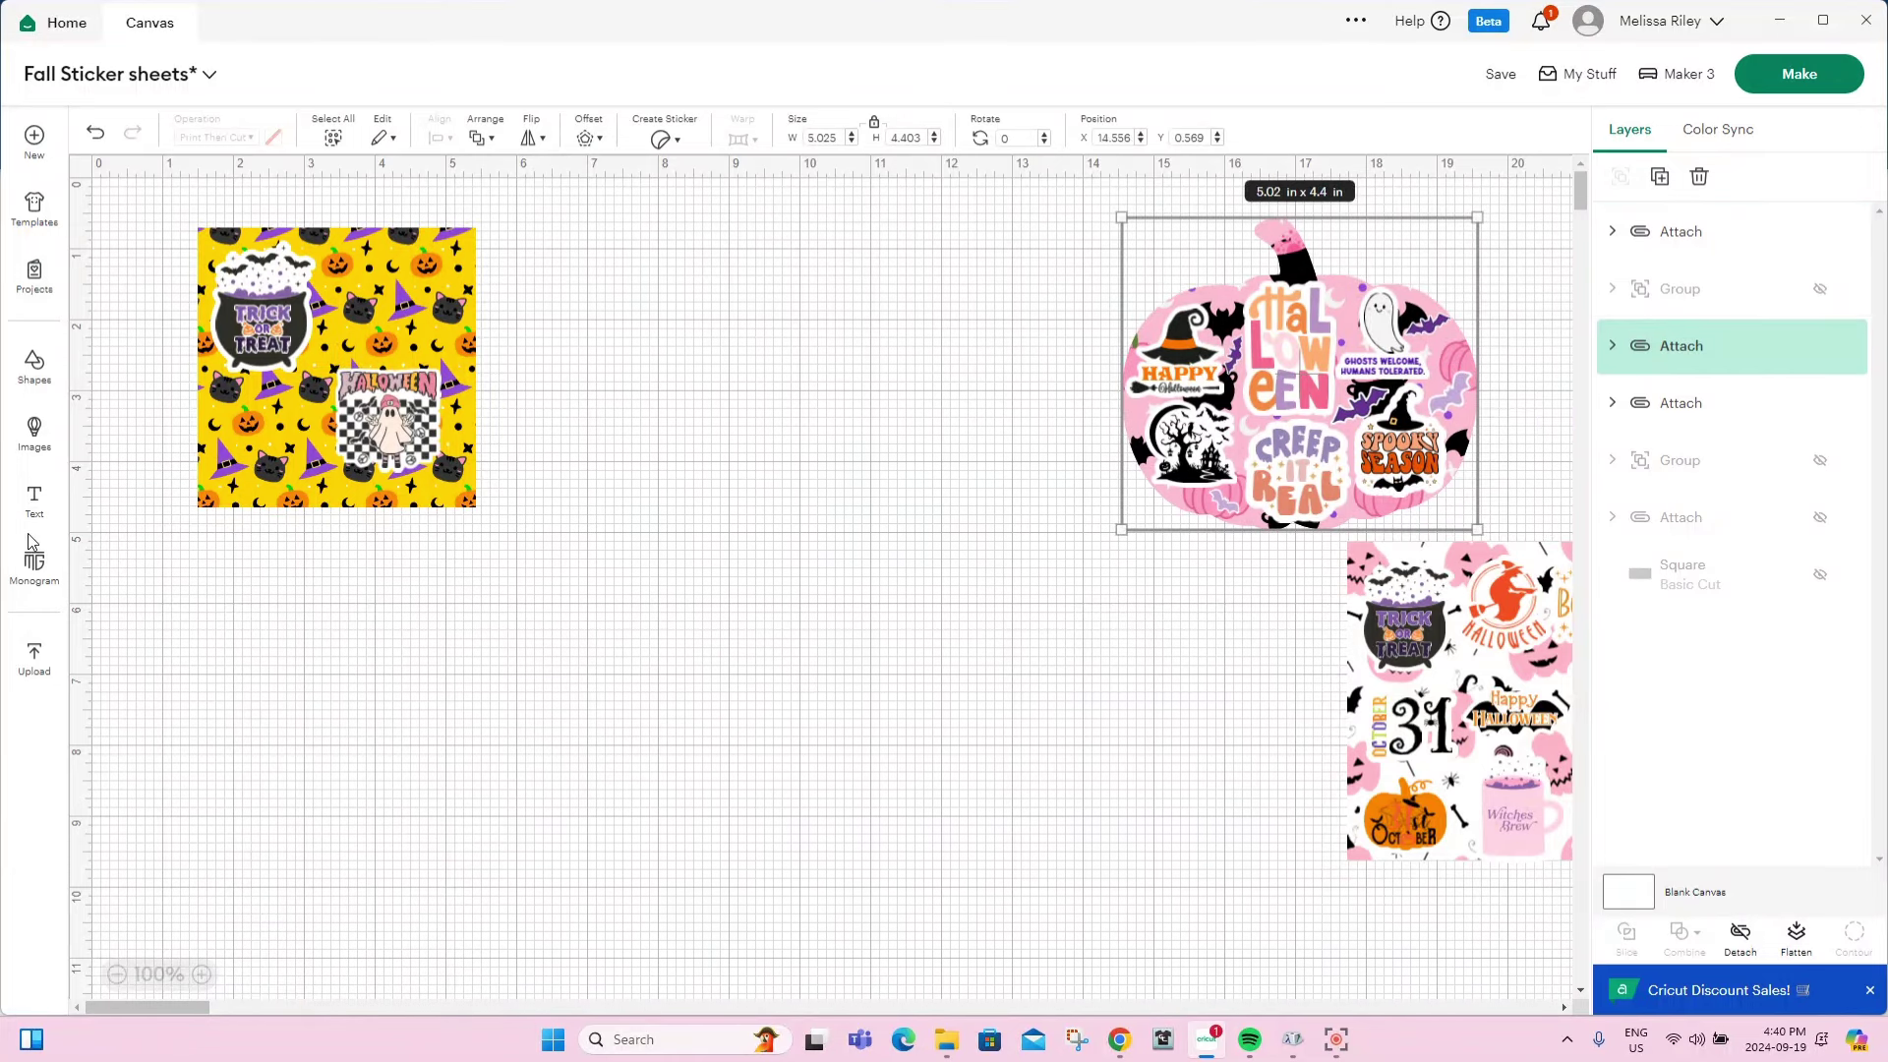
pyautogui.click(38, 453)
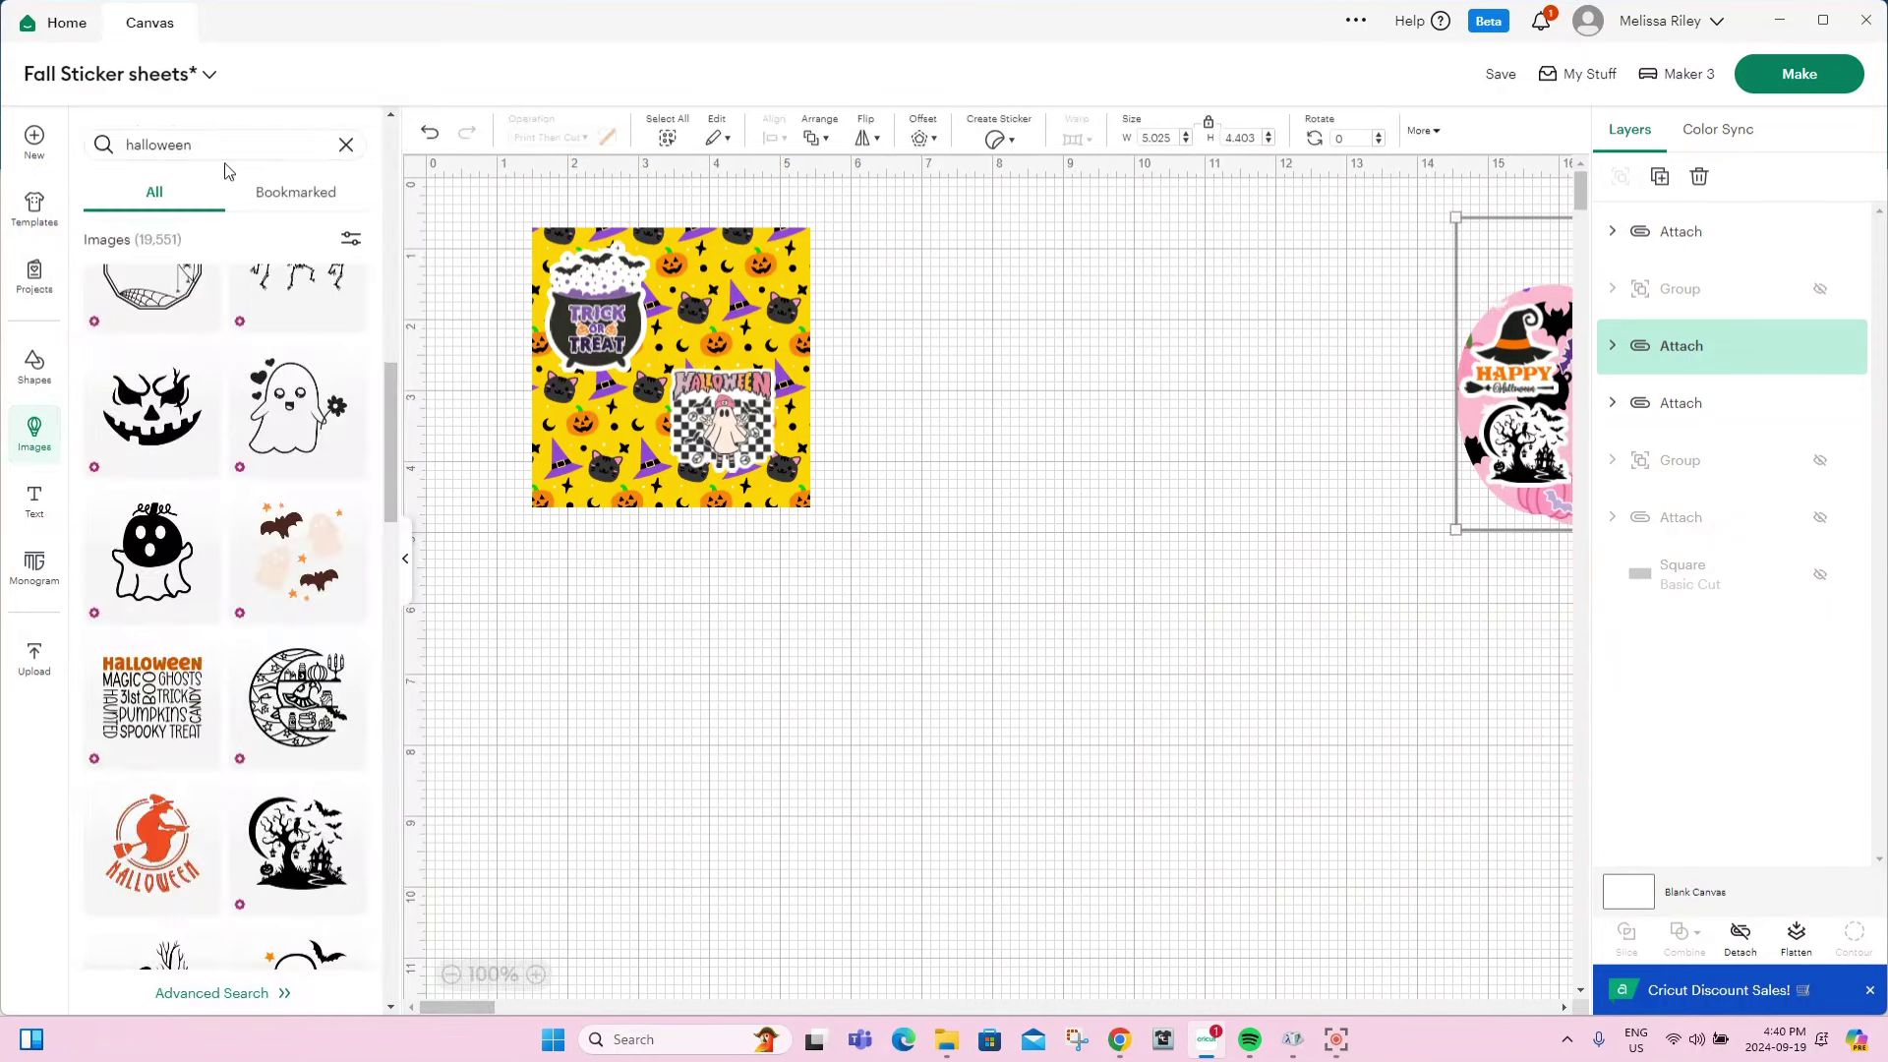
pyautogui.click(185, 144)
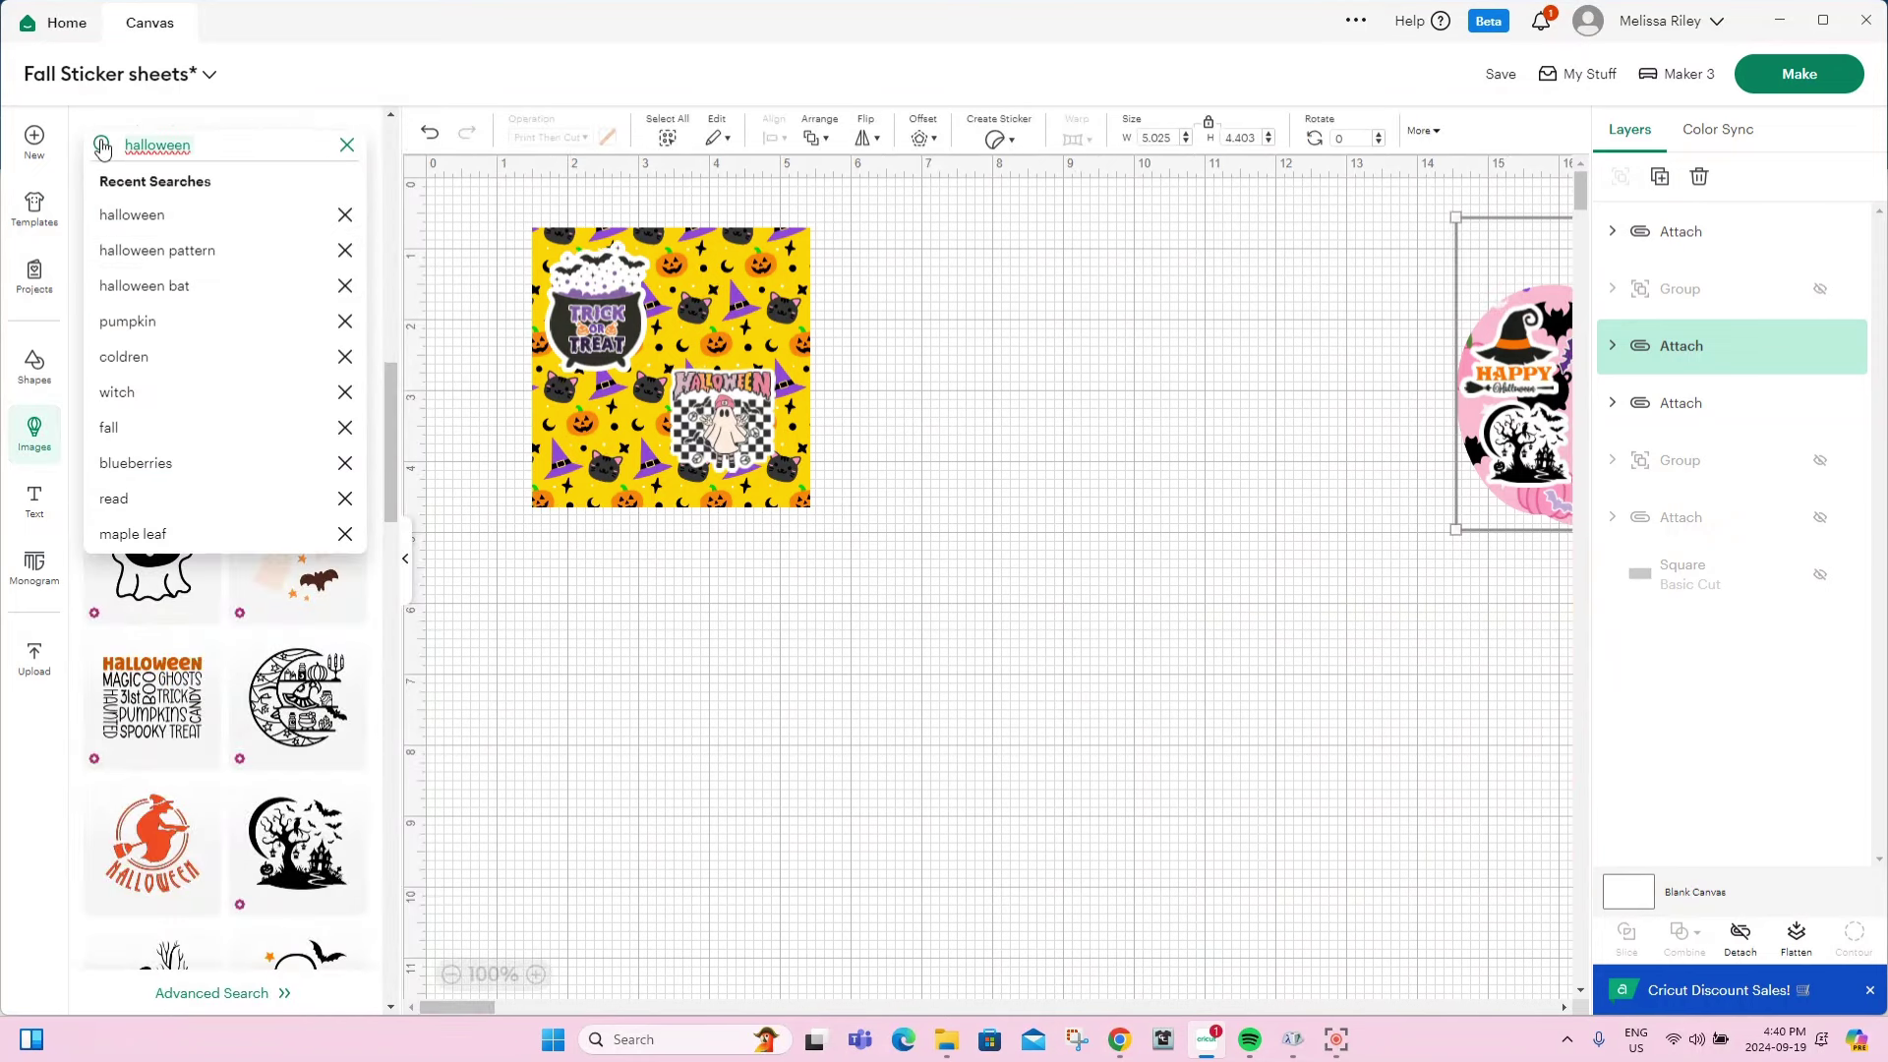
pyautogui.write('PUMPK')
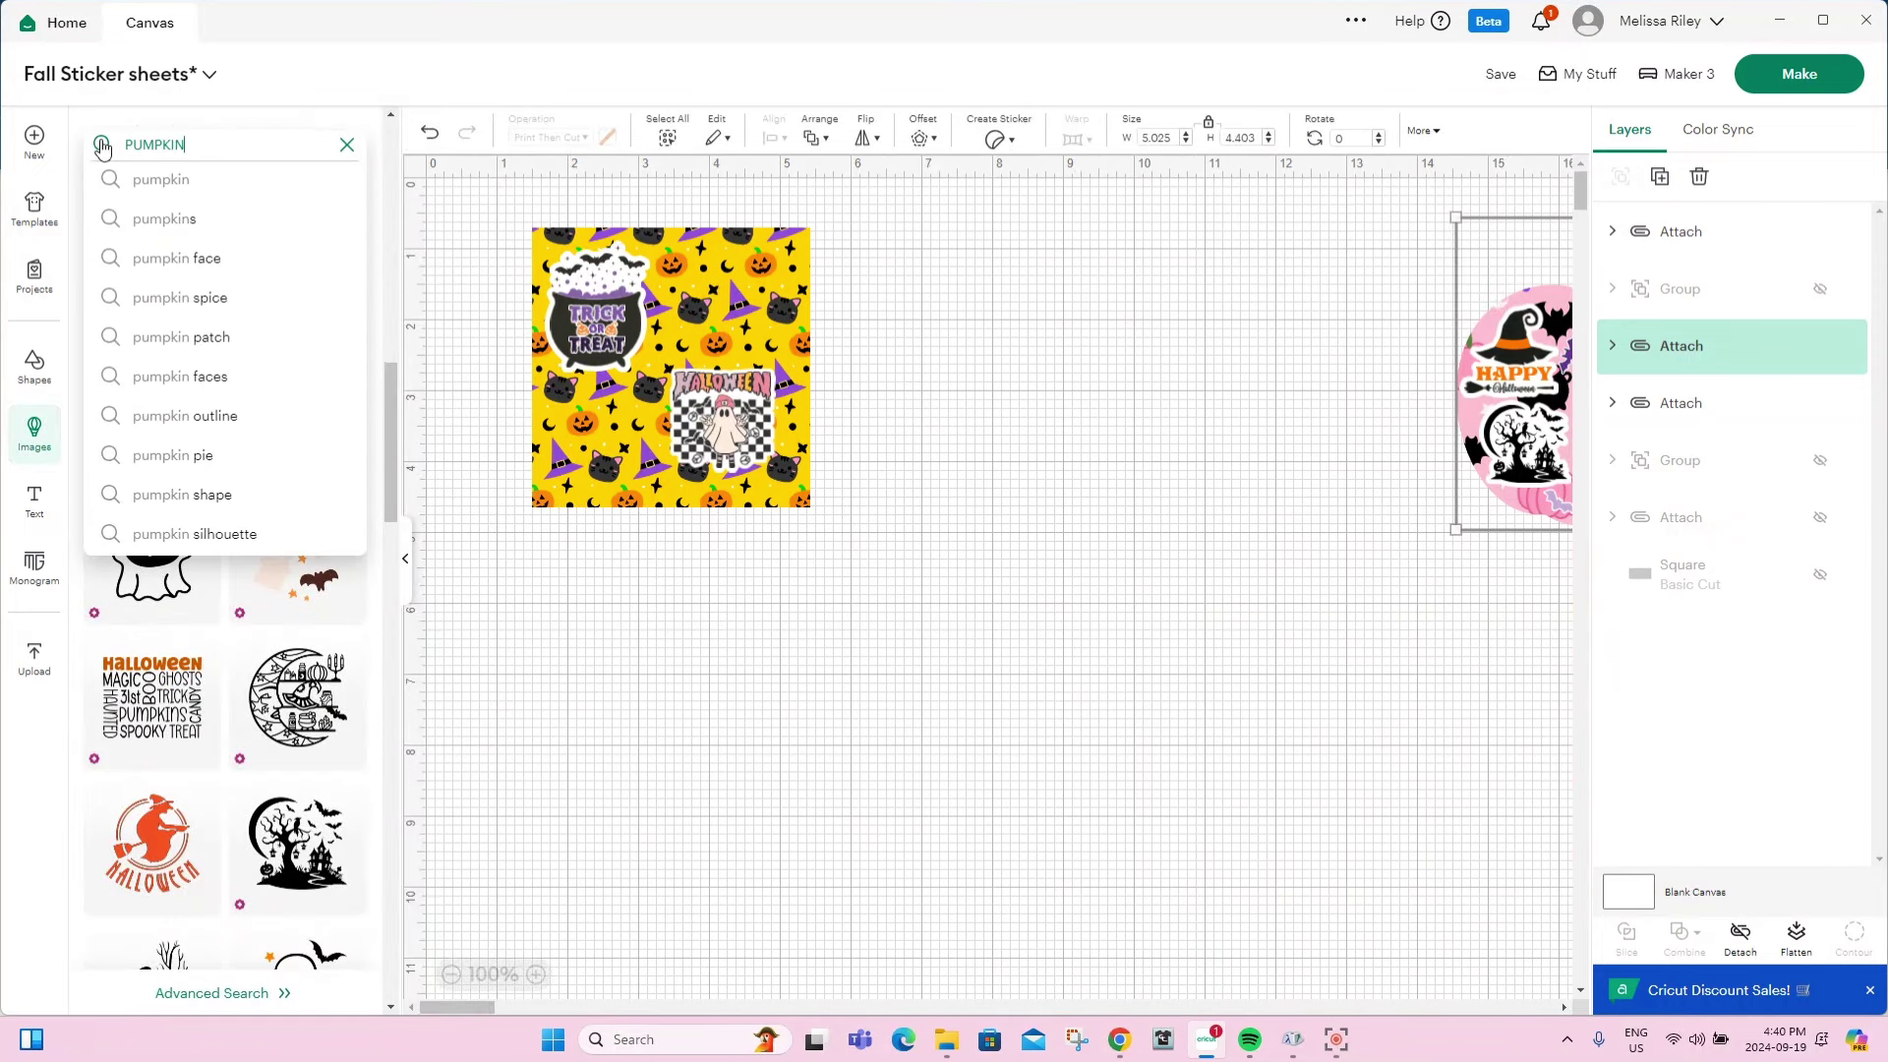
pyautogui.write('IN')
pyautogui.click(102, 145)
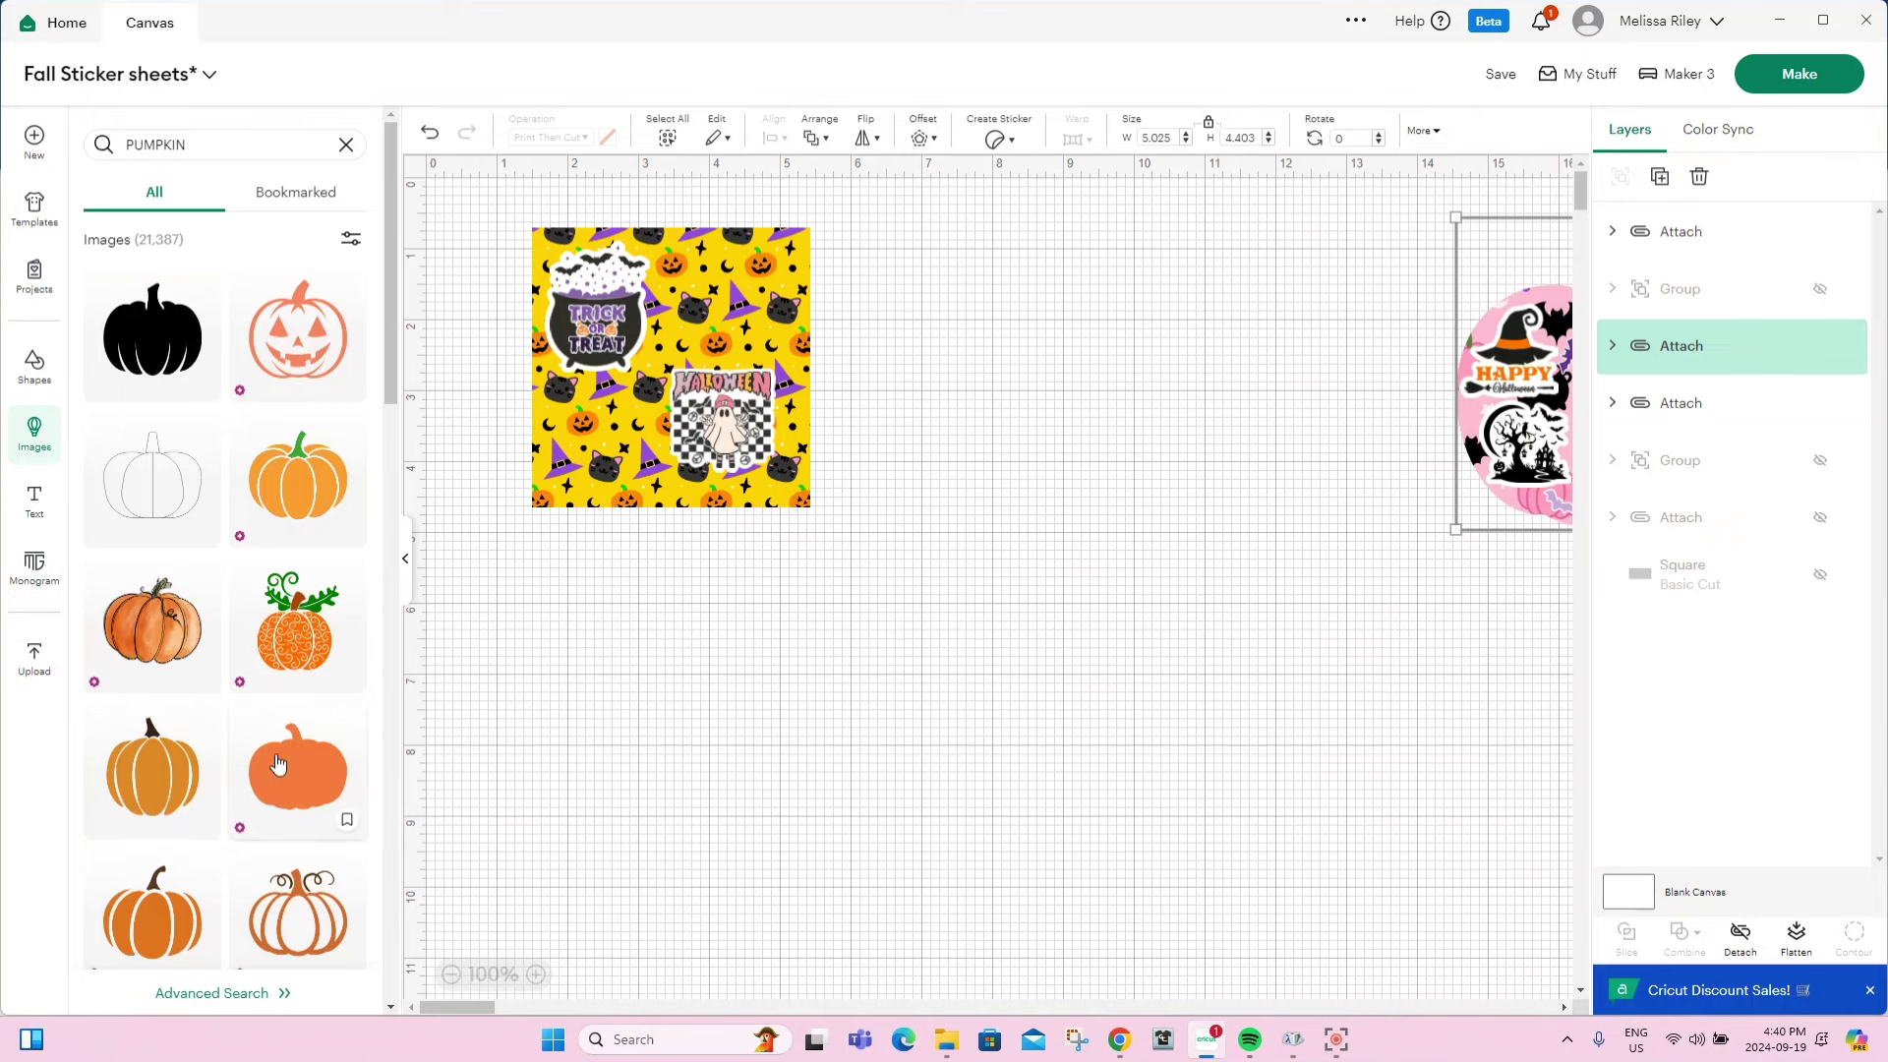
pyautogui.click(279, 764)
pyautogui.moveTo(728, 551); pyautogui.dragTo(1165, 772)
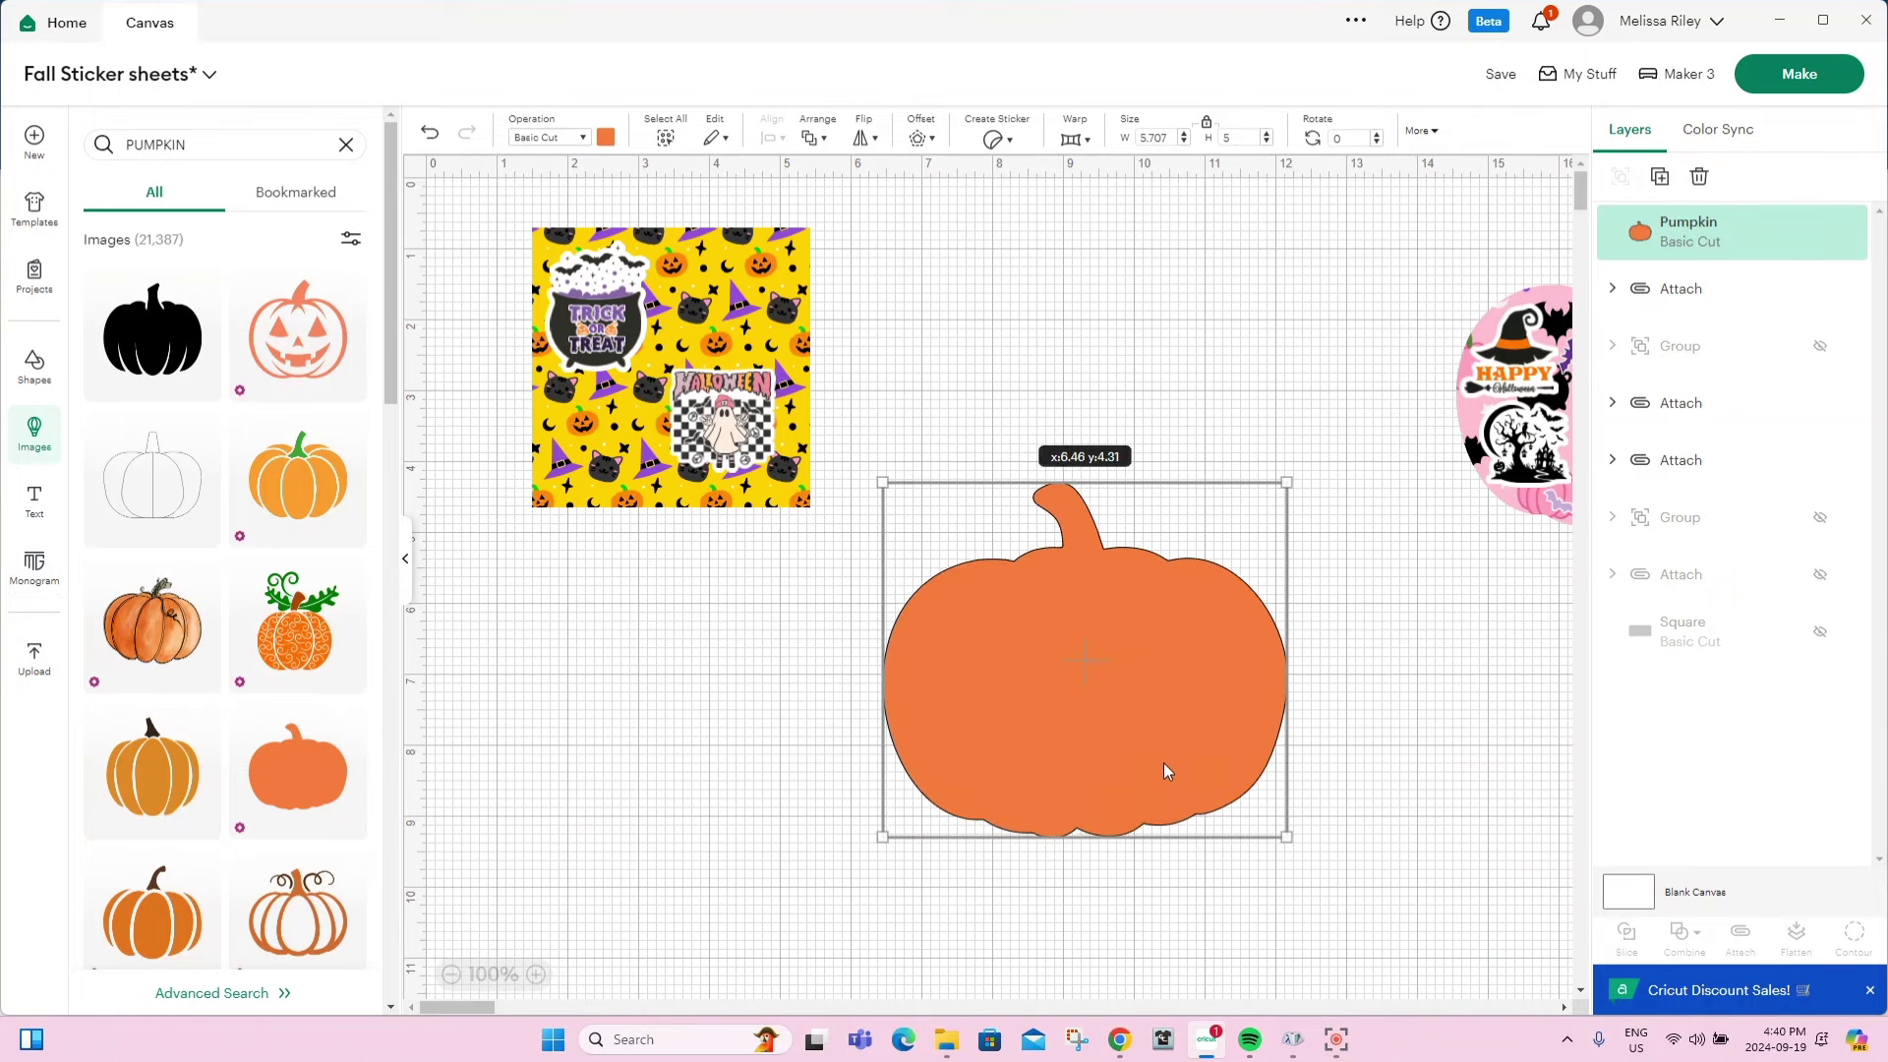
# Move the finished pink pumpkin sticker sheet aside and reposition the orange pumpkin in the free canvas space.
pyautogui.click(22, 443)
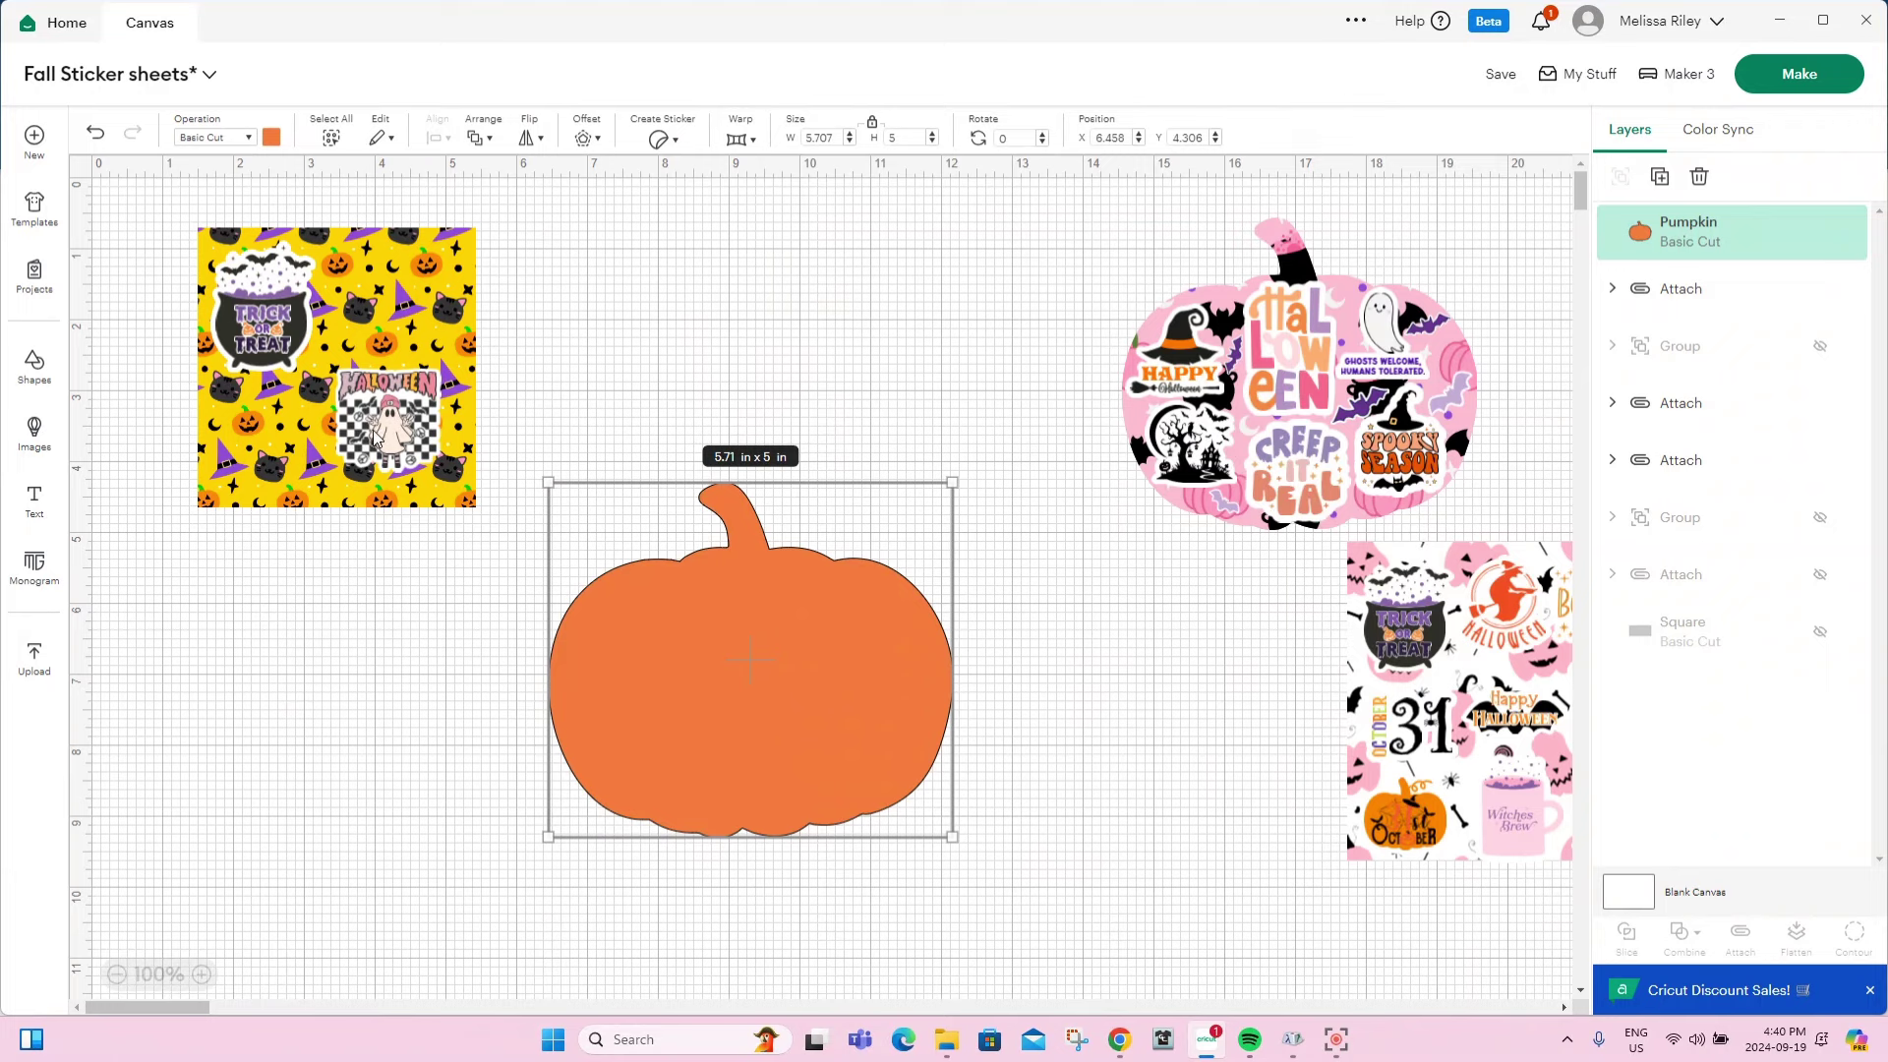
pyautogui.moveTo(756, 672); pyautogui.dragTo(777, 669)
pyautogui.moveTo(1133, 430); pyautogui.dragTo(1244, 425)
pyautogui.moveTo(856, 686); pyautogui.dragTo(1254, 423)
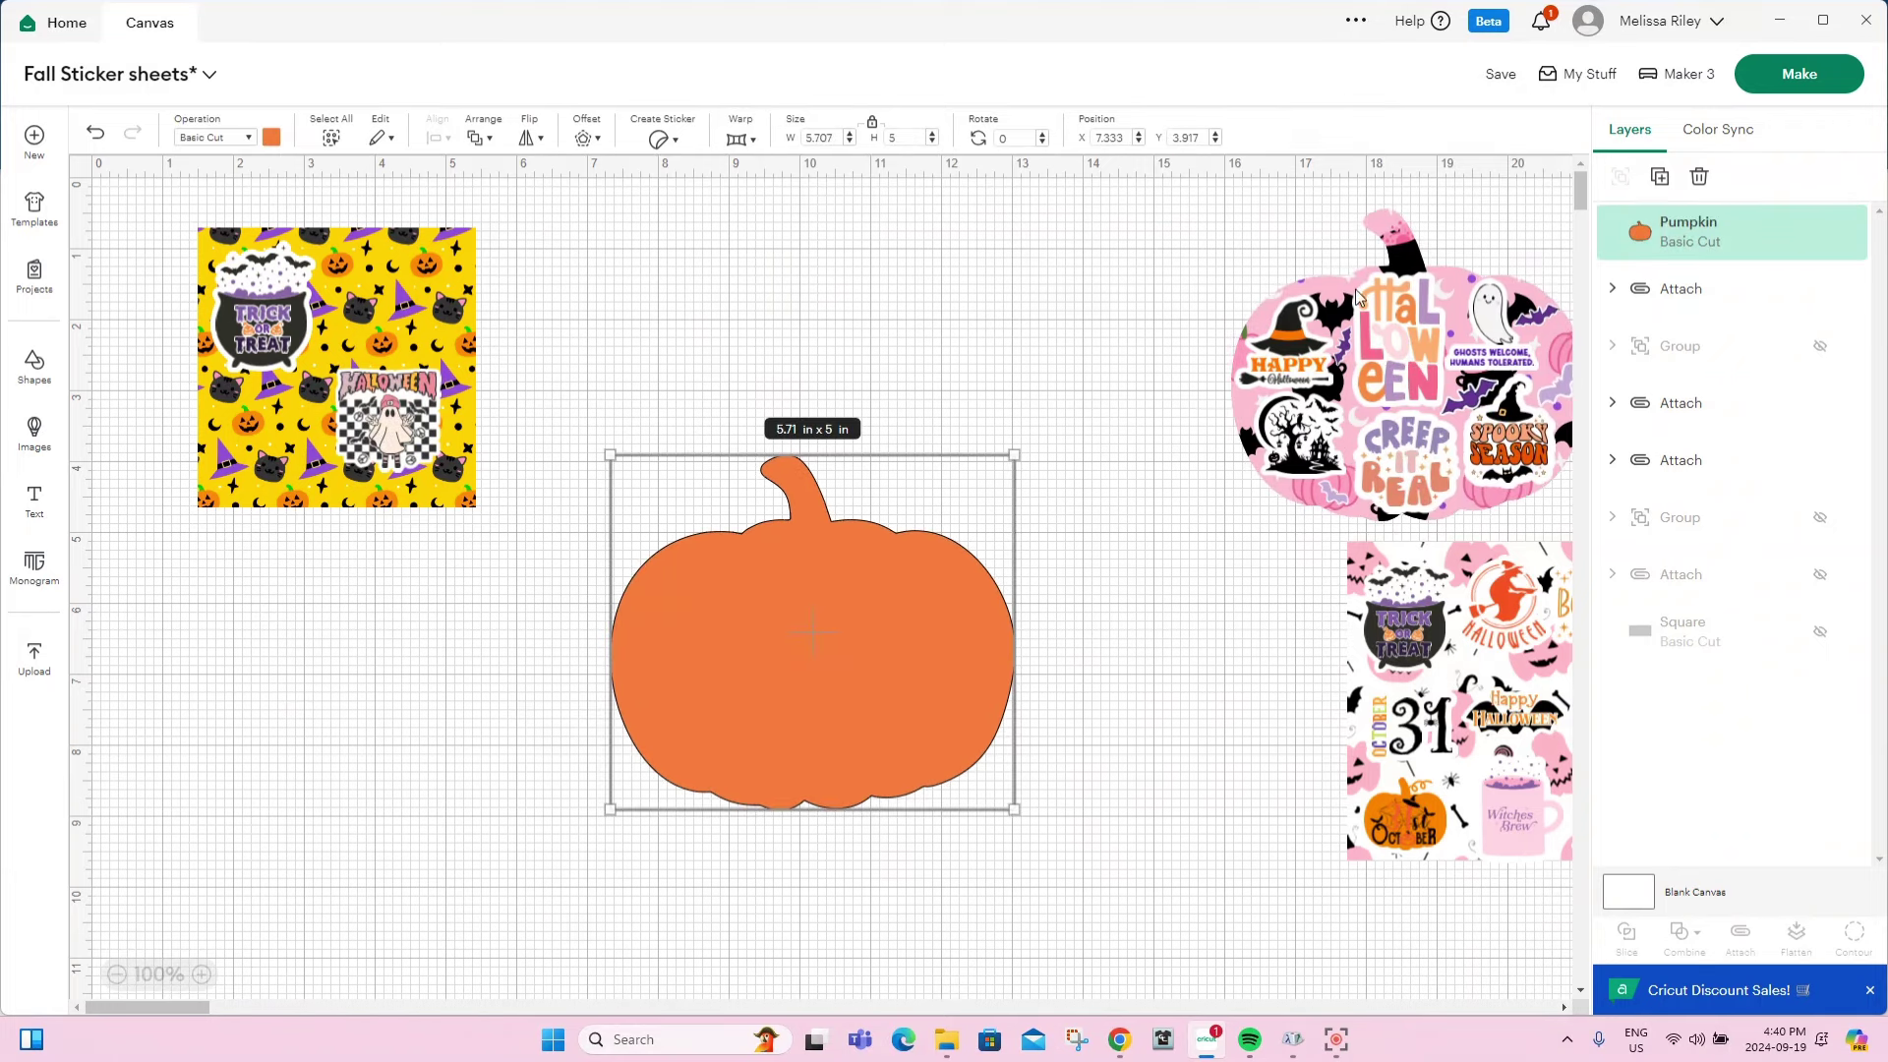
pyautogui.moveTo(768, 677); pyautogui.dragTo(813, 652)
# Add the pink pumpkin, bat and cauldron image from a halloween pattern search, enlarge it to about 7.28 × 7.28 in and cover the orange pumpkin.
pyautogui.click(35, 433)
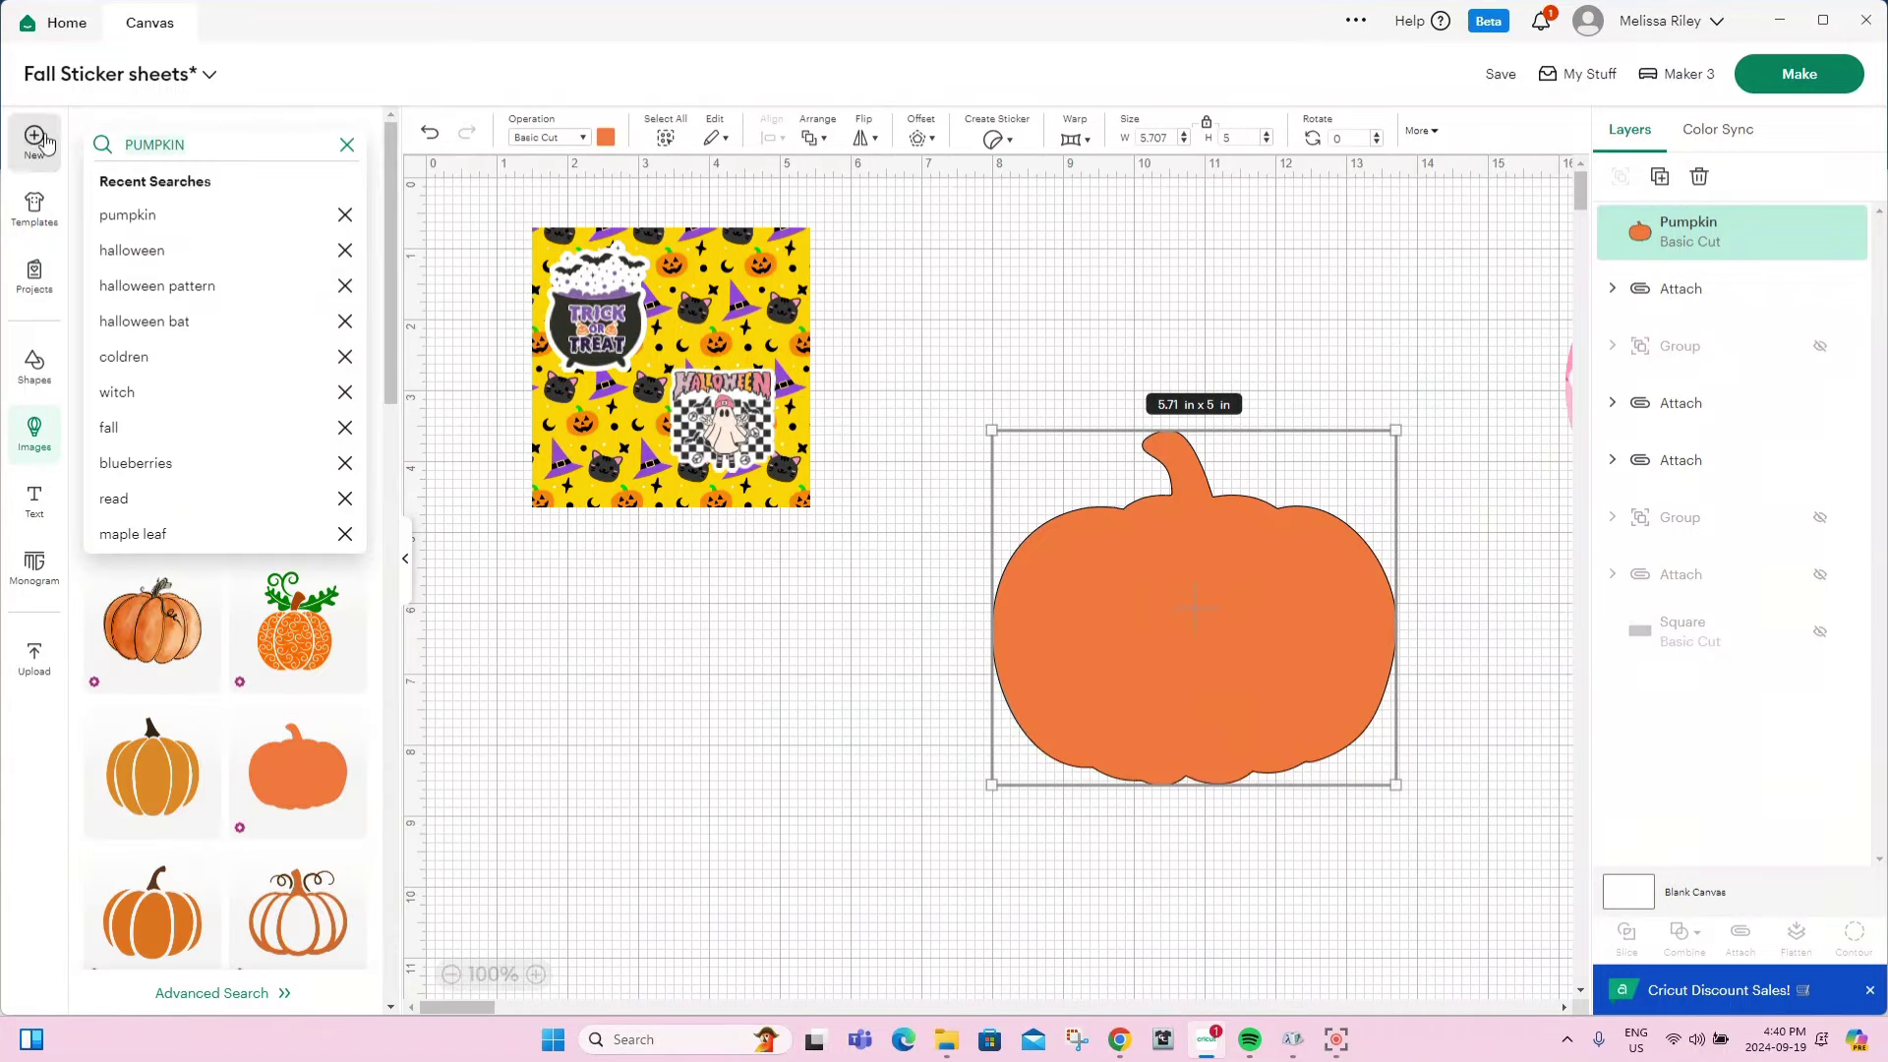
pyautogui.click(181, 285)
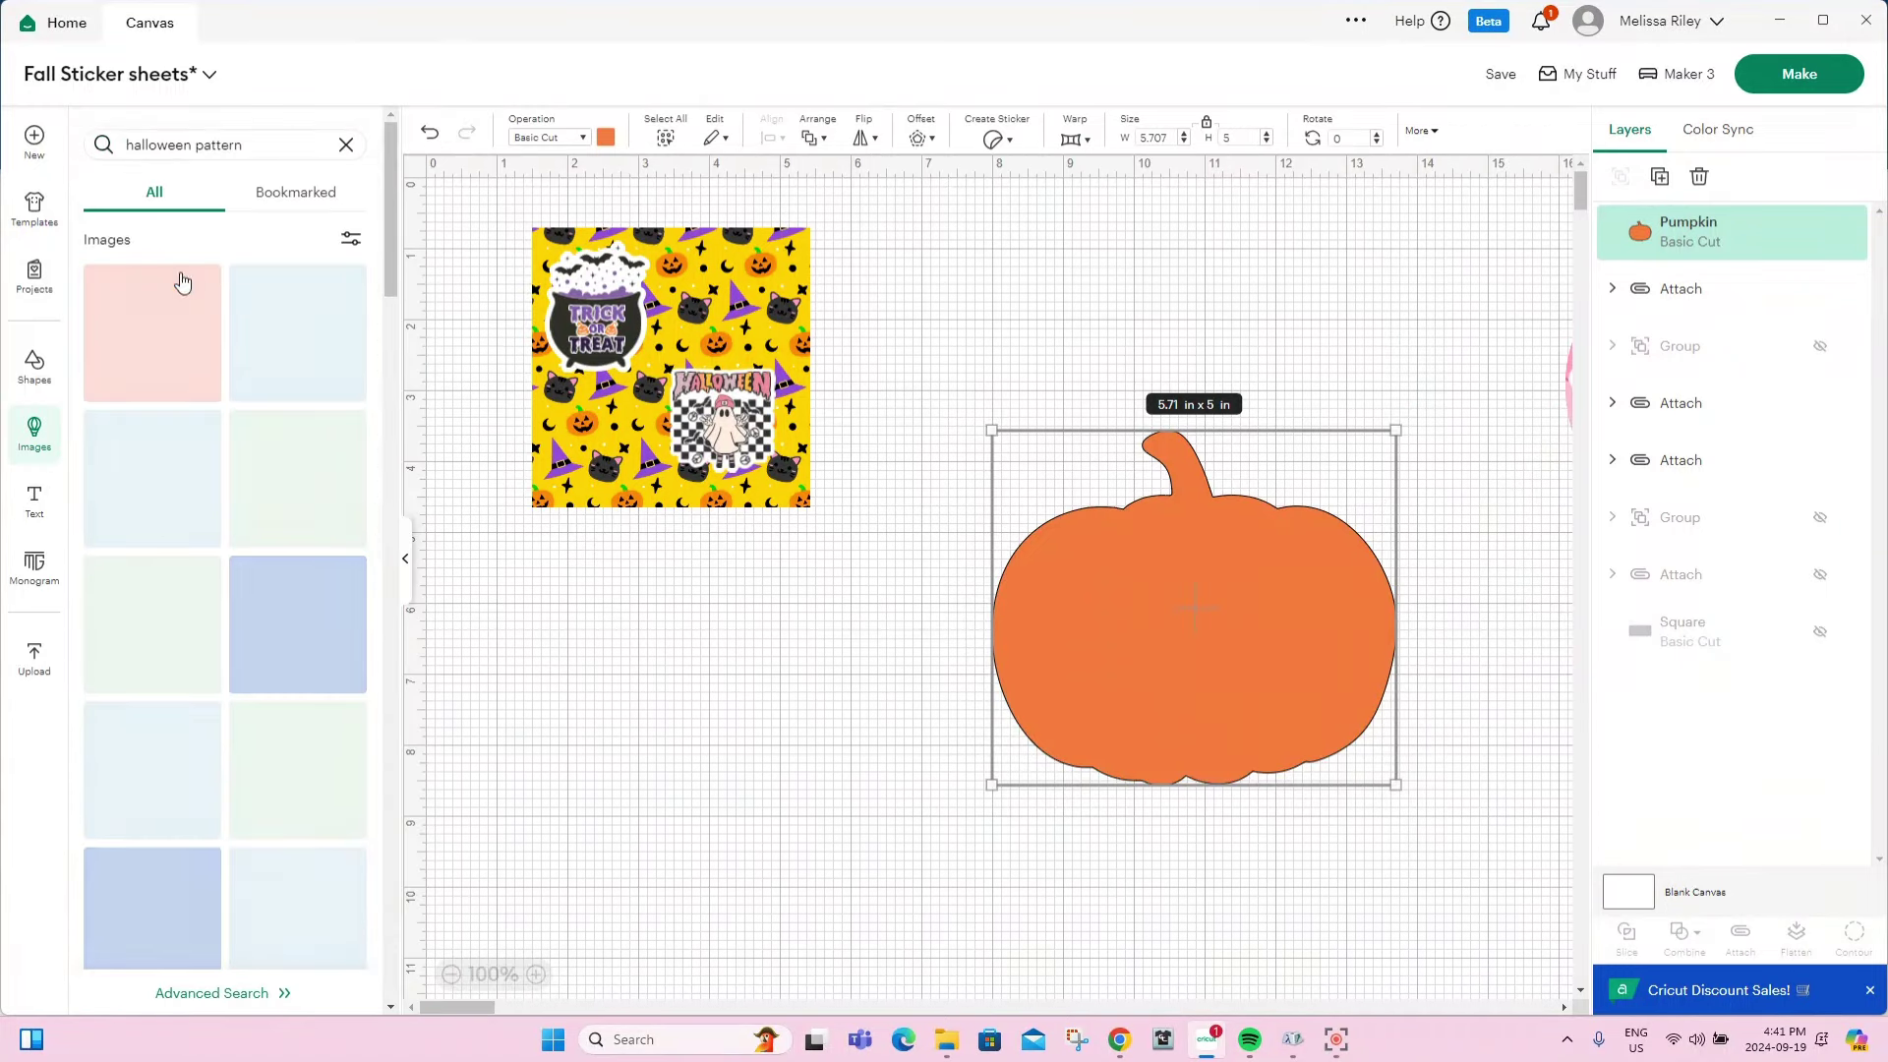
pyautogui.scroll(-6, 195, 337)
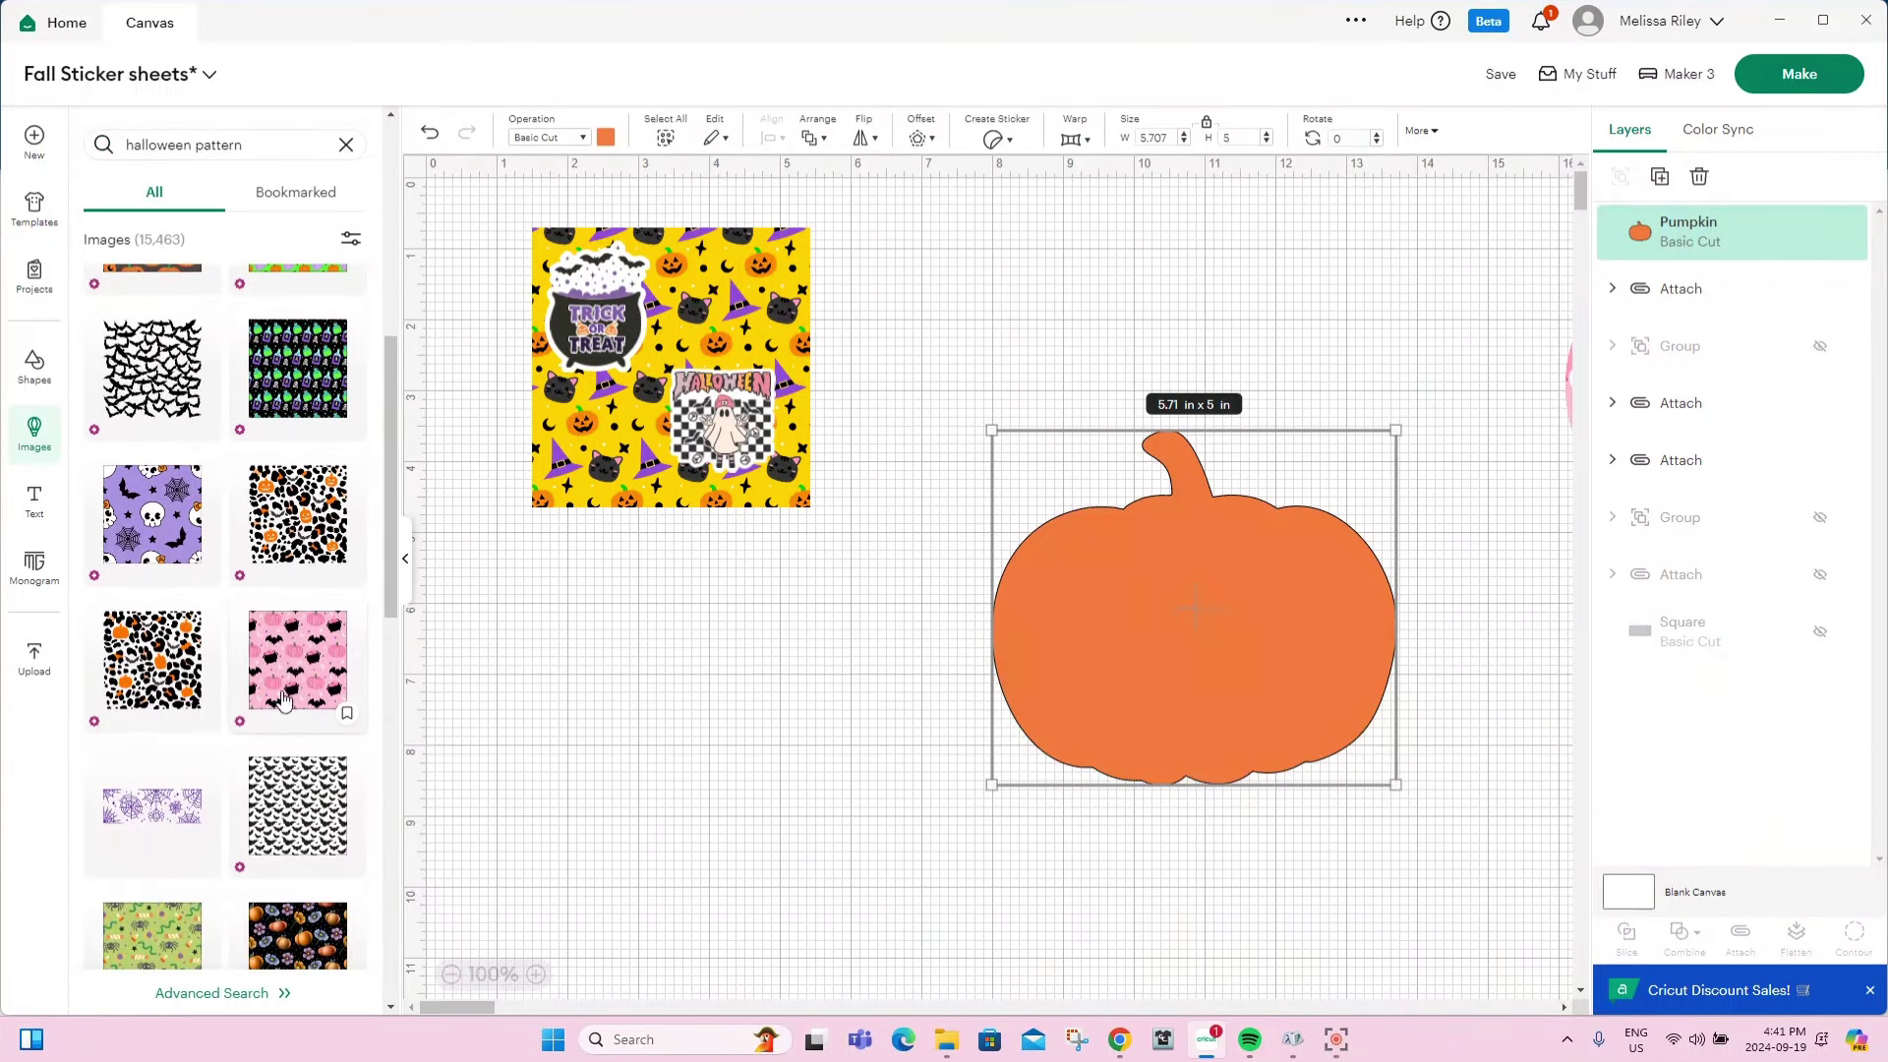
pyautogui.moveTo(732, 453); pyautogui.dragTo(1204, 616)
pyautogui.moveTo(1262, 694); pyautogui.dragTo(1484, 923)
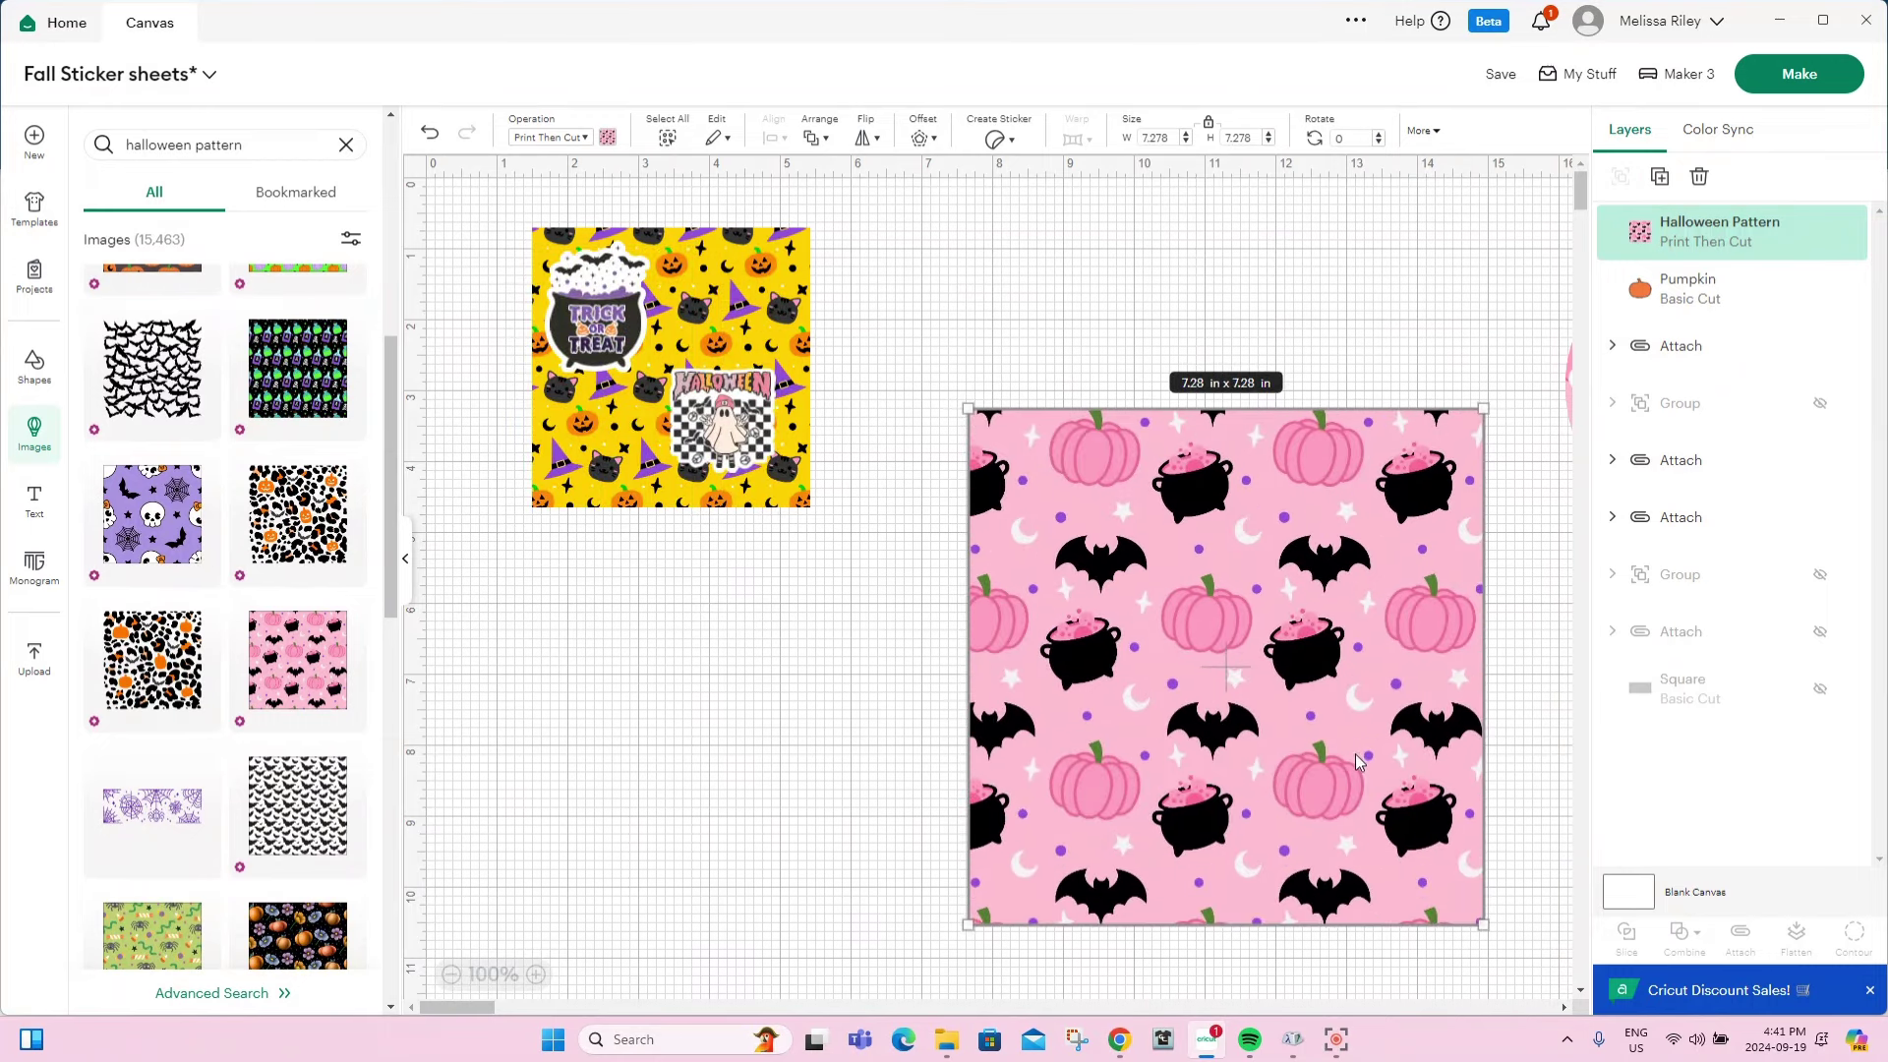
pyautogui.moveTo(1355, 754); pyautogui.dragTo(1341, 731)
pyautogui.click(34, 433)
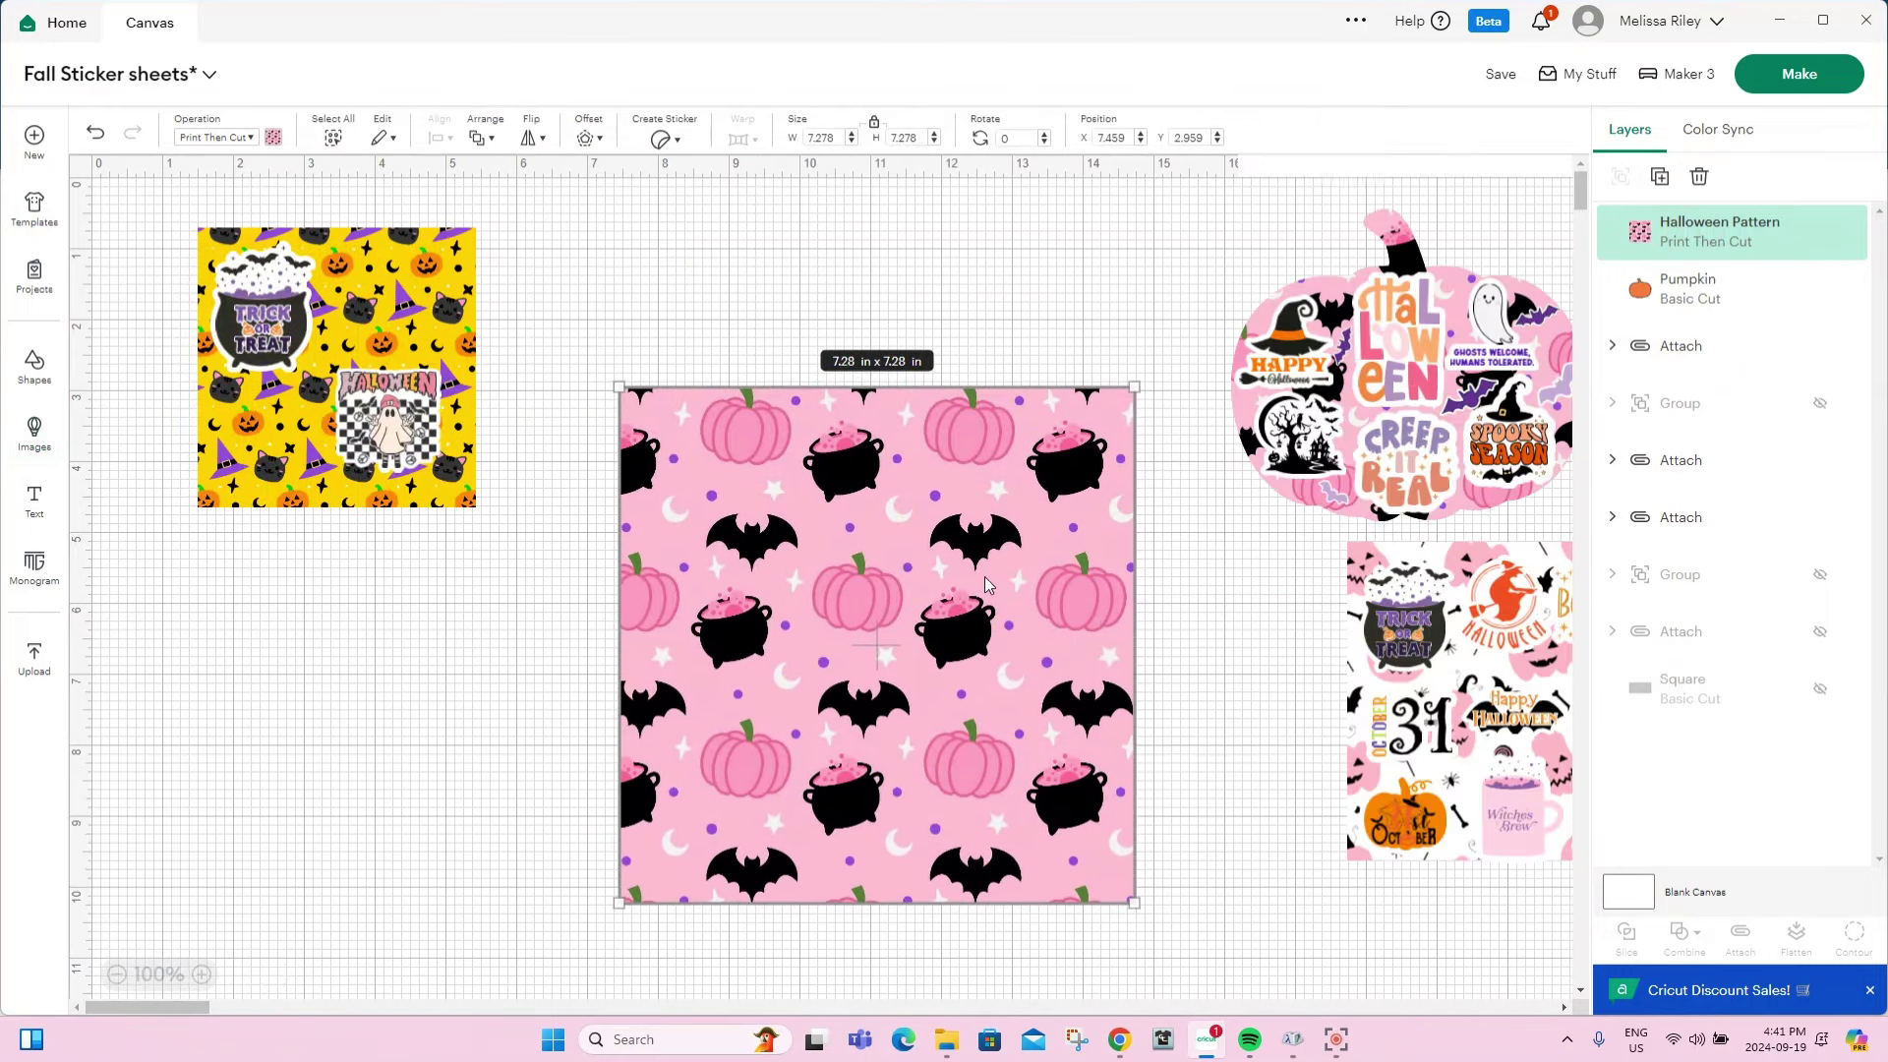
# Send the pink Halloween pattern to the back and position the orange pumpkin fully inside it.
pyautogui.rightClick(861, 568)
pyautogui.click(973, 472)
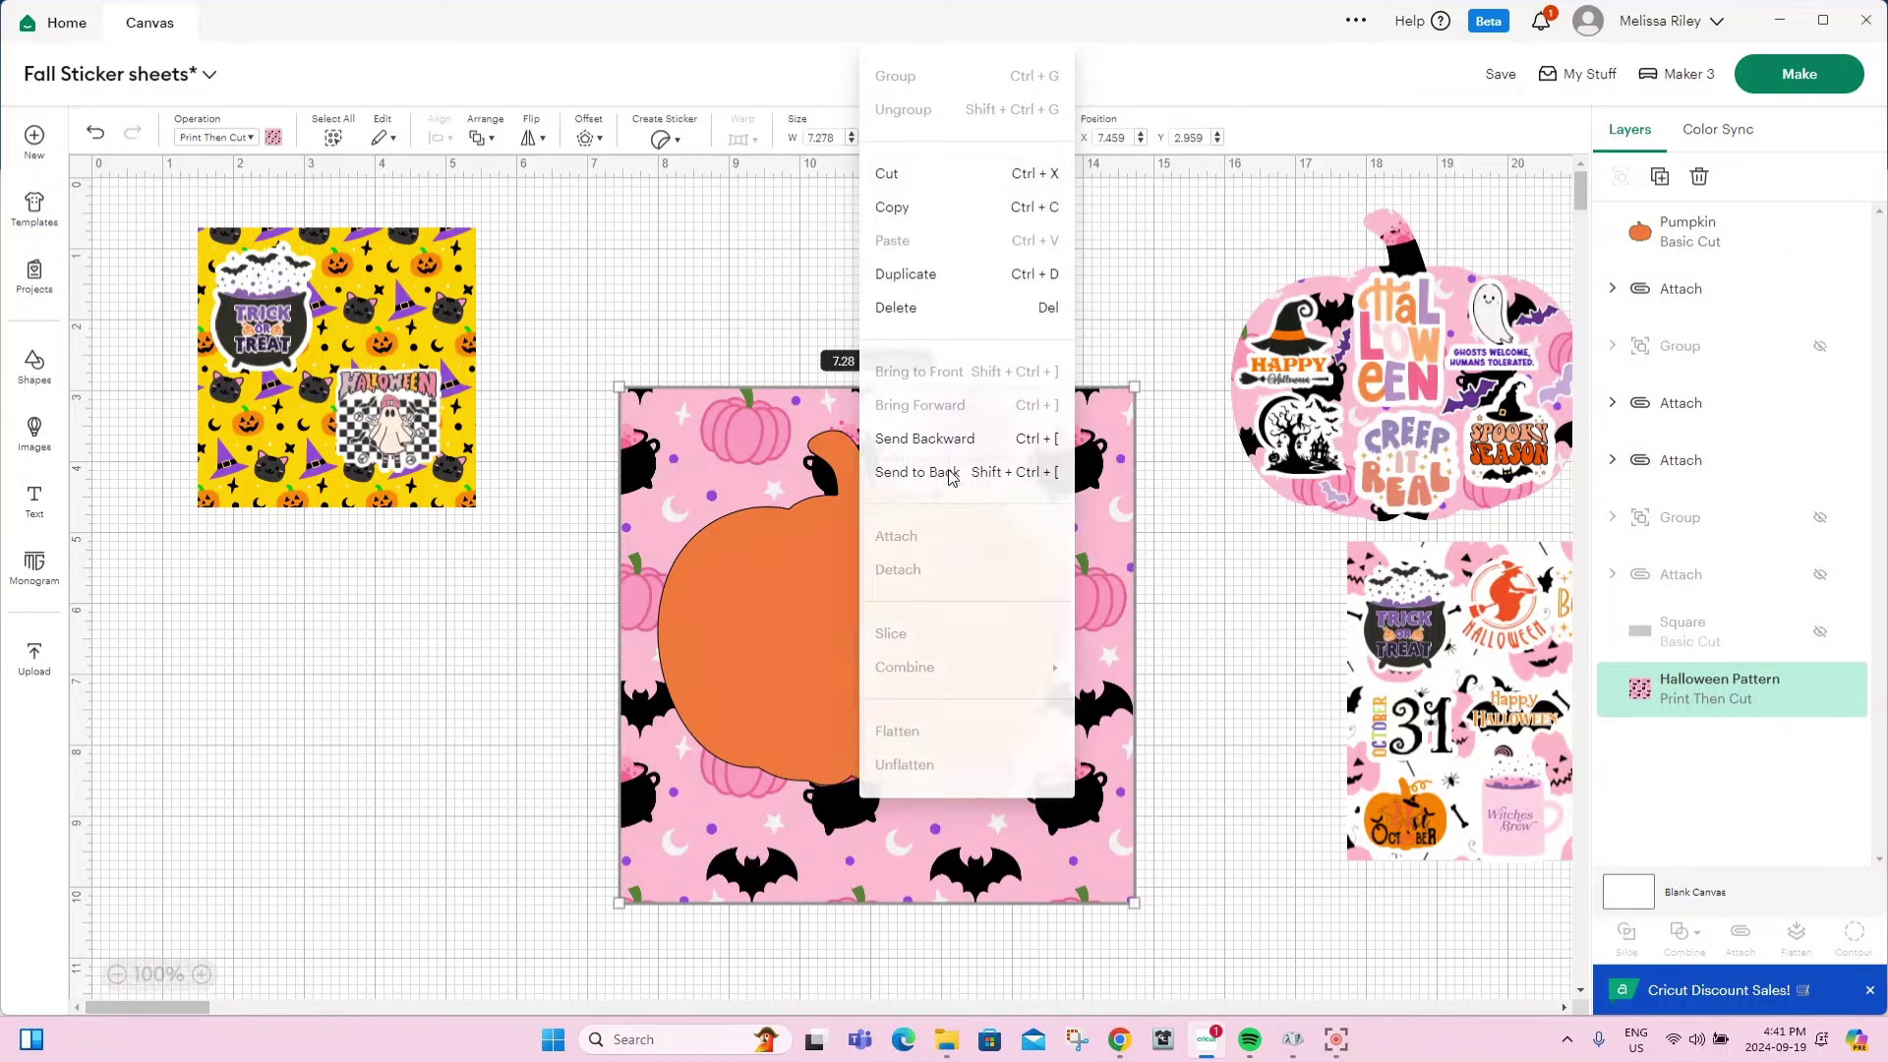
pyautogui.moveTo(924, 686)
pyautogui.mouseDown()
pyautogui.moveTo(950, 755)
pyautogui.moveTo(970, 687)
pyautogui.moveTo(969, 717)
pyautogui.moveTo(985, 698)
pyautogui.moveTo(936, 700)
pyautogui.mouseUp()
pyautogui.click(1180, 776)
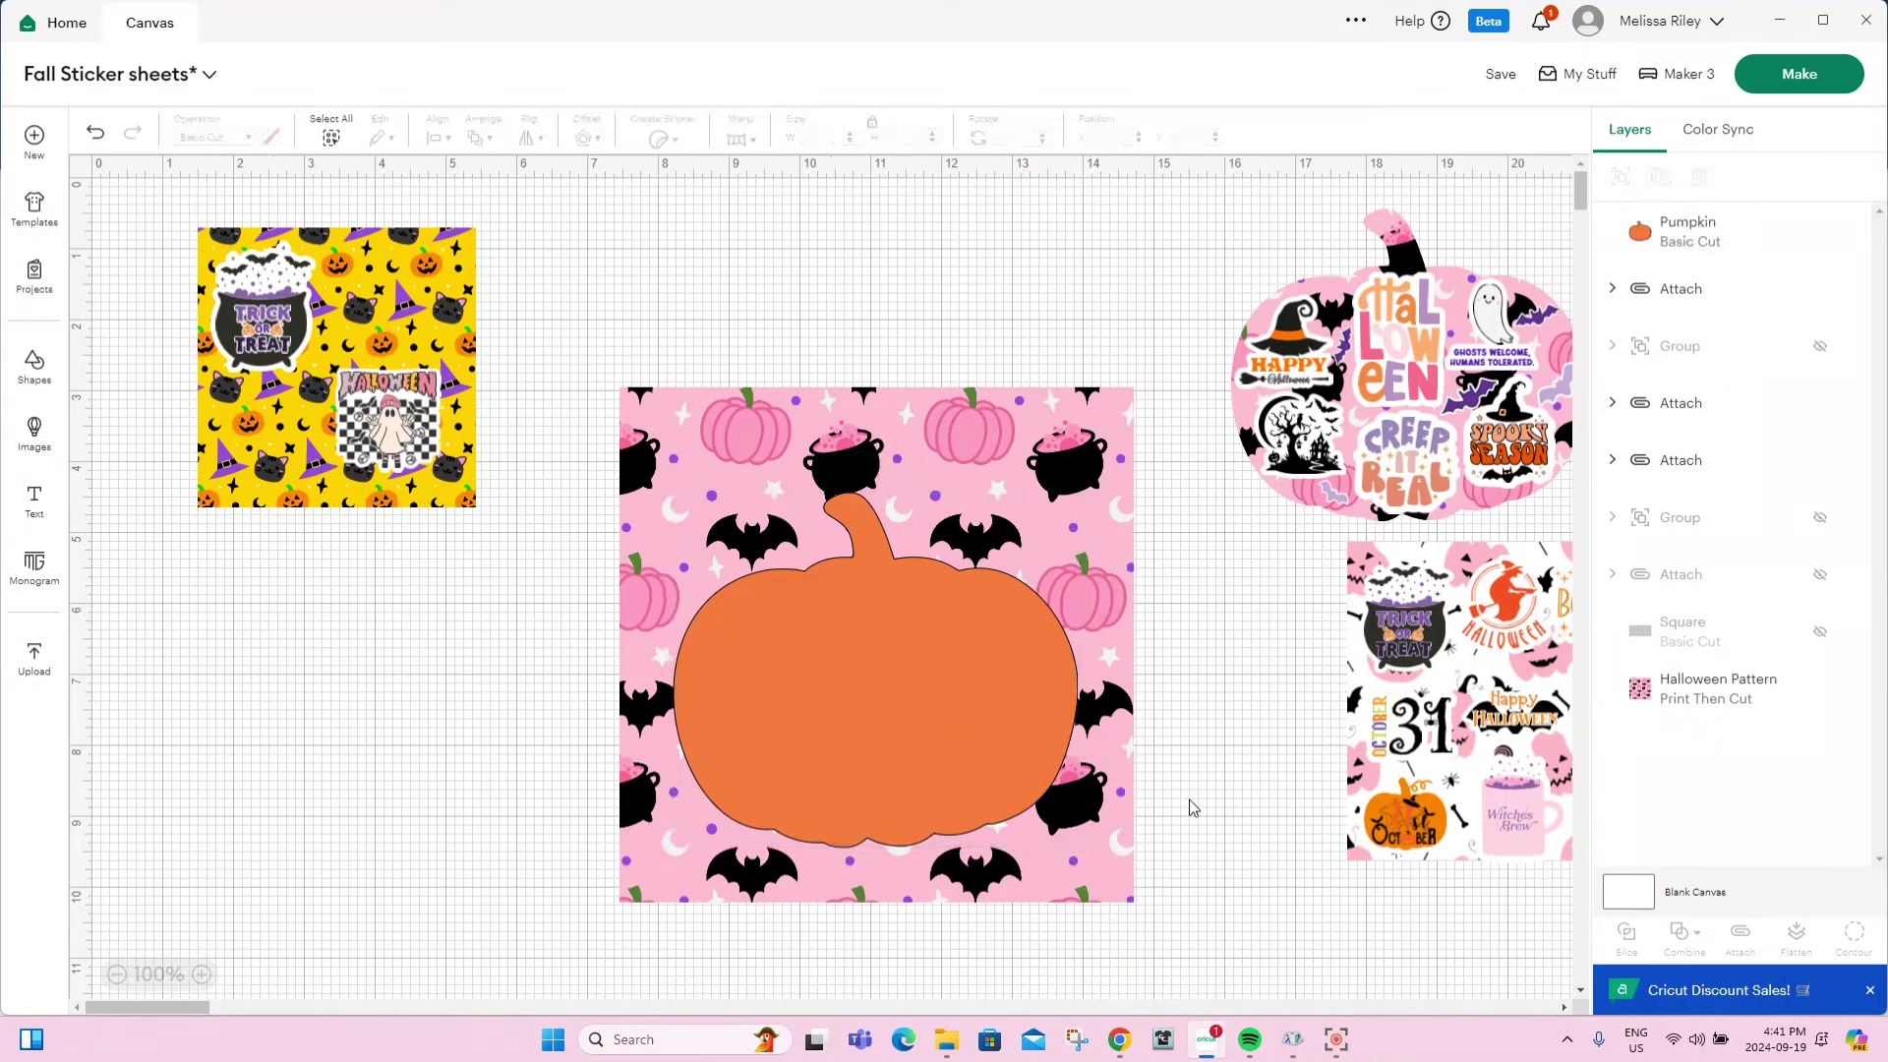
# Slice the orange pumpkin shape out of the pink pattern and move the resulting pieces apart.
pyautogui.moveTo(1227, 895); pyautogui.dragTo(822, 696)
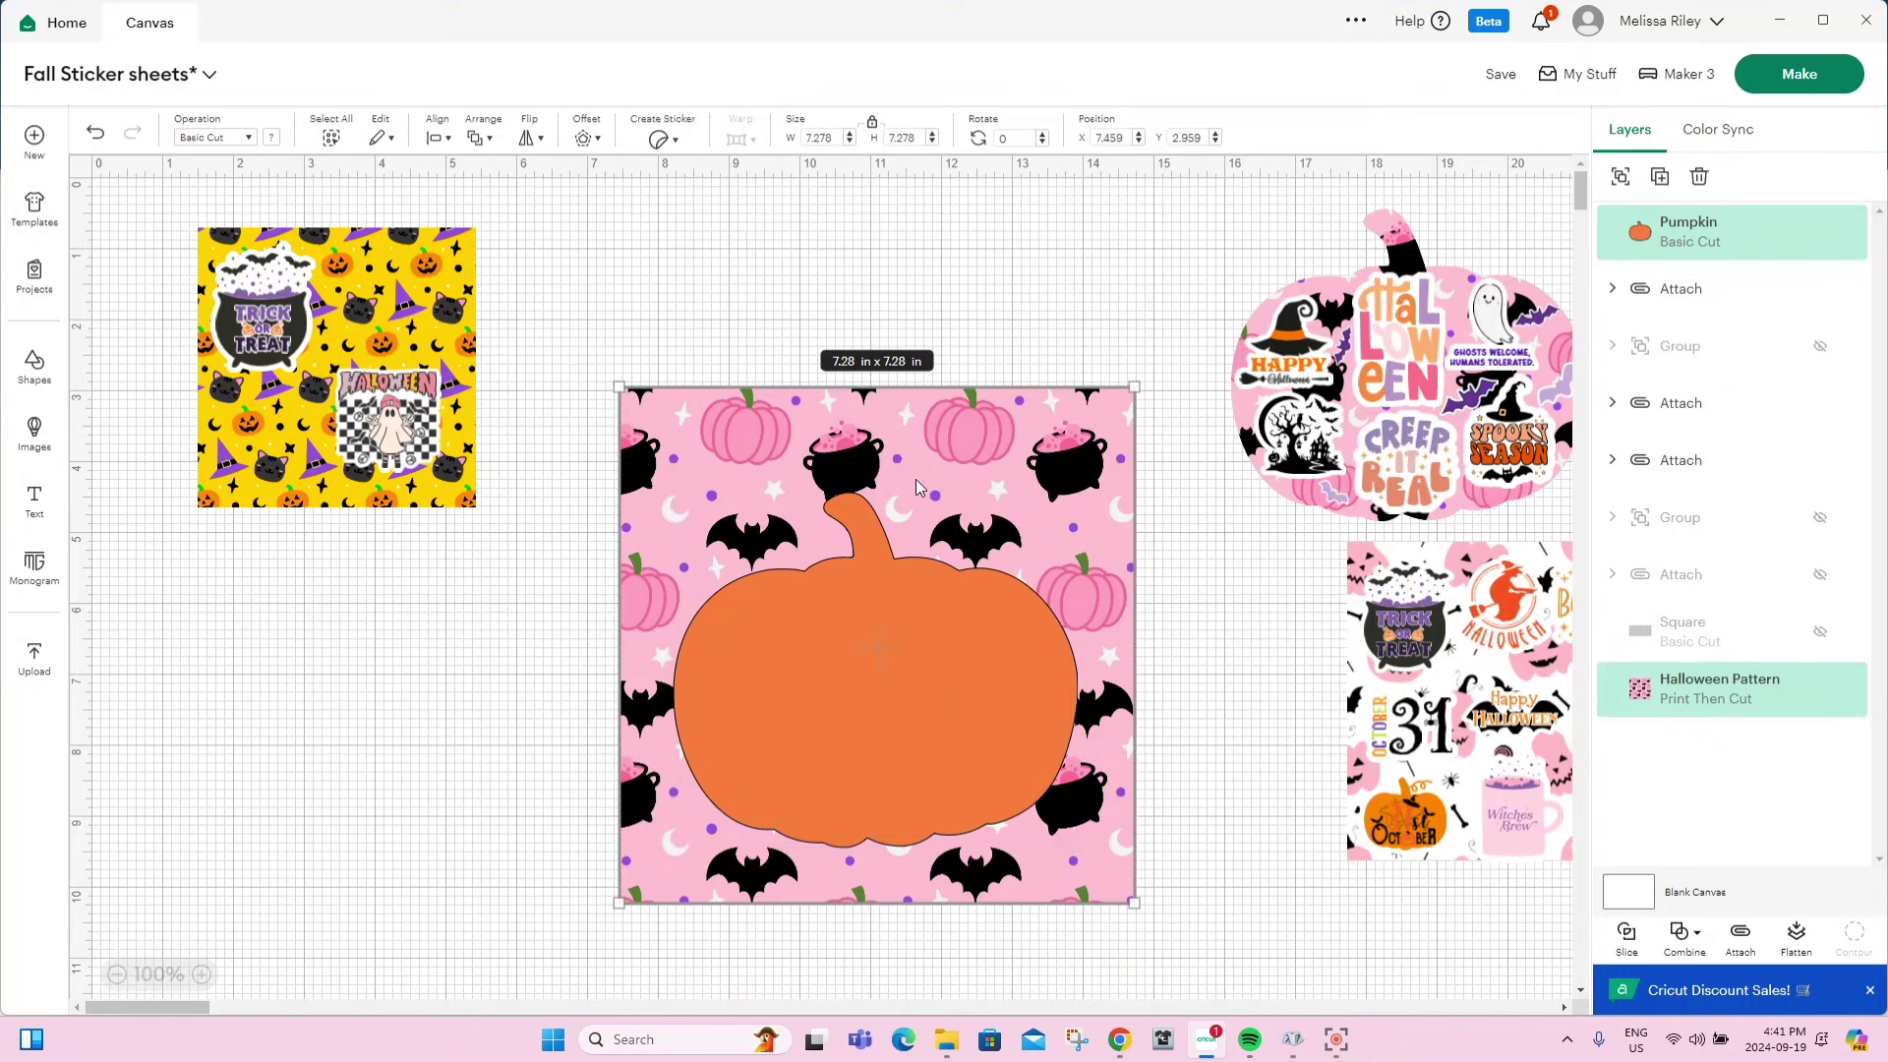
pyautogui.click(1628, 944)
pyautogui.click(883, 454)
pyautogui.moveTo(883, 454); pyautogui.dragTo(460, 515)
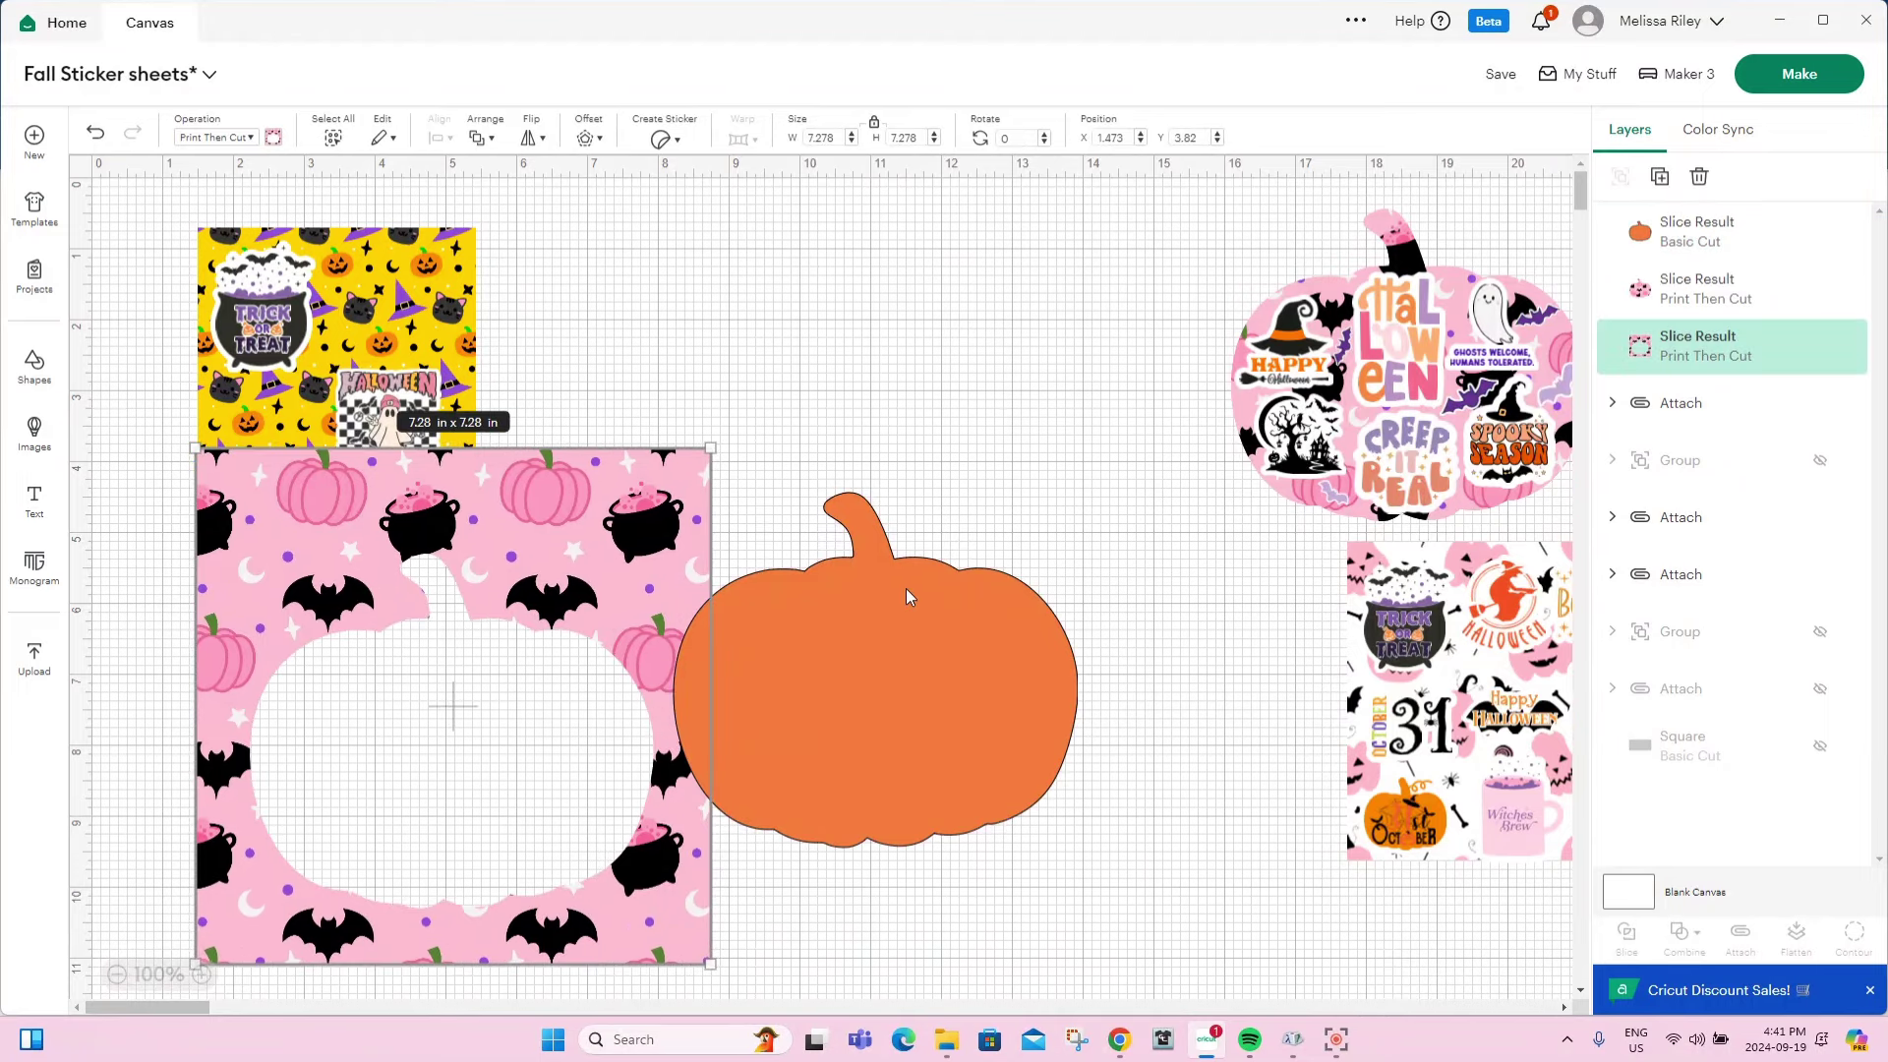
pyautogui.moveTo(905, 595); pyautogui.dragTo(532, 595)
pyautogui.moveTo(885, 679); pyautogui.dragTo(979, 475)
# Delete the orange pumpkin and the leftover pattern frame, and place the patterned pumpkin in the middle of the canvas.
pyautogui.click(748, 806)
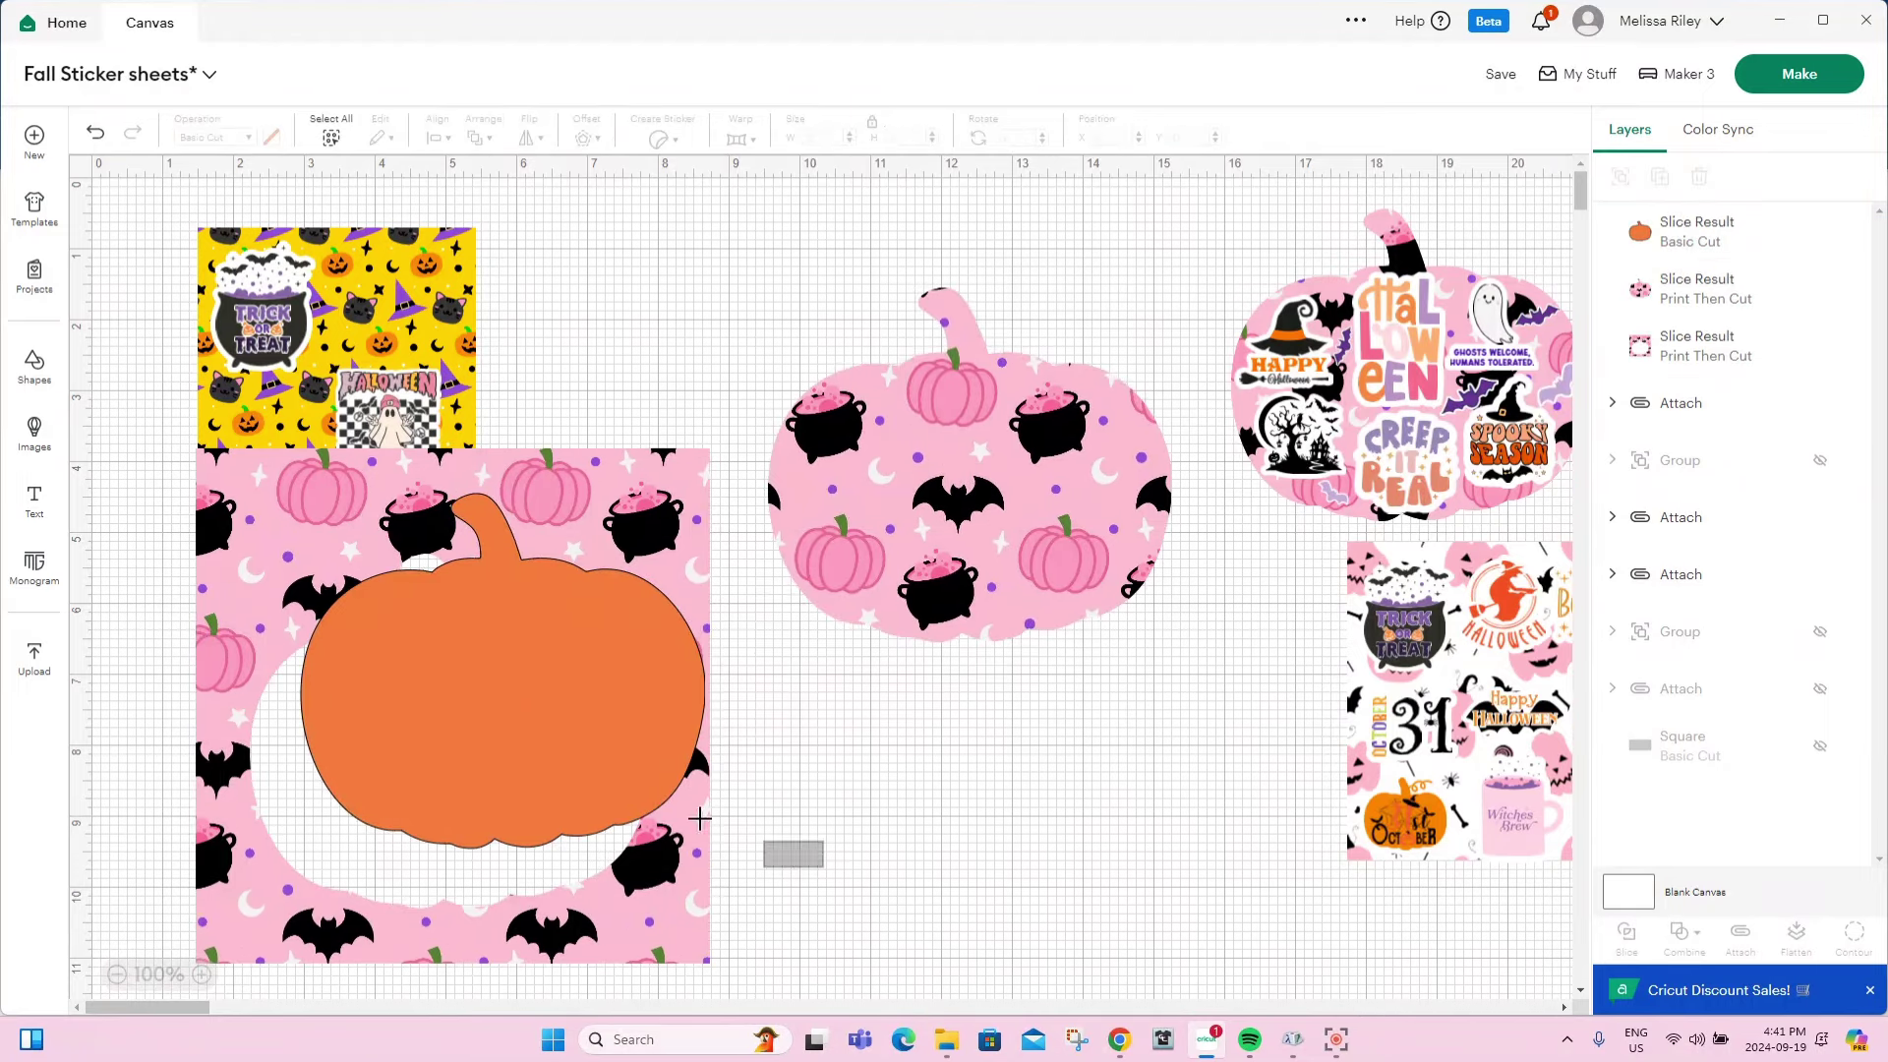
pyautogui.moveTo(699, 819); pyautogui.dragTo(560, 750)
pyautogui.press('Delete')
pyautogui.moveTo(995, 464); pyautogui.dragTo(847, 498)
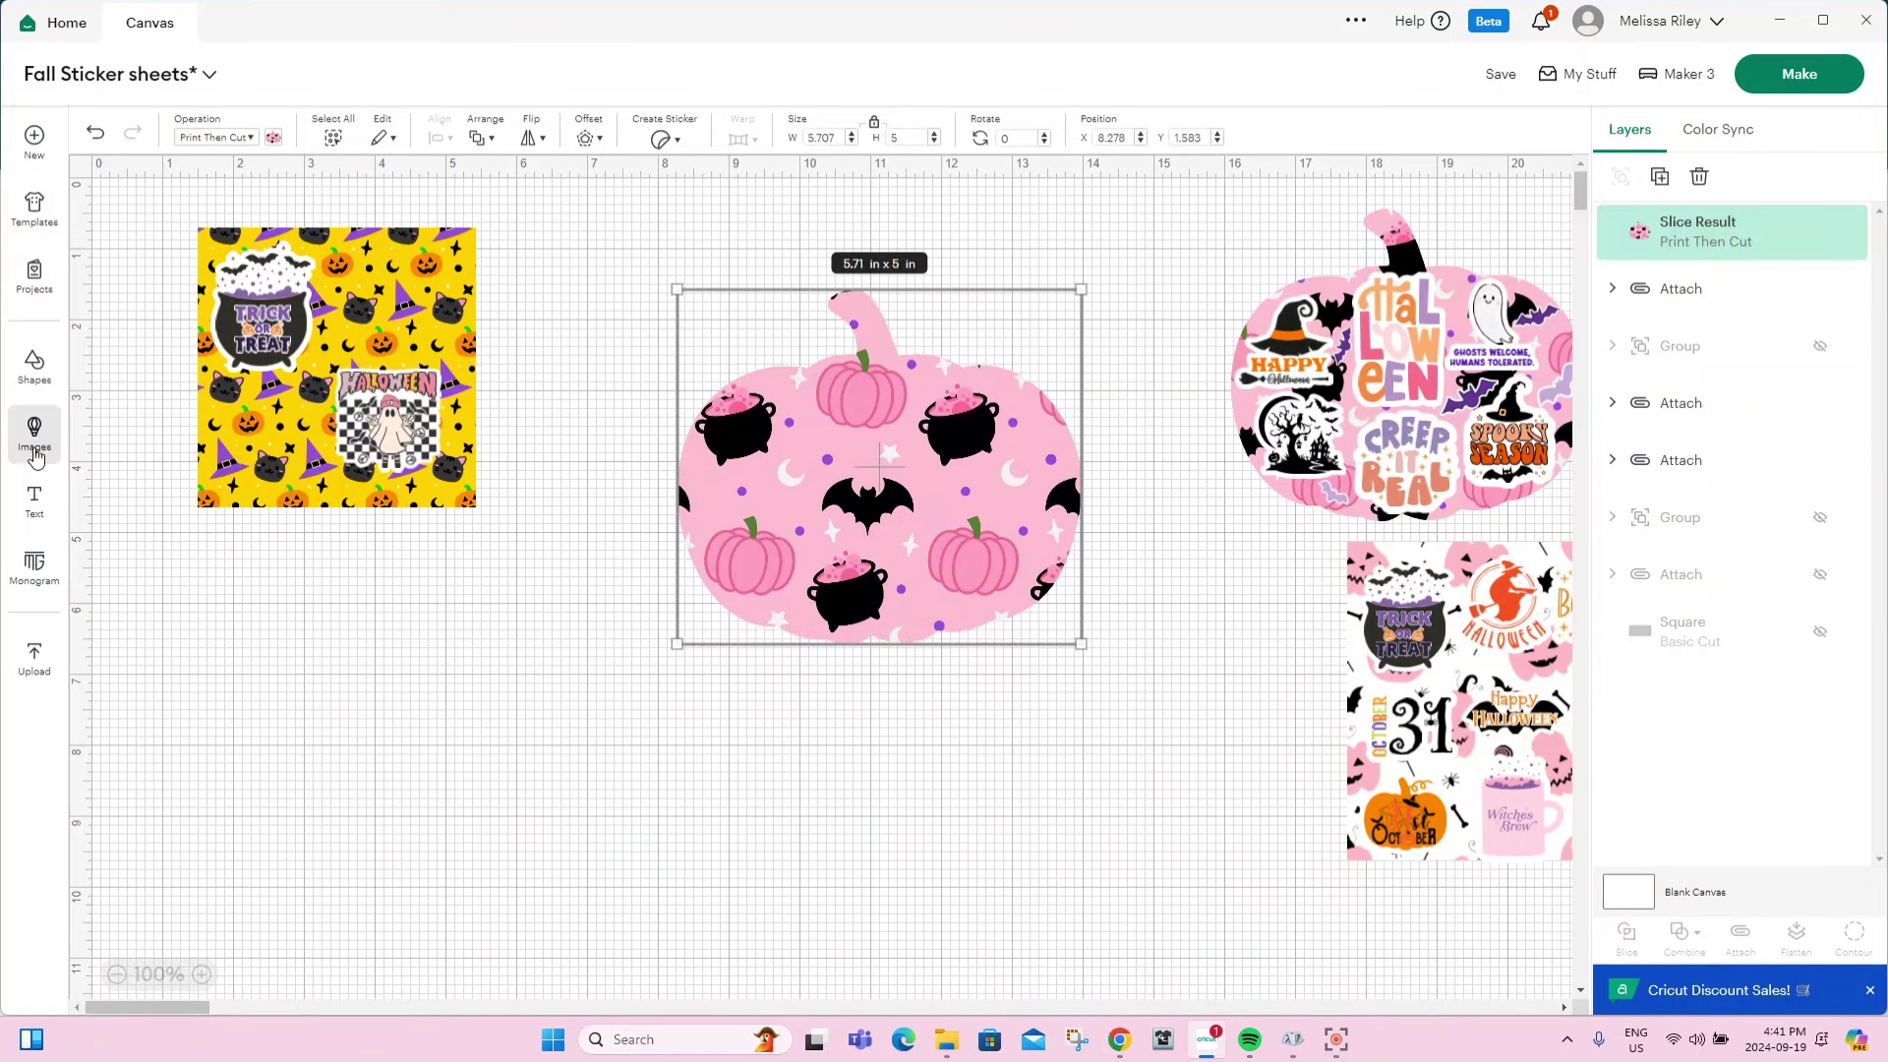
# Add the Happy Halloween lettering from a halloween image search and shrink it to about 3.36 × 3.13 in below the yellow sheet.
pyautogui.click(36, 437)
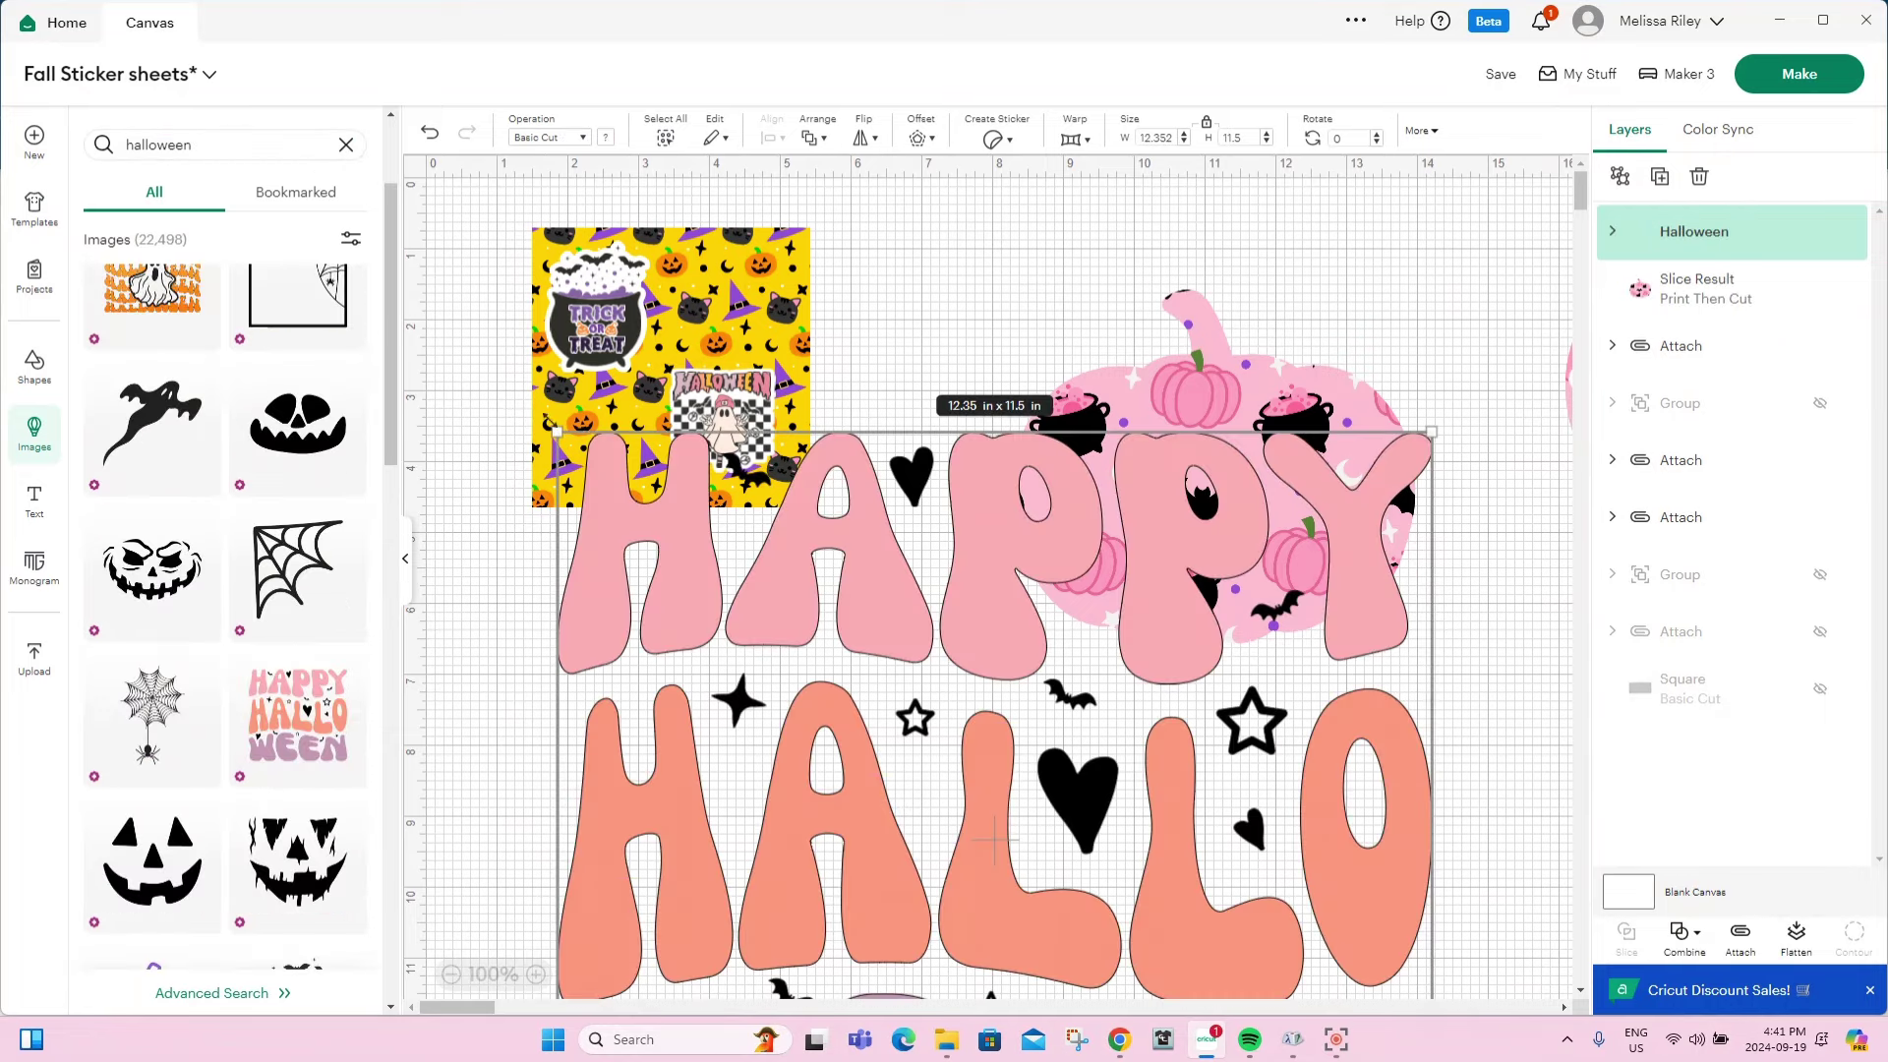
pyautogui.moveTo(1432, 428); pyautogui.dragTo(885, 935)
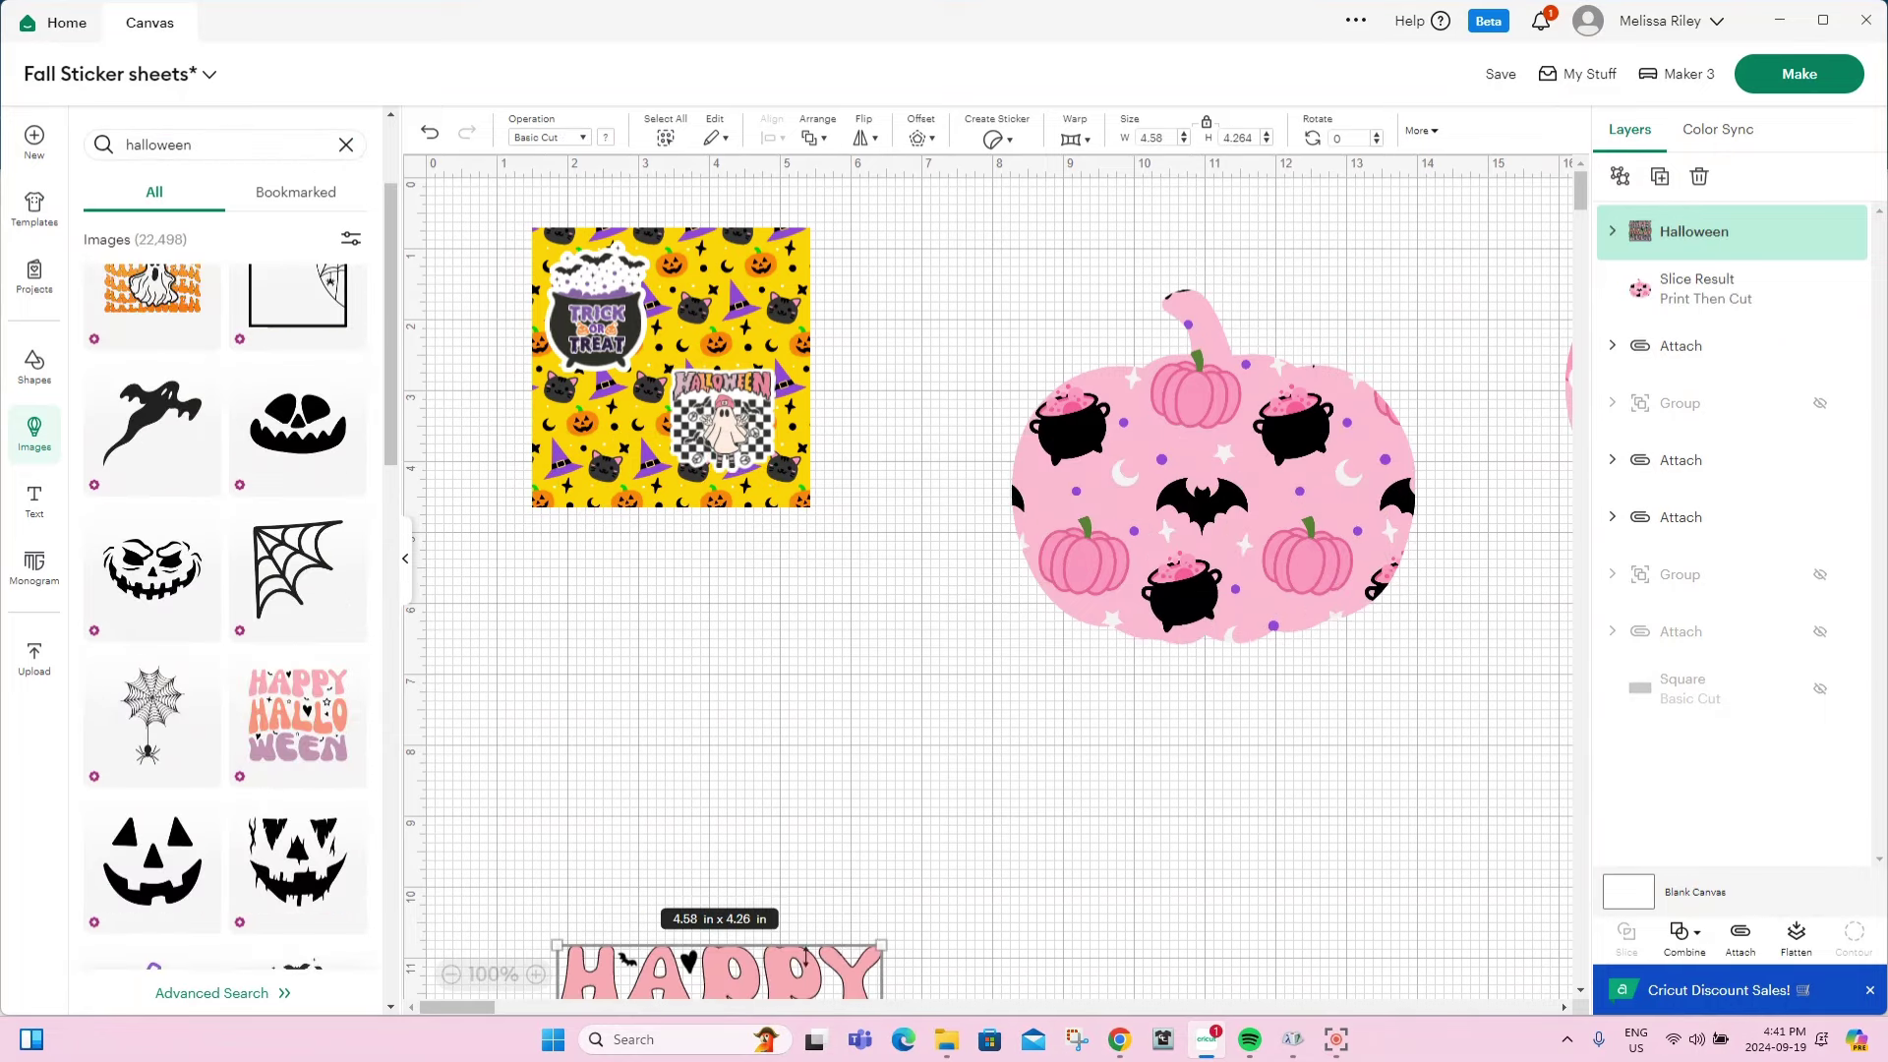
pyautogui.moveTo(718, 973); pyautogui.dragTo(818, 649)
pyautogui.moveTo(973, 909); pyautogui.dragTo(899, 774)
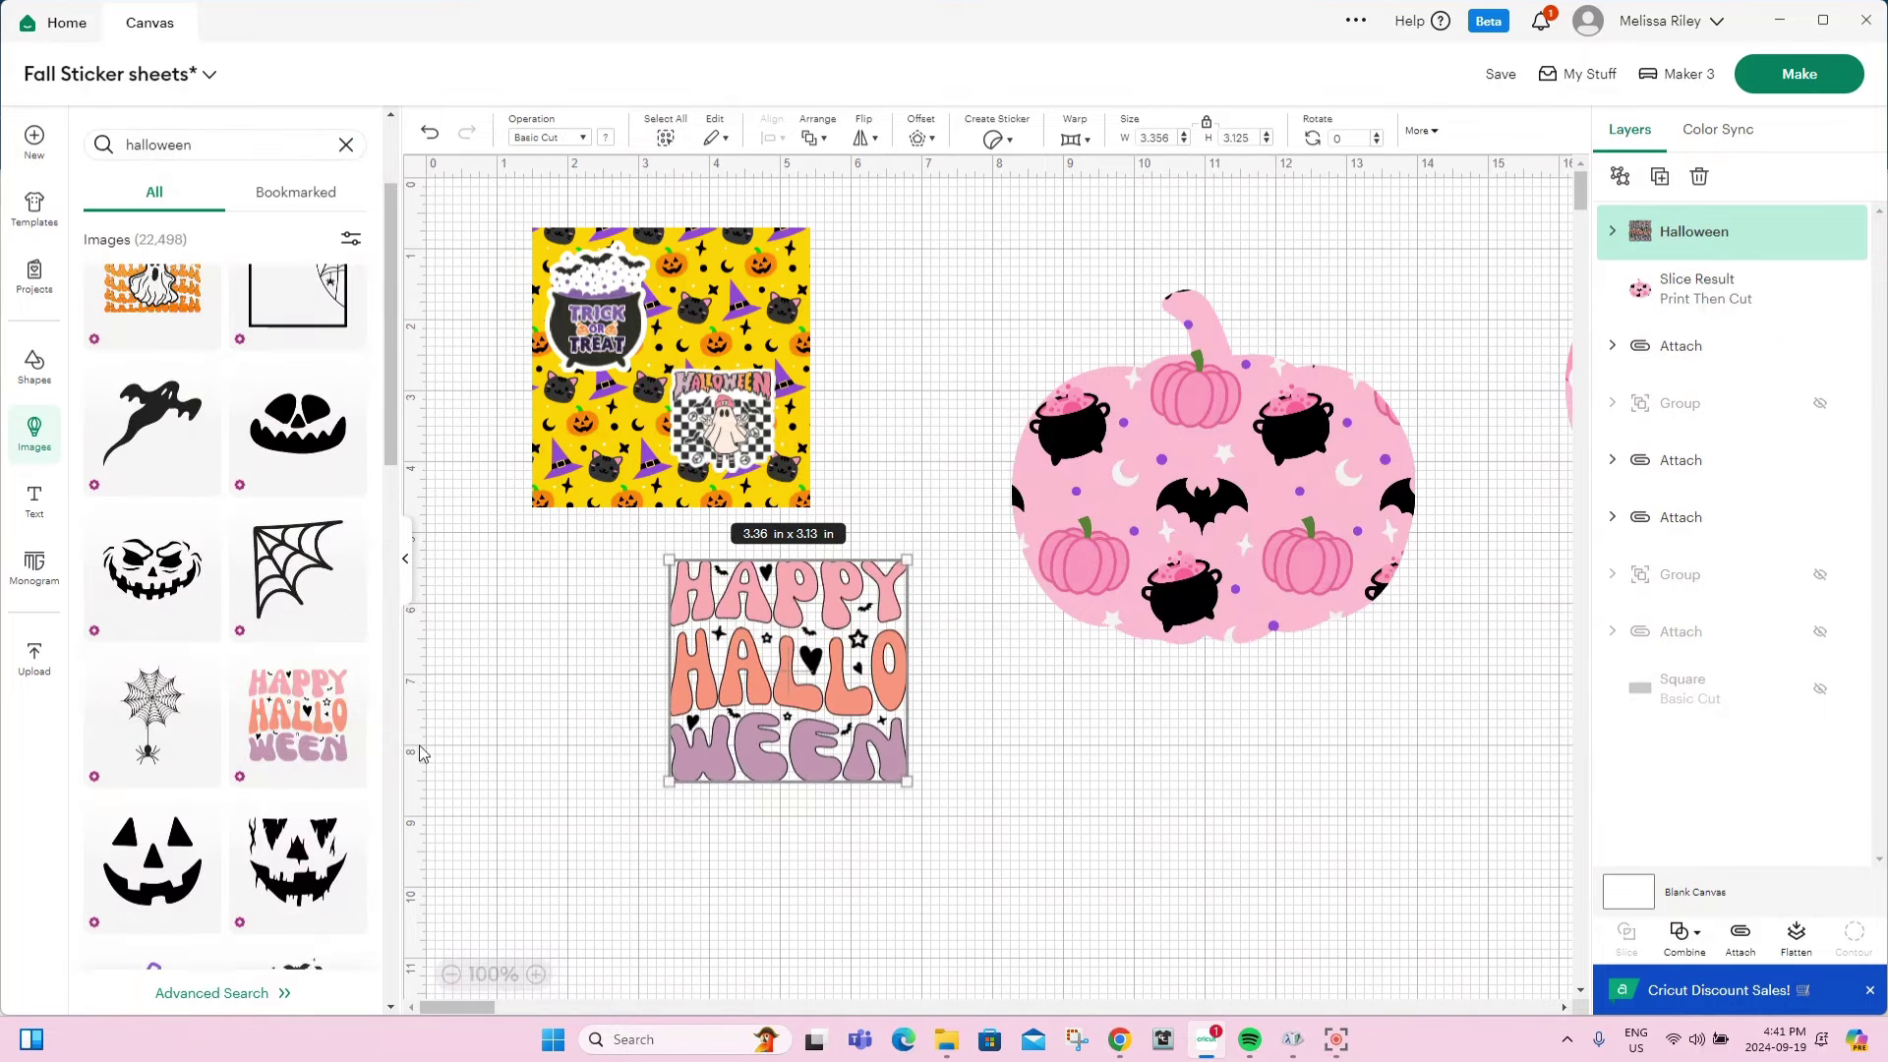
# Add a 0.090 in offset with round corners and welded offsets around the Happy Halloween lettering.
pyautogui.click(34, 465)
pyautogui.moveTo(364, 630); pyautogui.dragTo(447, 658)
pyautogui.click(582, 138)
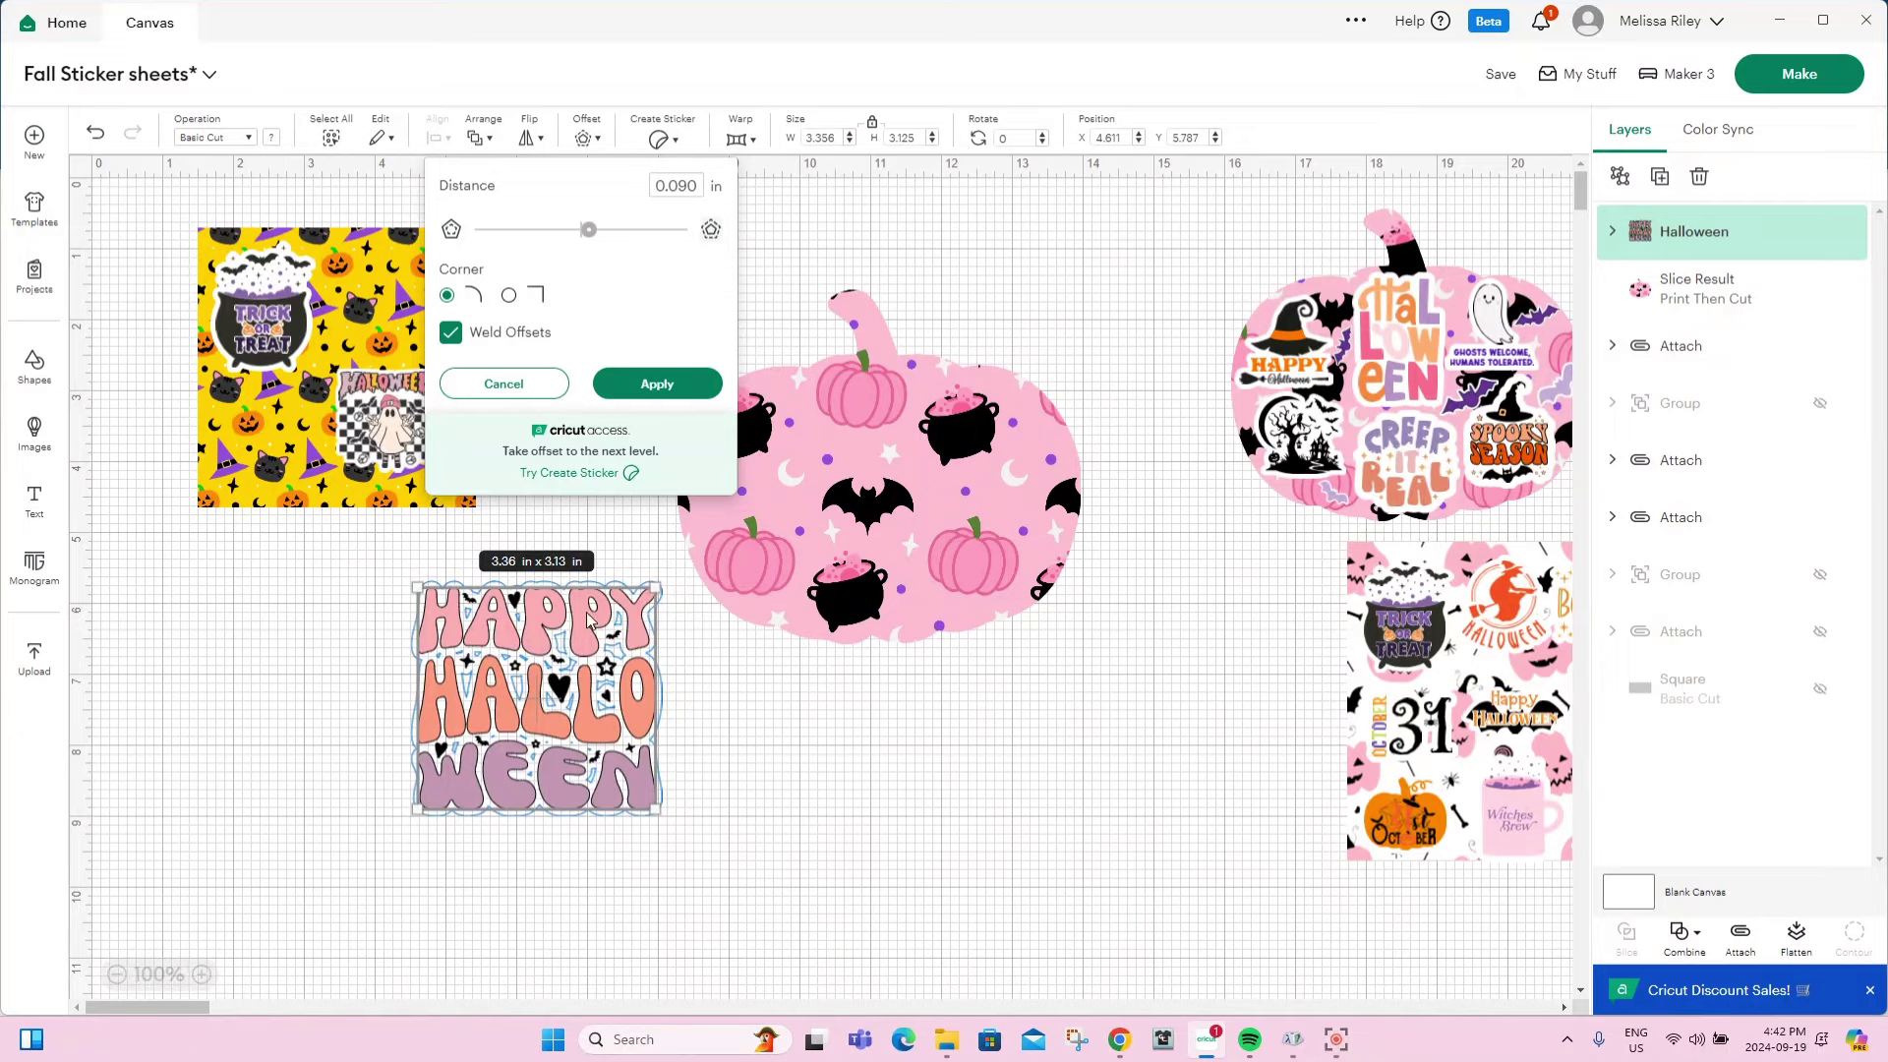
pyautogui.click(657, 384)
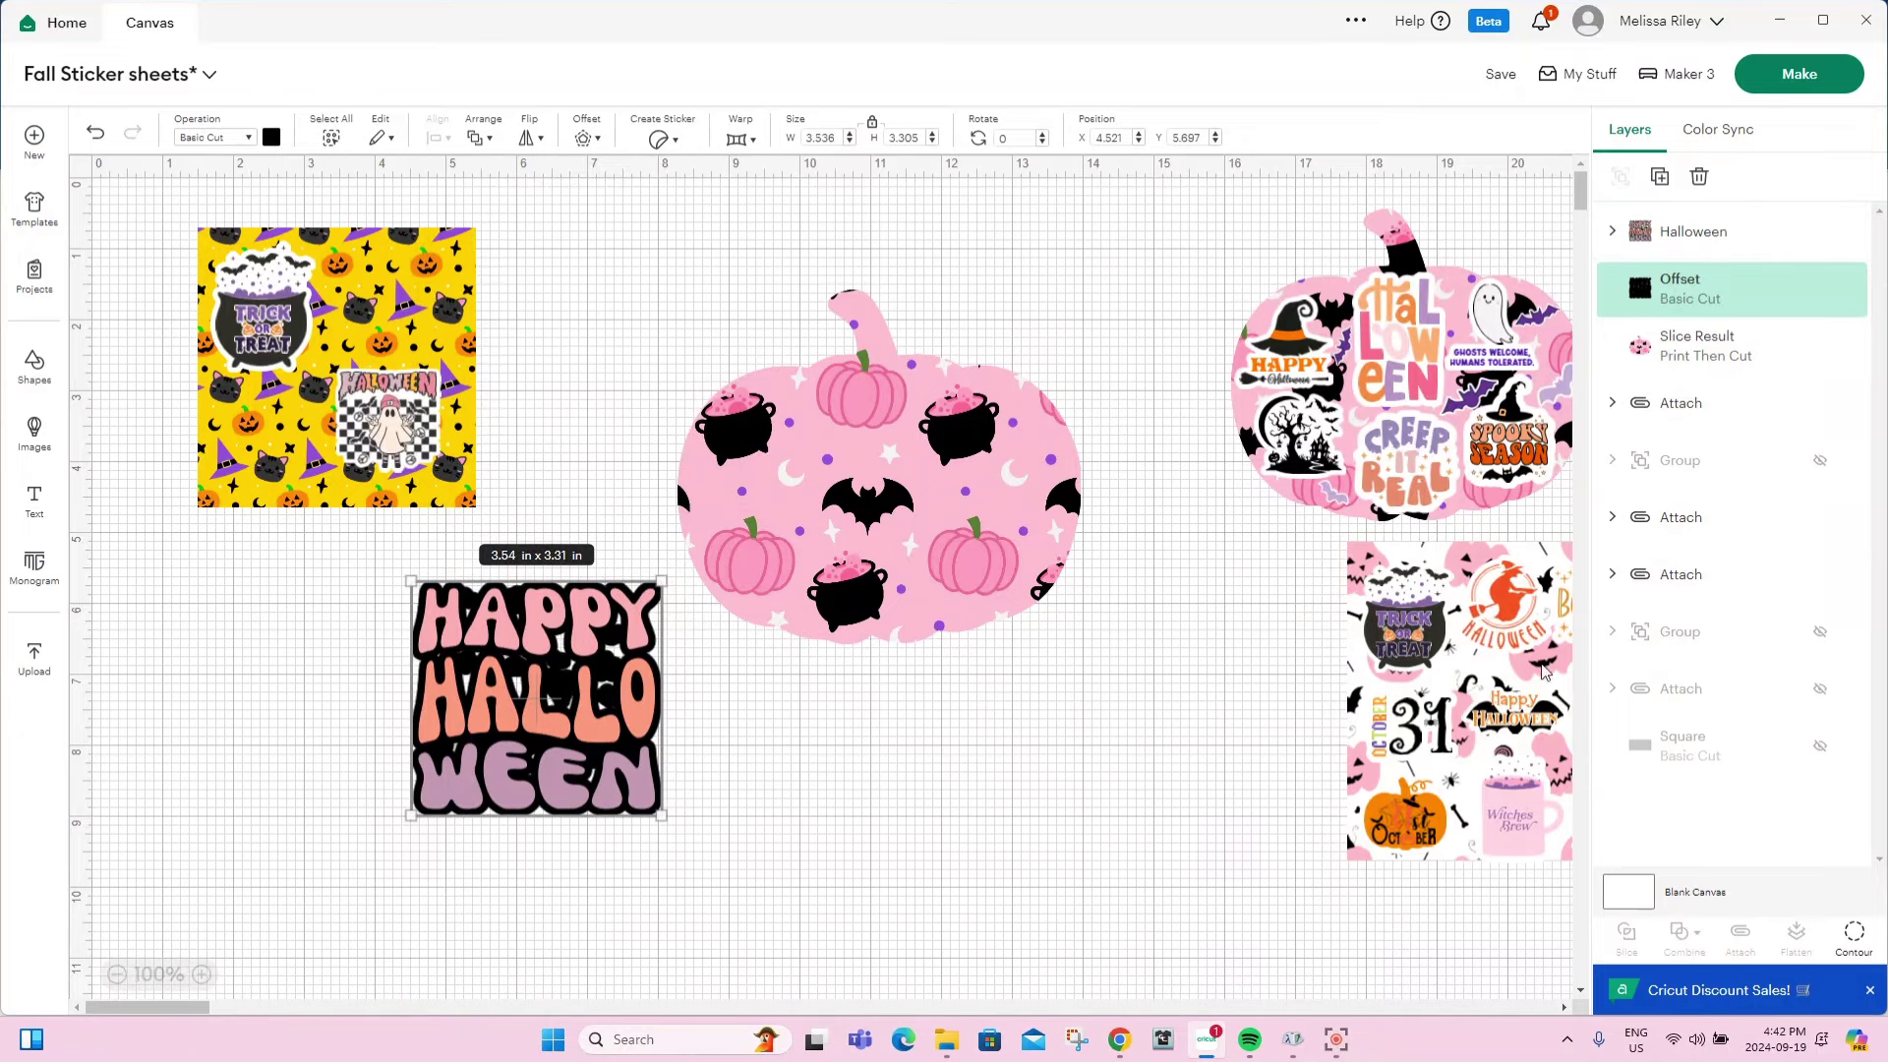
# Hide all inner contours of the lettering's offset, keeping only the solid outer shape.
pyautogui.click(1854, 934)
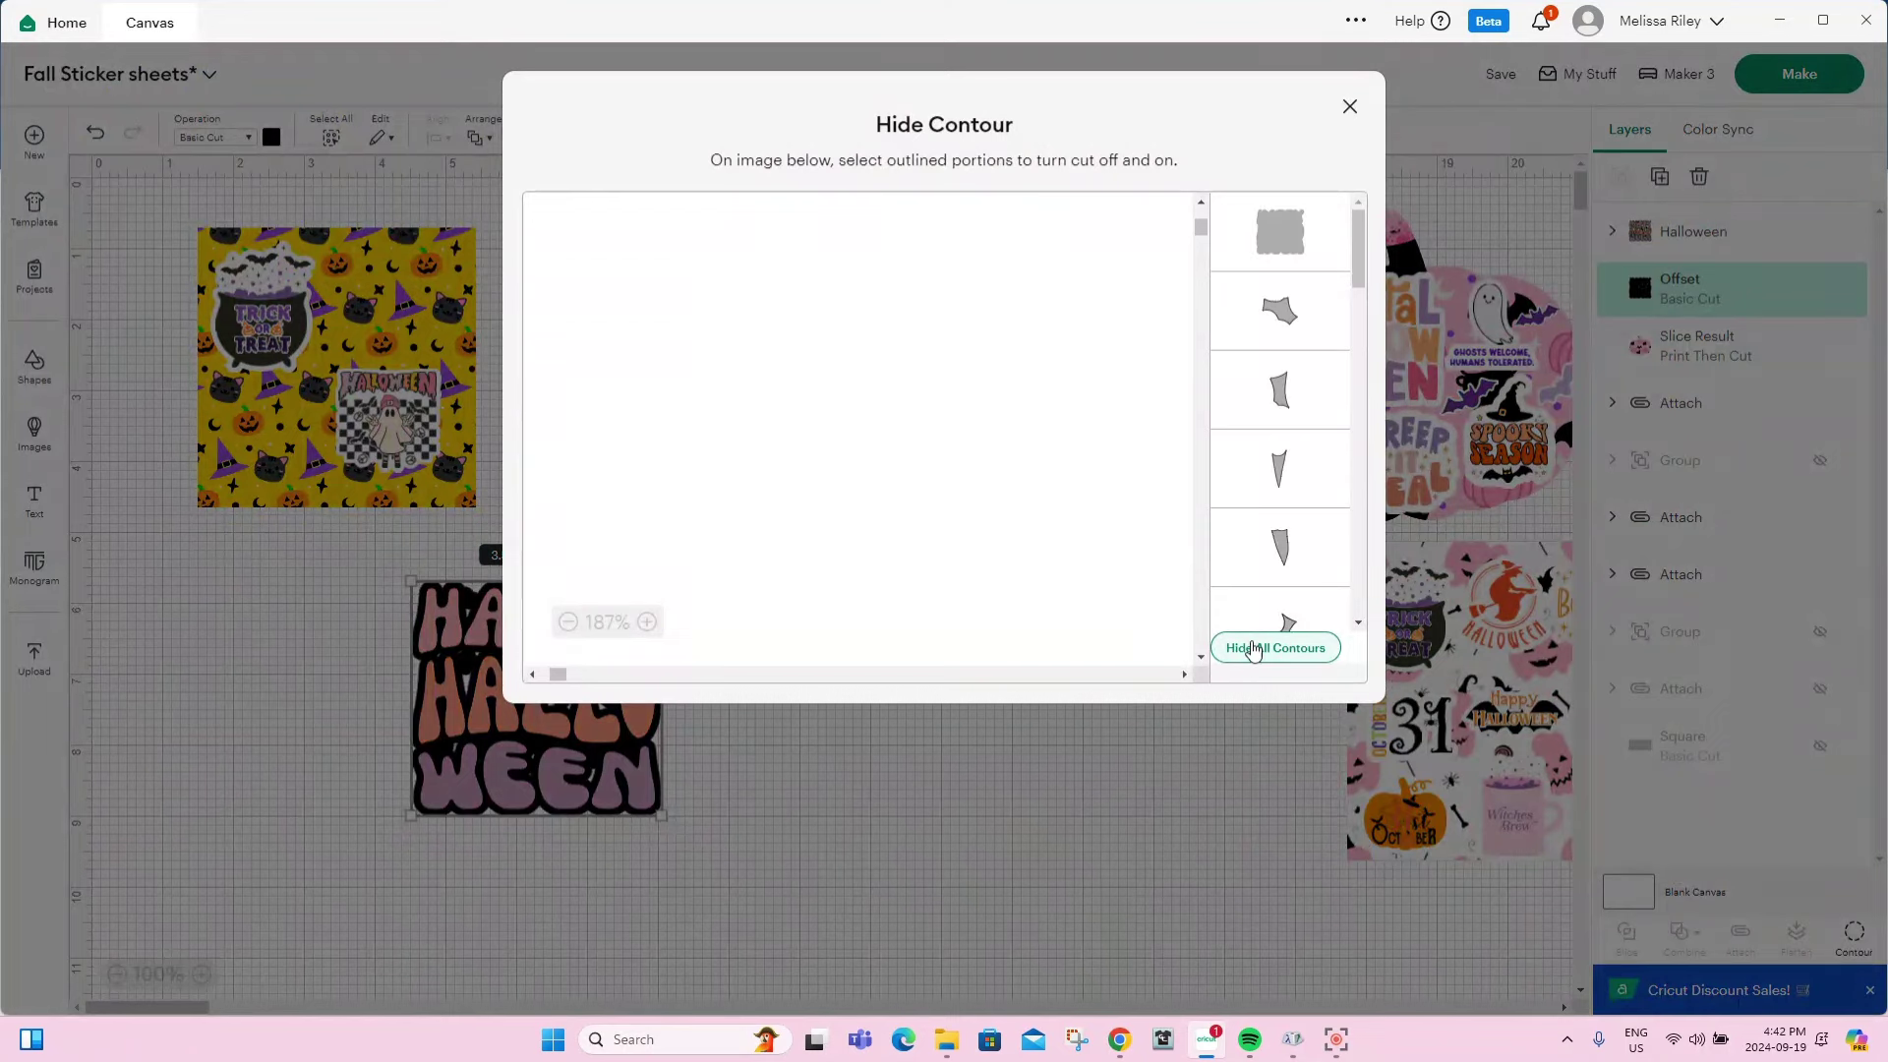
pyautogui.click(810, 538)
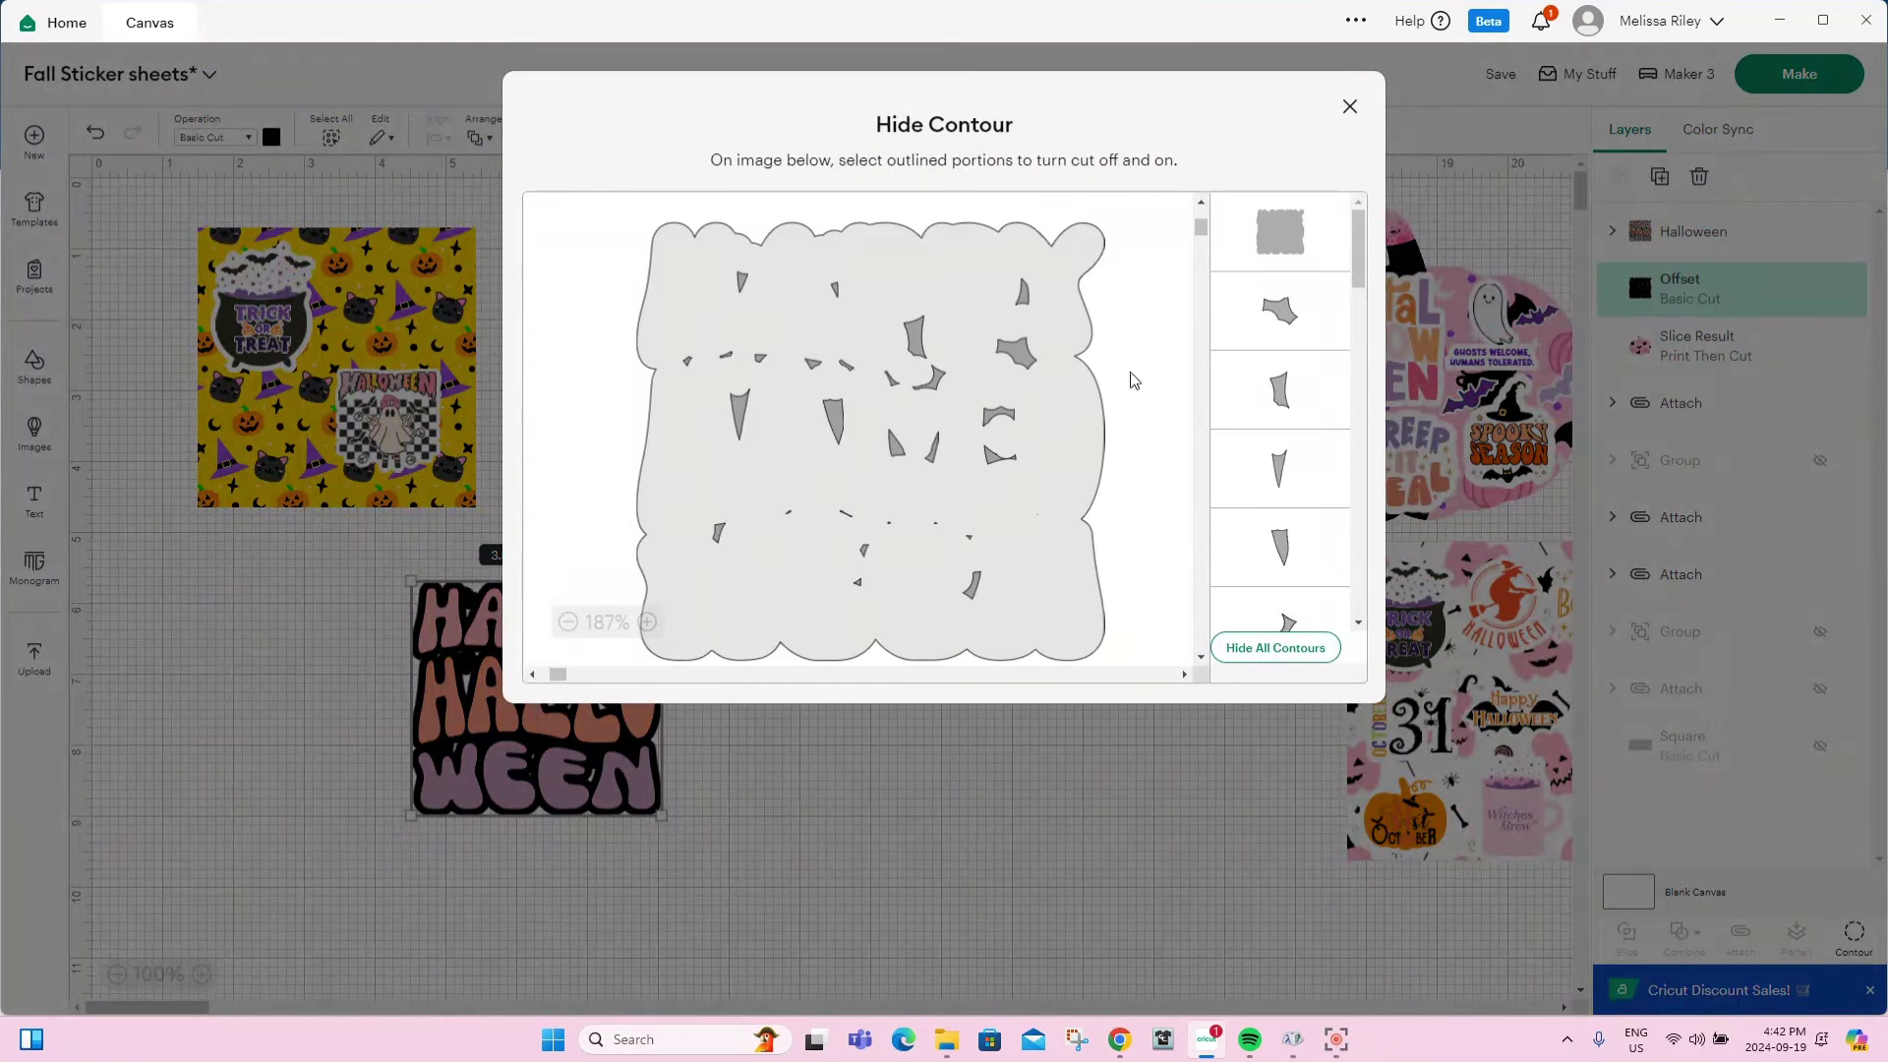
pyautogui.click(1279, 467)
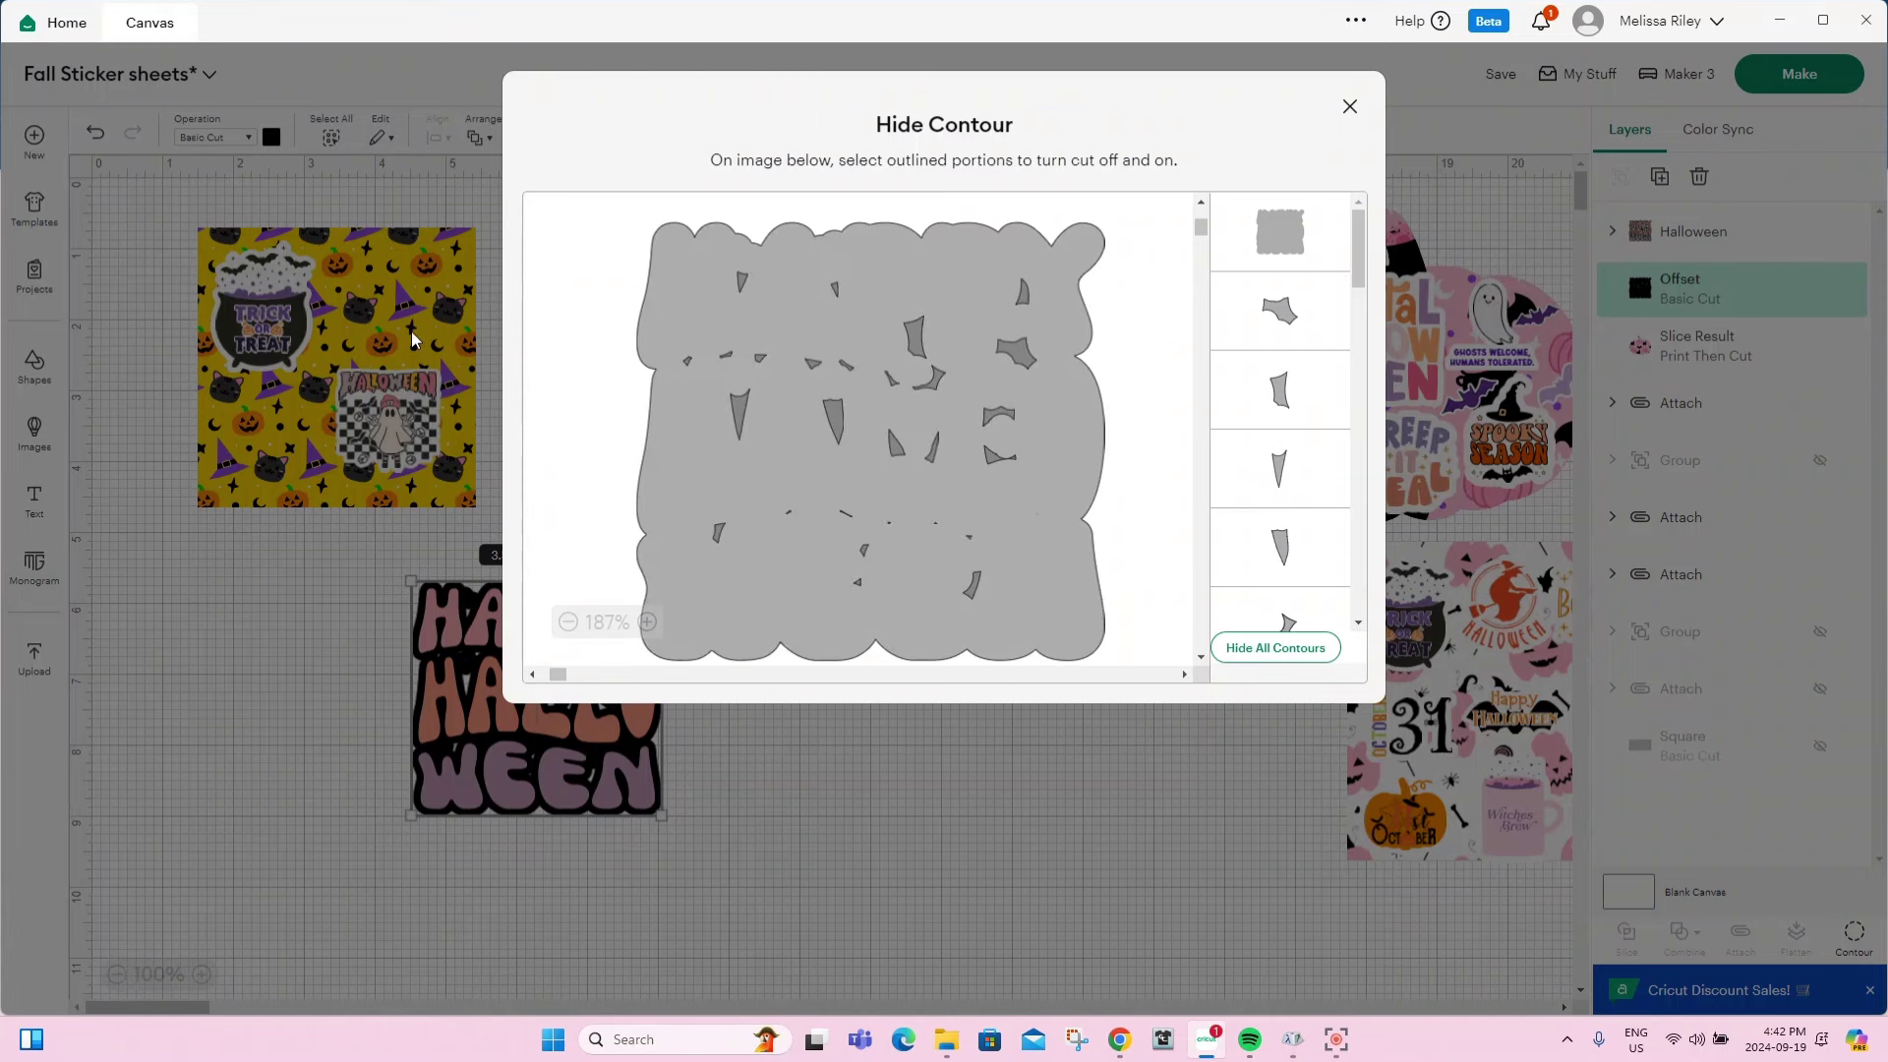
pyautogui.click(1280, 655)
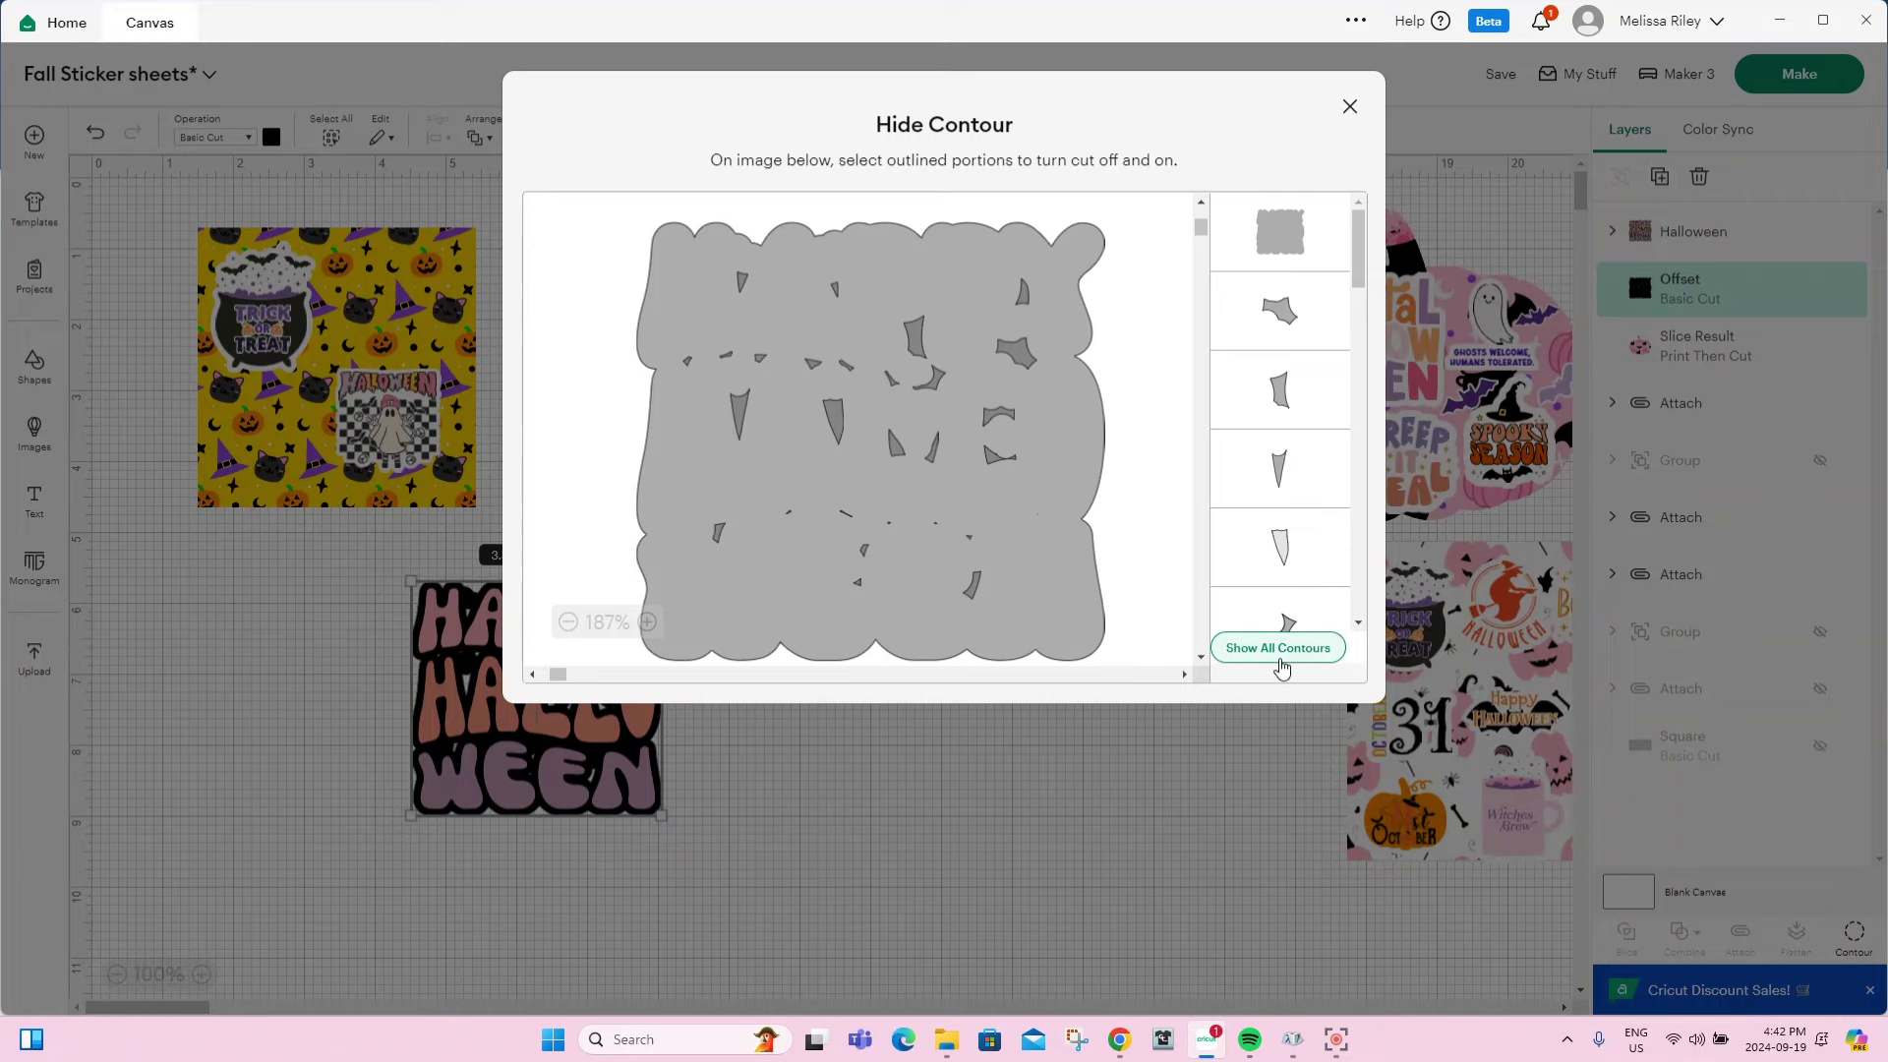
pyautogui.click(1350, 106)
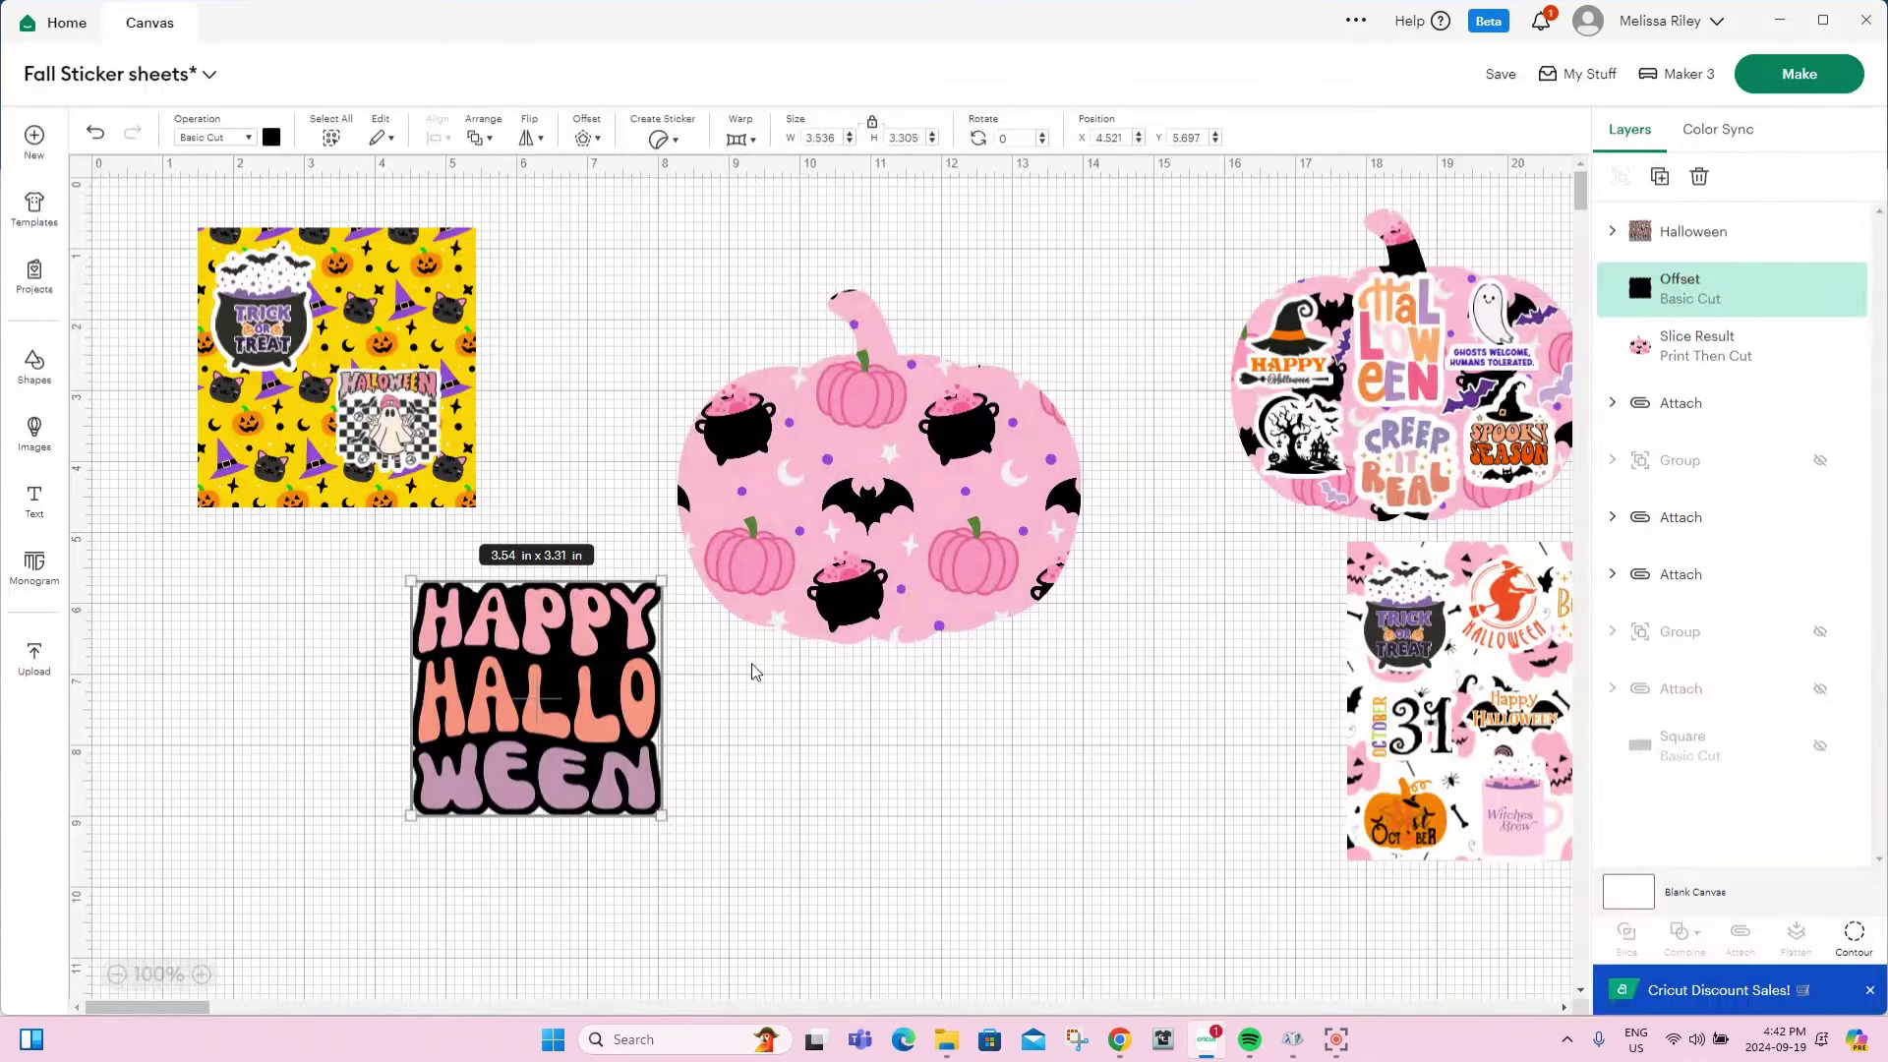
# Colour the lettering's offset white and flatten it together with the Happy Halloween lettering.
pyautogui.click(274, 146)
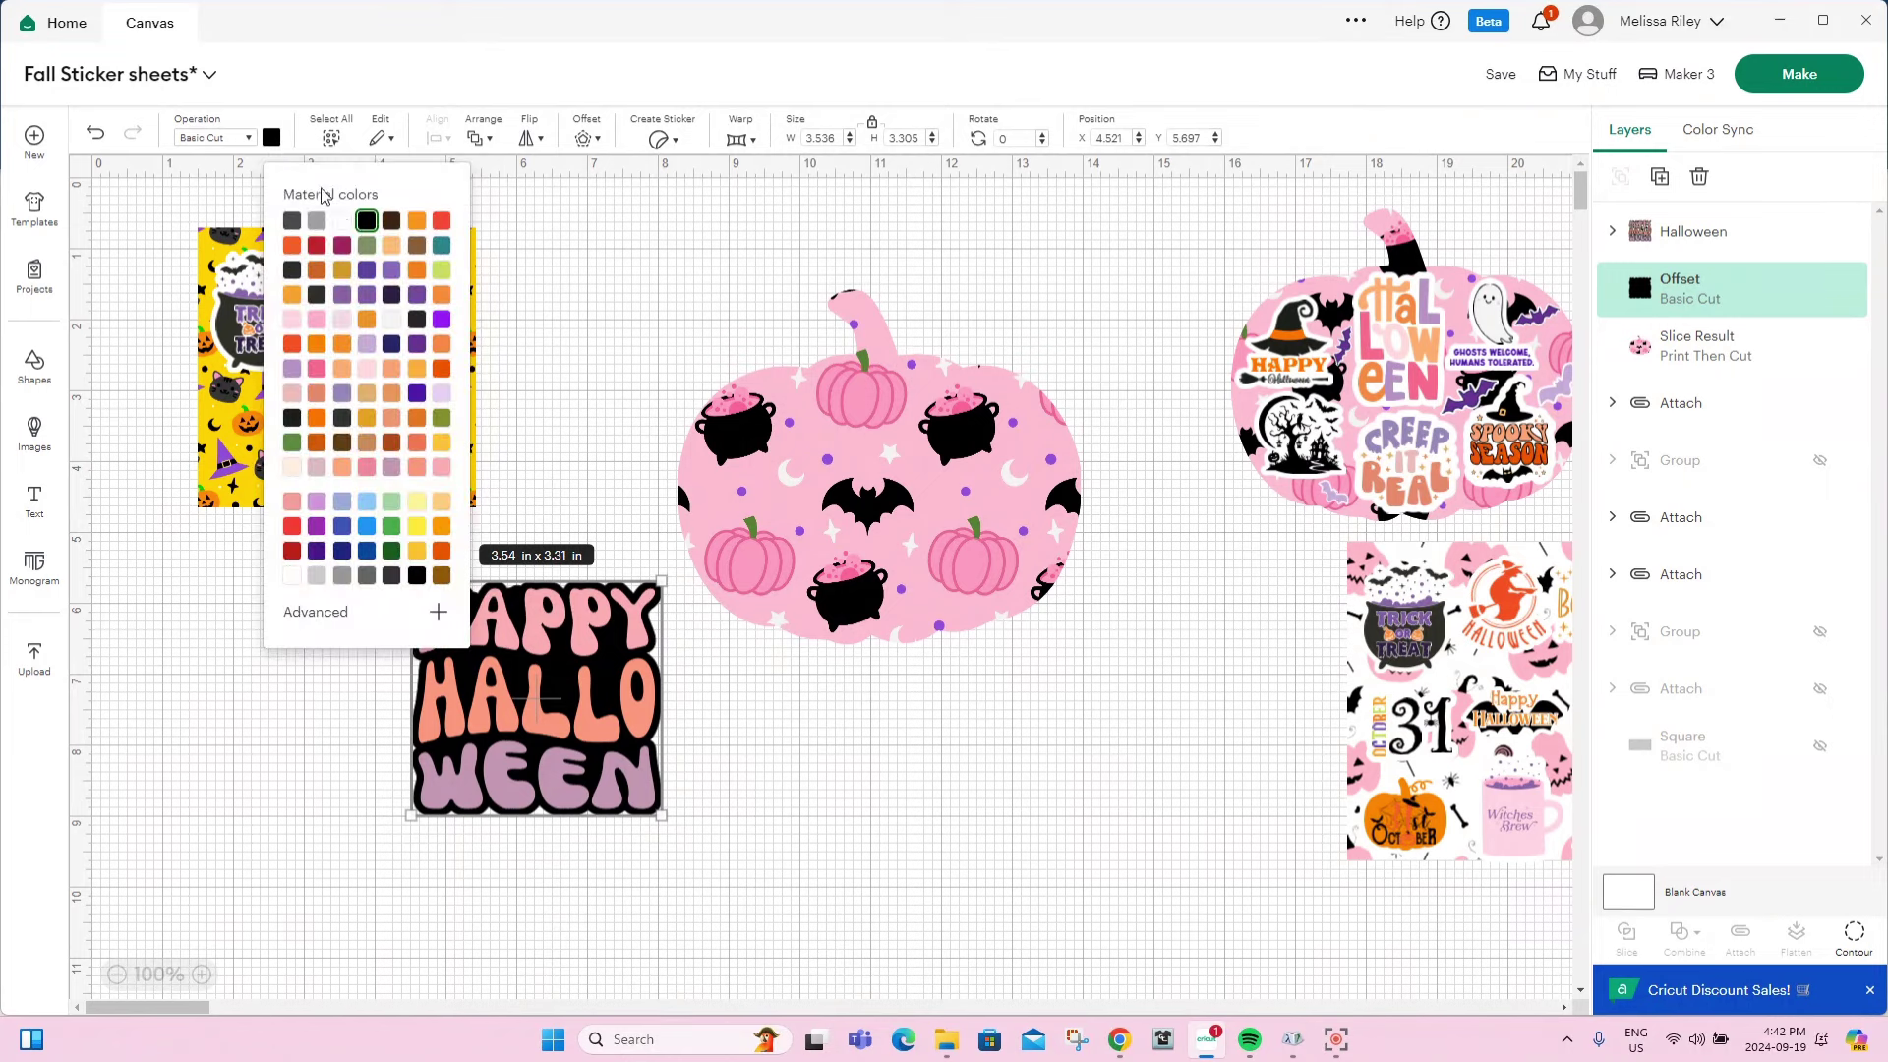
pyautogui.click(341, 219)
pyautogui.click(662, 855)
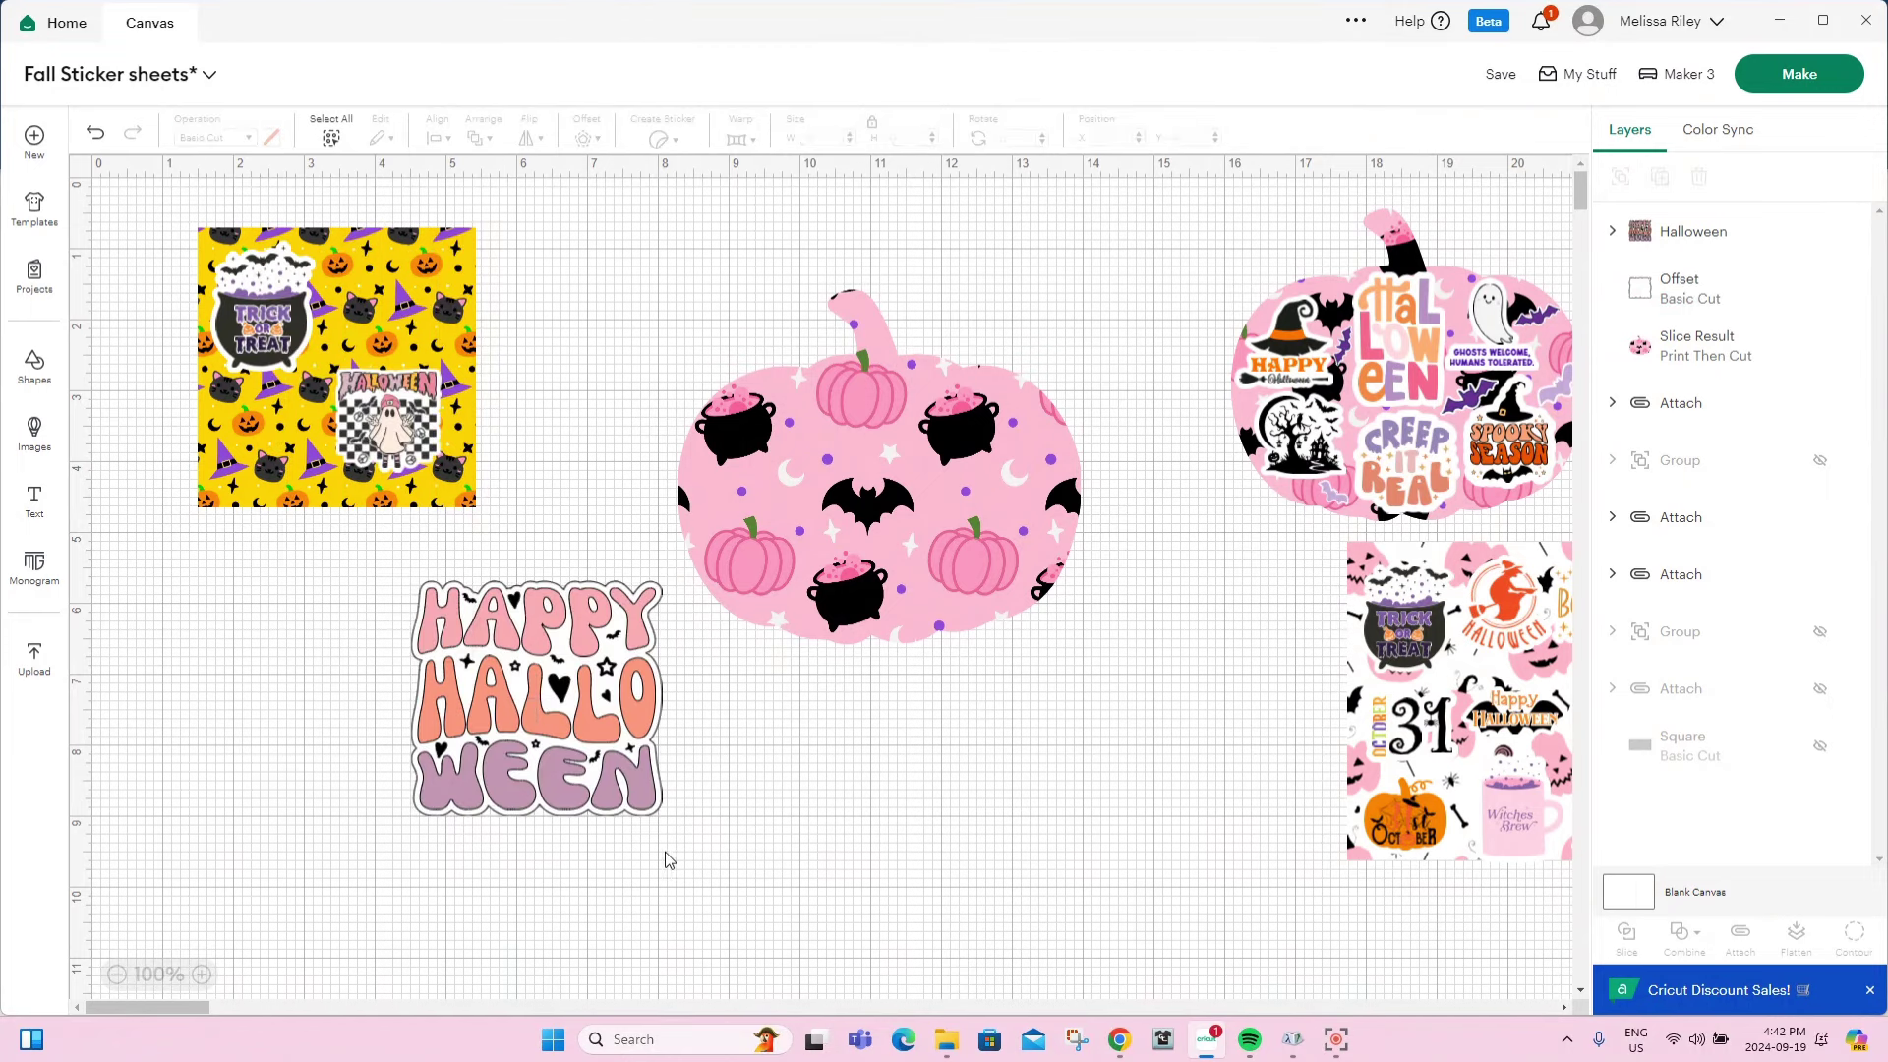
pyautogui.moveTo(675, 848); pyautogui.dragTo(404, 572)
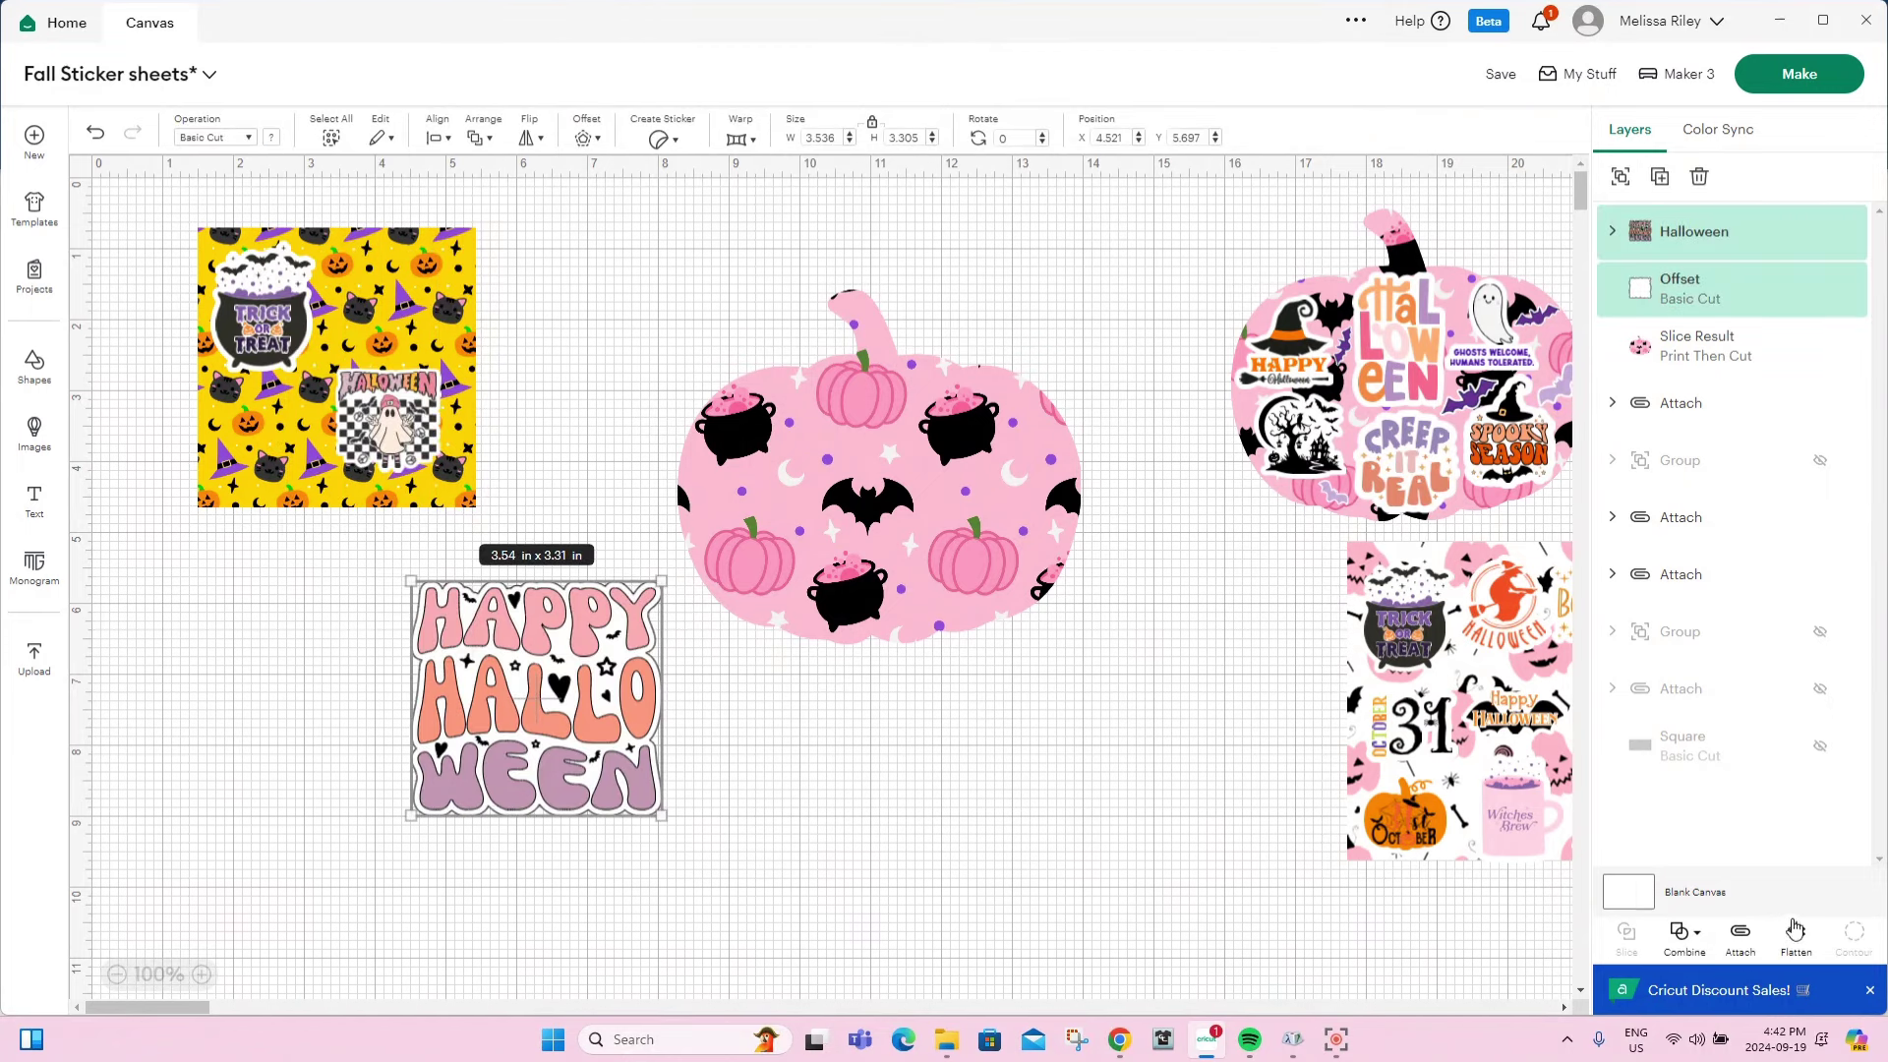
pyautogui.click(1792, 934)
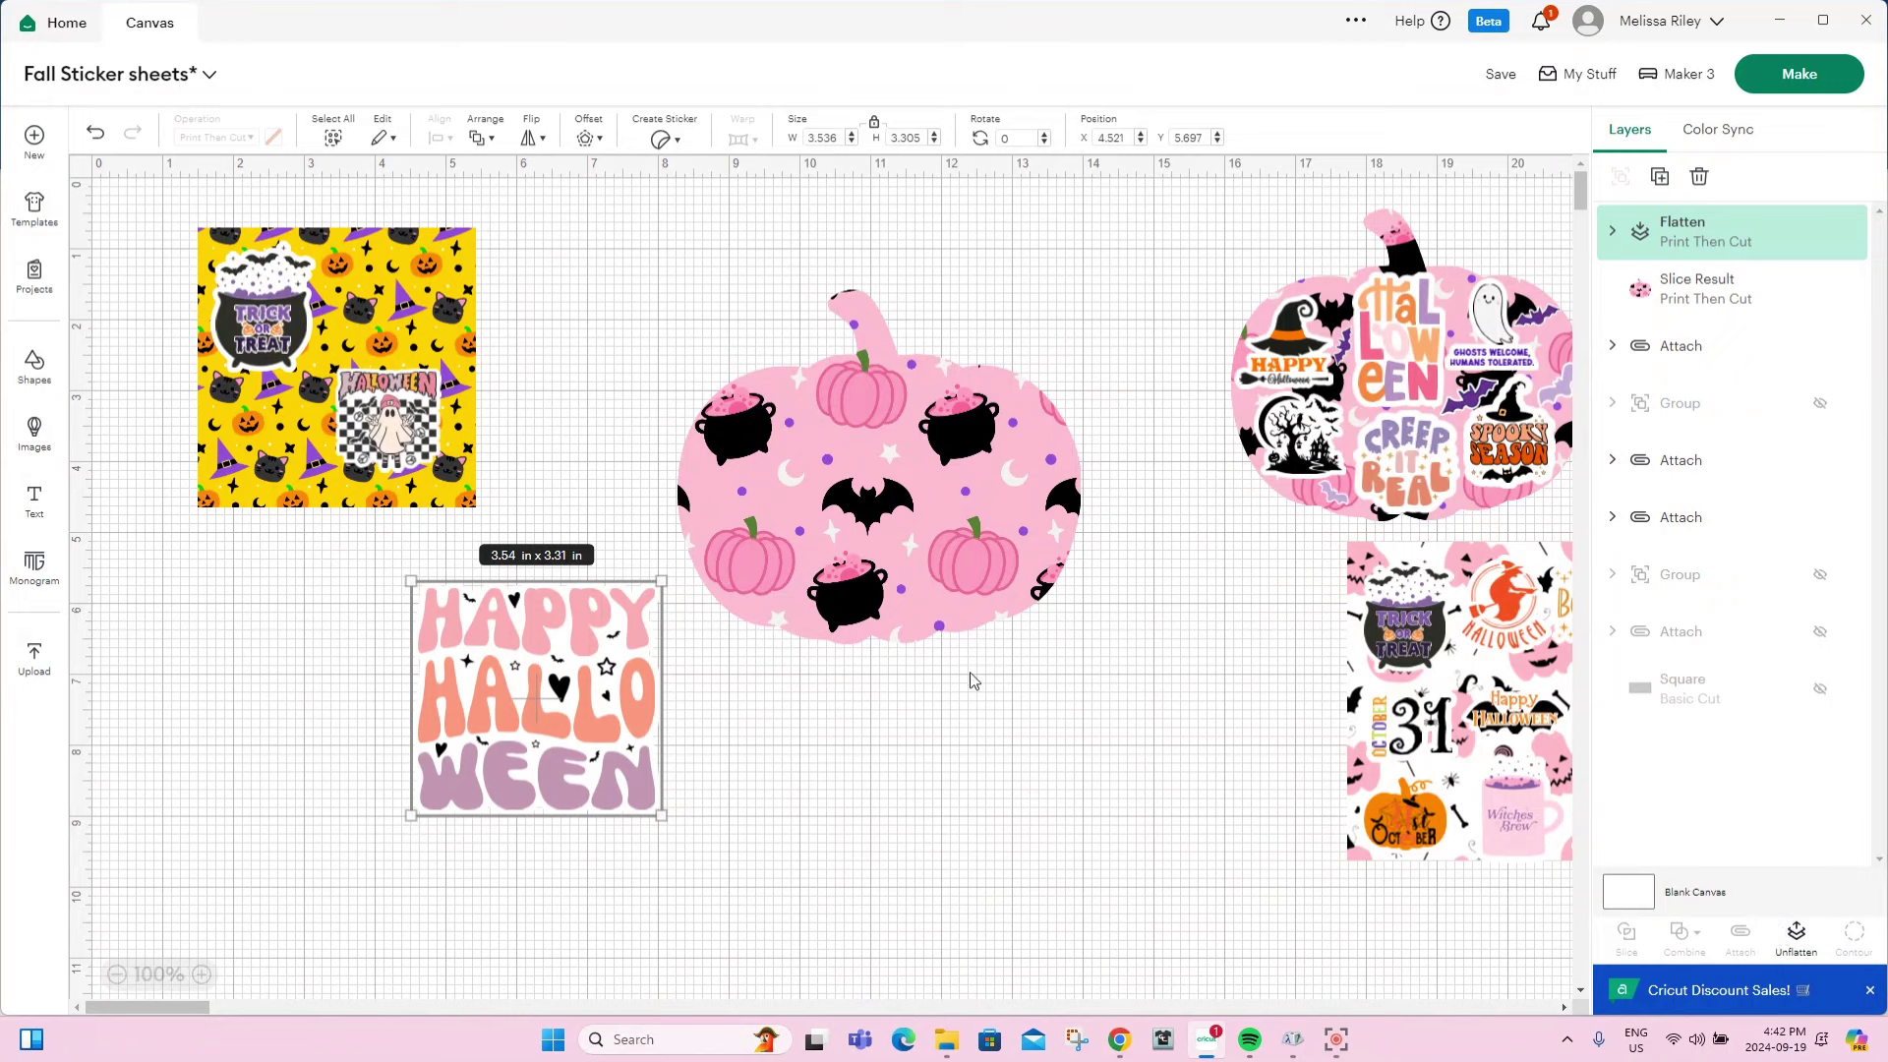
pyautogui.click(604, 140)
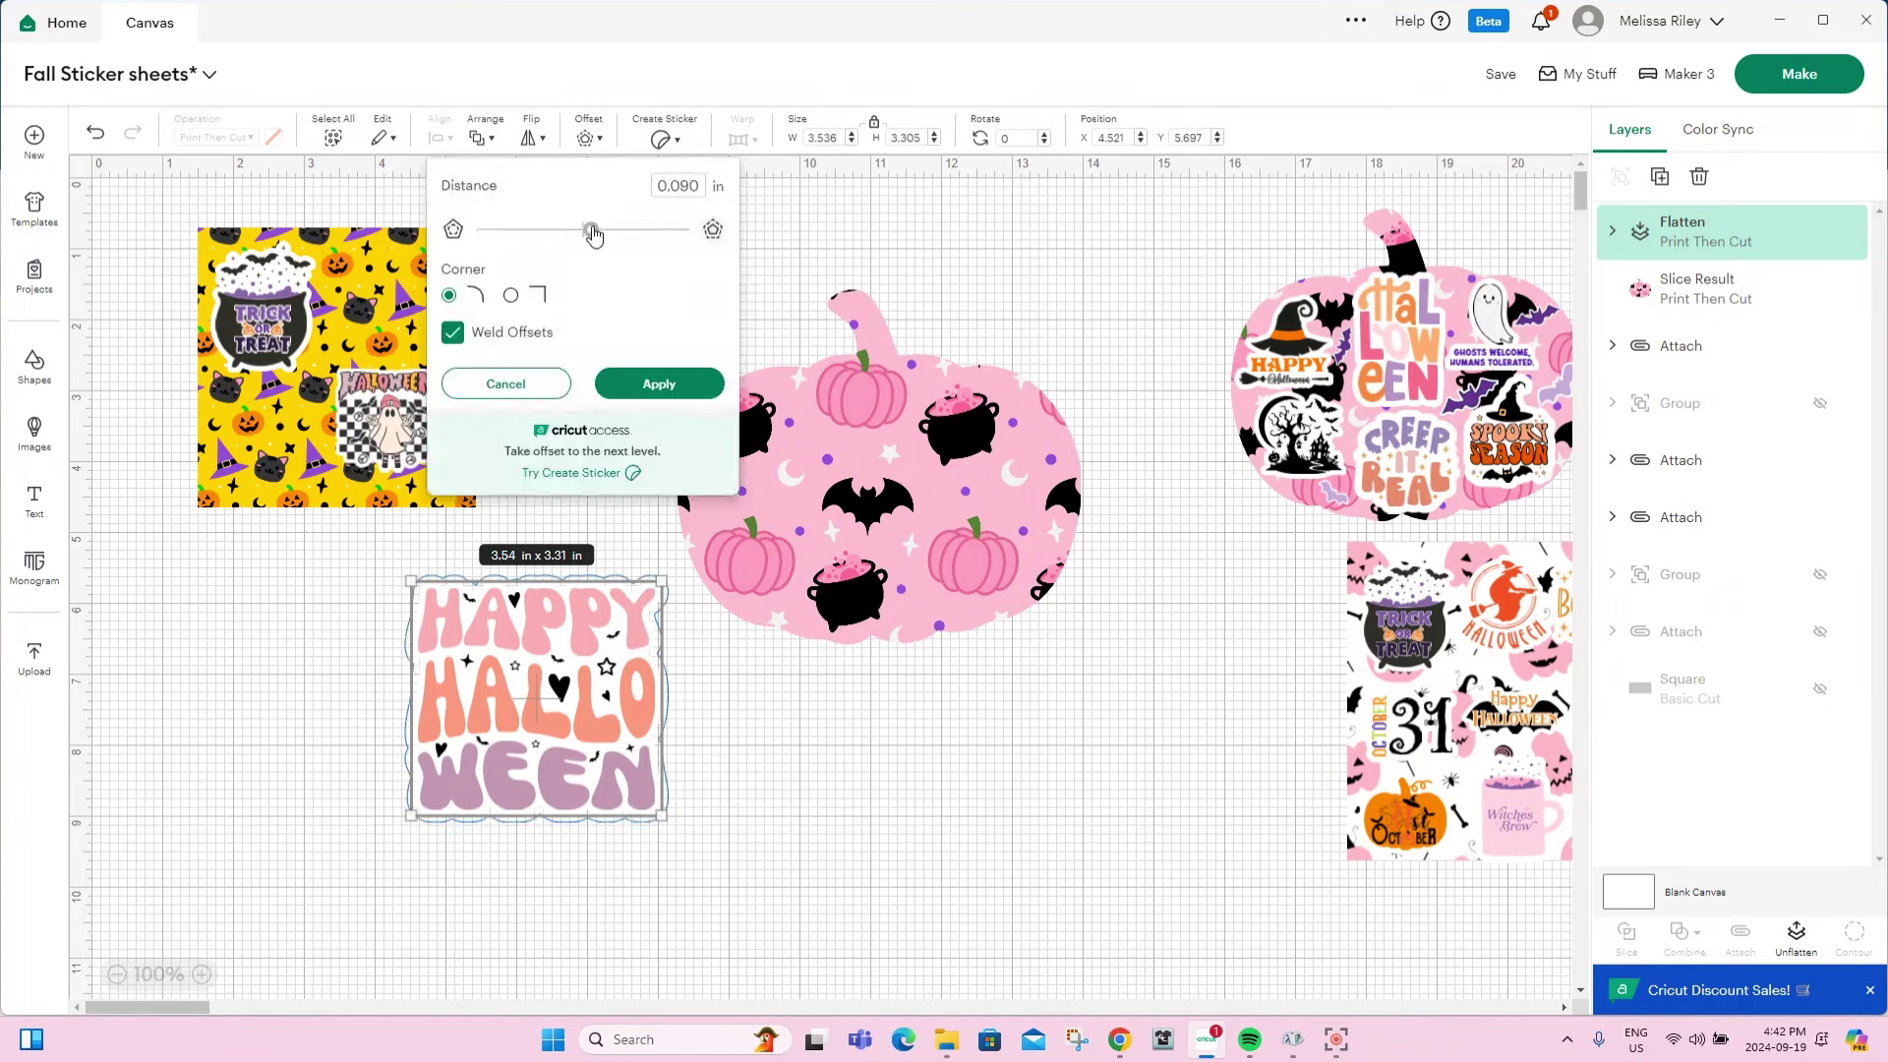
pyautogui.moveTo(593, 236); pyautogui.dragTo(589, 234)
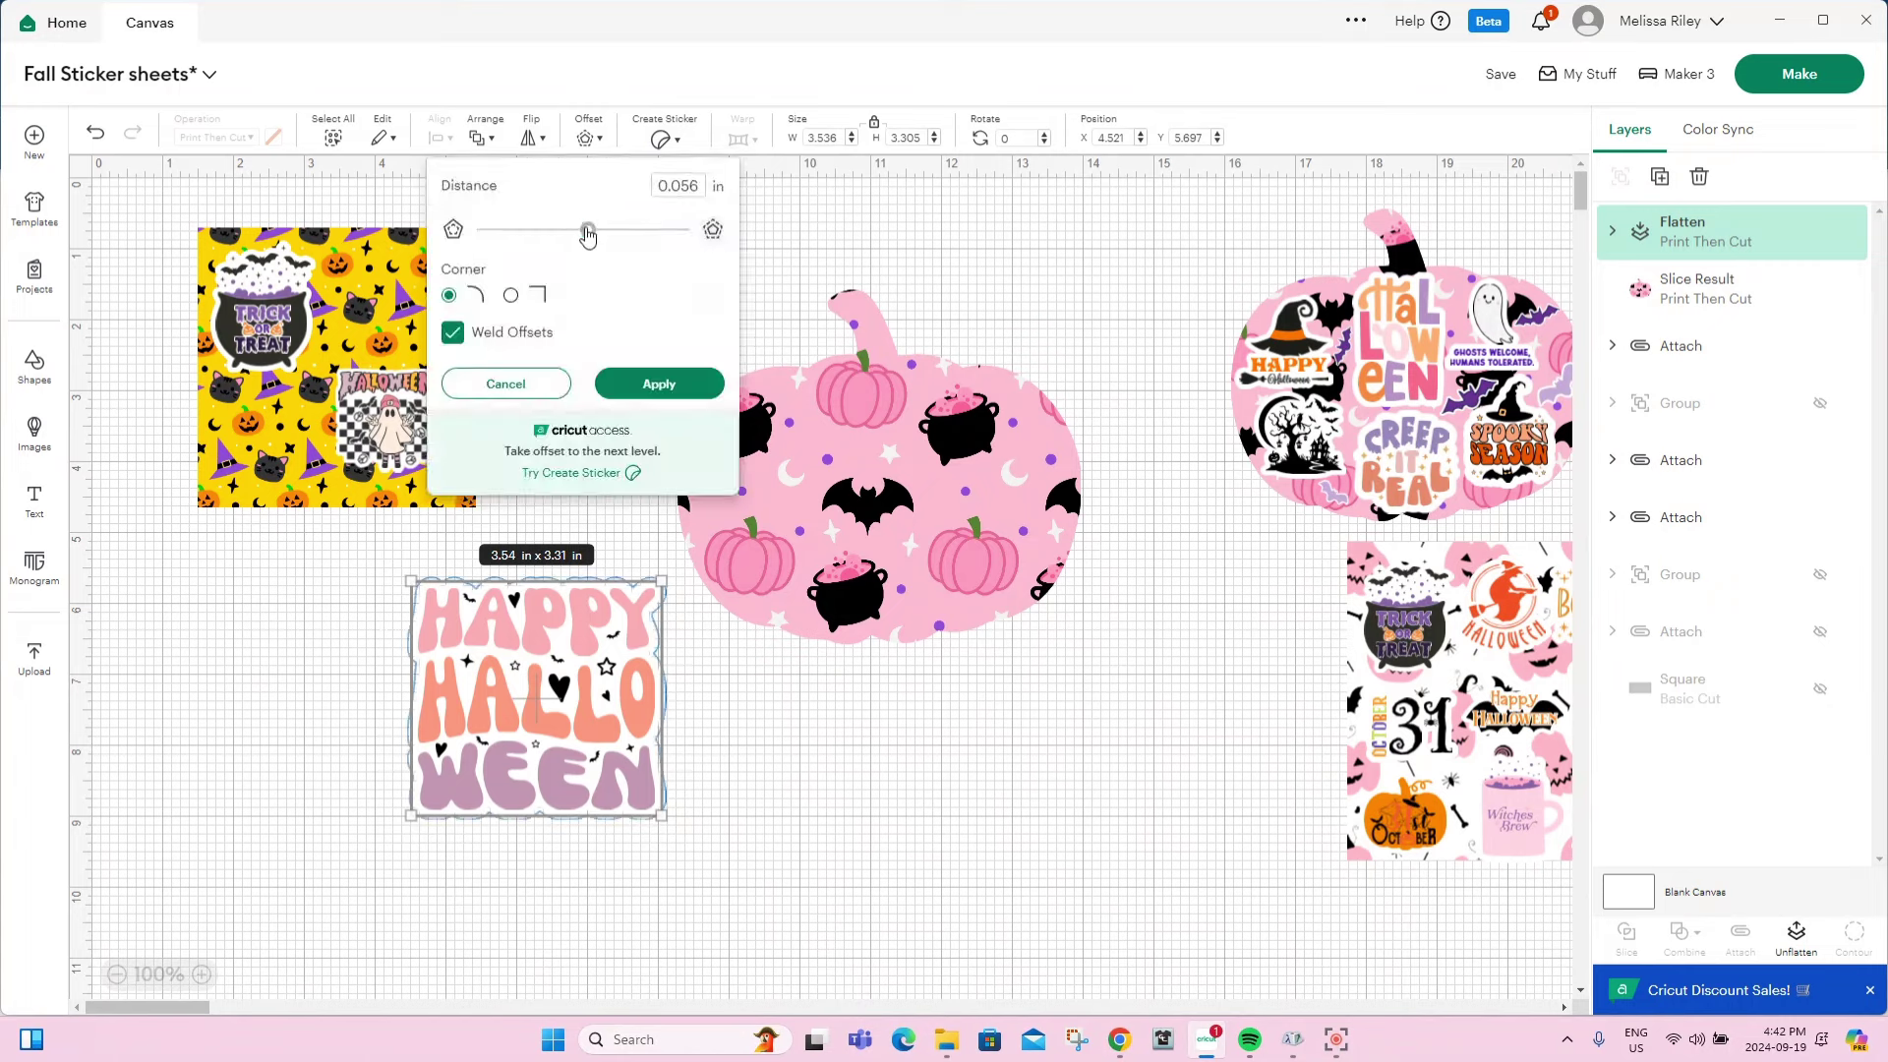
pyautogui.click(655, 383)
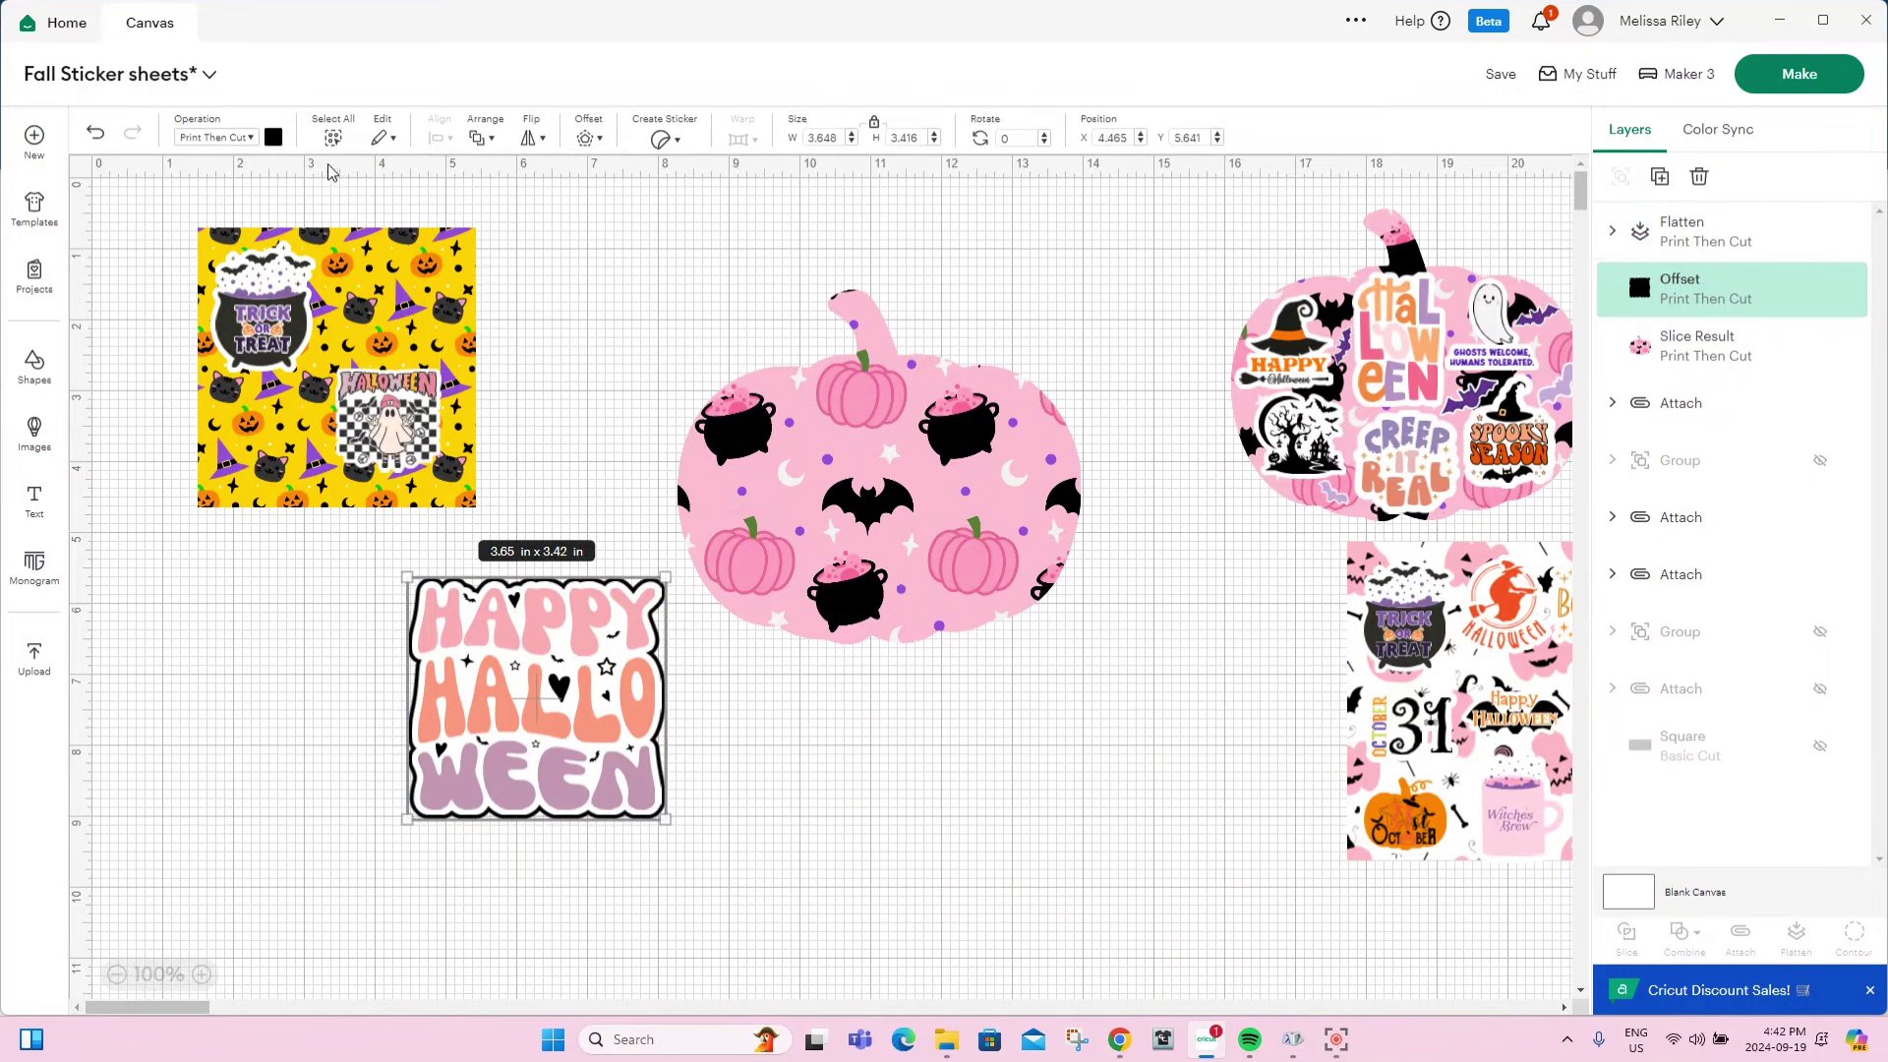
pyautogui.hotkey('ctrl', 'z')
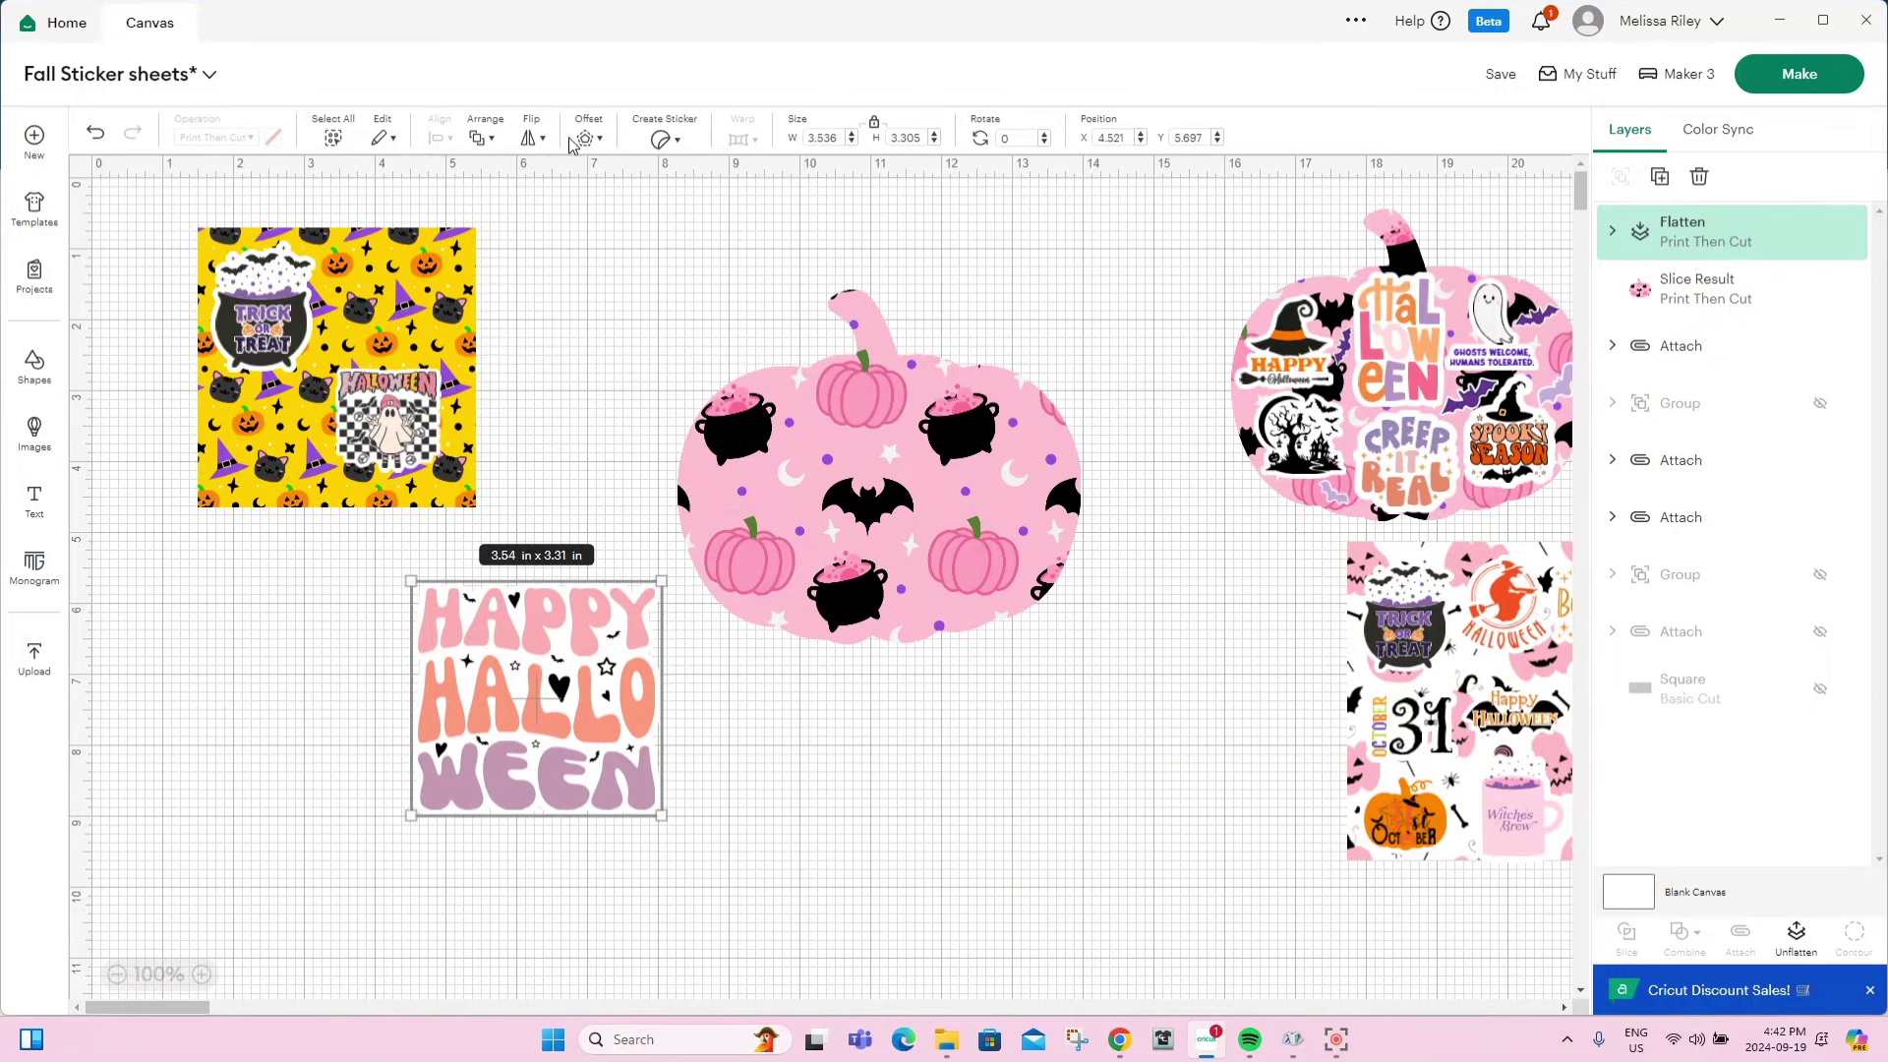
# Add an outer offset of about 0.069 in around the flattened Happy Halloween lettering and colour it white.
pyautogui.click(590, 140)
pyautogui.moveTo(594, 232); pyautogui.dragTo(590, 236)
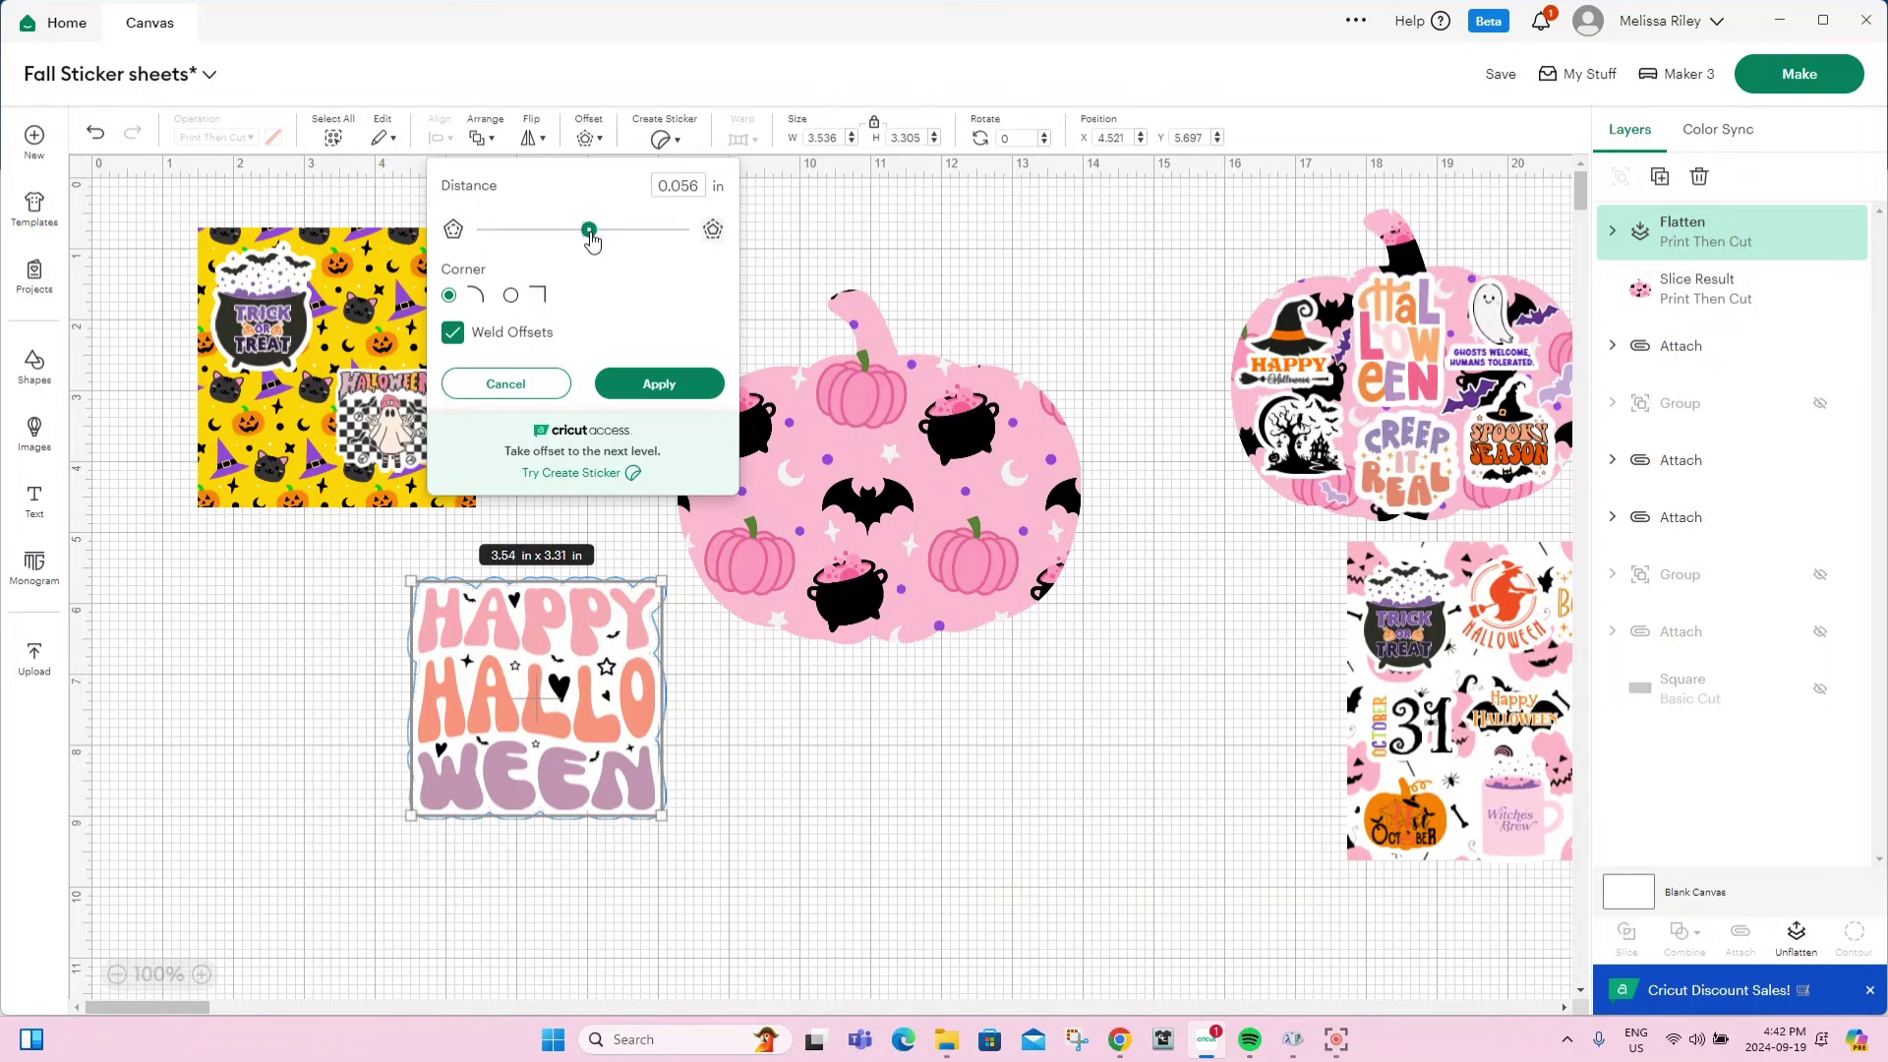
pyautogui.click(656, 383)
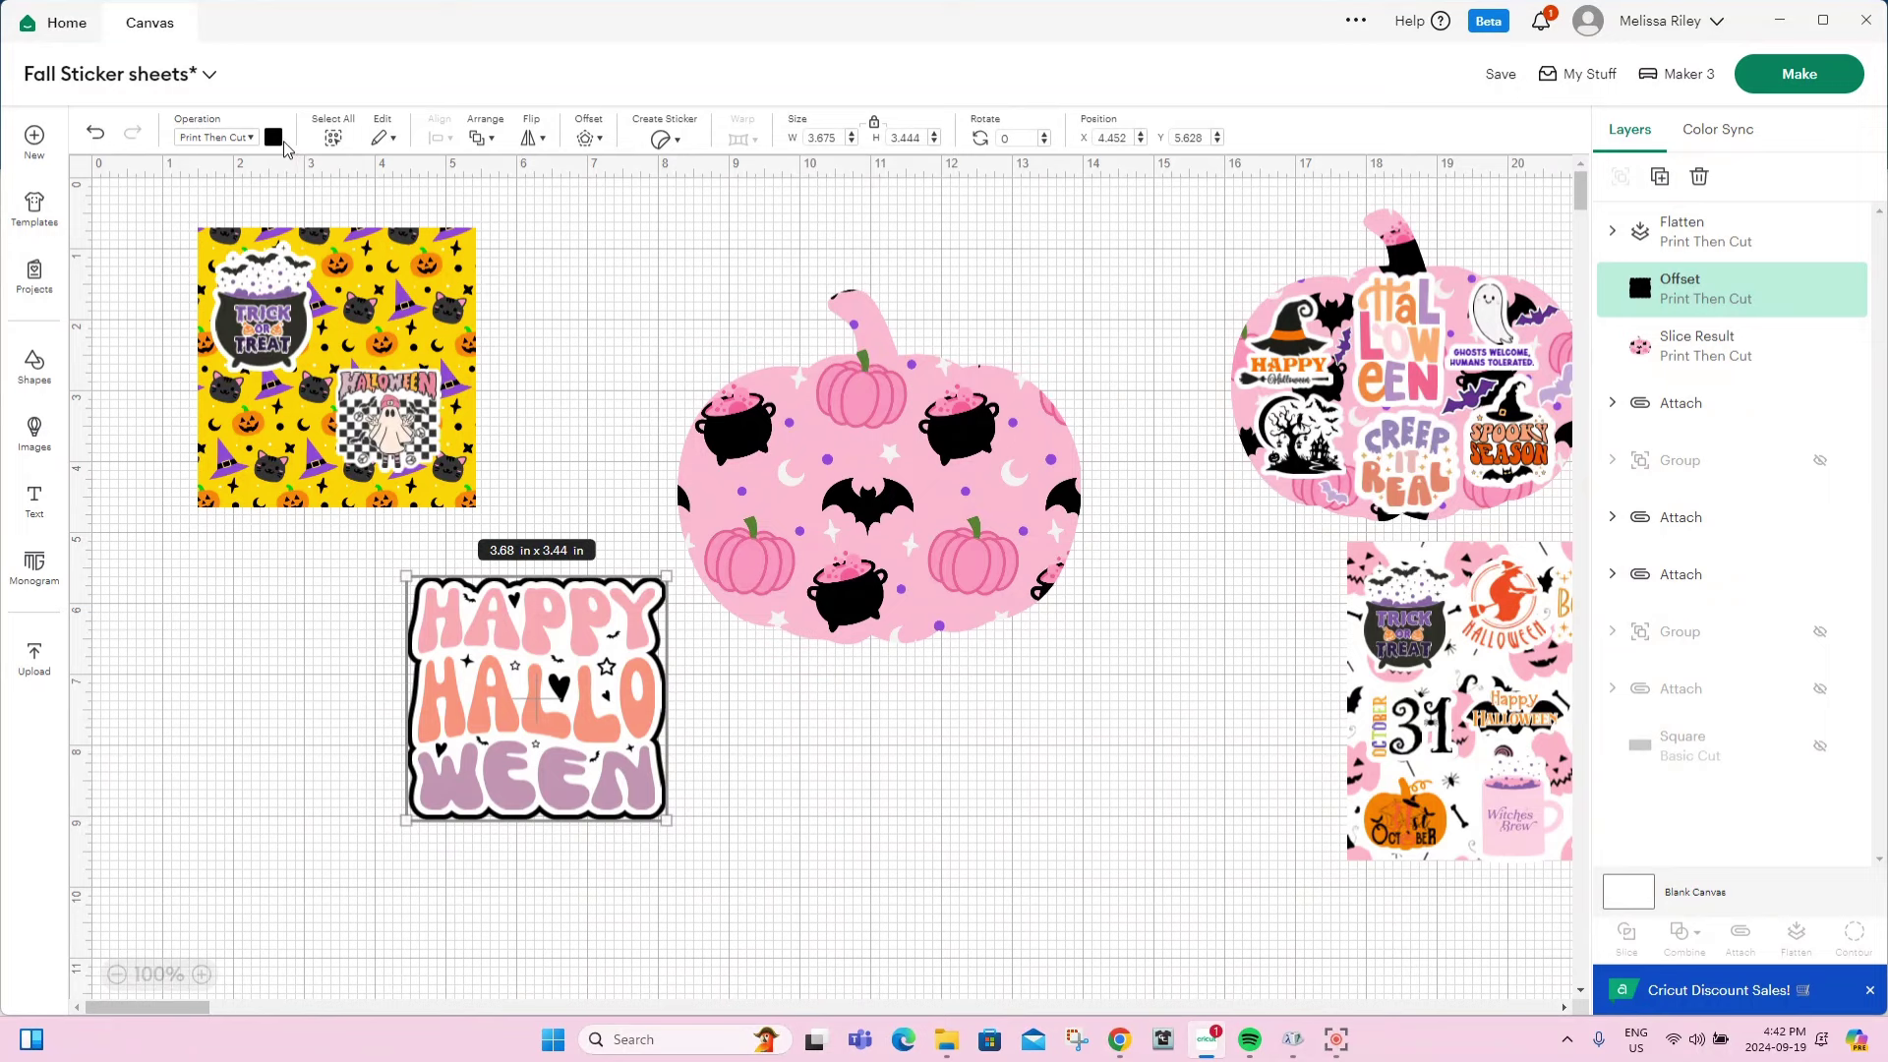
pyautogui.click(276, 140)
pyautogui.click(344, 261)
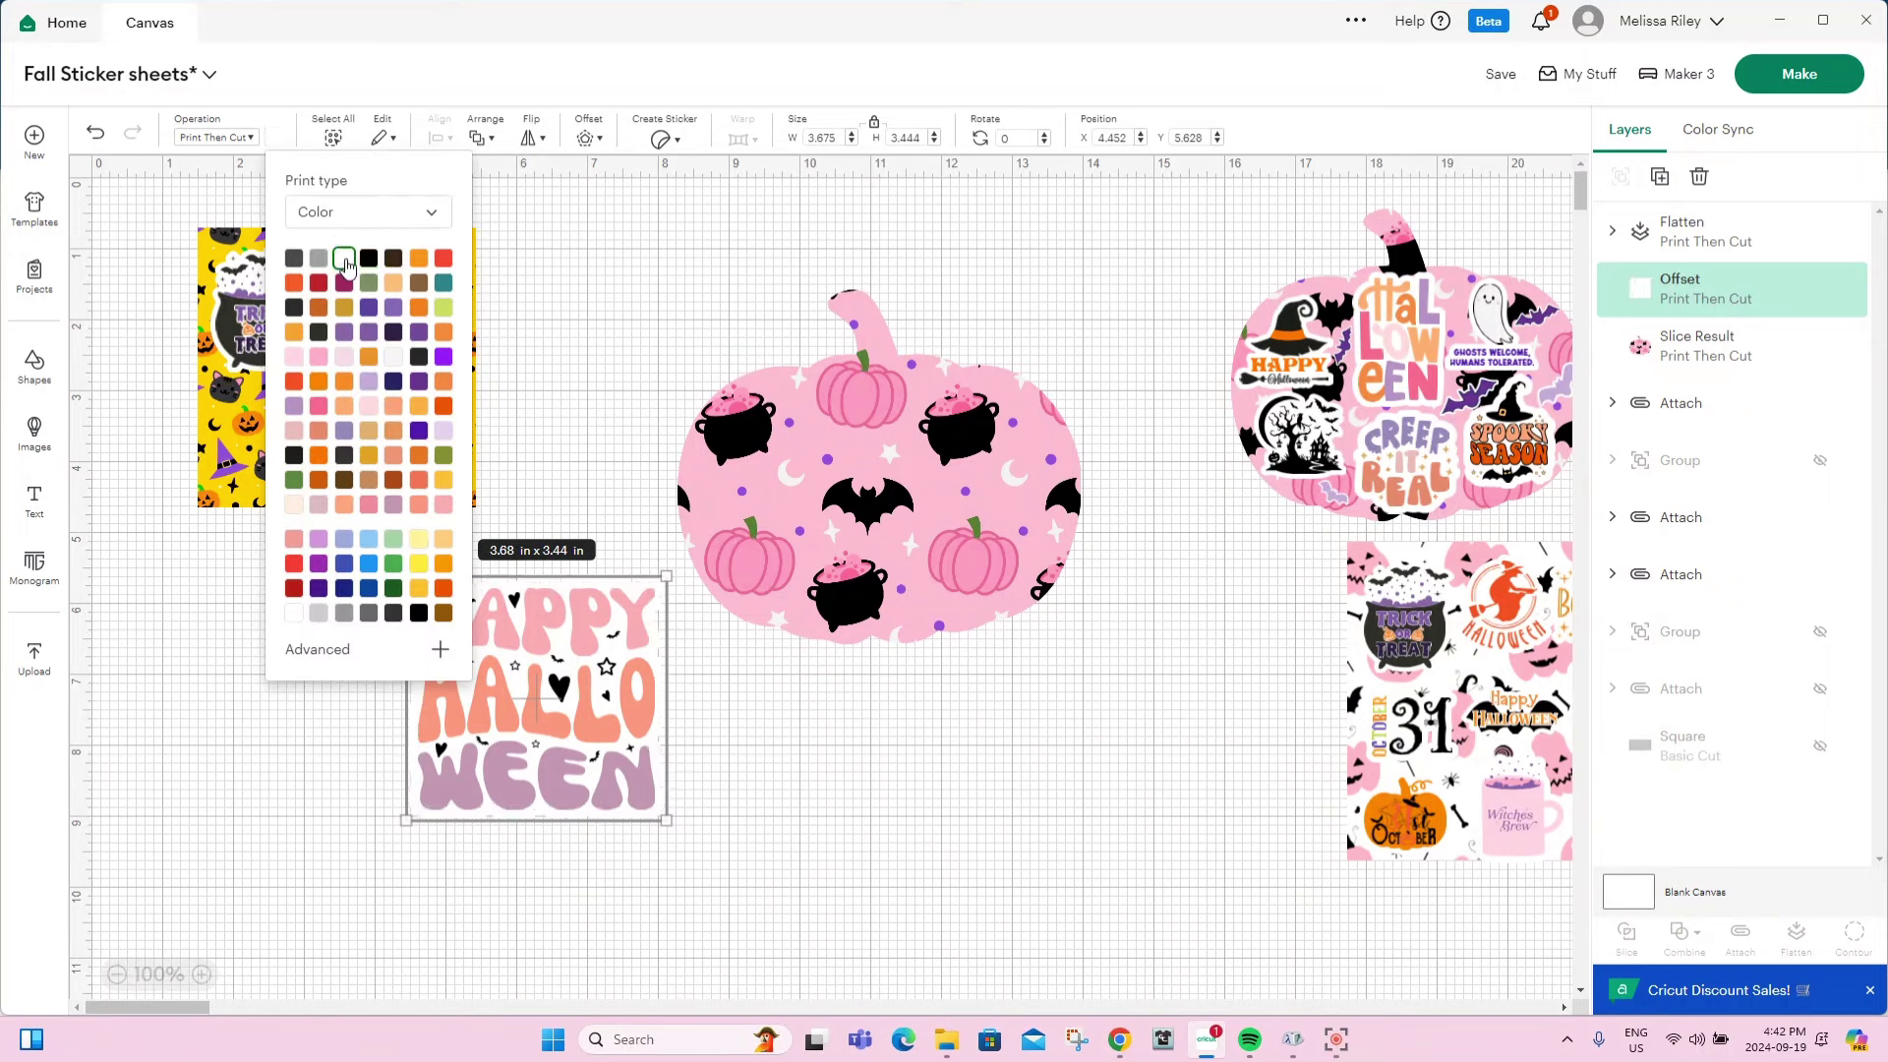
# Attach the lettering to its white outer offset, shrink it to about 1.73 × 1.62 in and place it on the middle of the patterned pumpkin.
pyautogui.moveTo(717, 876); pyautogui.dragTo(370, 655)
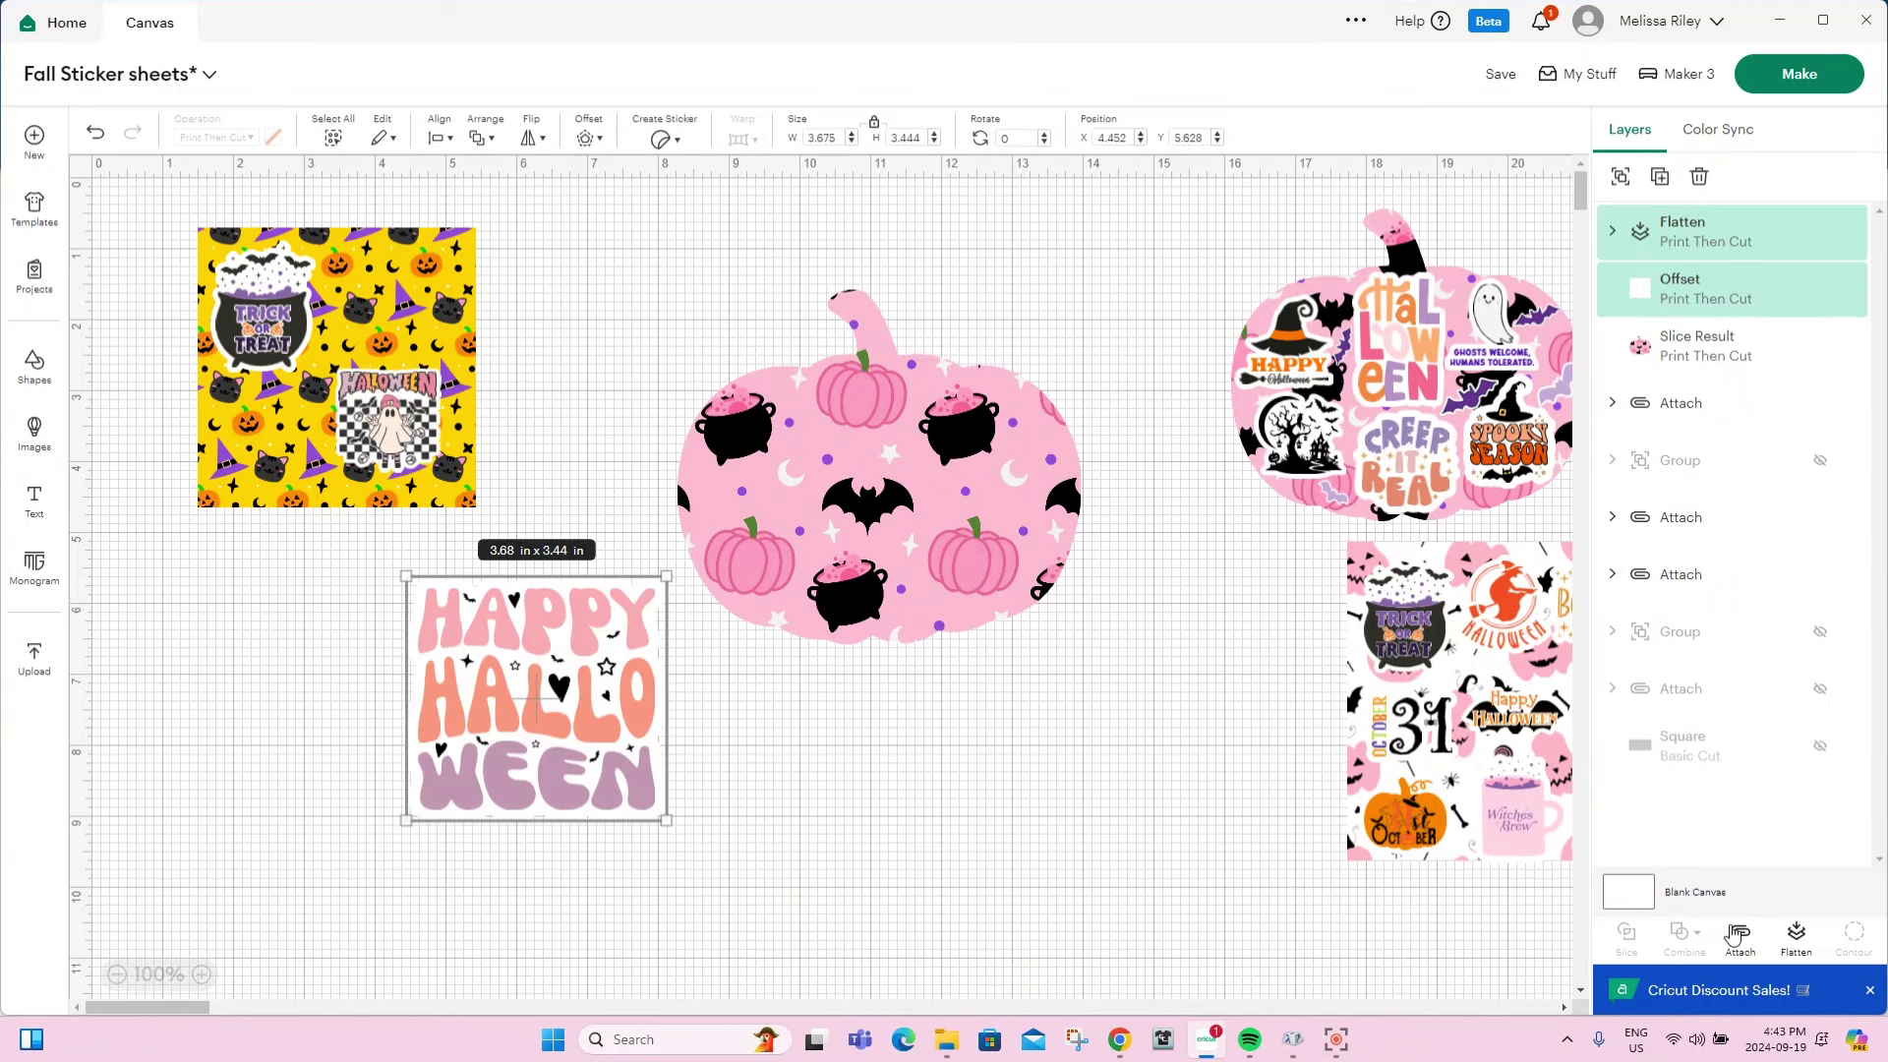
pyautogui.click(1734, 936)
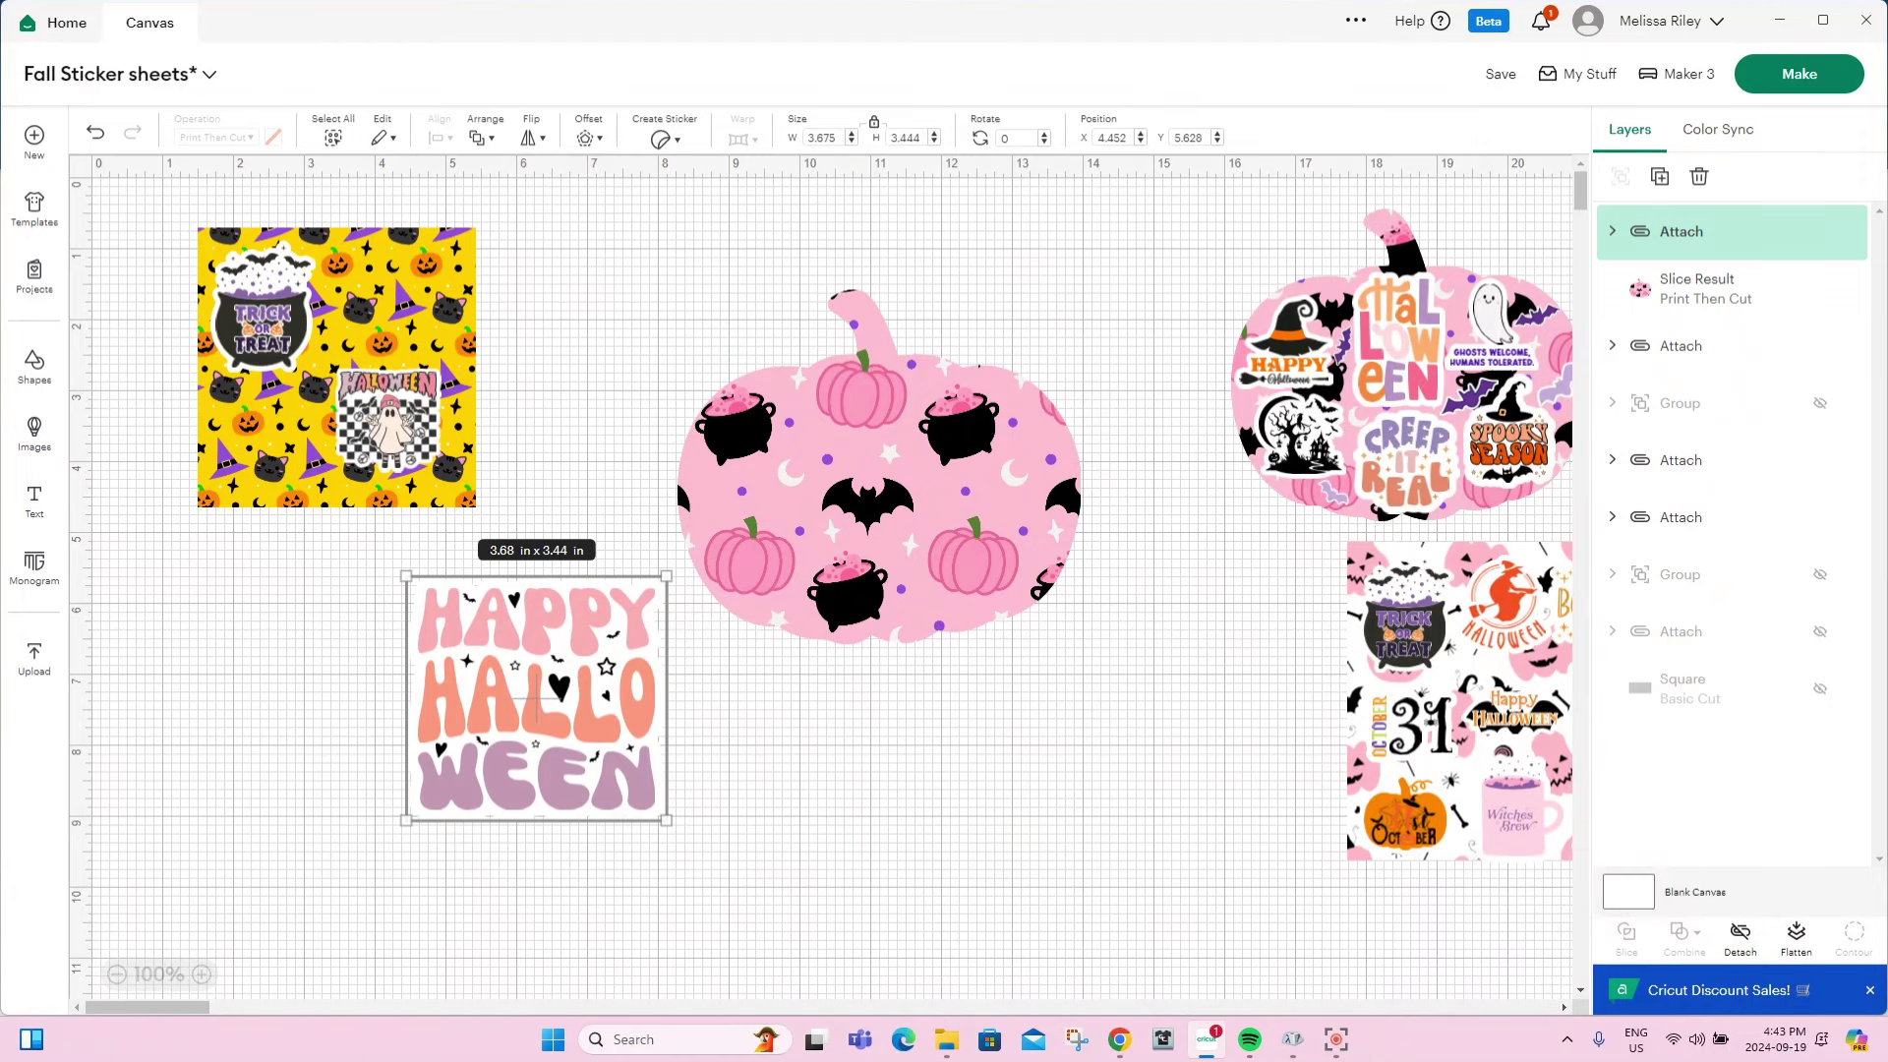
pyautogui.moveTo(664, 824); pyautogui.dragTo(890, 484)
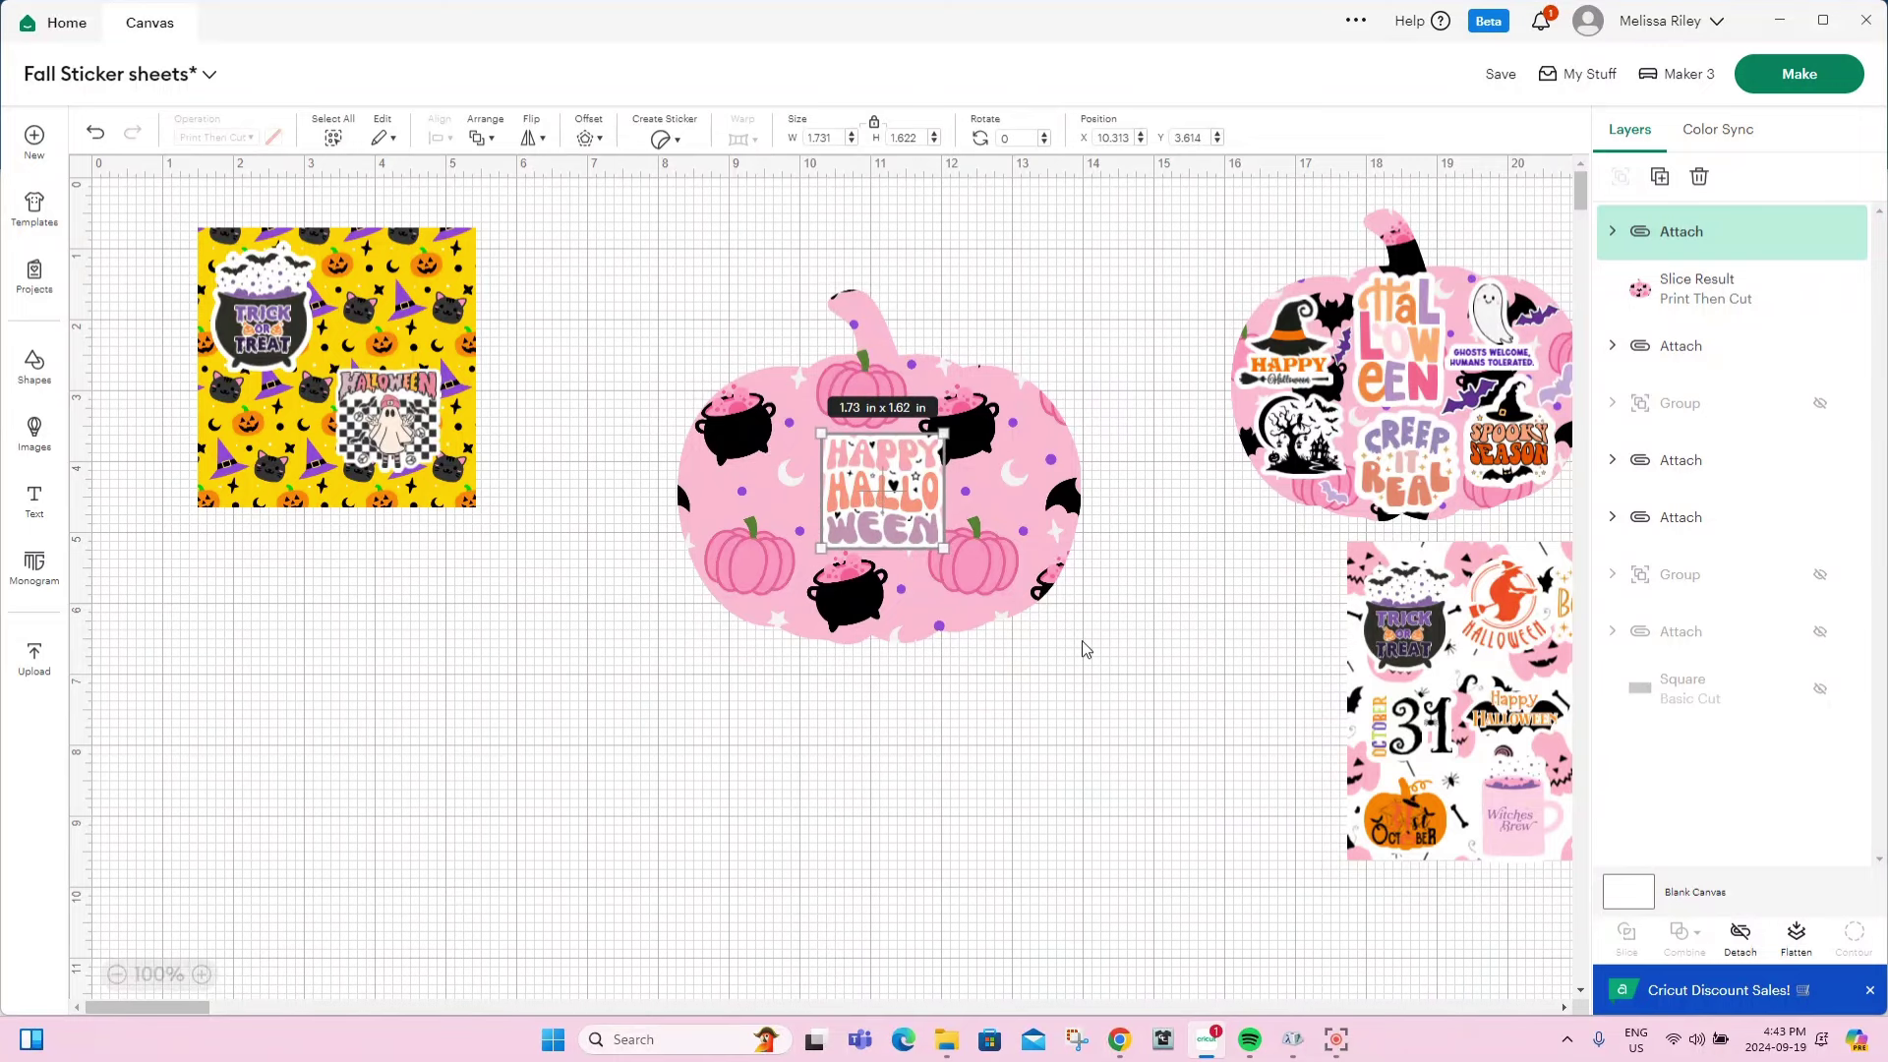
# Add the Too Cute to Spook image from the halloween results, shrink it to about 4.36 × 3.99 in and place it on the empty canvas.
pyautogui.click(34, 432)
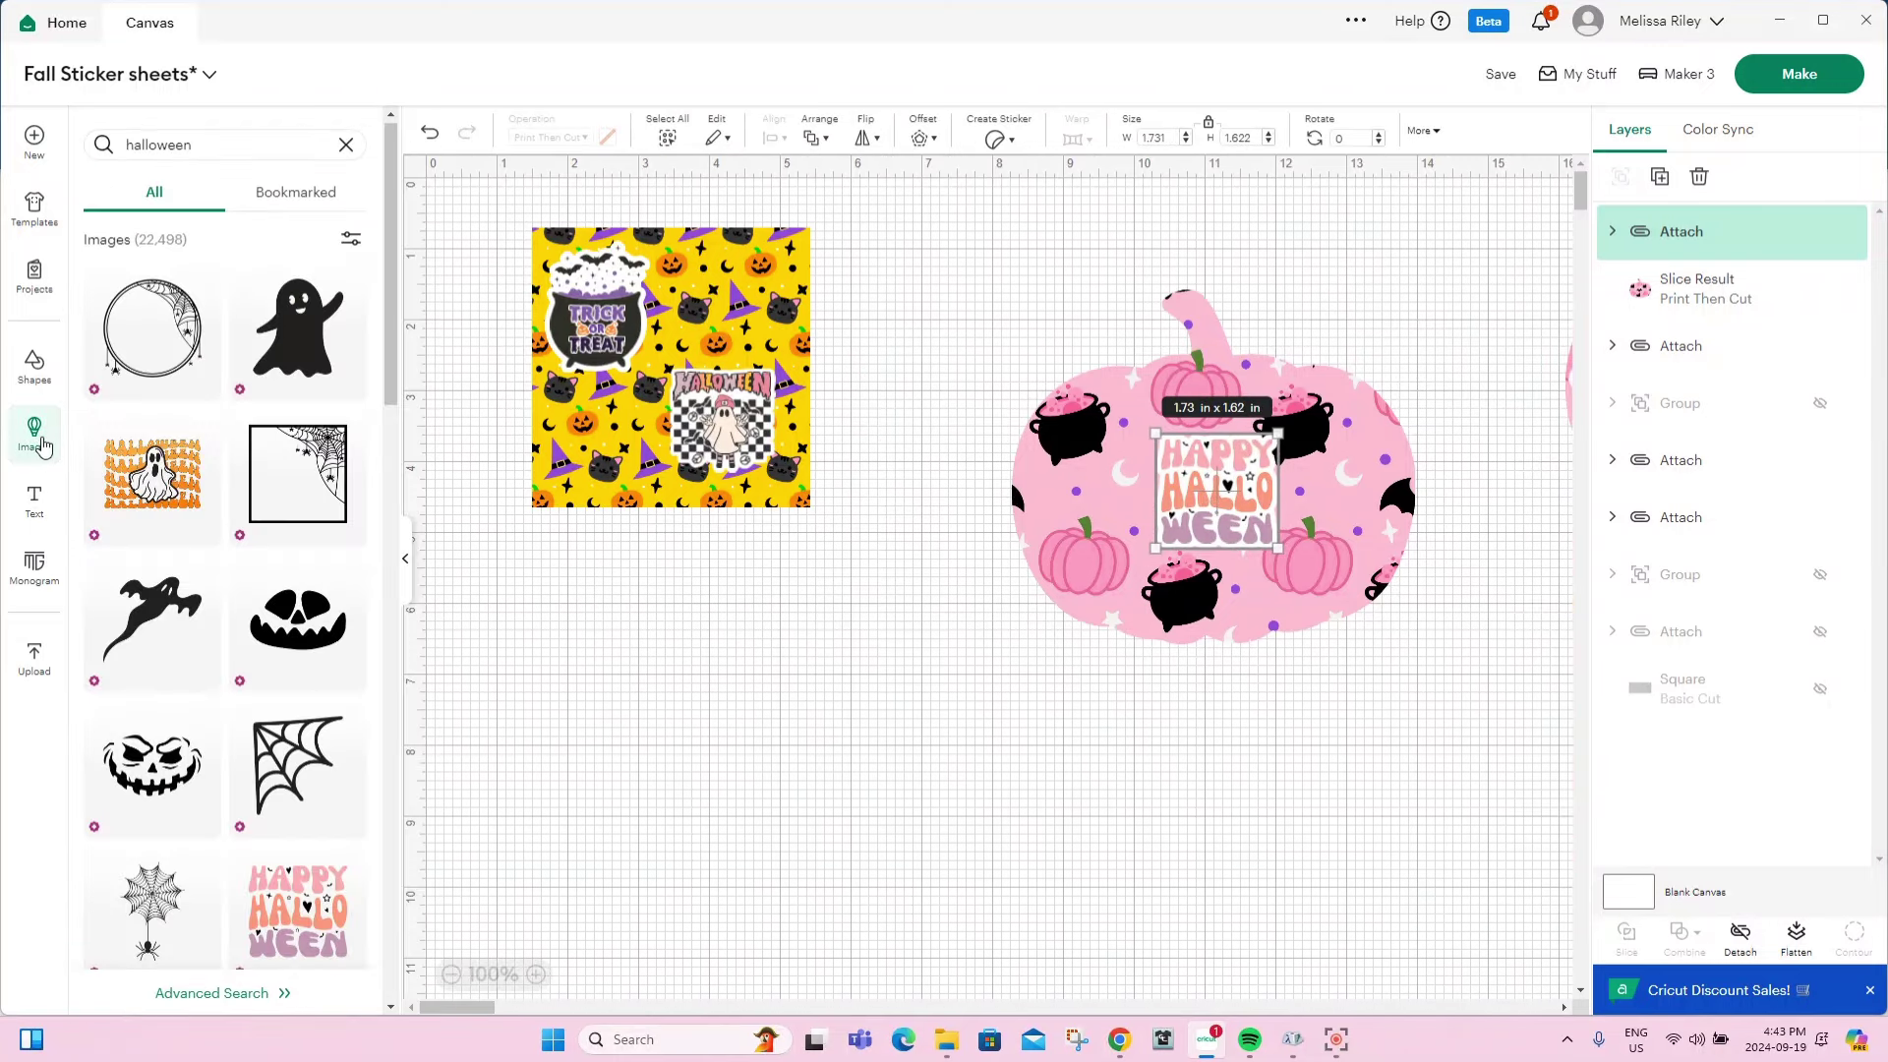
pyautogui.scroll(-5, 152, 675)
pyautogui.click(153, 675)
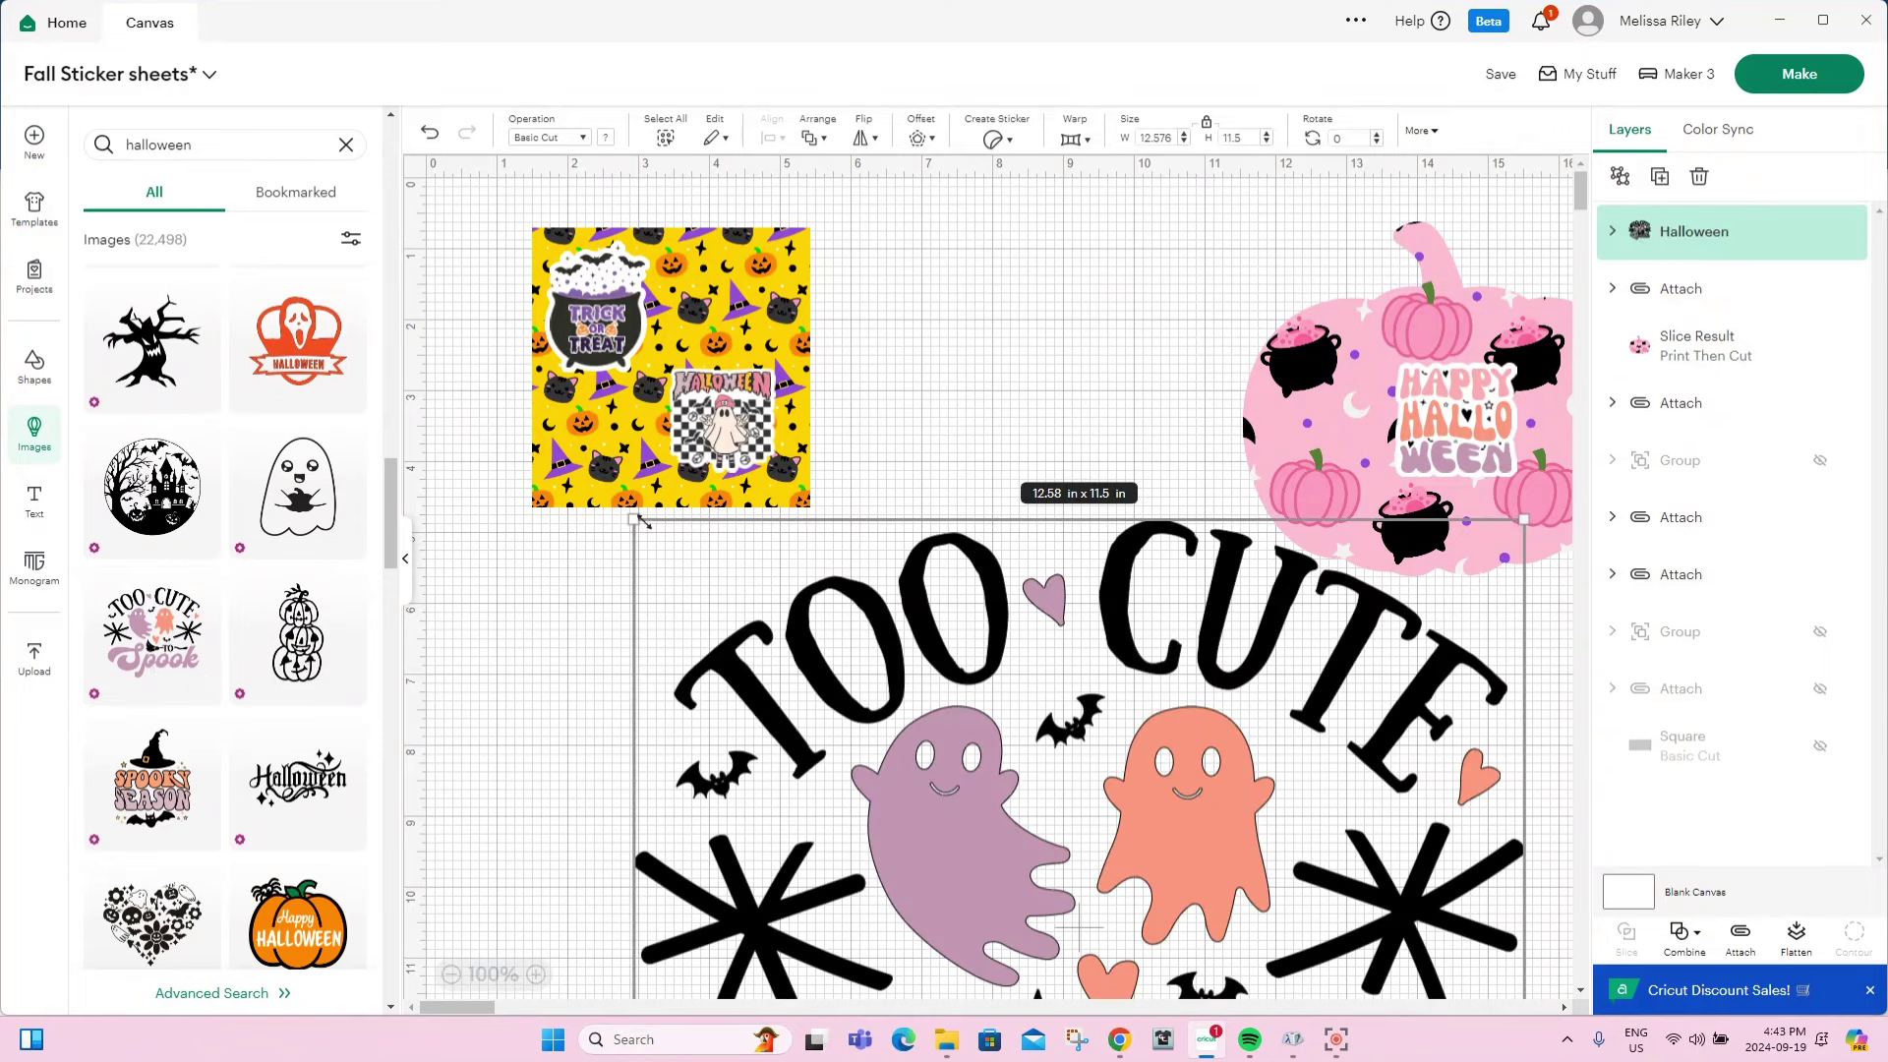
pyautogui.moveTo(644, 521)
pyautogui.mouseDown()
pyautogui.moveTo(826, 683)
pyautogui.moveTo(724, 624)
pyautogui.moveTo(670, 528)
pyautogui.mouseUp()
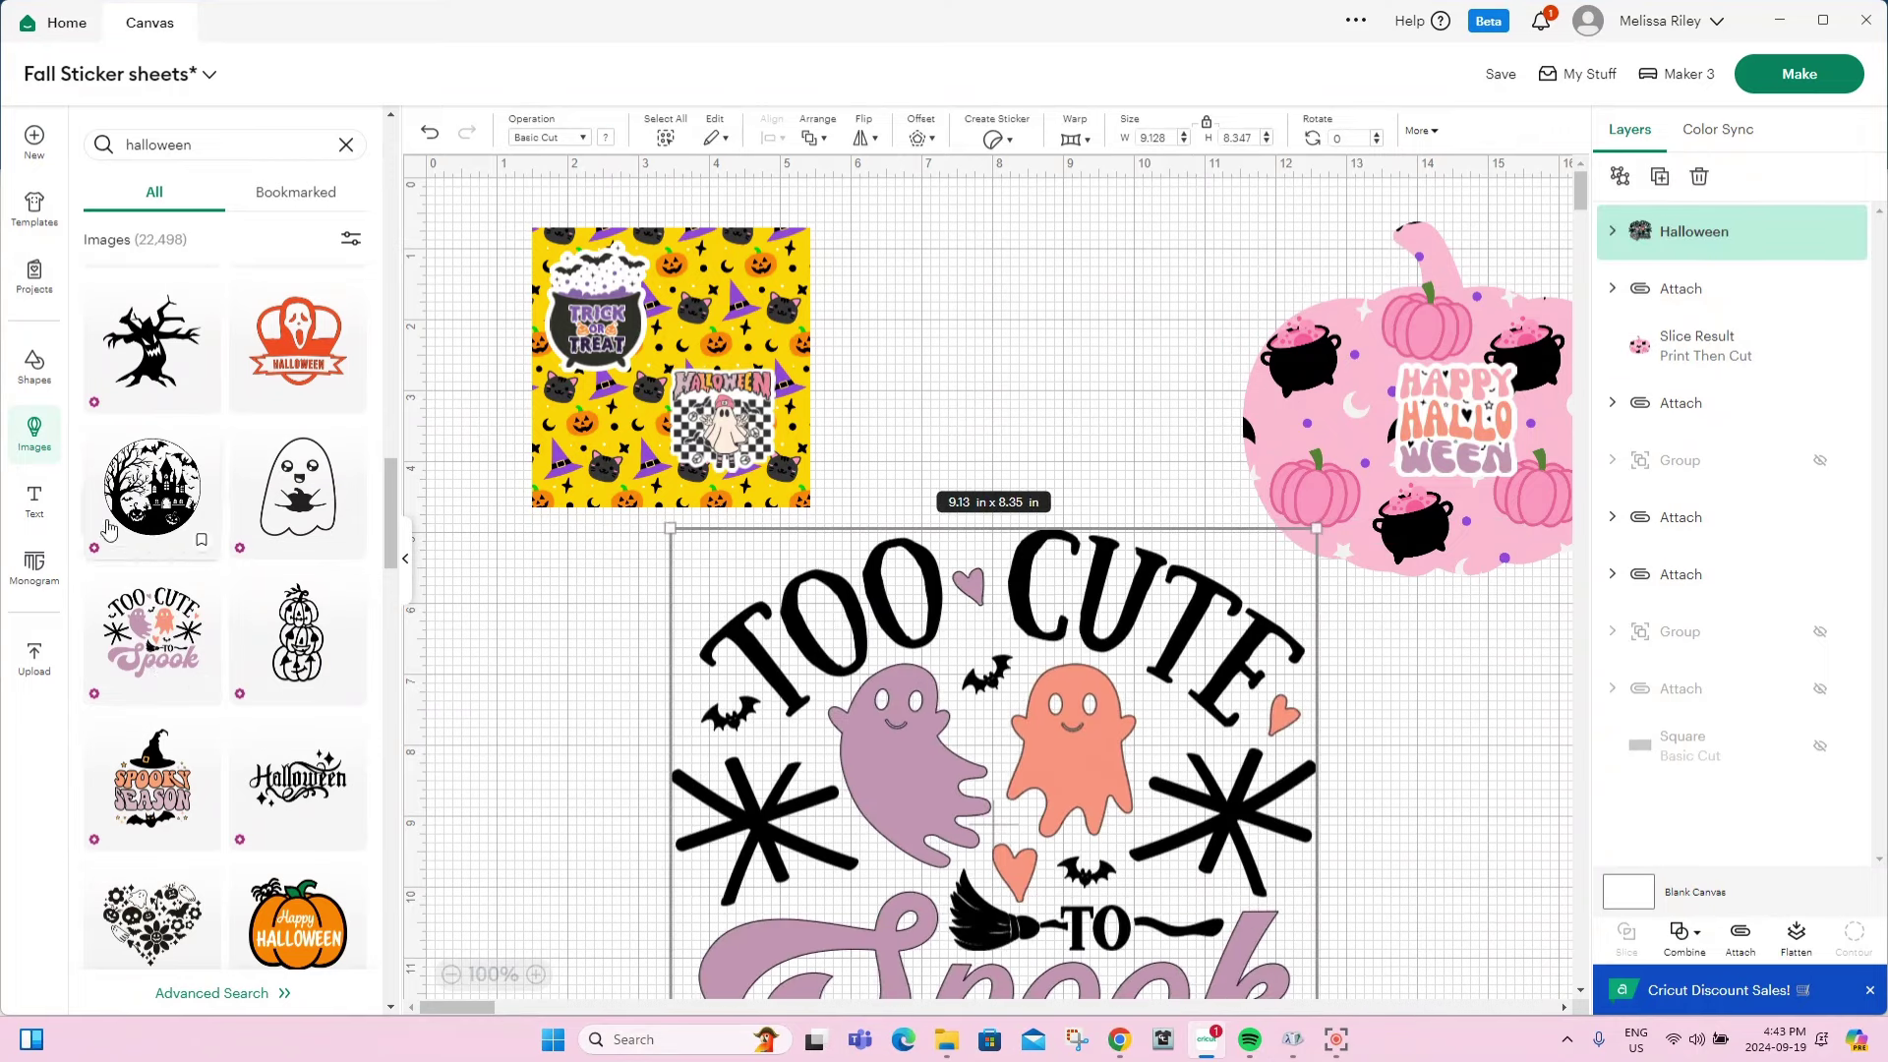
pyautogui.click(34, 433)
pyautogui.moveTo(982, 528); pyautogui.dragTo(646, 838)
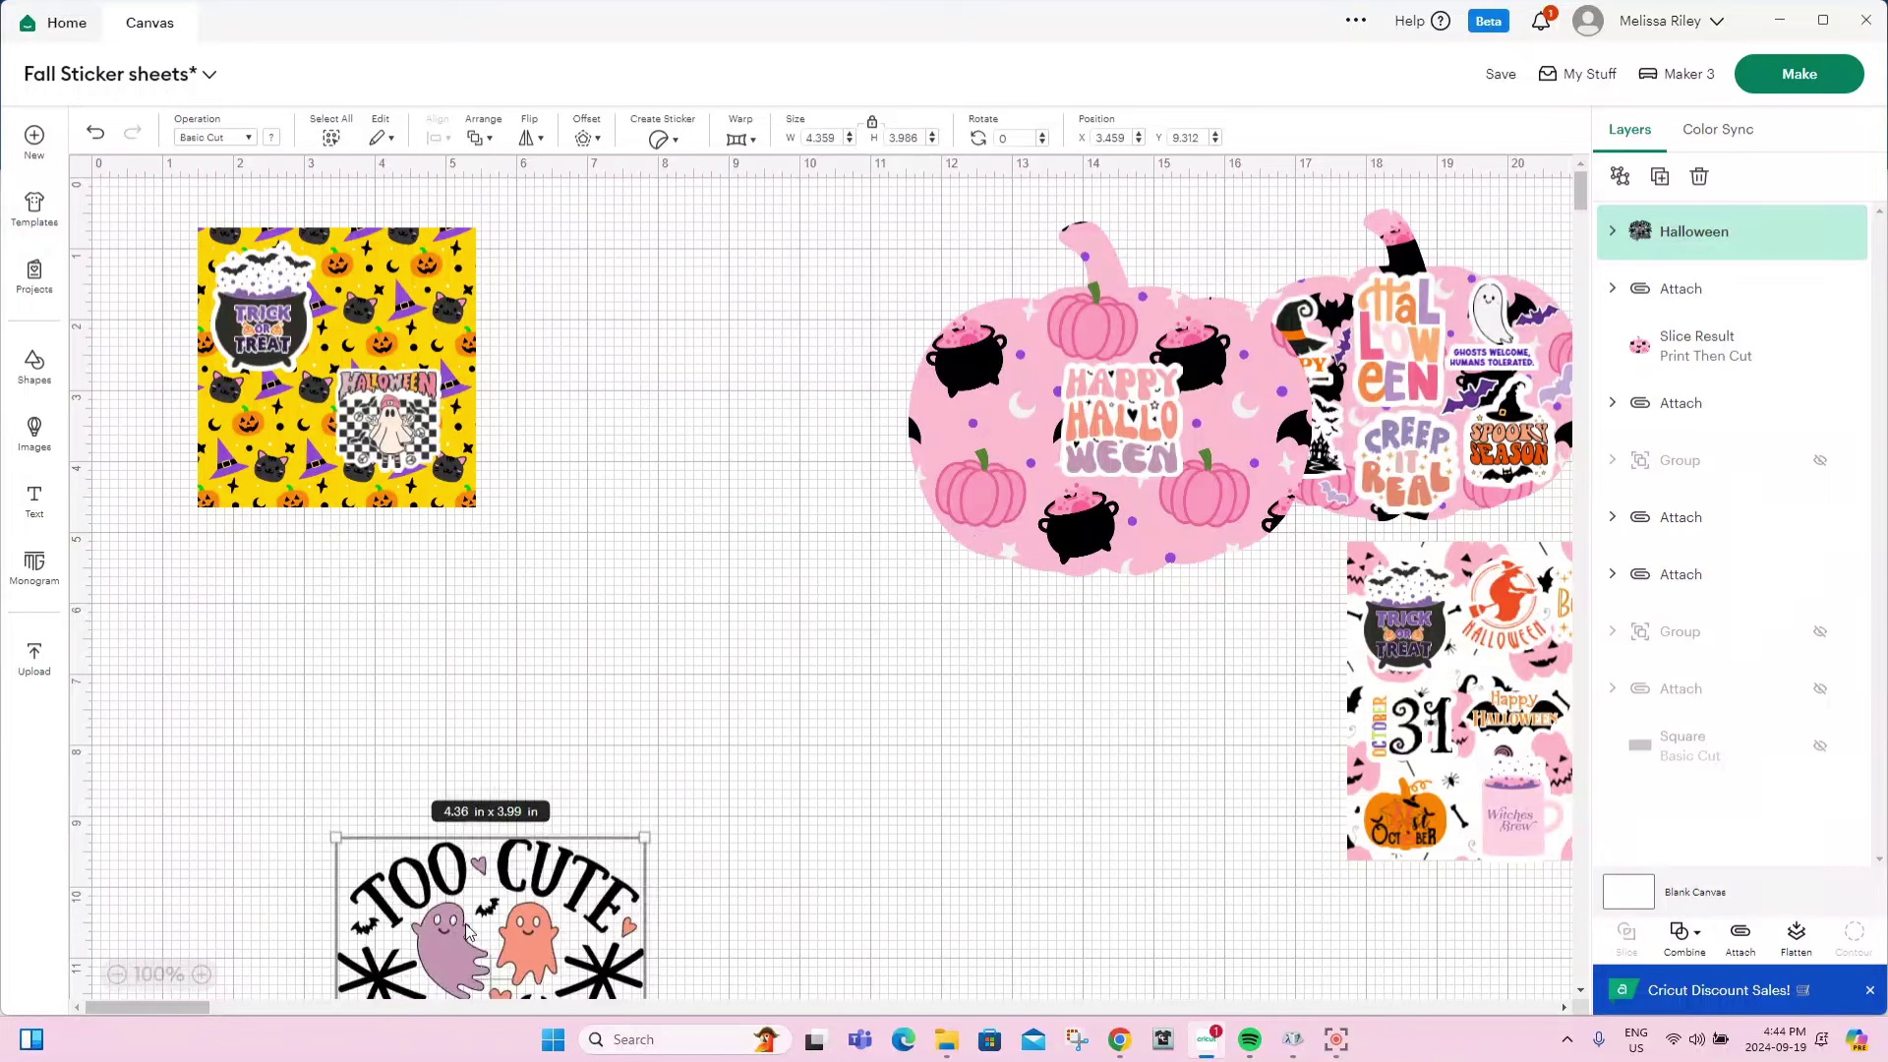
pyautogui.moveTo(467, 930); pyautogui.dragTo(644, 645)
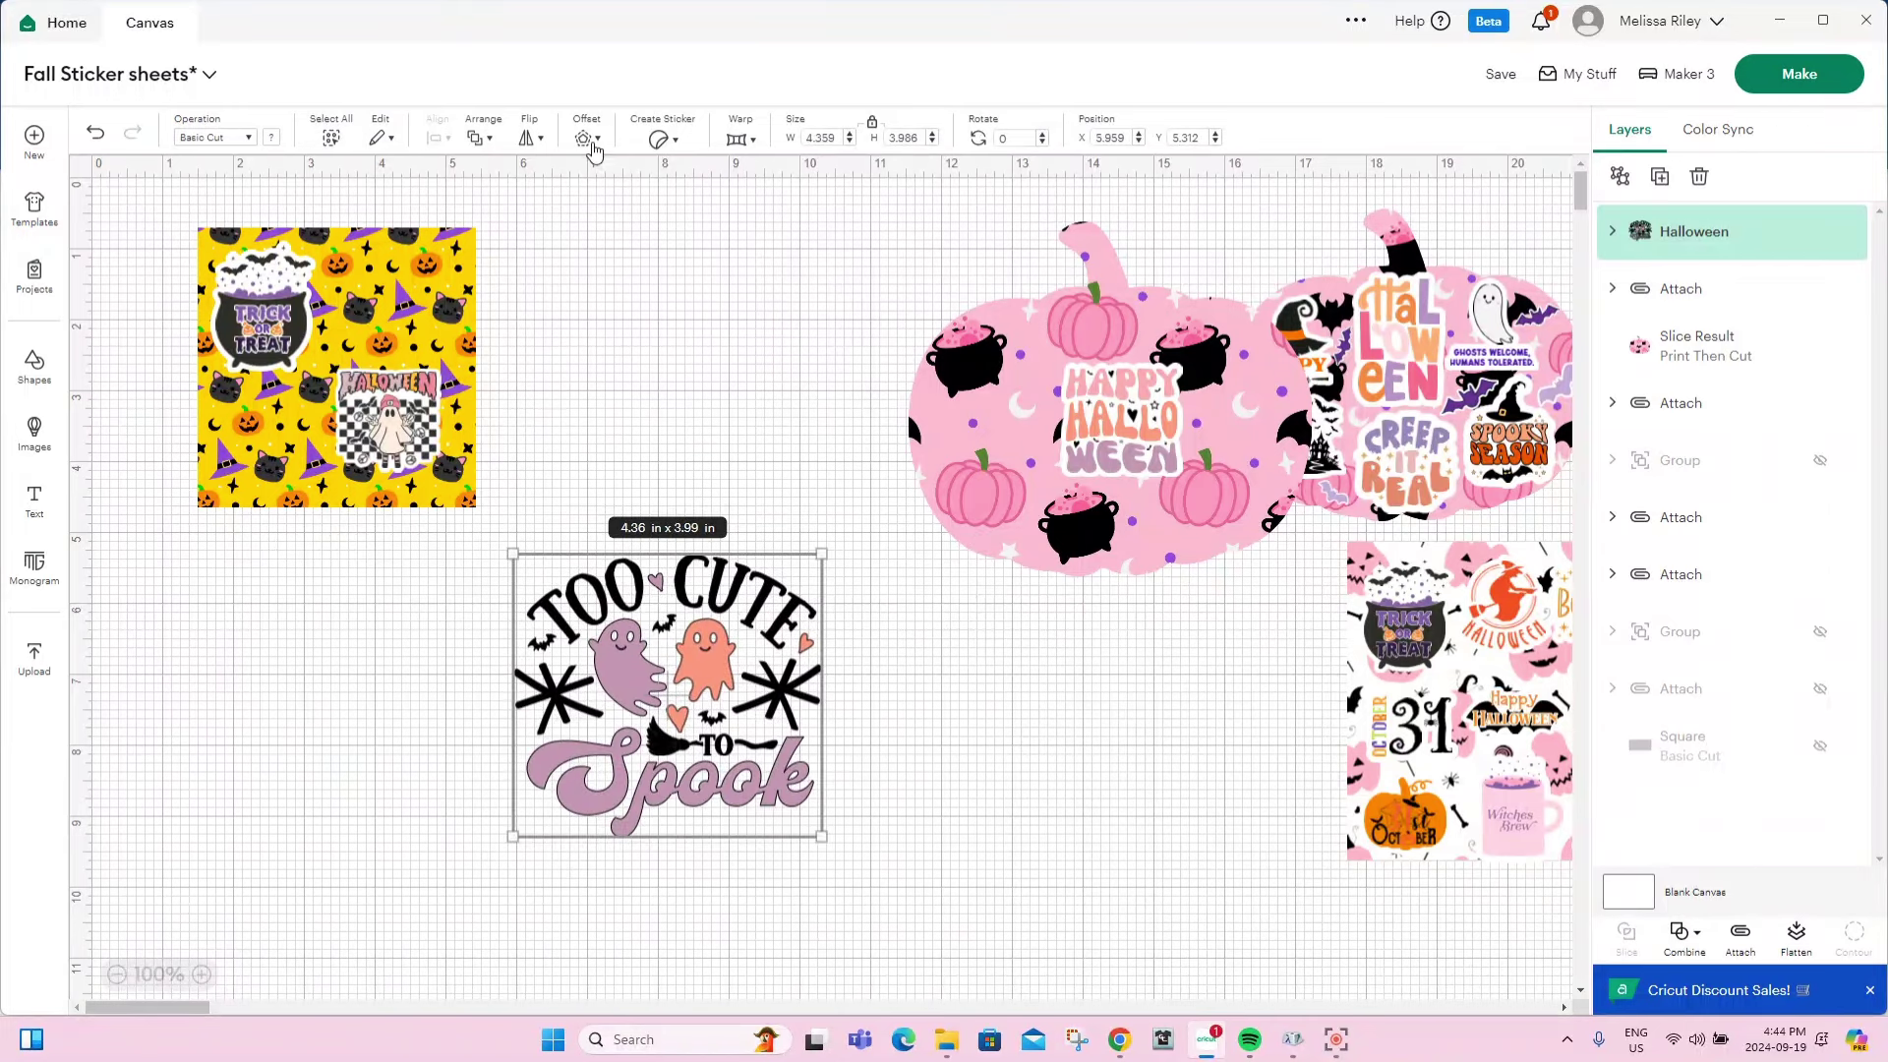
# Add a 0.139 in offset around the Too Cute to Spook image and hide all of the offset's inner contours.
pyautogui.click(587, 139)
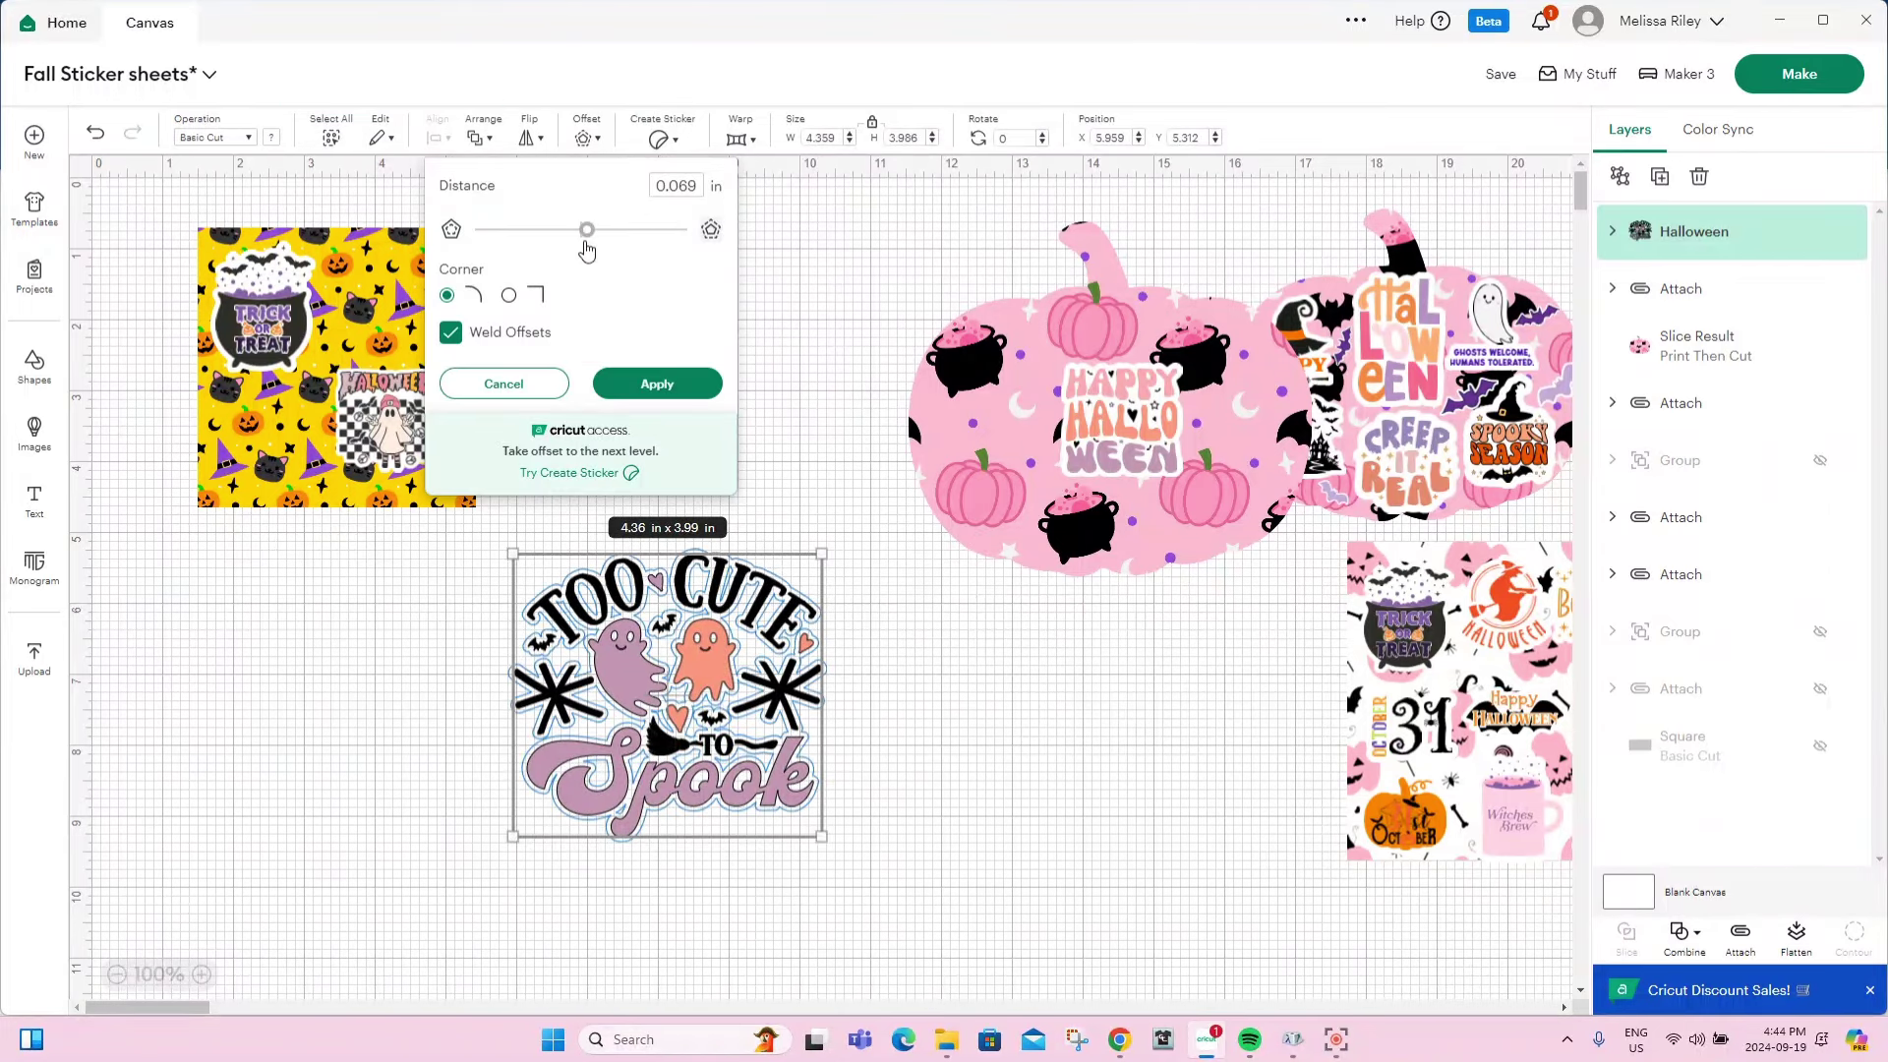
pyautogui.moveTo(588, 244); pyautogui.dragTo(594, 234)
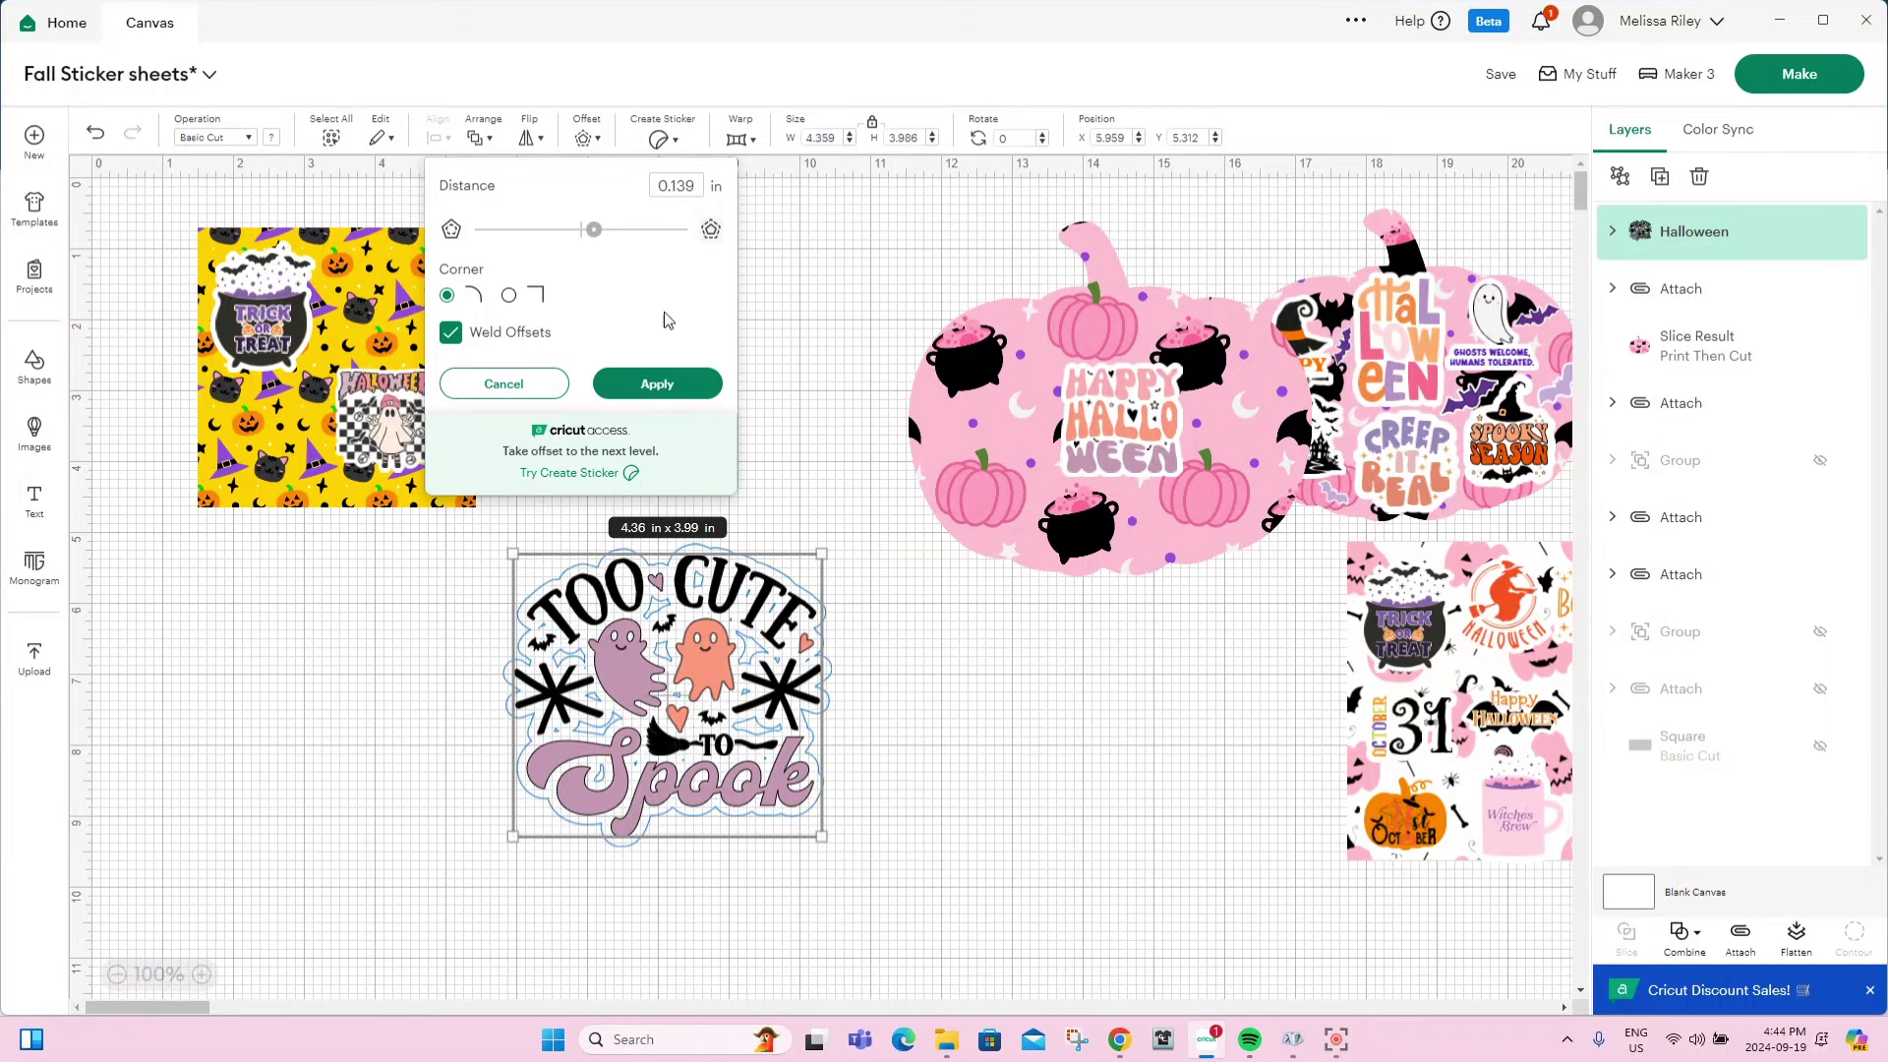
pyautogui.click(659, 385)
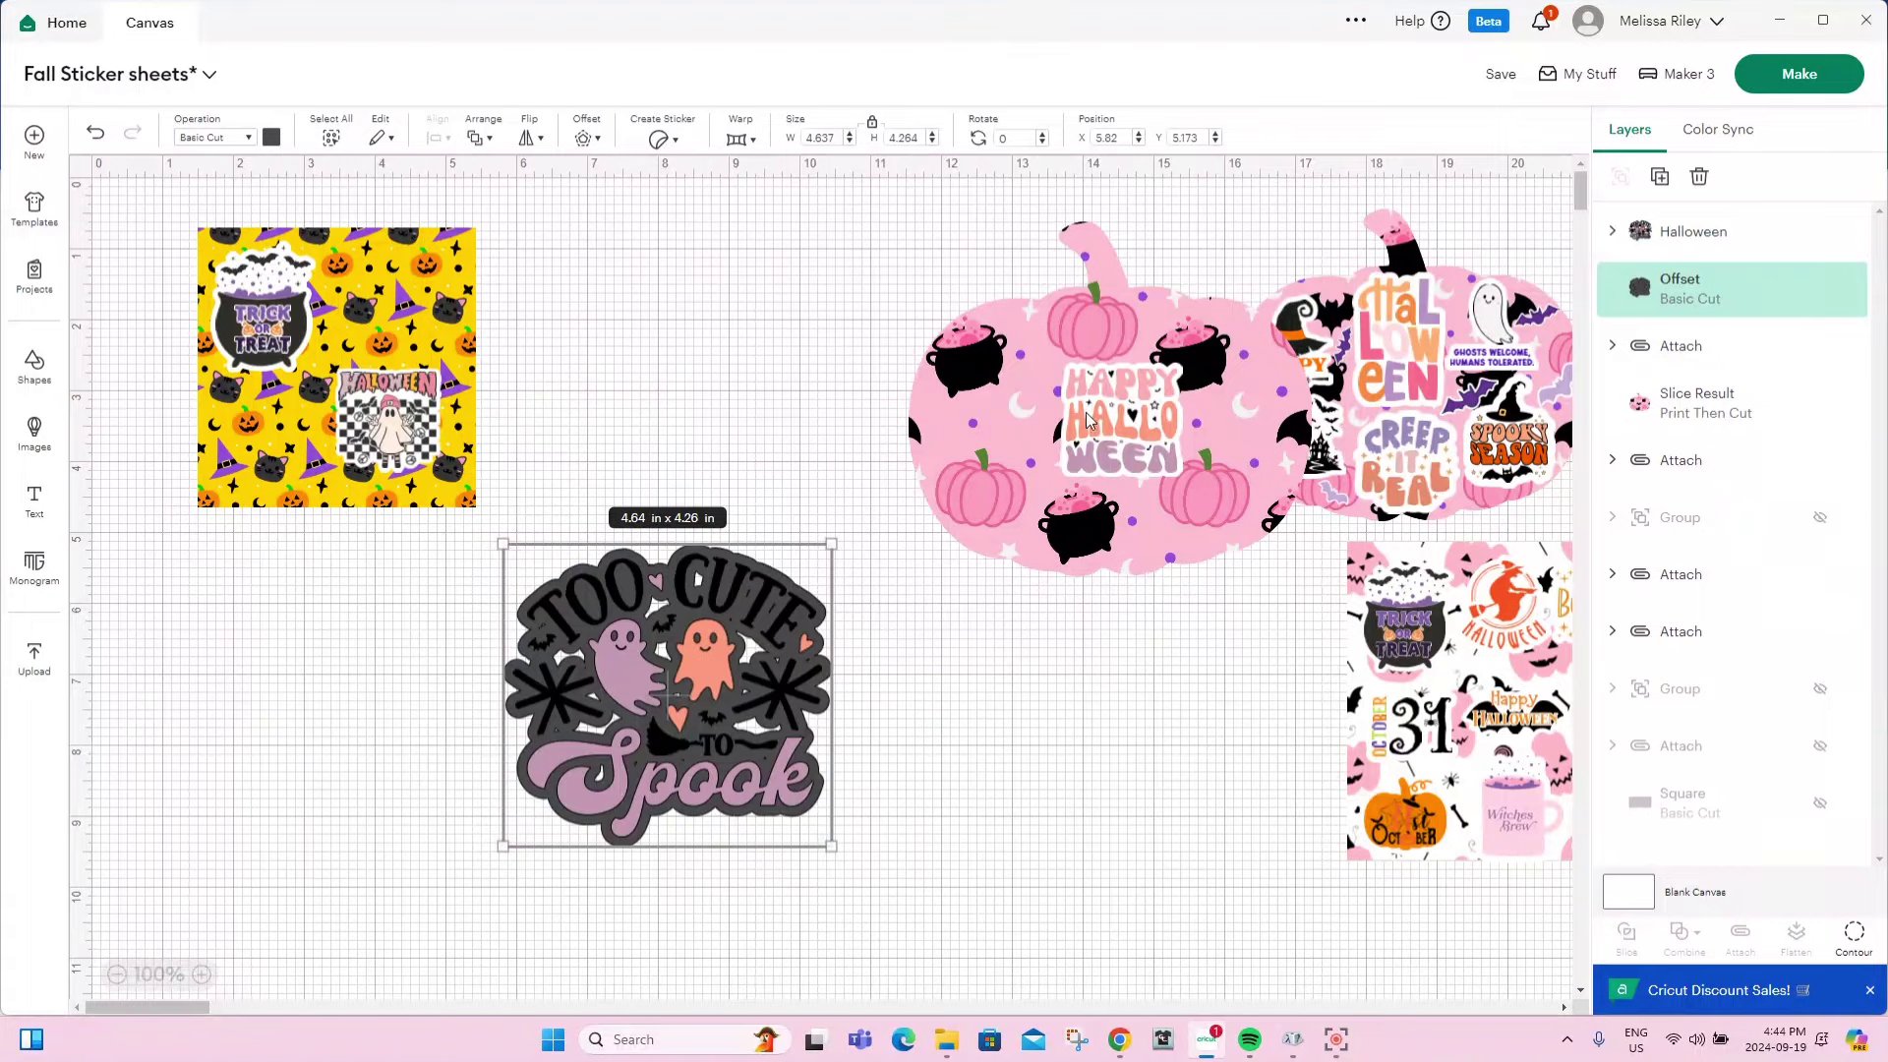
pyautogui.click(1855, 930)
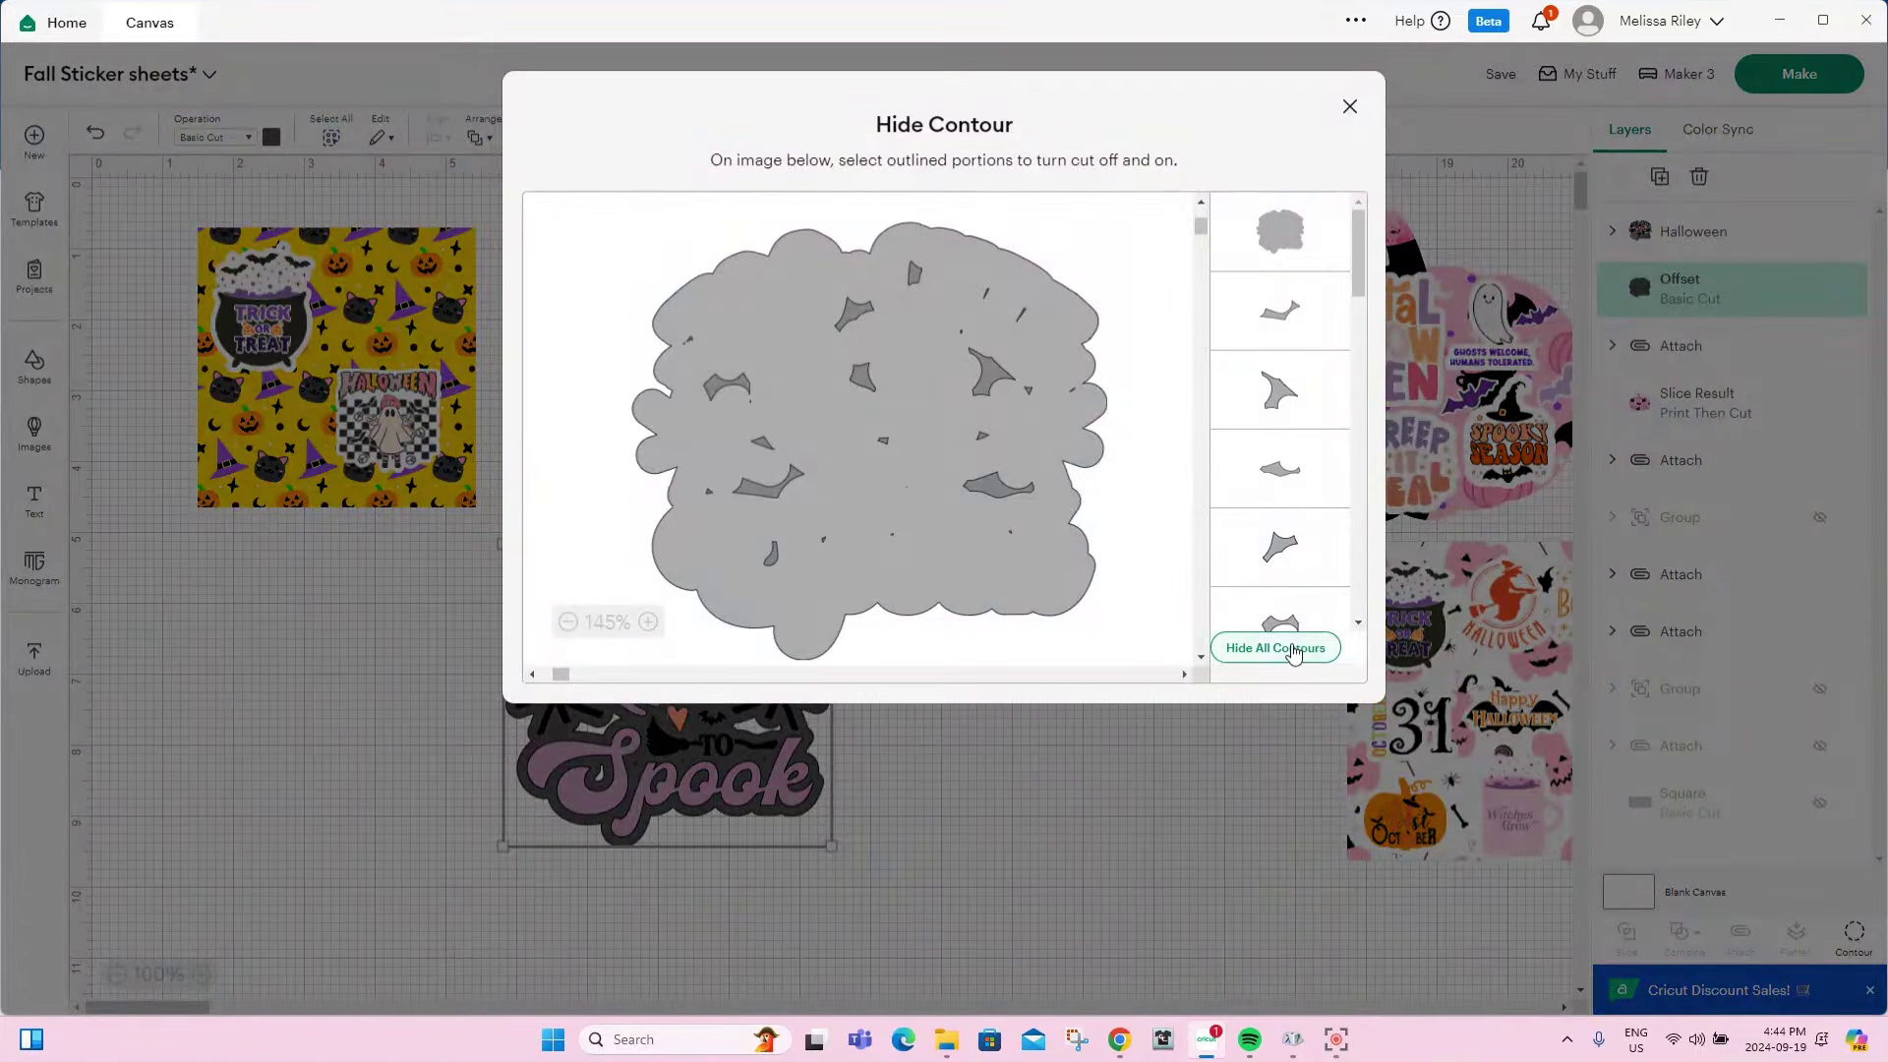
pyautogui.click(1278, 647)
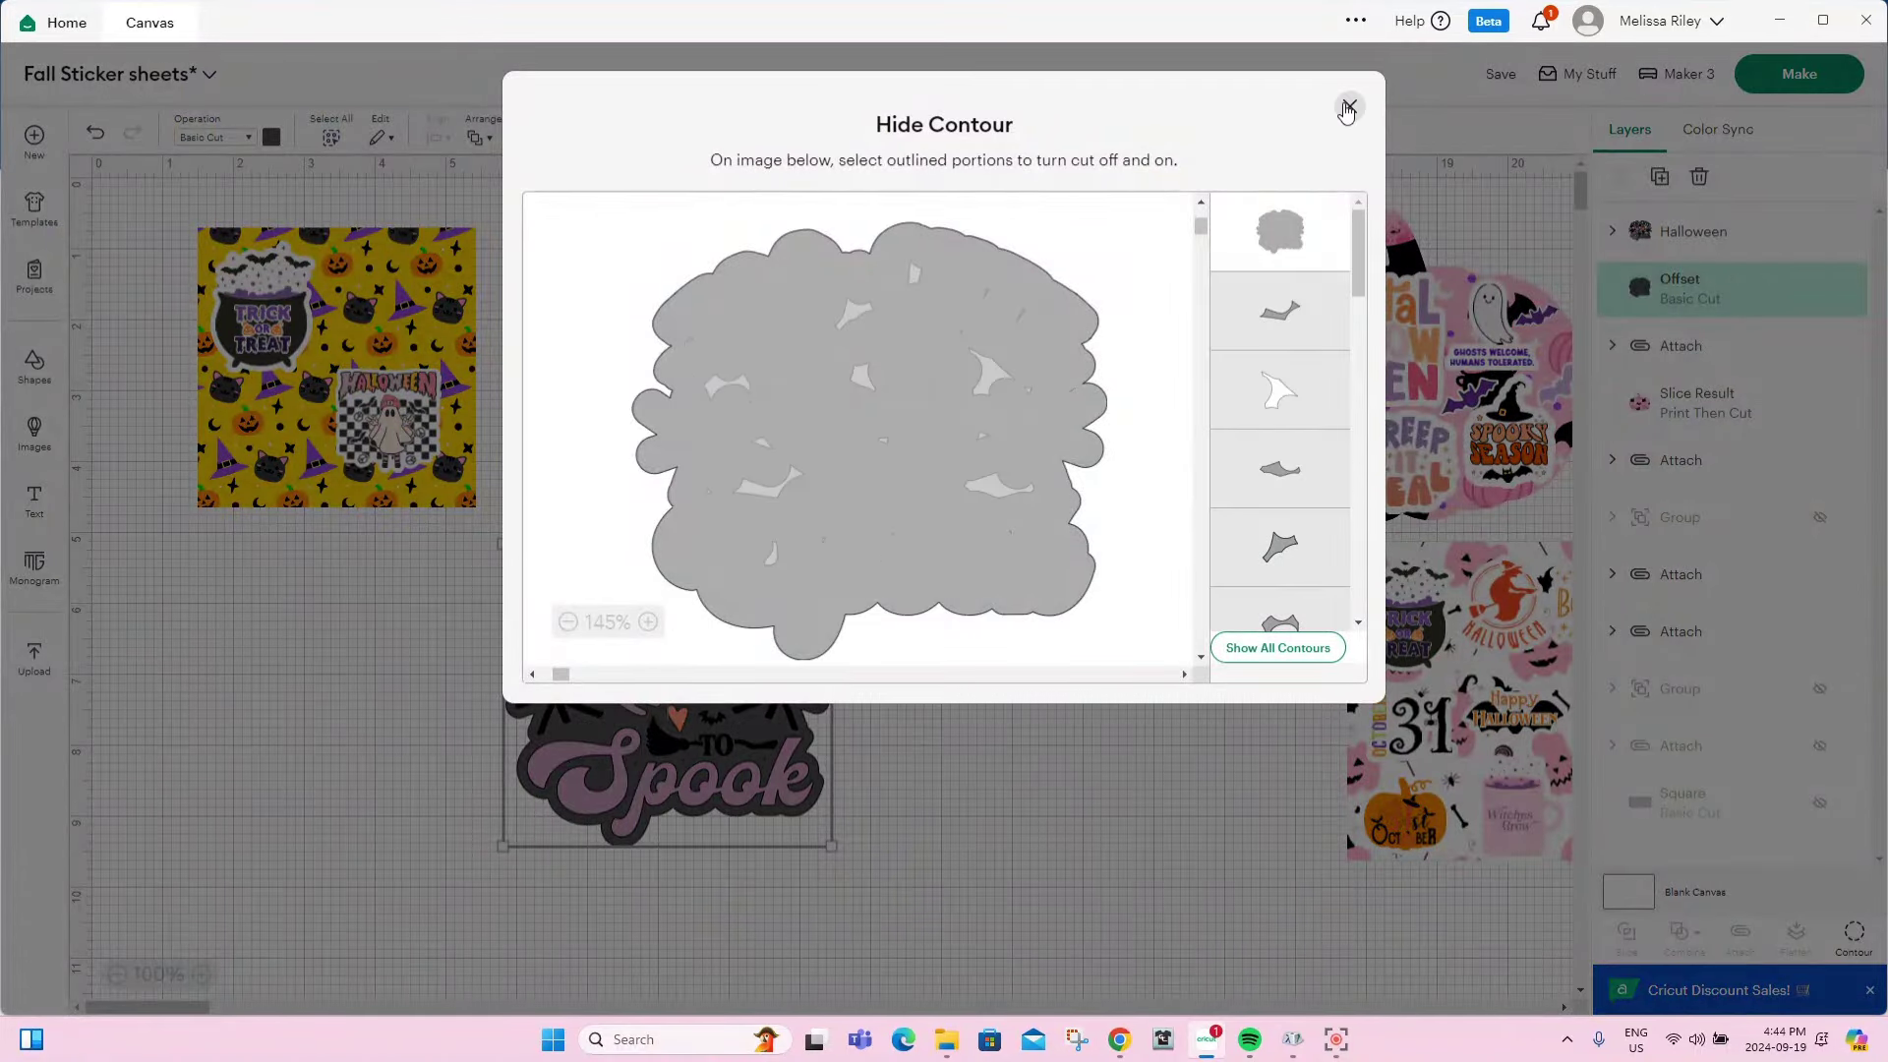
pyautogui.click(1348, 106)
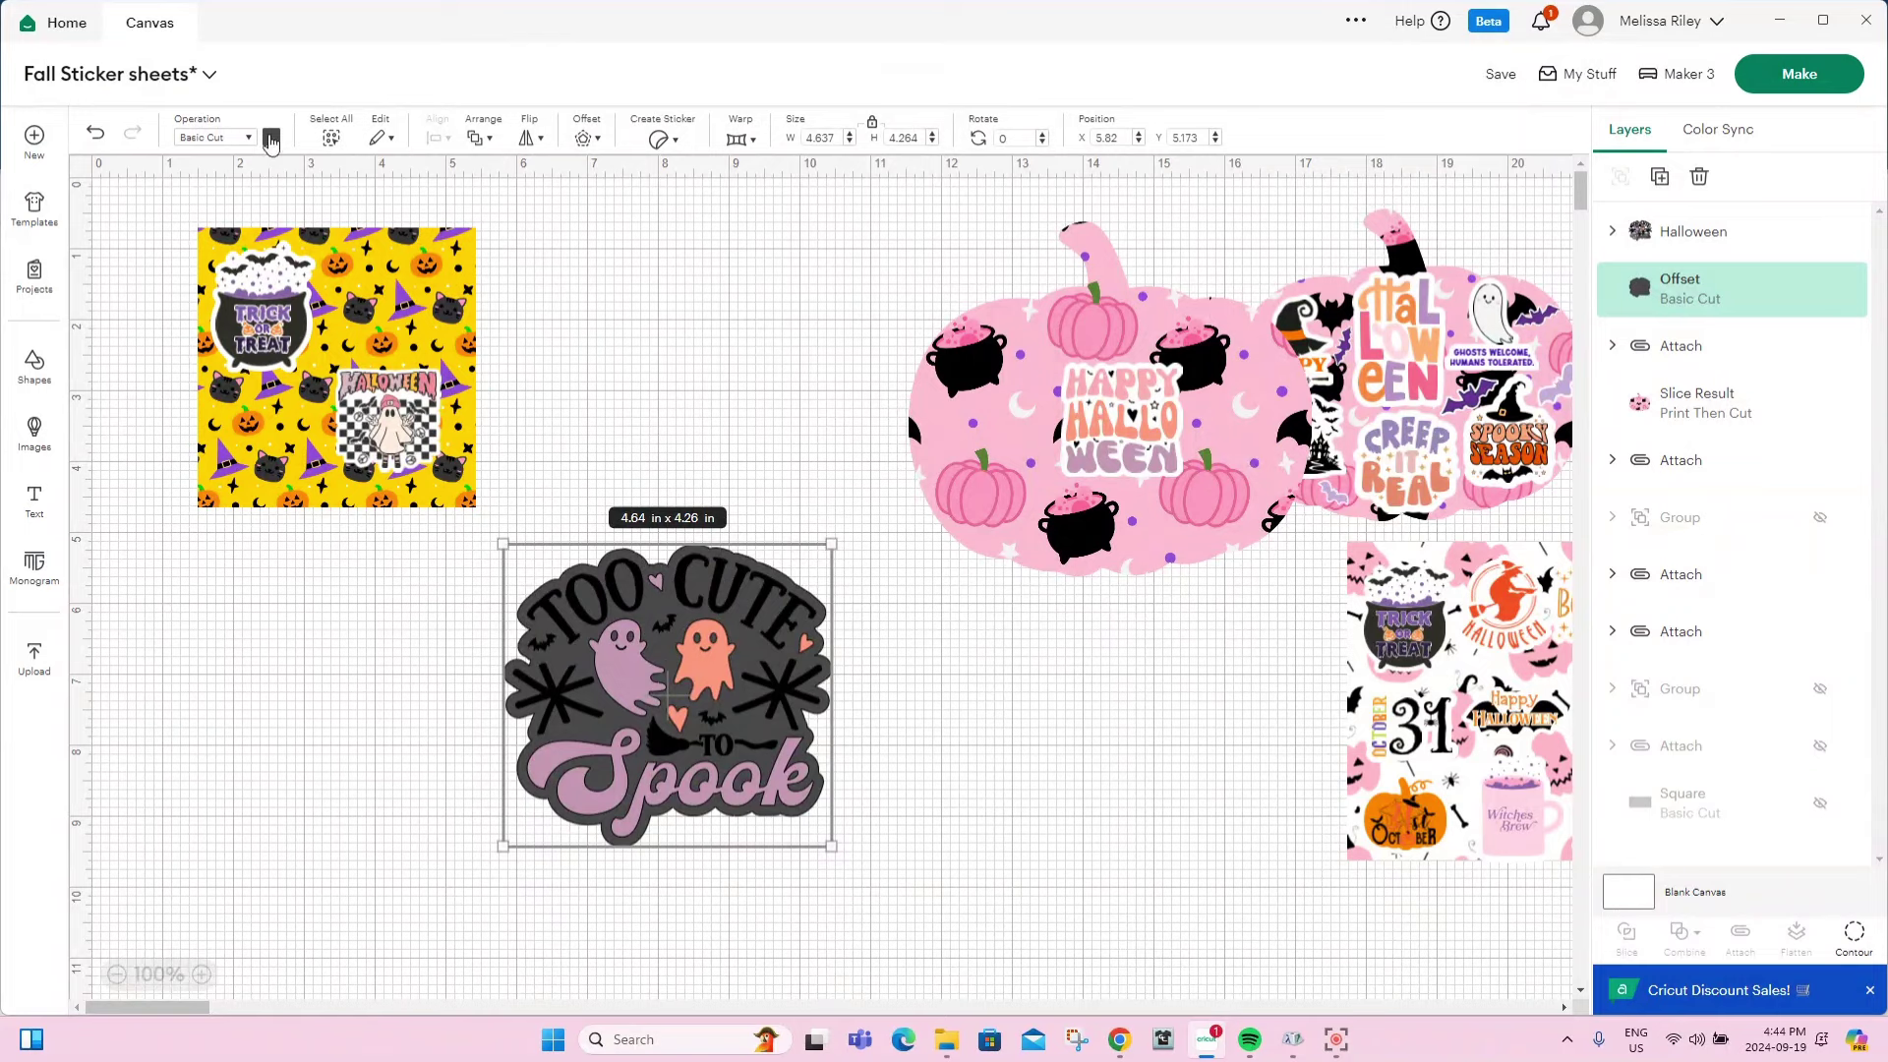
# Colour the Too Cute to Spook offset white and flatten it together with the image.
pyautogui.click(271, 141)
pyautogui.click(342, 220)
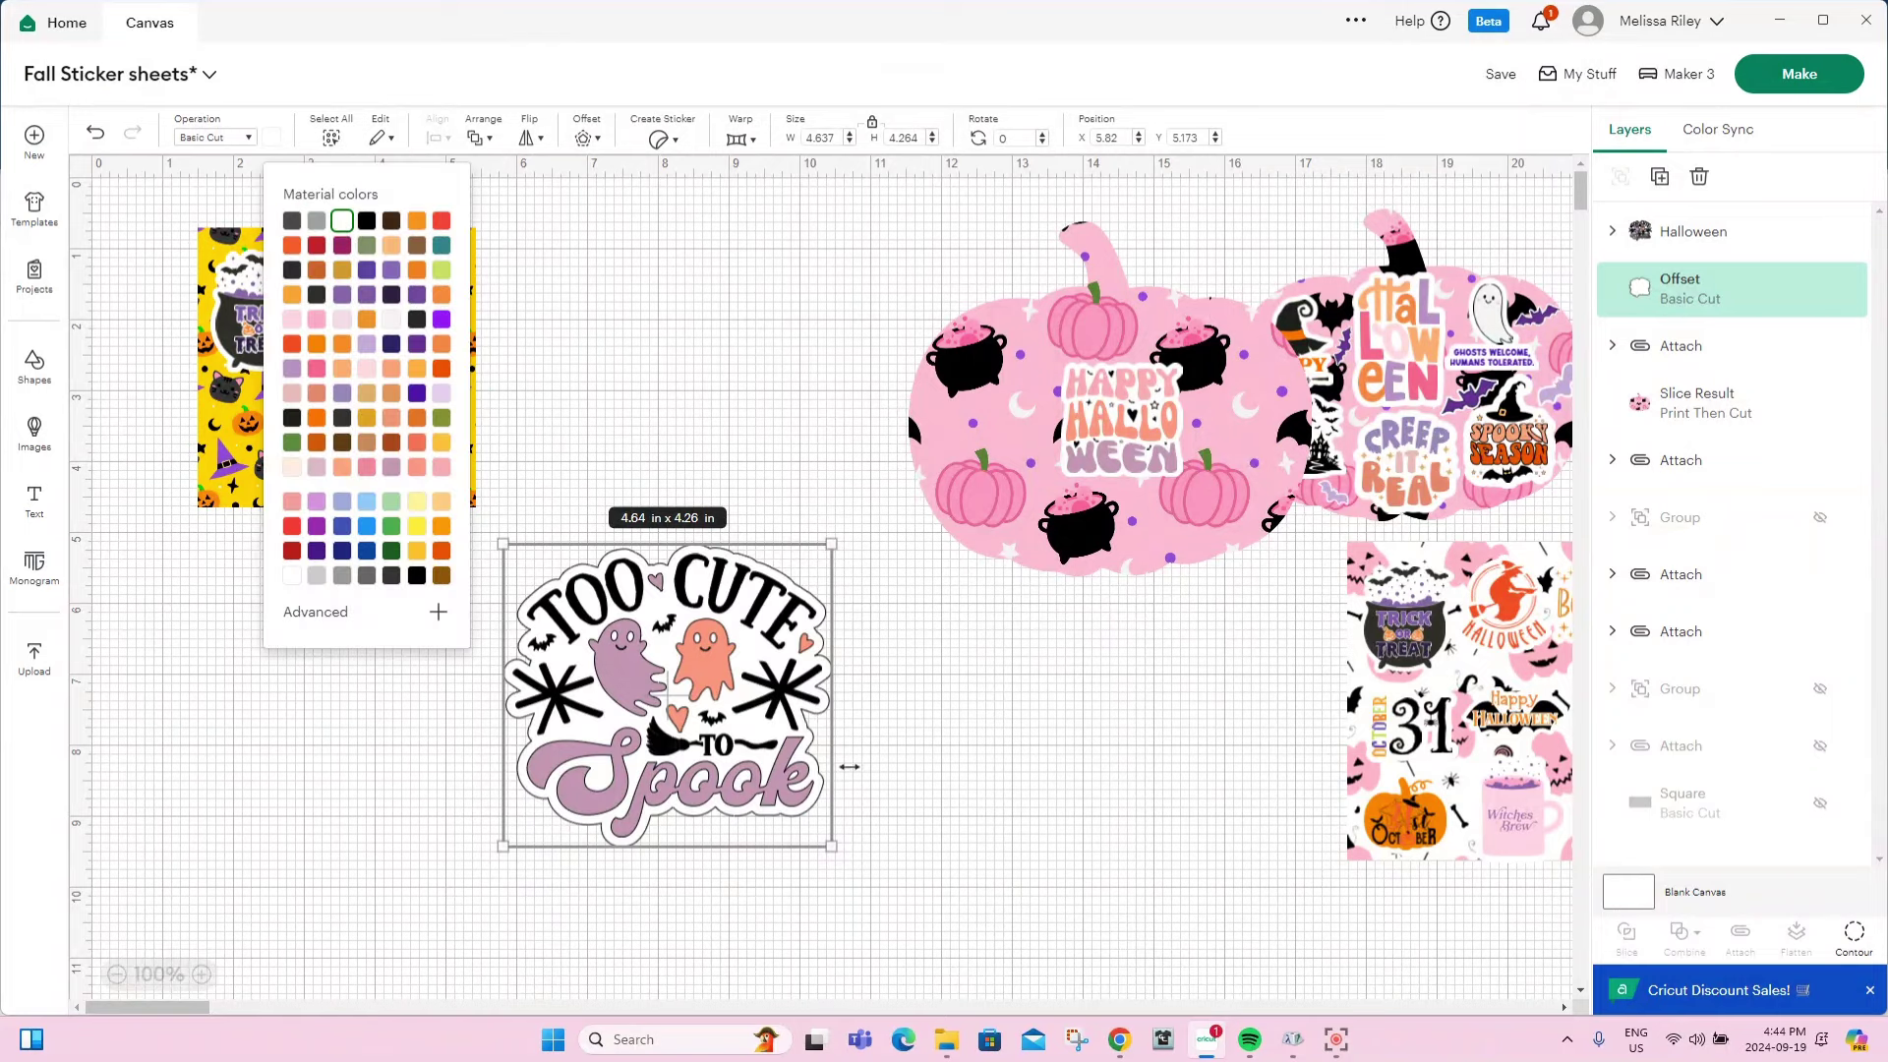
pyautogui.click(898, 875)
pyautogui.moveTo(897, 874); pyautogui.dragTo(514, 548)
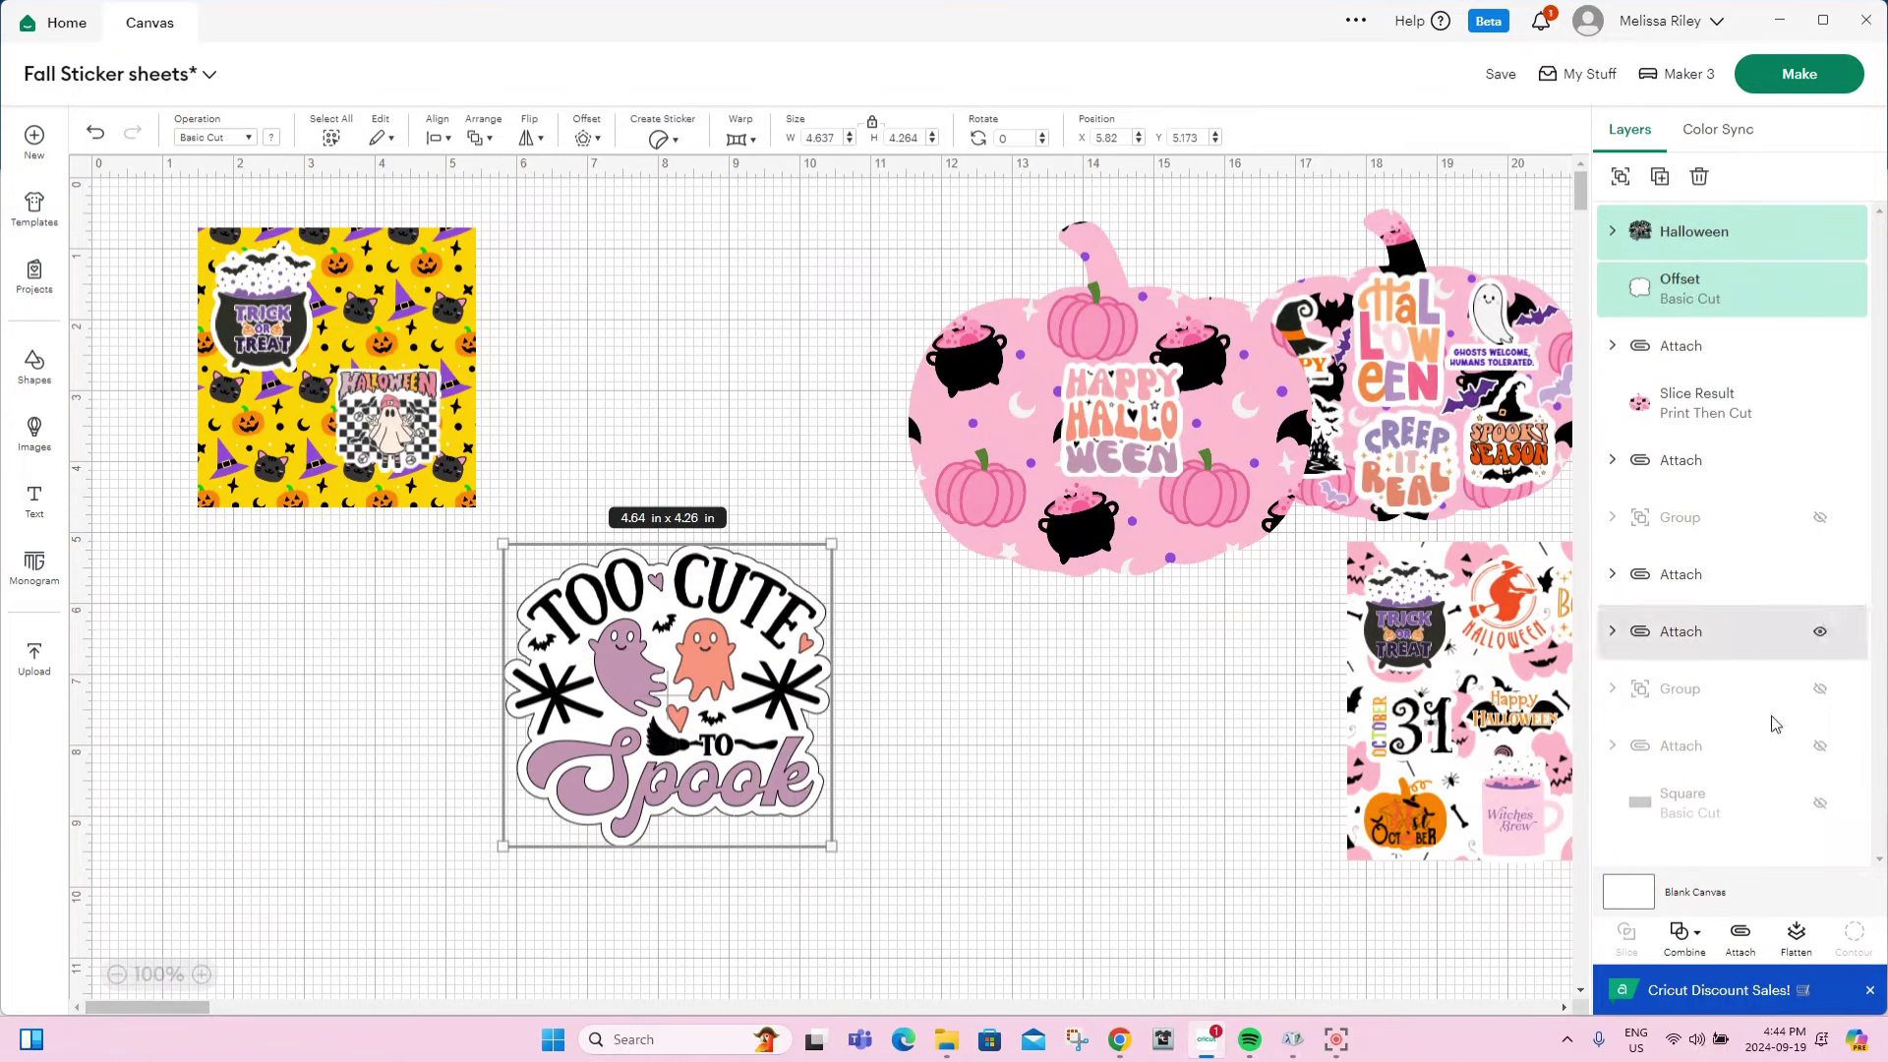
pyautogui.click(1797, 938)
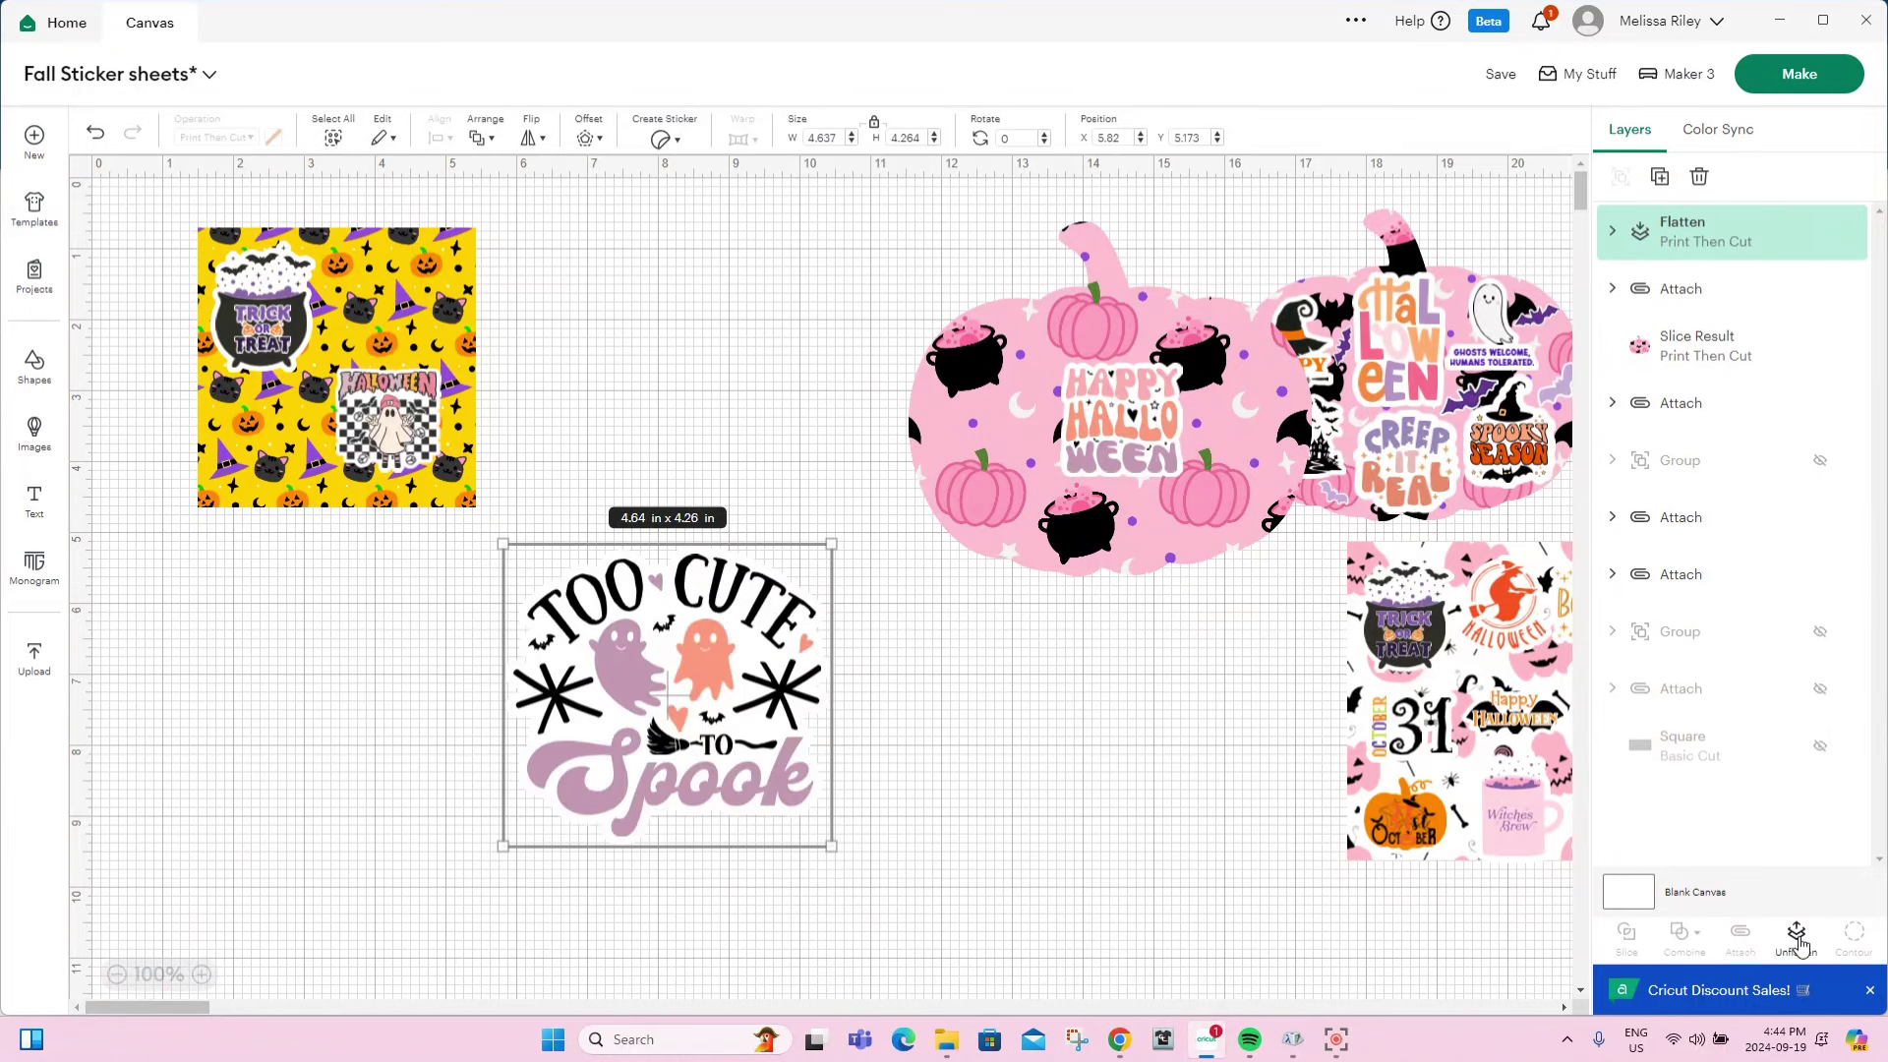
# Add a 0.083 in outer offset around the flattened Too Cute to Spook sticker and colour the offset white.
pyautogui.click(587, 137)
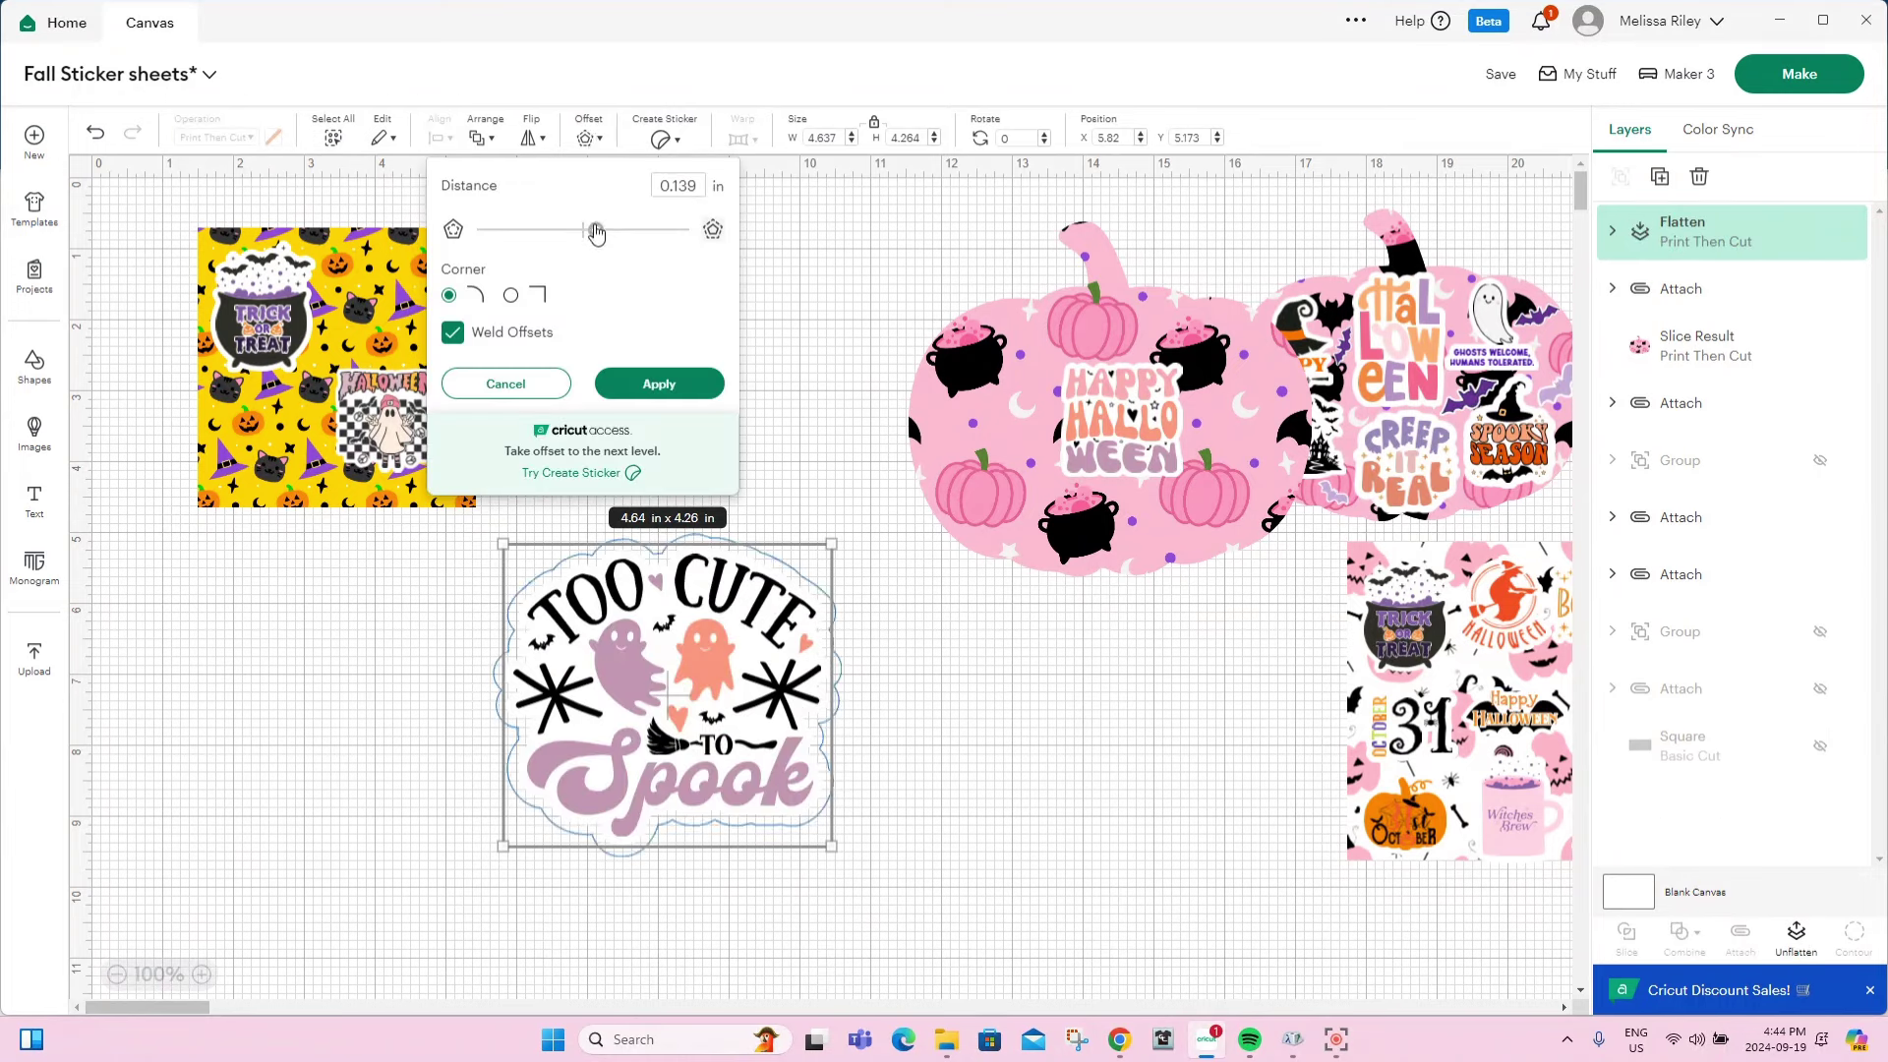
pyautogui.moveTo(596, 233); pyautogui.dragTo(590, 231)
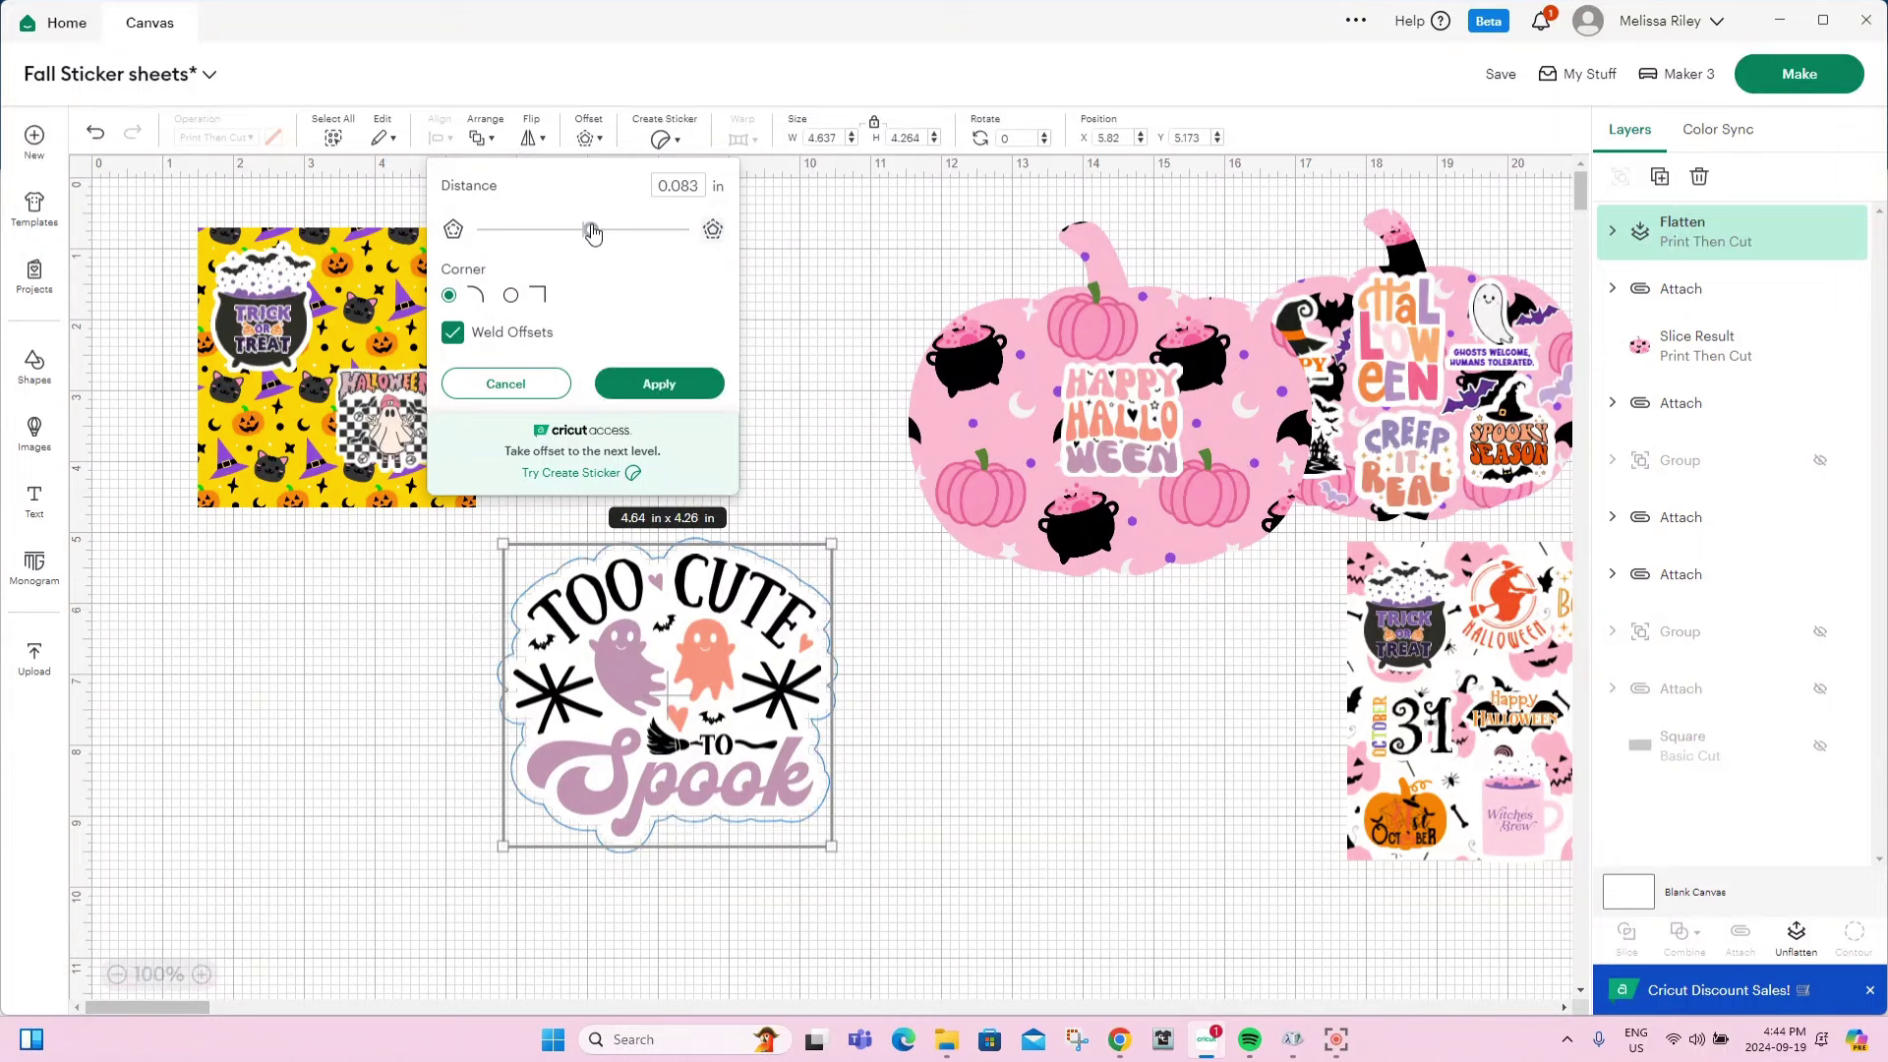
pyautogui.click(659, 385)
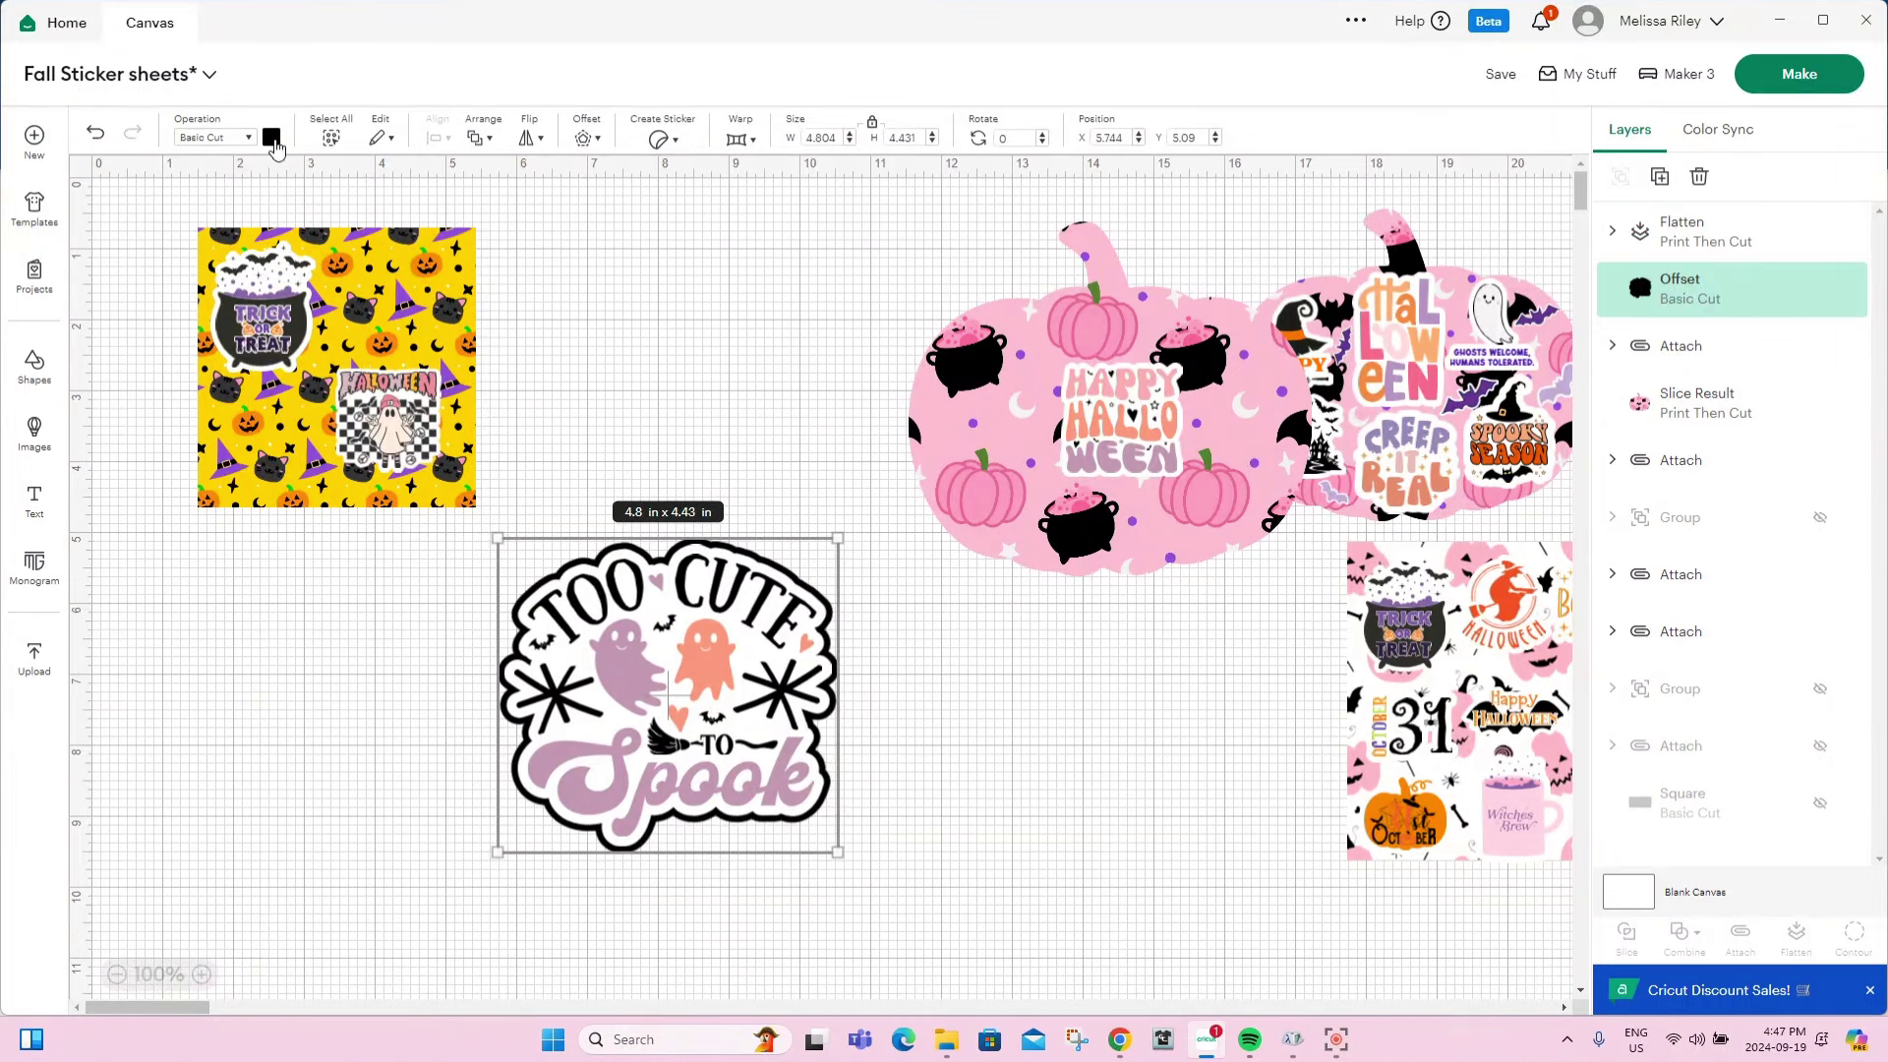
pyautogui.click(272, 139)
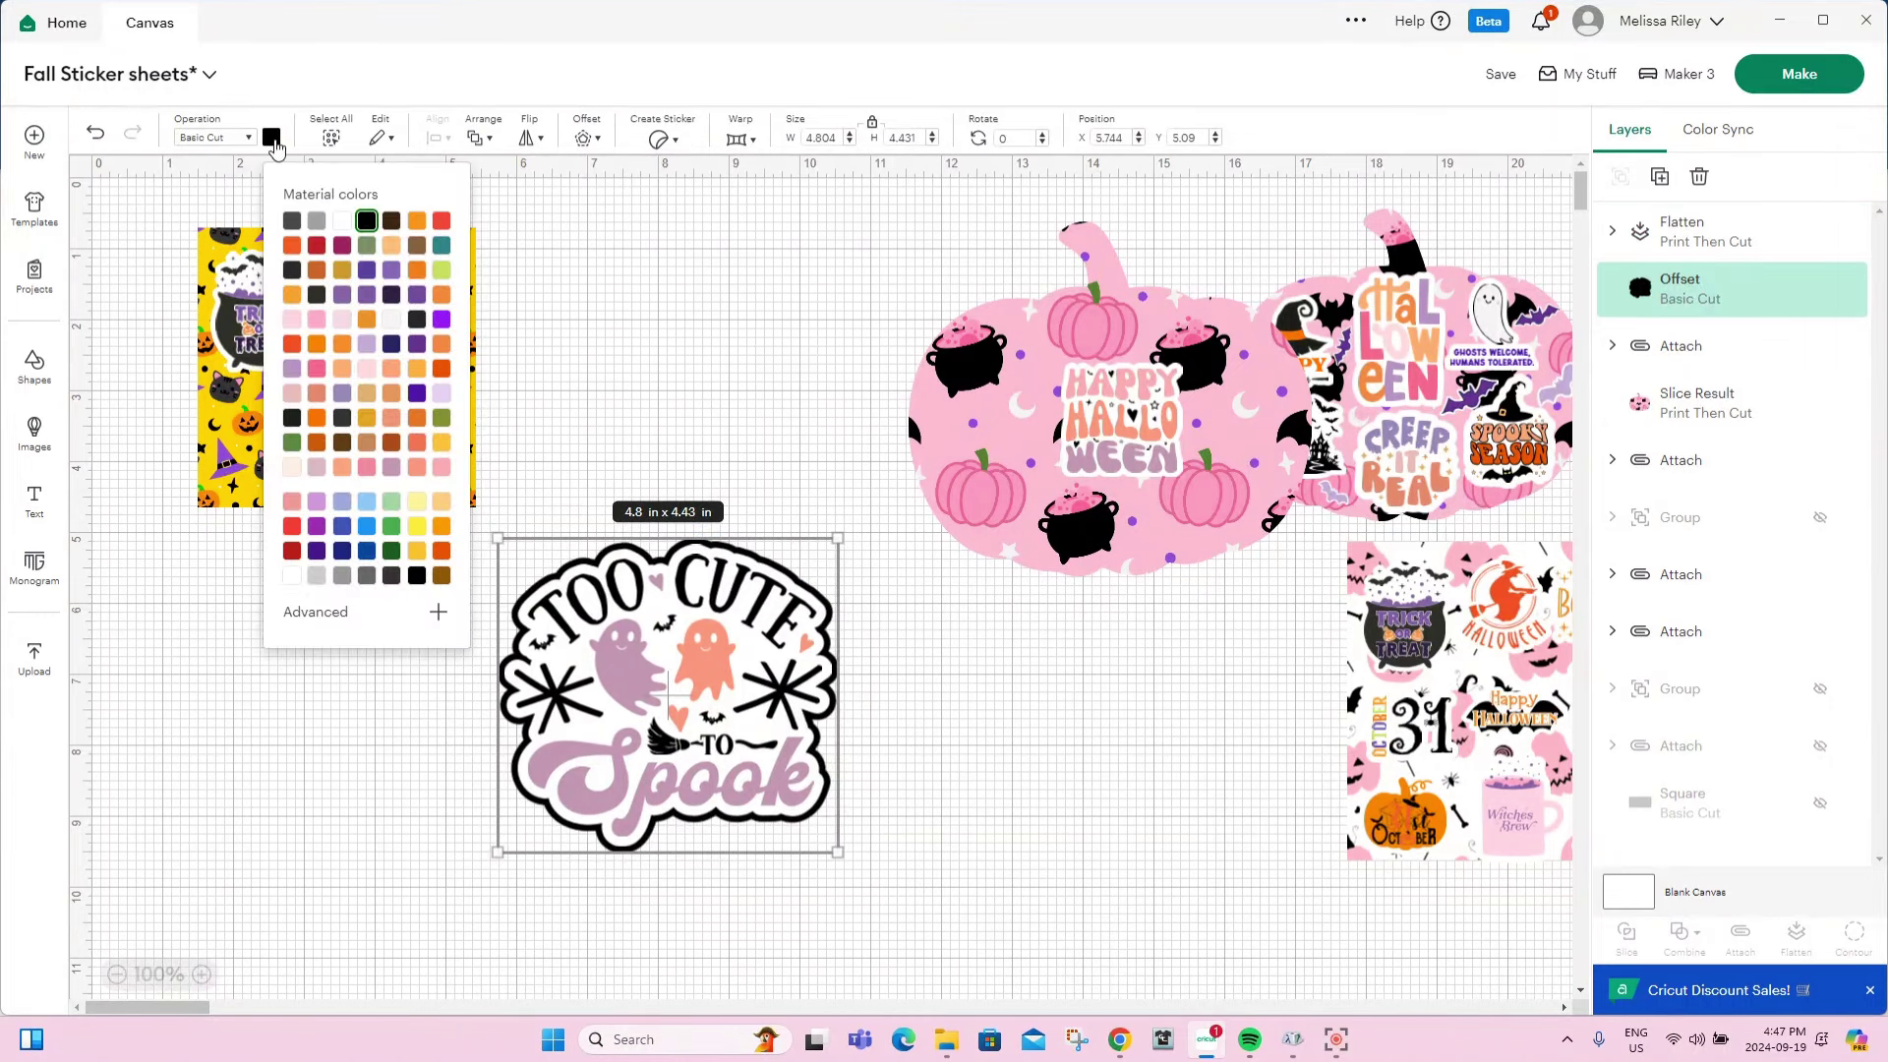
pyautogui.click(342, 220)
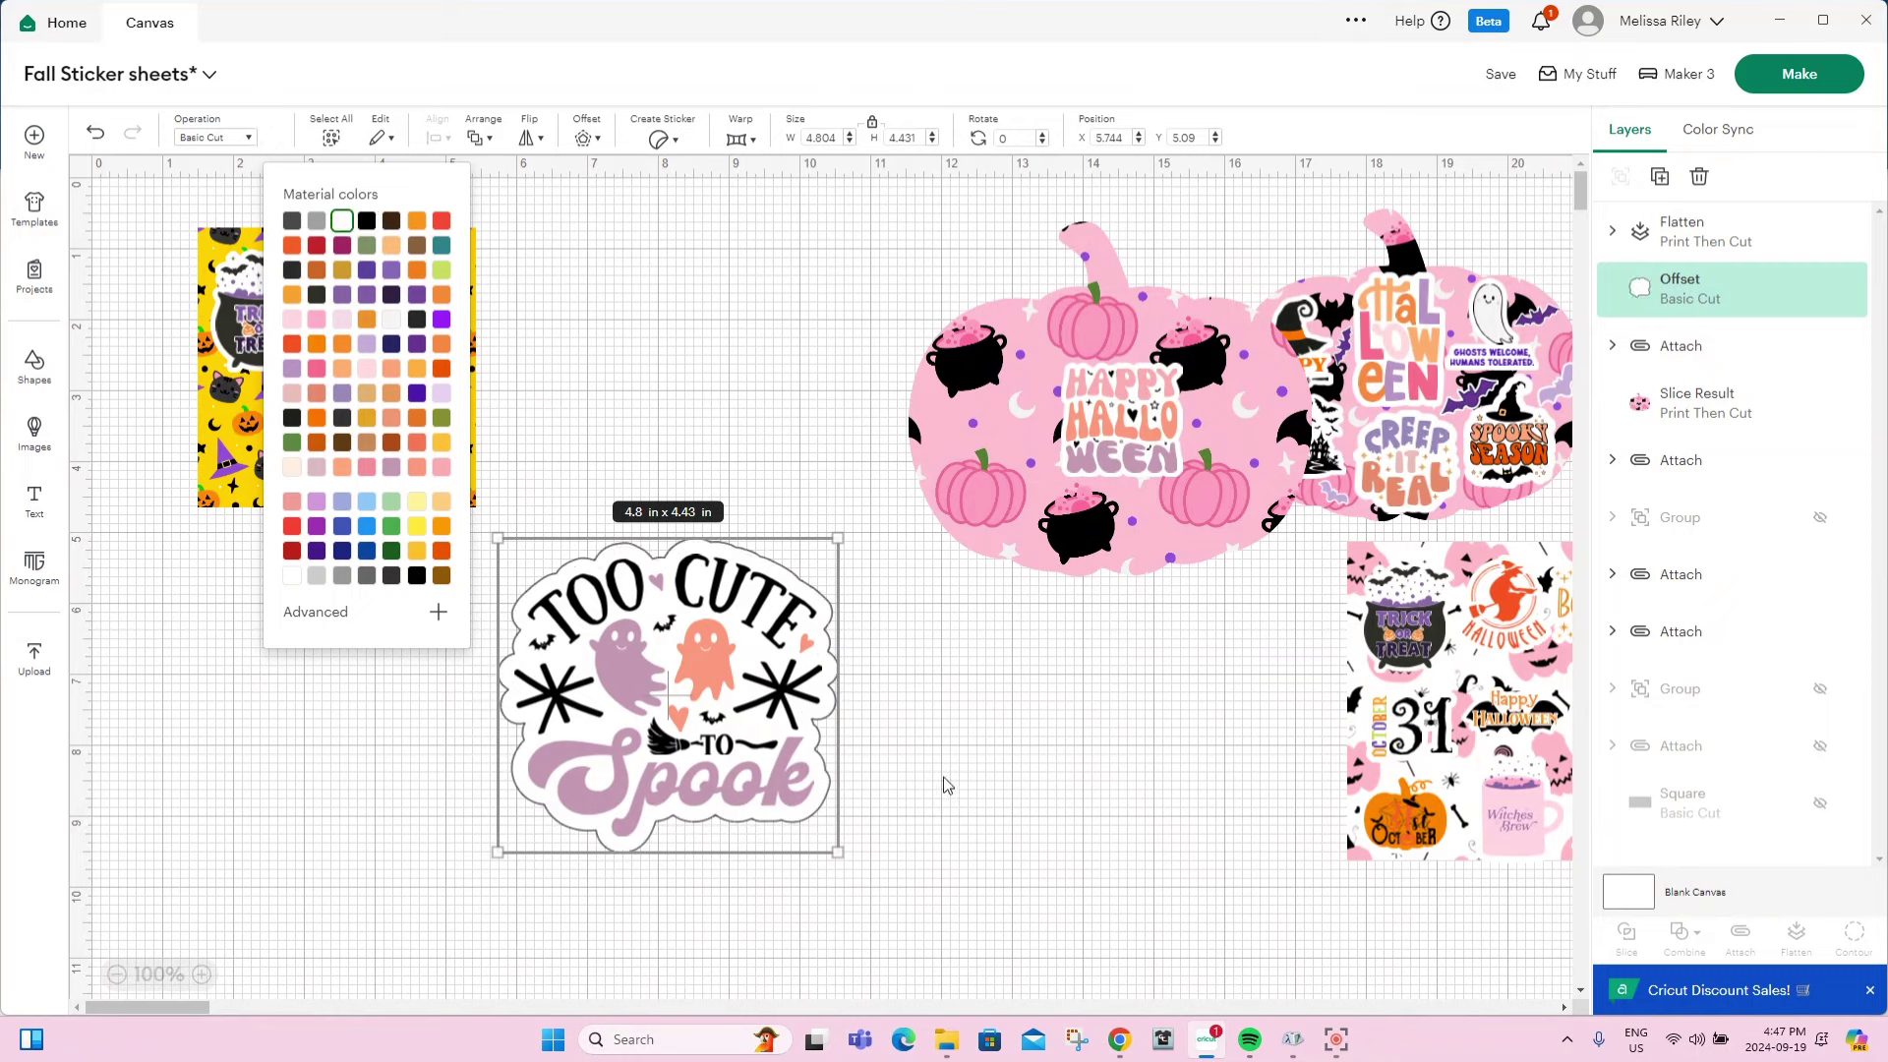
# Attach the flattened Too Cute to Spook sticker to its outer offset and shrink it to about 2.02 × 1.86 in.
pyautogui.click(916, 829)
pyautogui.moveTo(950, 827); pyautogui.dragTo(476, 606)
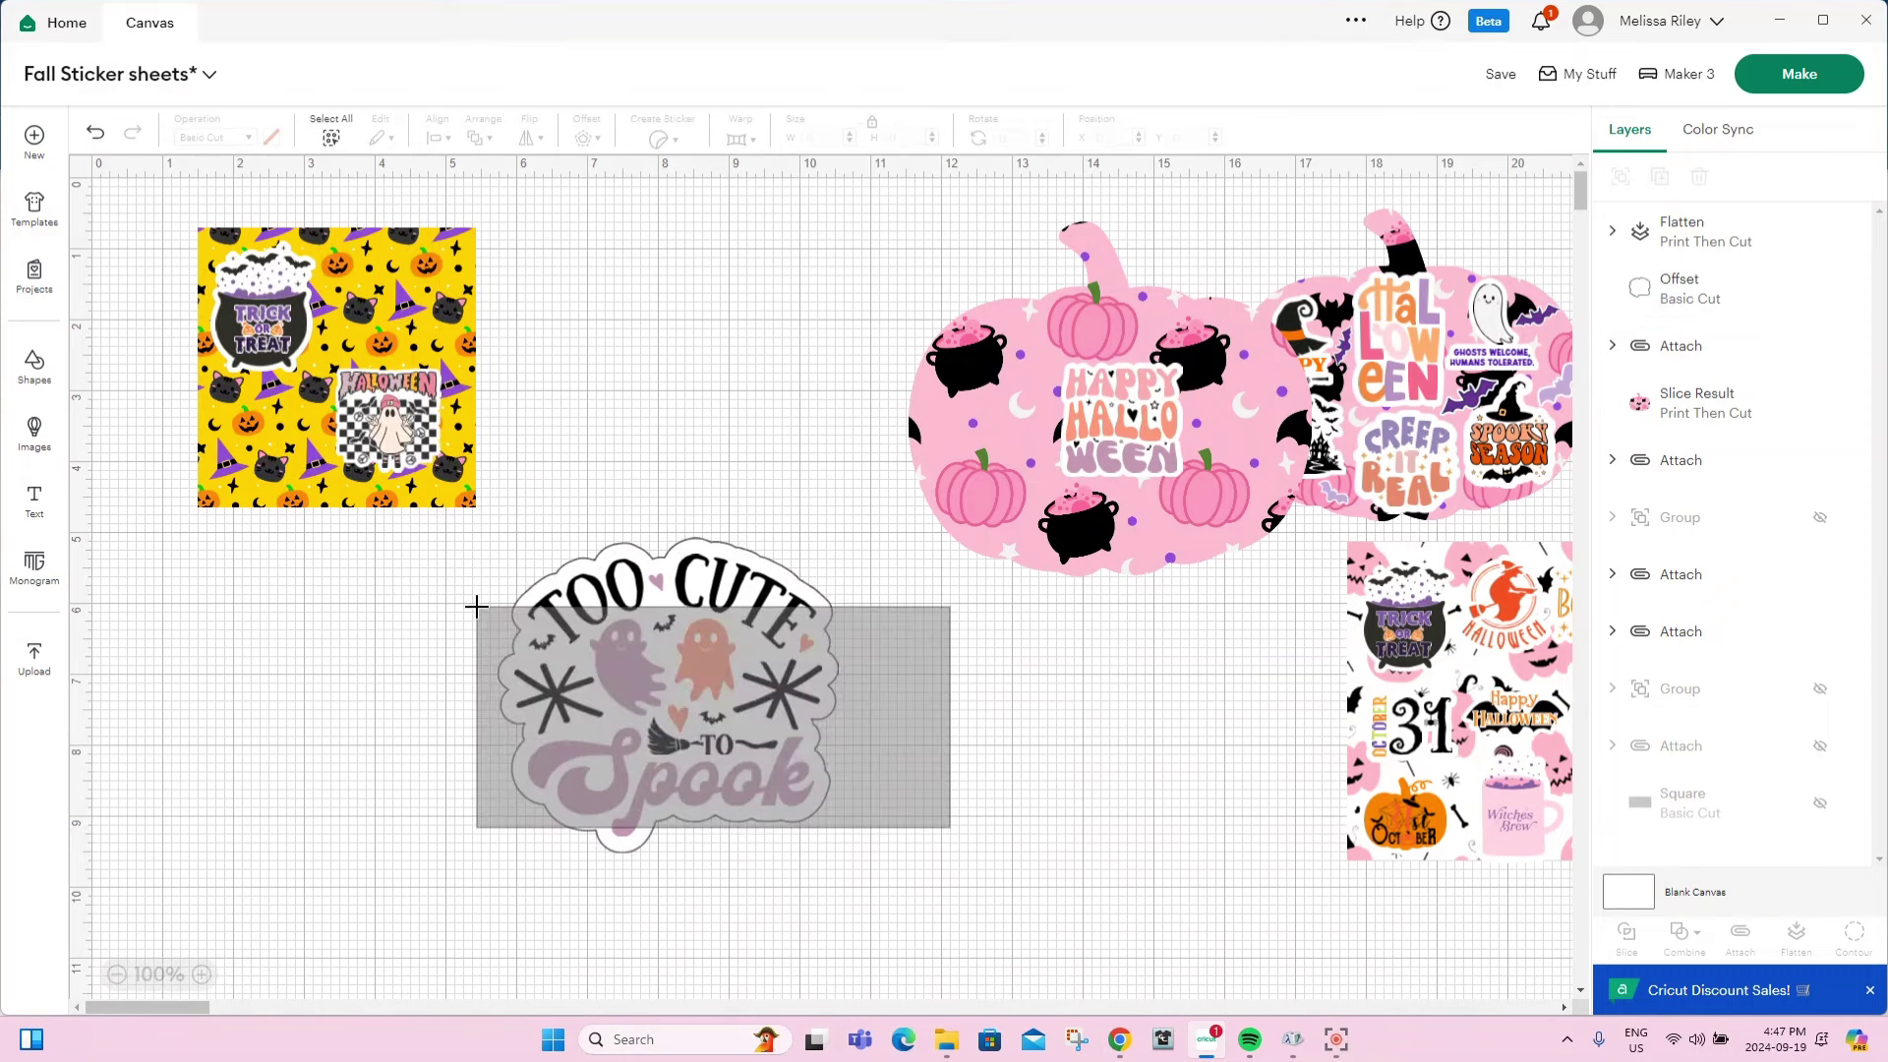
pyautogui.moveTo(475, 607); pyautogui.dragTo(476, 607)
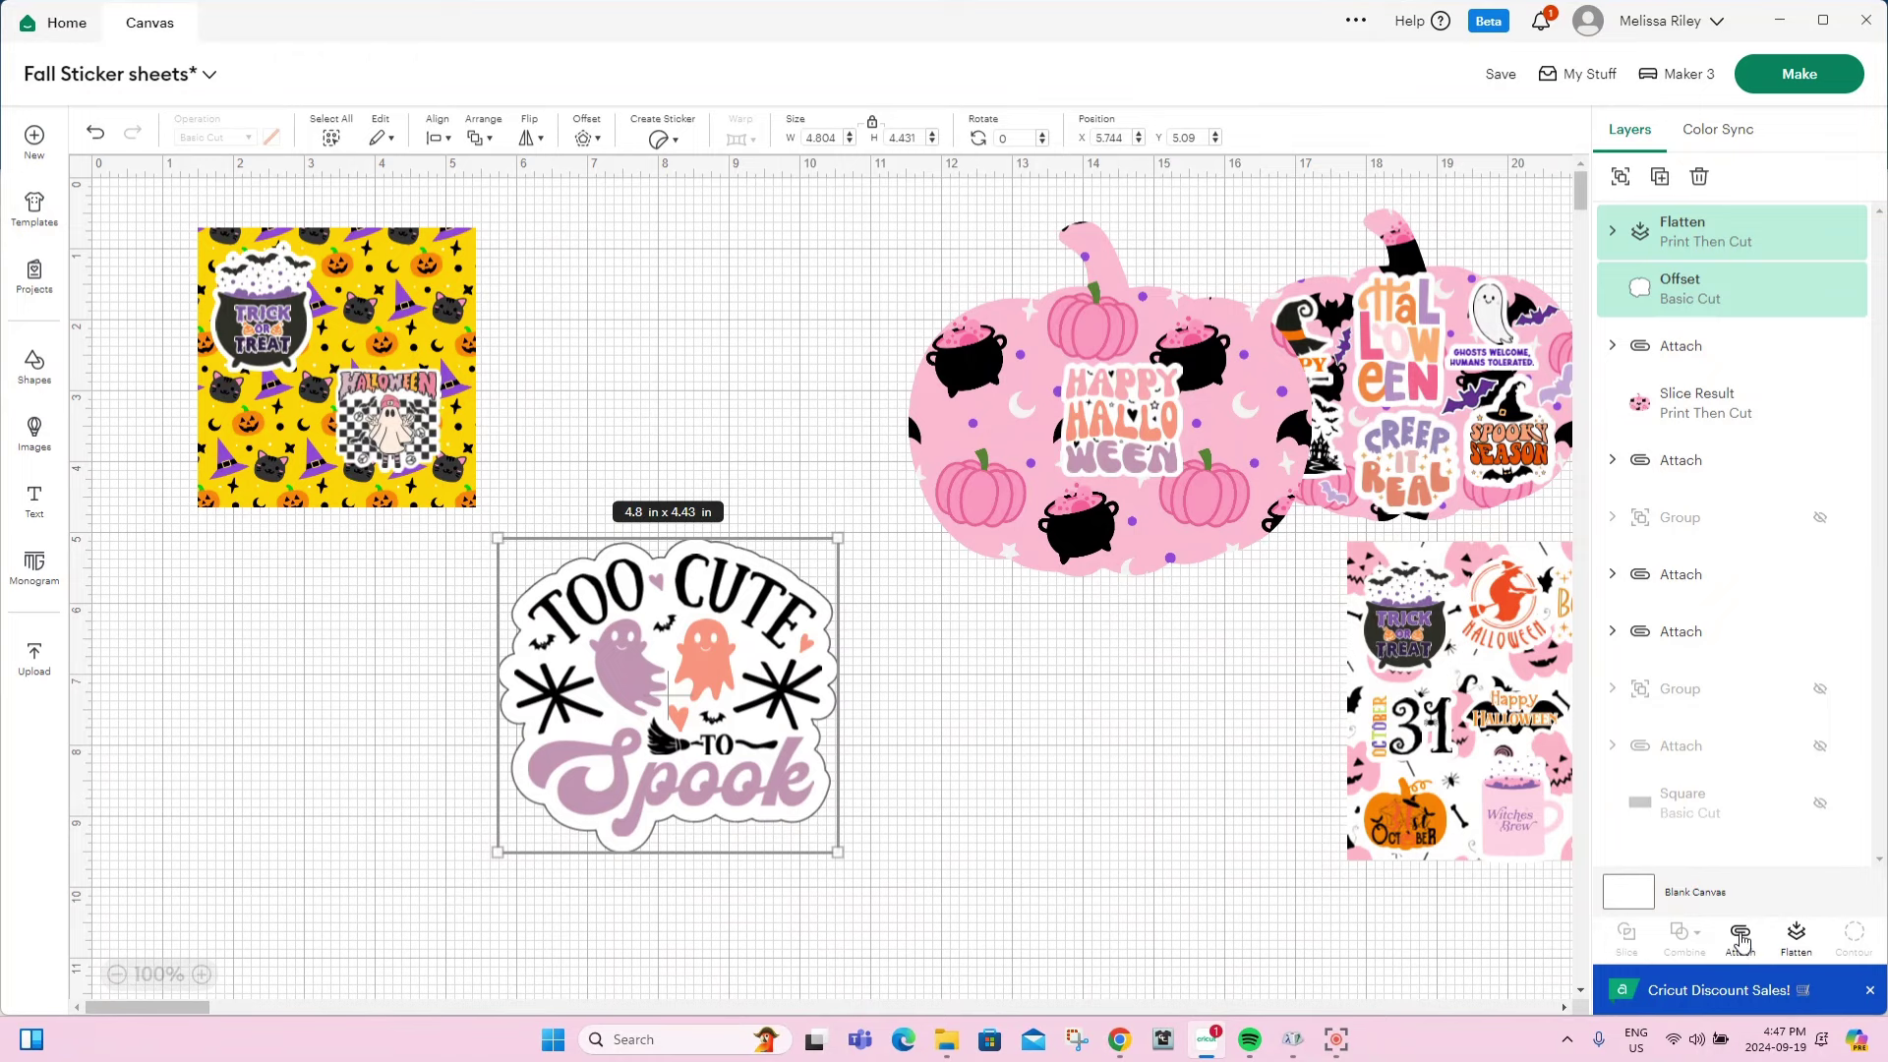
pyautogui.click(1739, 932)
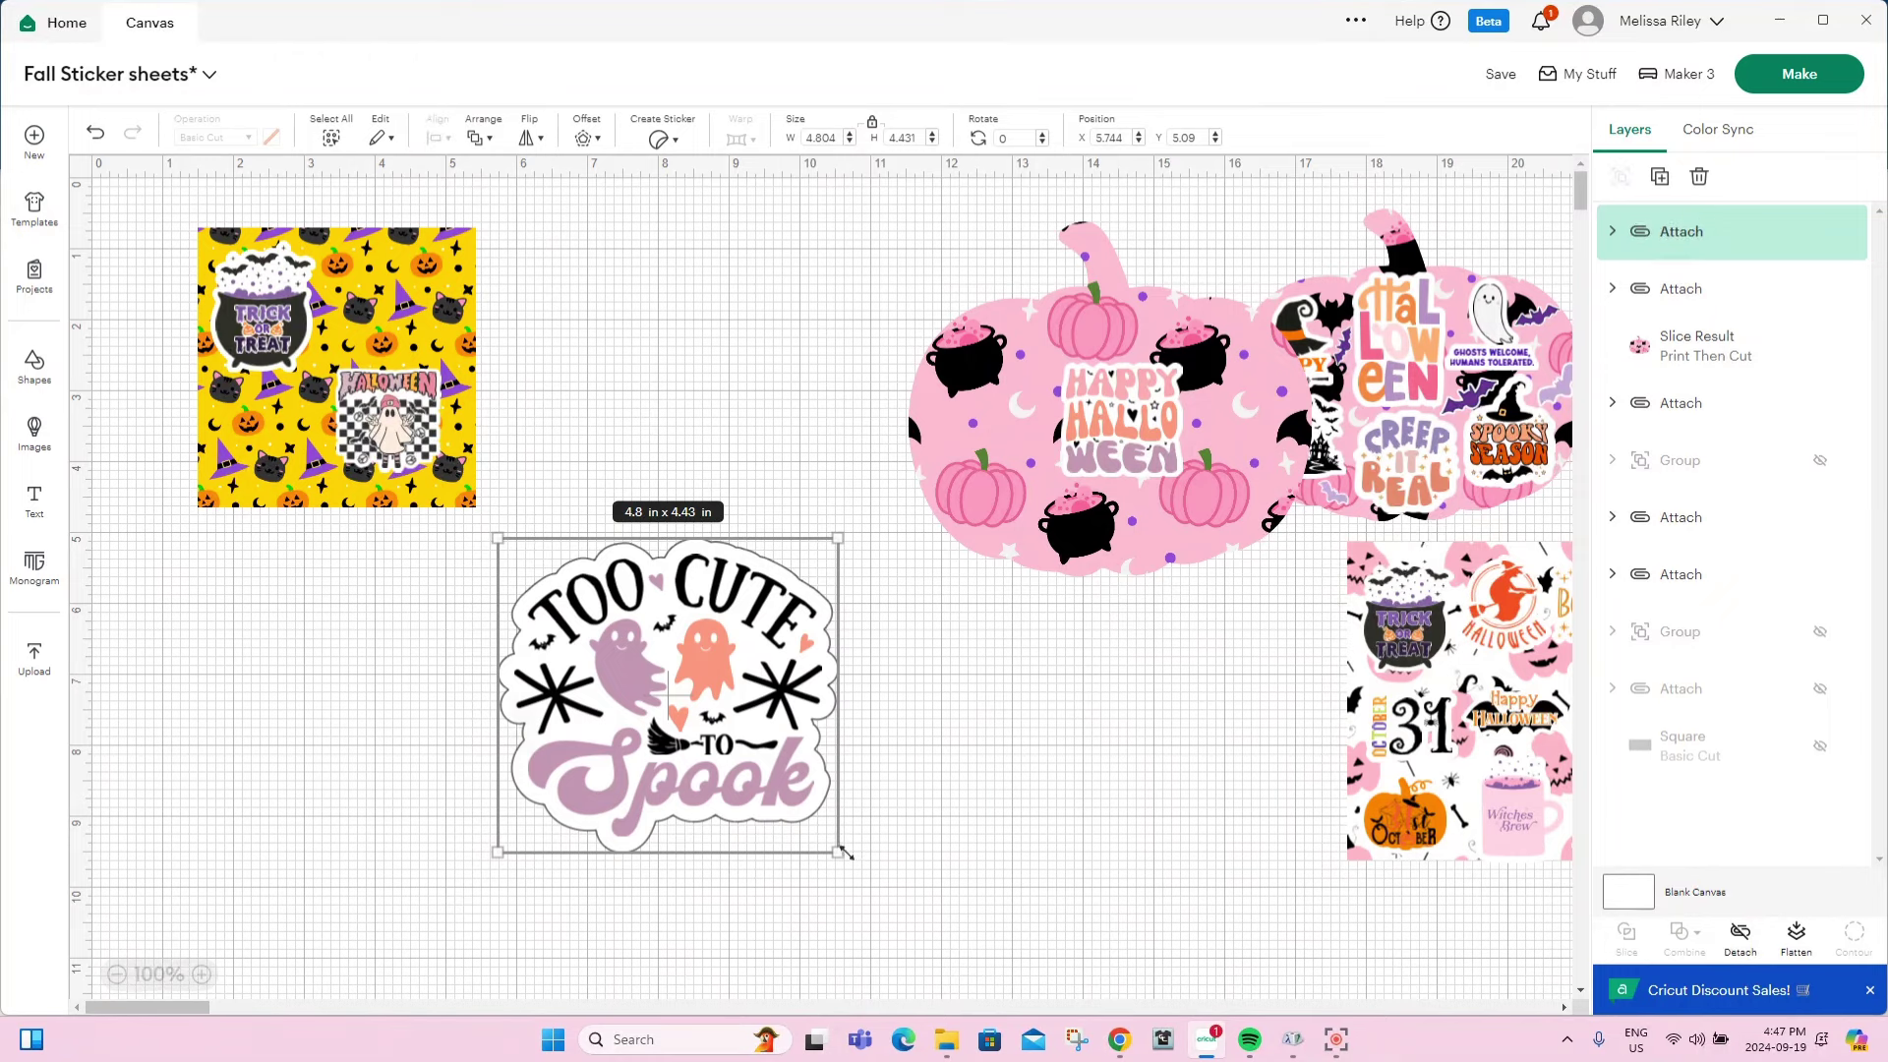
pyautogui.moveTo(838, 852); pyautogui.dragTo(641, 672)
# Arrange the Happy Halloween and Too Cute to Spook stickers side by side on the patterned pumpkin and attach all three together.
pyautogui.moveTo(1011, 474); pyautogui.dragTo(798, 626)
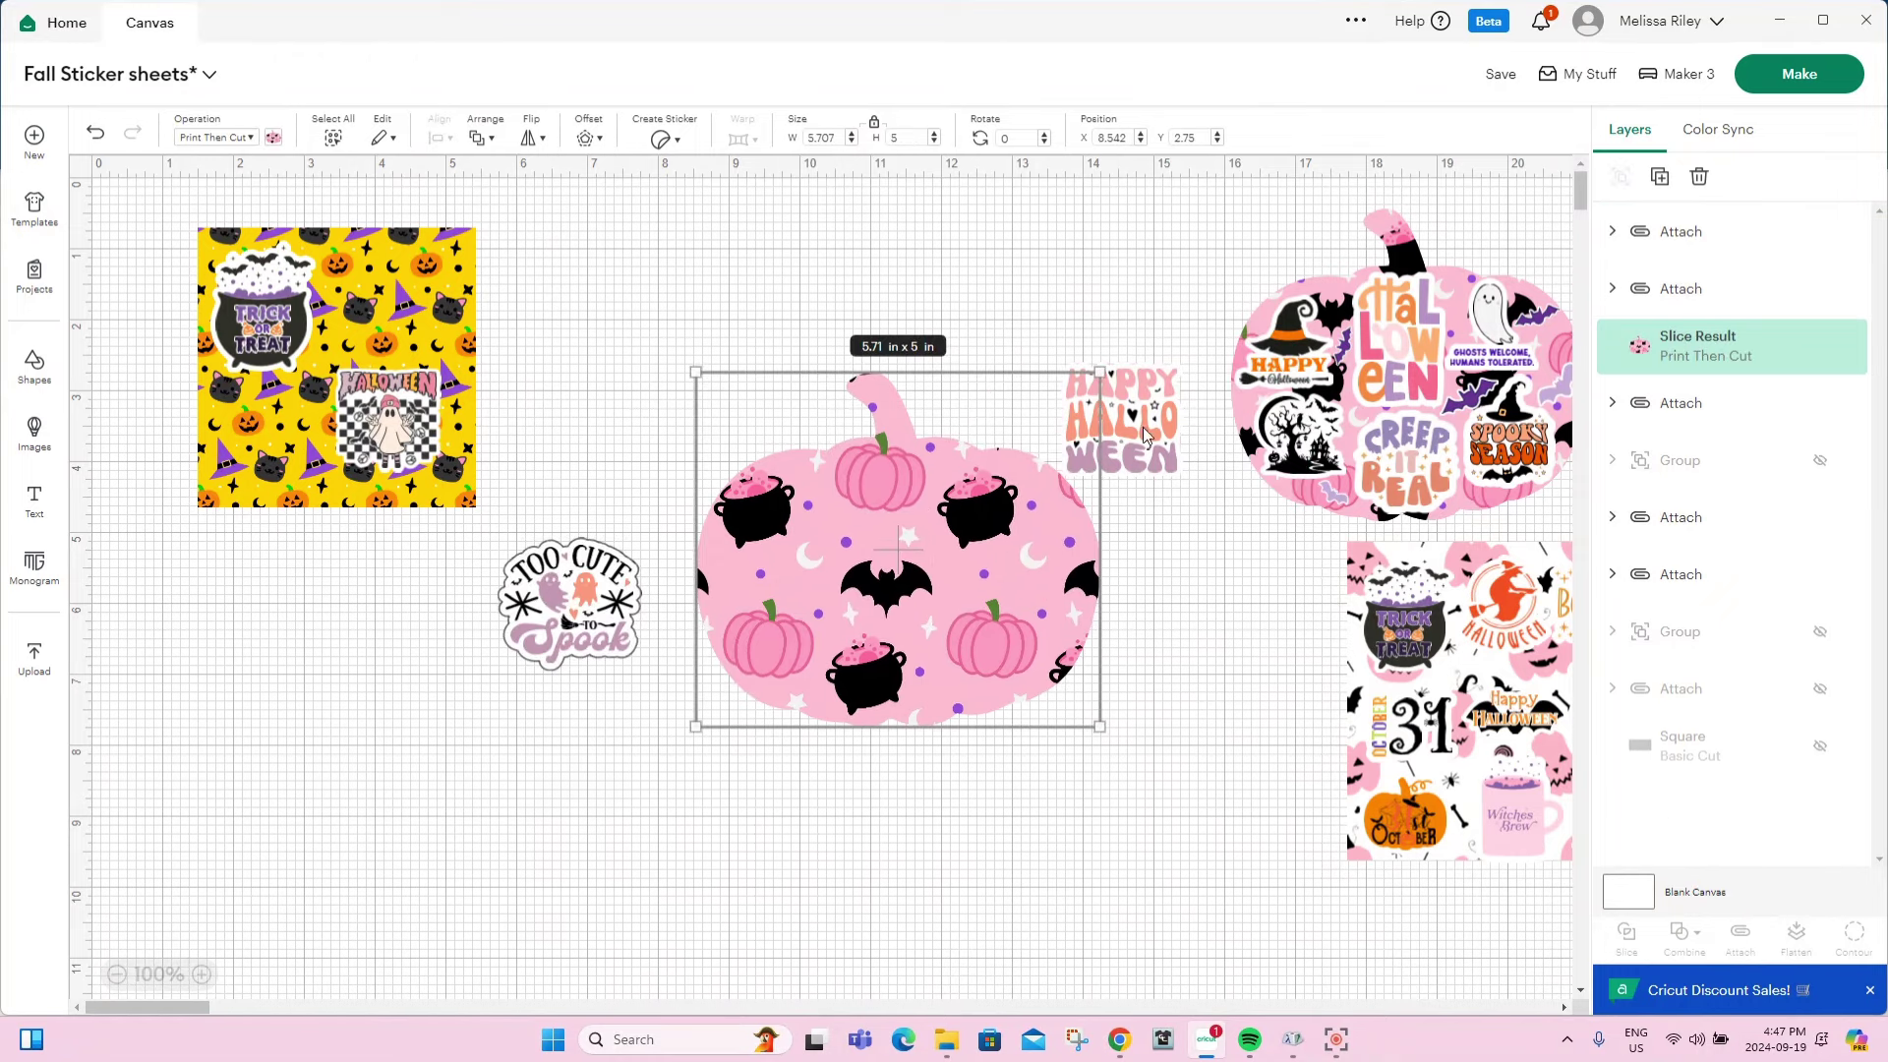
pyautogui.moveTo(1146, 431); pyautogui.dragTo(856, 571)
pyautogui.moveTo(590, 609); pyautogui.dragTo(835, 574)
pyautogui.click(979, 571)
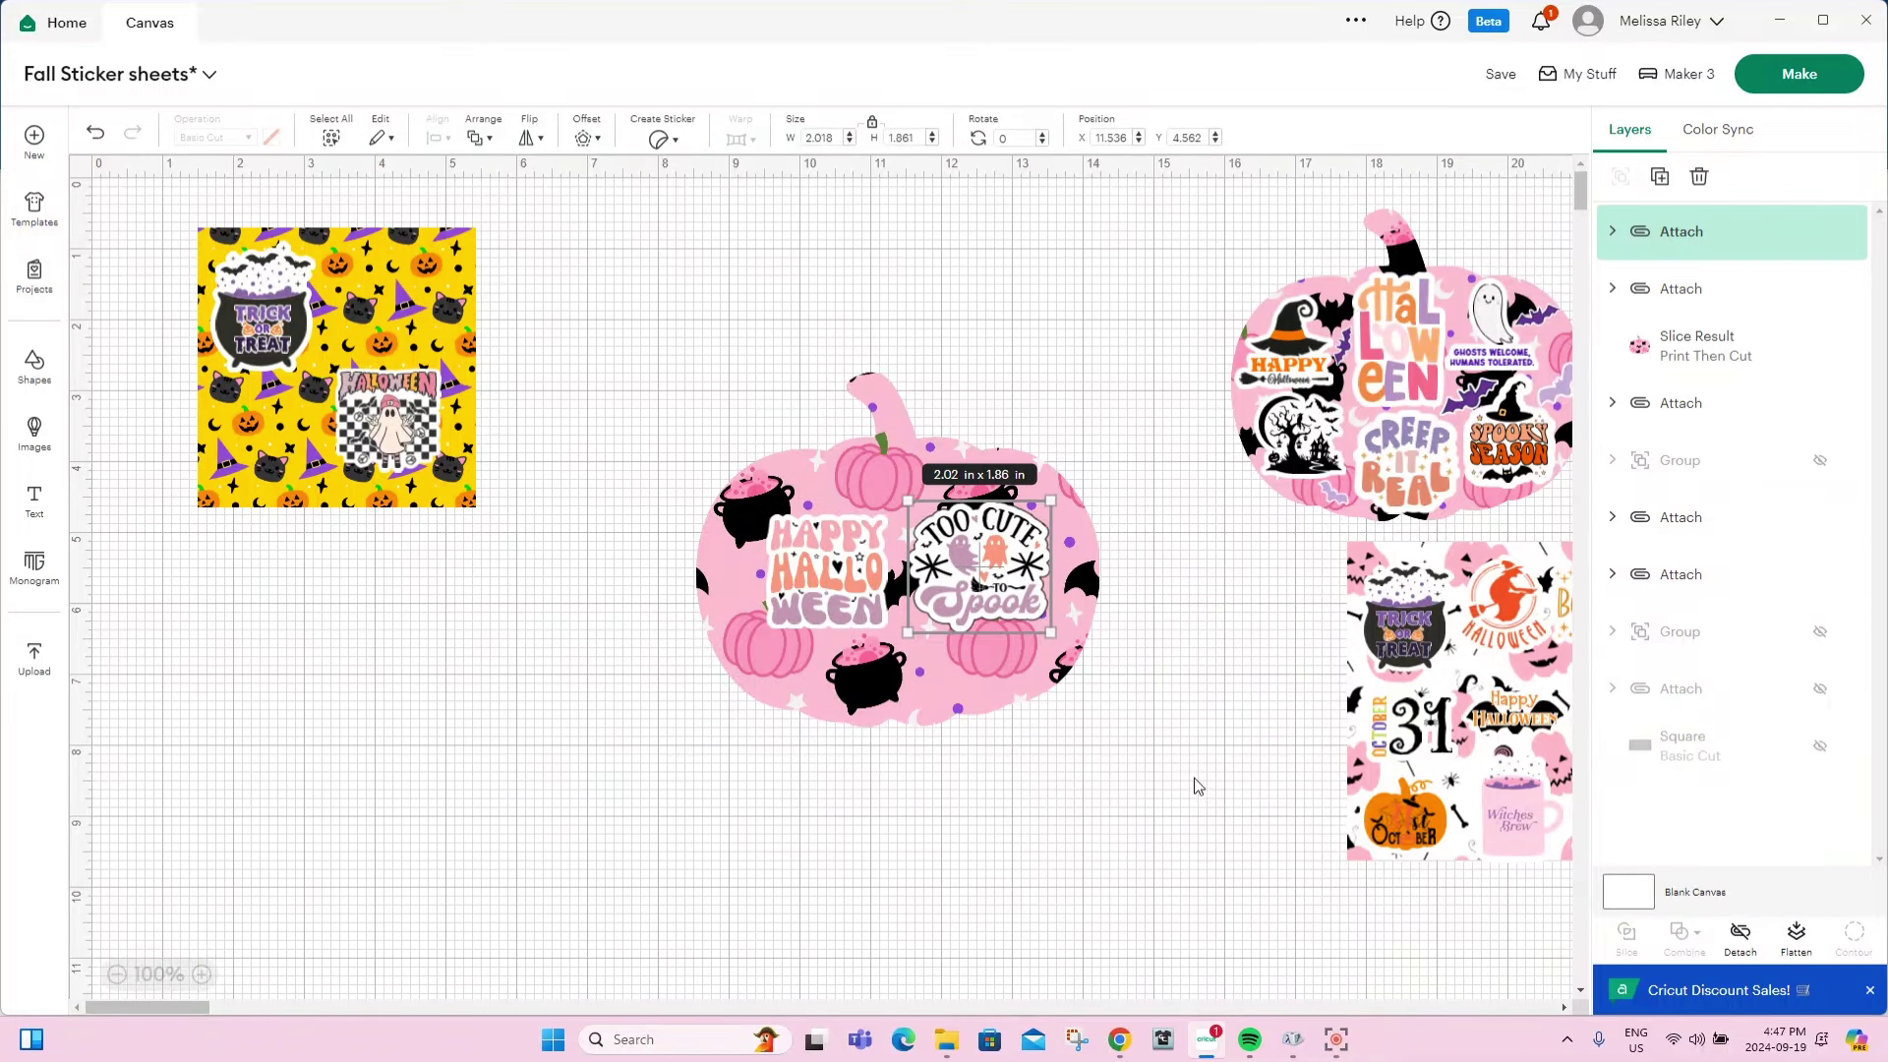
pyautogui.moveTo(1180, 752); pyautogui.dragTo(663, 350)
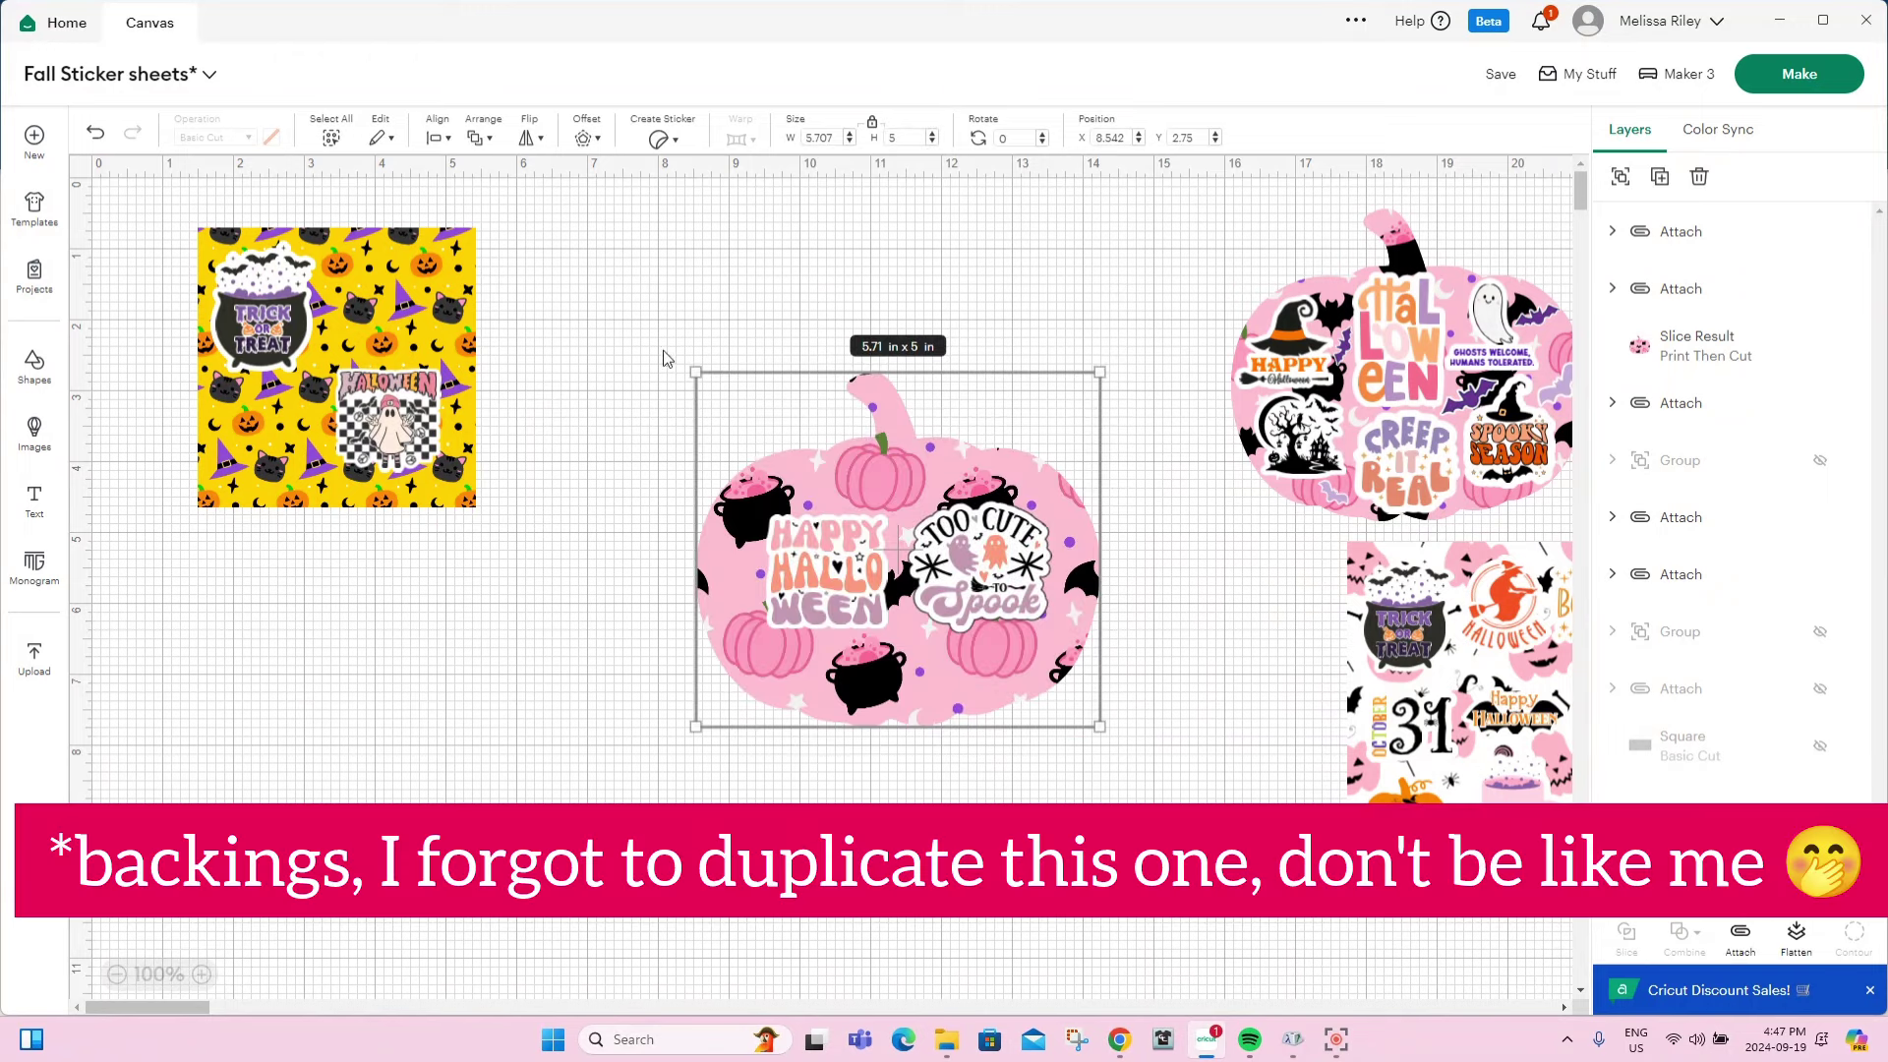
pyautogui.click(1742, 934)
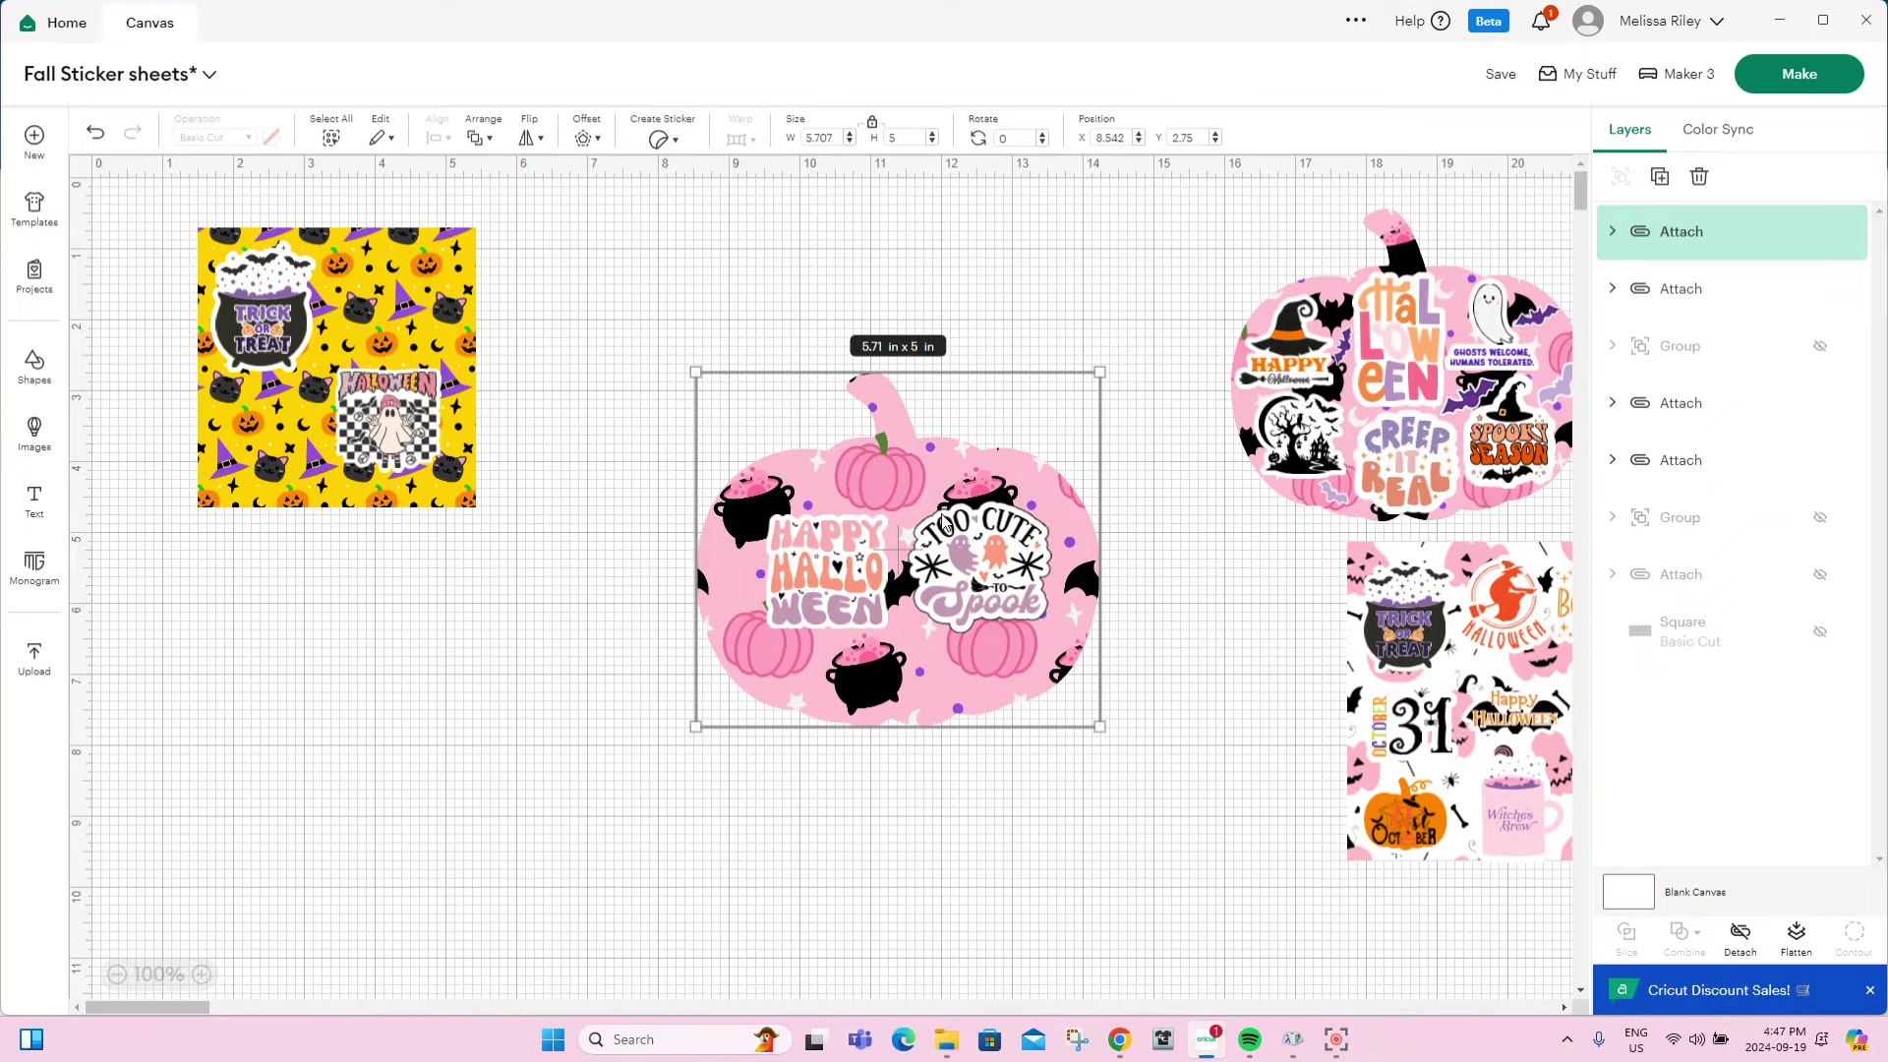
# Move the attached pumpkin sheet over the yellow patterned sheet, group the two sheets and hide the group.
pyautogui.moveTo(944, 521); pyautogui.dragTo(716, 400)
pyautogui.moveTo(541, 482); pyautogui.dragTo(192, 455)
pyautogui.moveTo(756, 331); pyautogui.dragTo(268, 345)
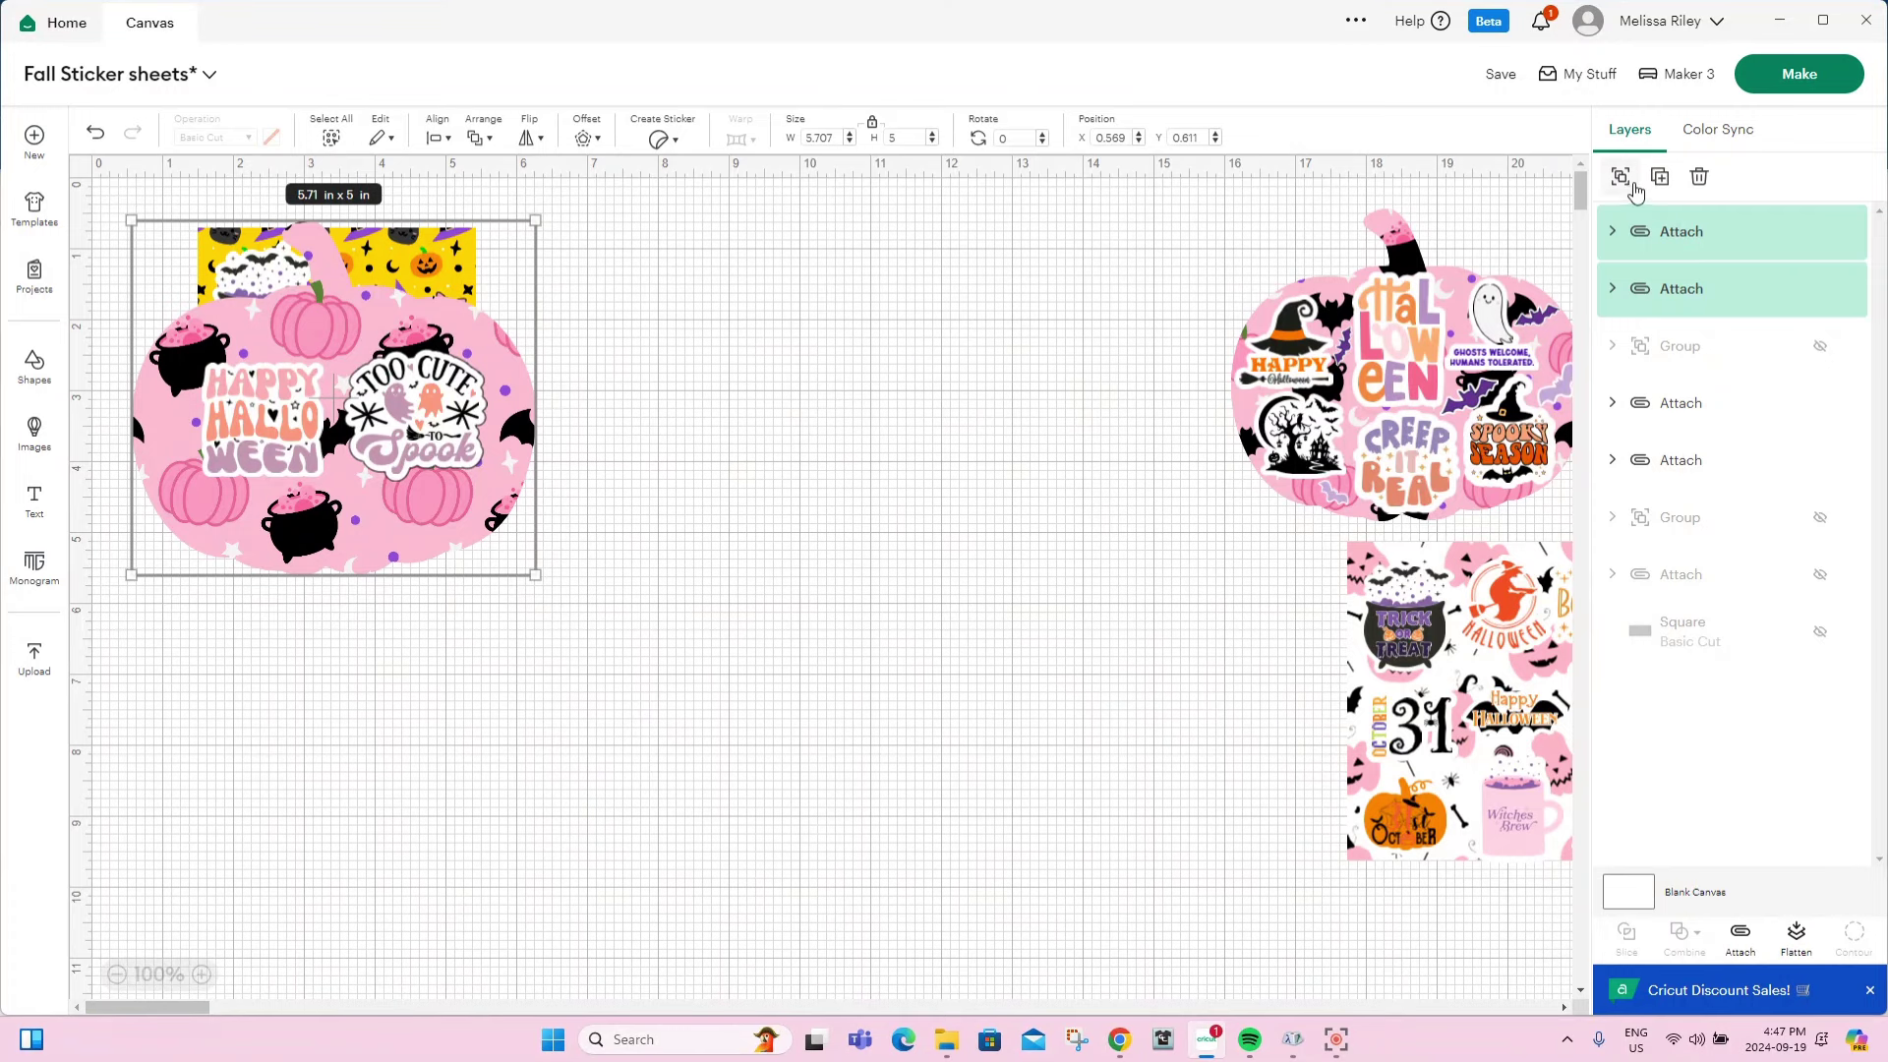
pyautogui.click(1621, 177)
pyautogui.click(1820, 232)
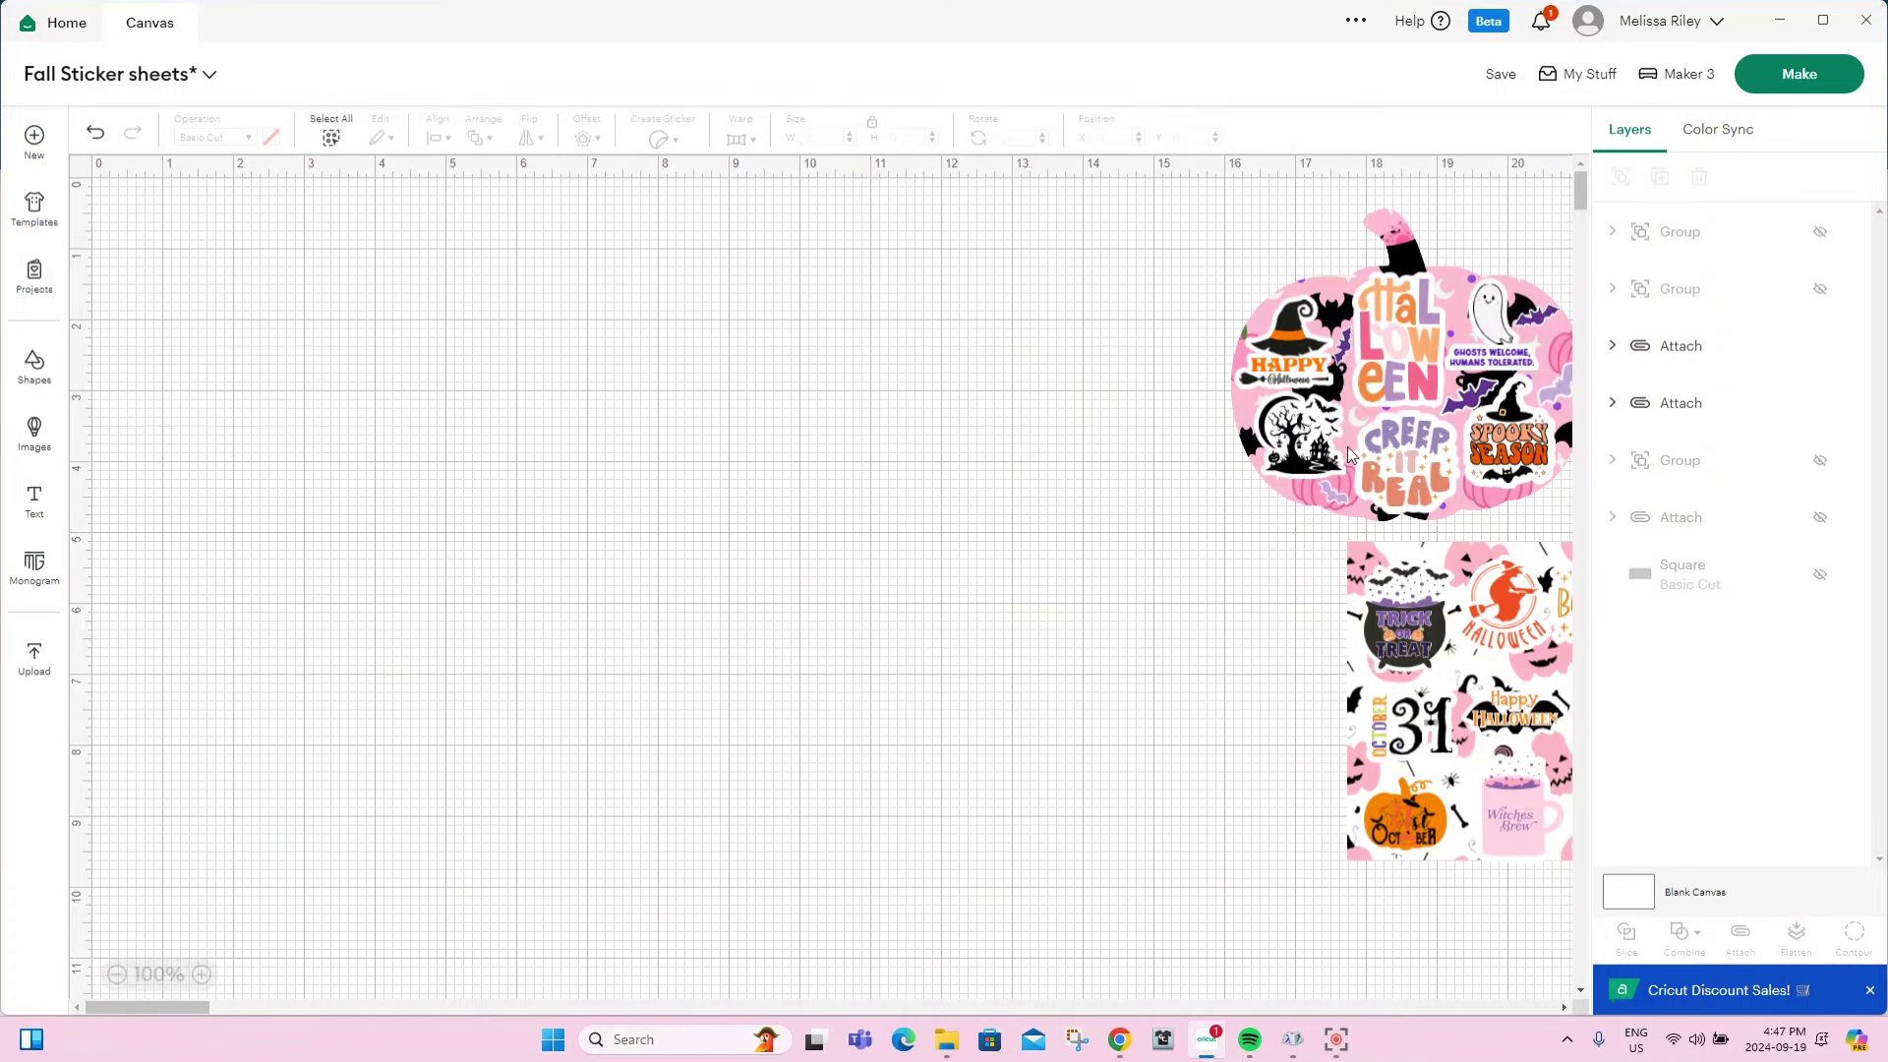
# Move the other finished pumpkin sheet onto the empty canvas area and hide the pink patterned square sheet.
pyautogui.moveTo(1352, 455); pyautogui.dragTo(504, 573)
pyautogui.moveTo(1396, 630); pyautogui.dragTo(1066, 438)
pyautogui.click(1820, 405)
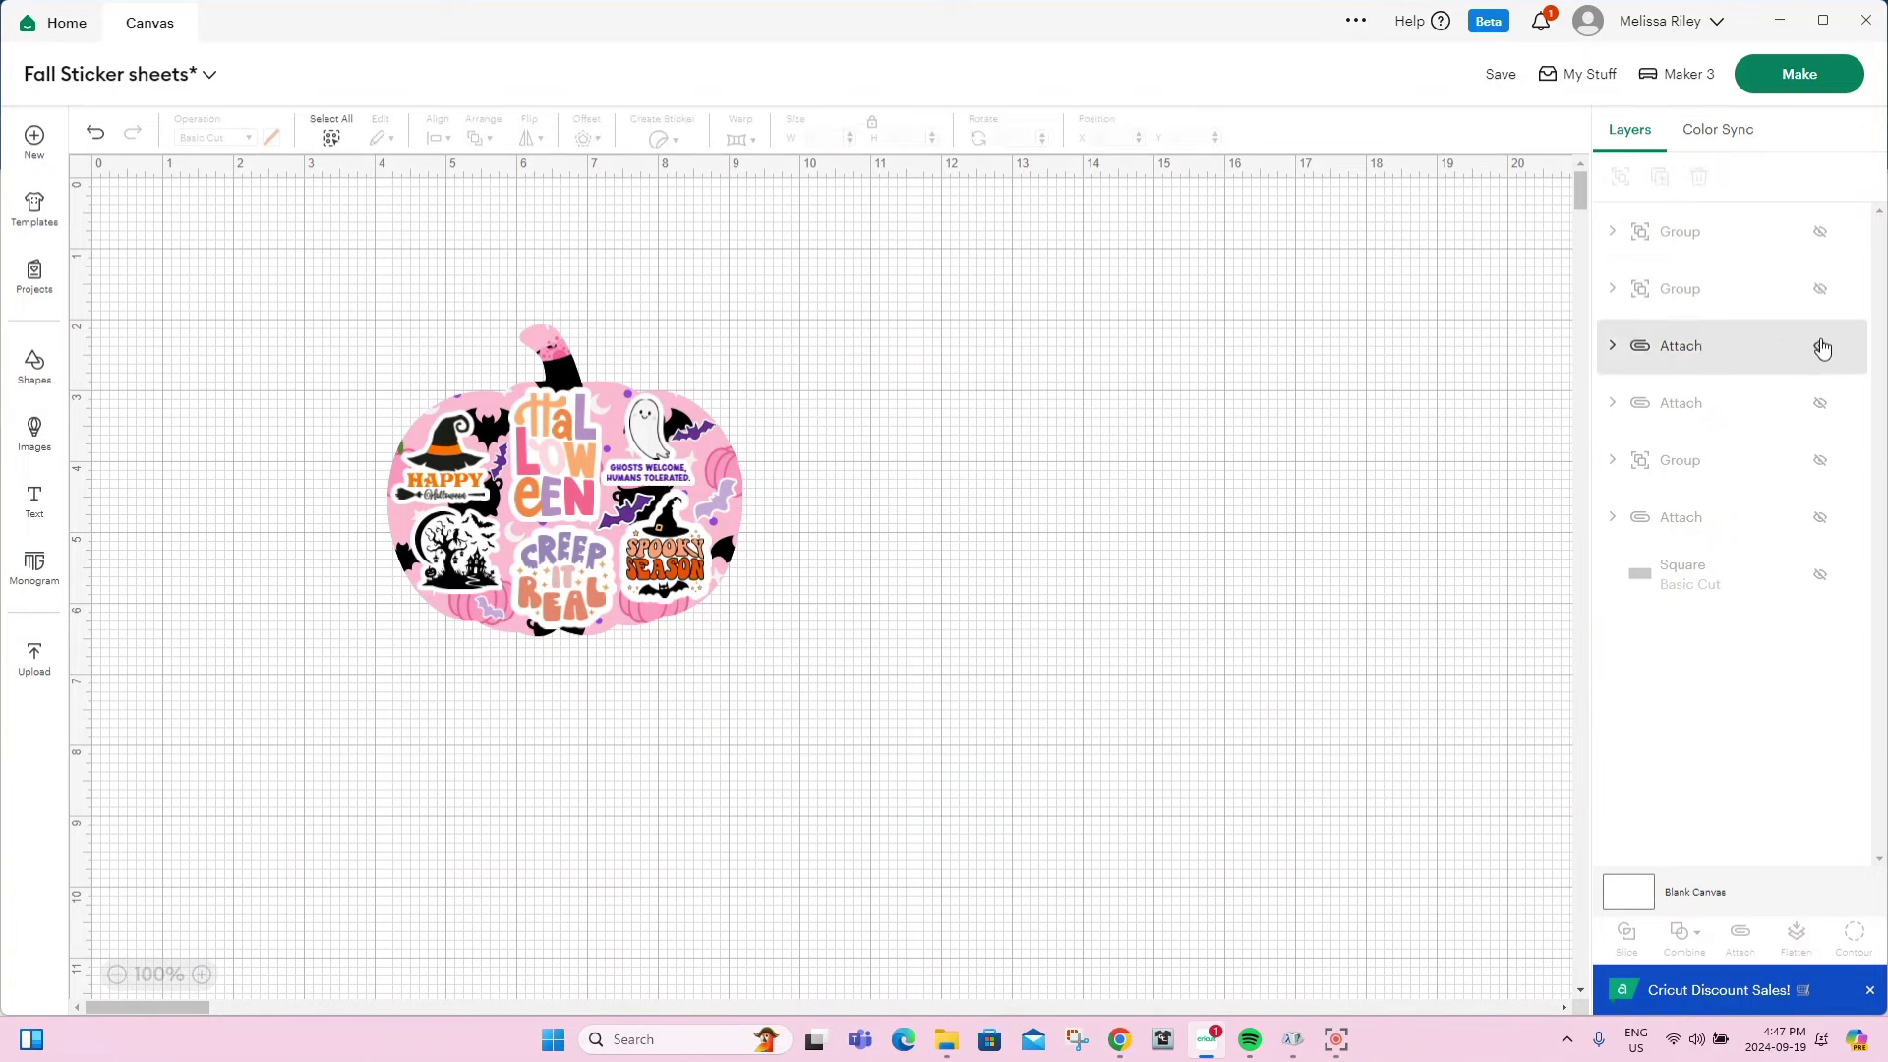
# Show the hidden cauldron sticker sheet group and position it beside the finished pumpkin sheet.
pyautogui.click(1821, 289)
pyautogui.moveTo(1377, 786); pyautogui.dragTo(993, 507)
pyautogui.moveTo(584, 556); pyautogui.dragTo(625, 571)
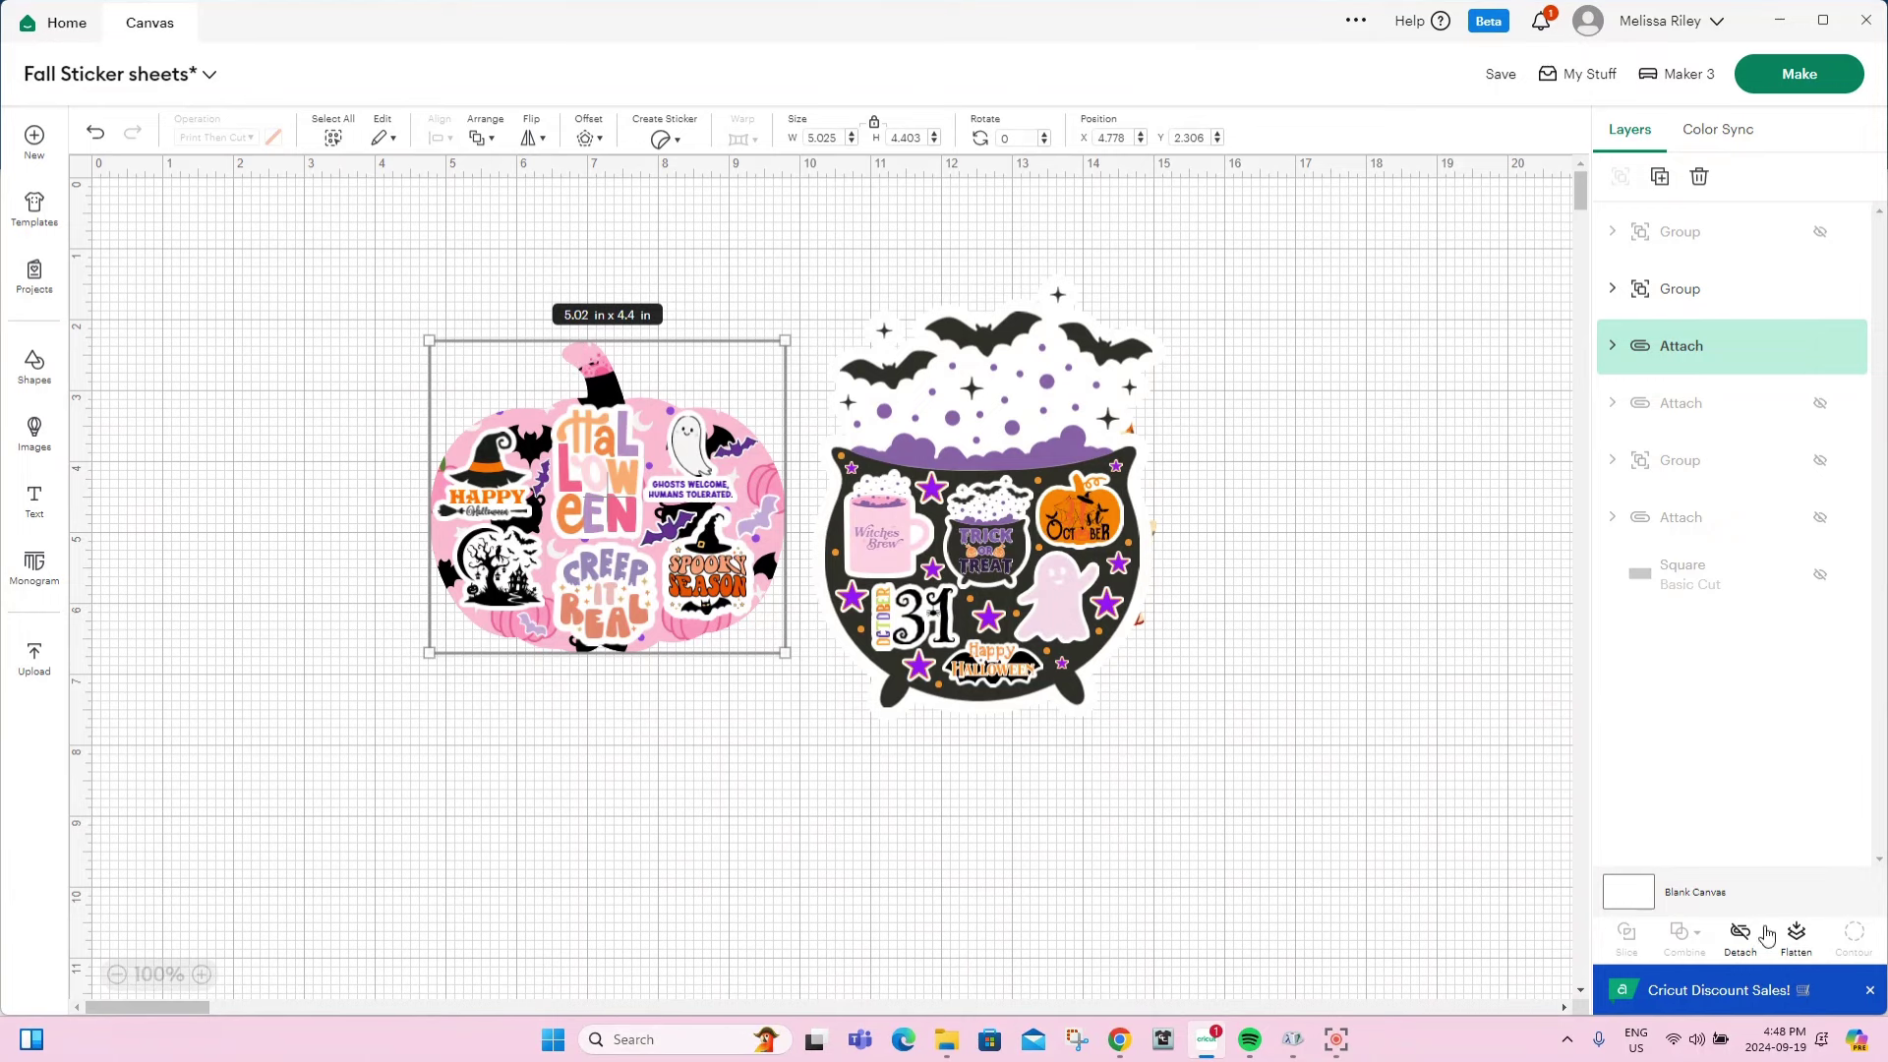
pyautogui.moveTo(1046, 603); pyautogui.dragTo(1058, 607)
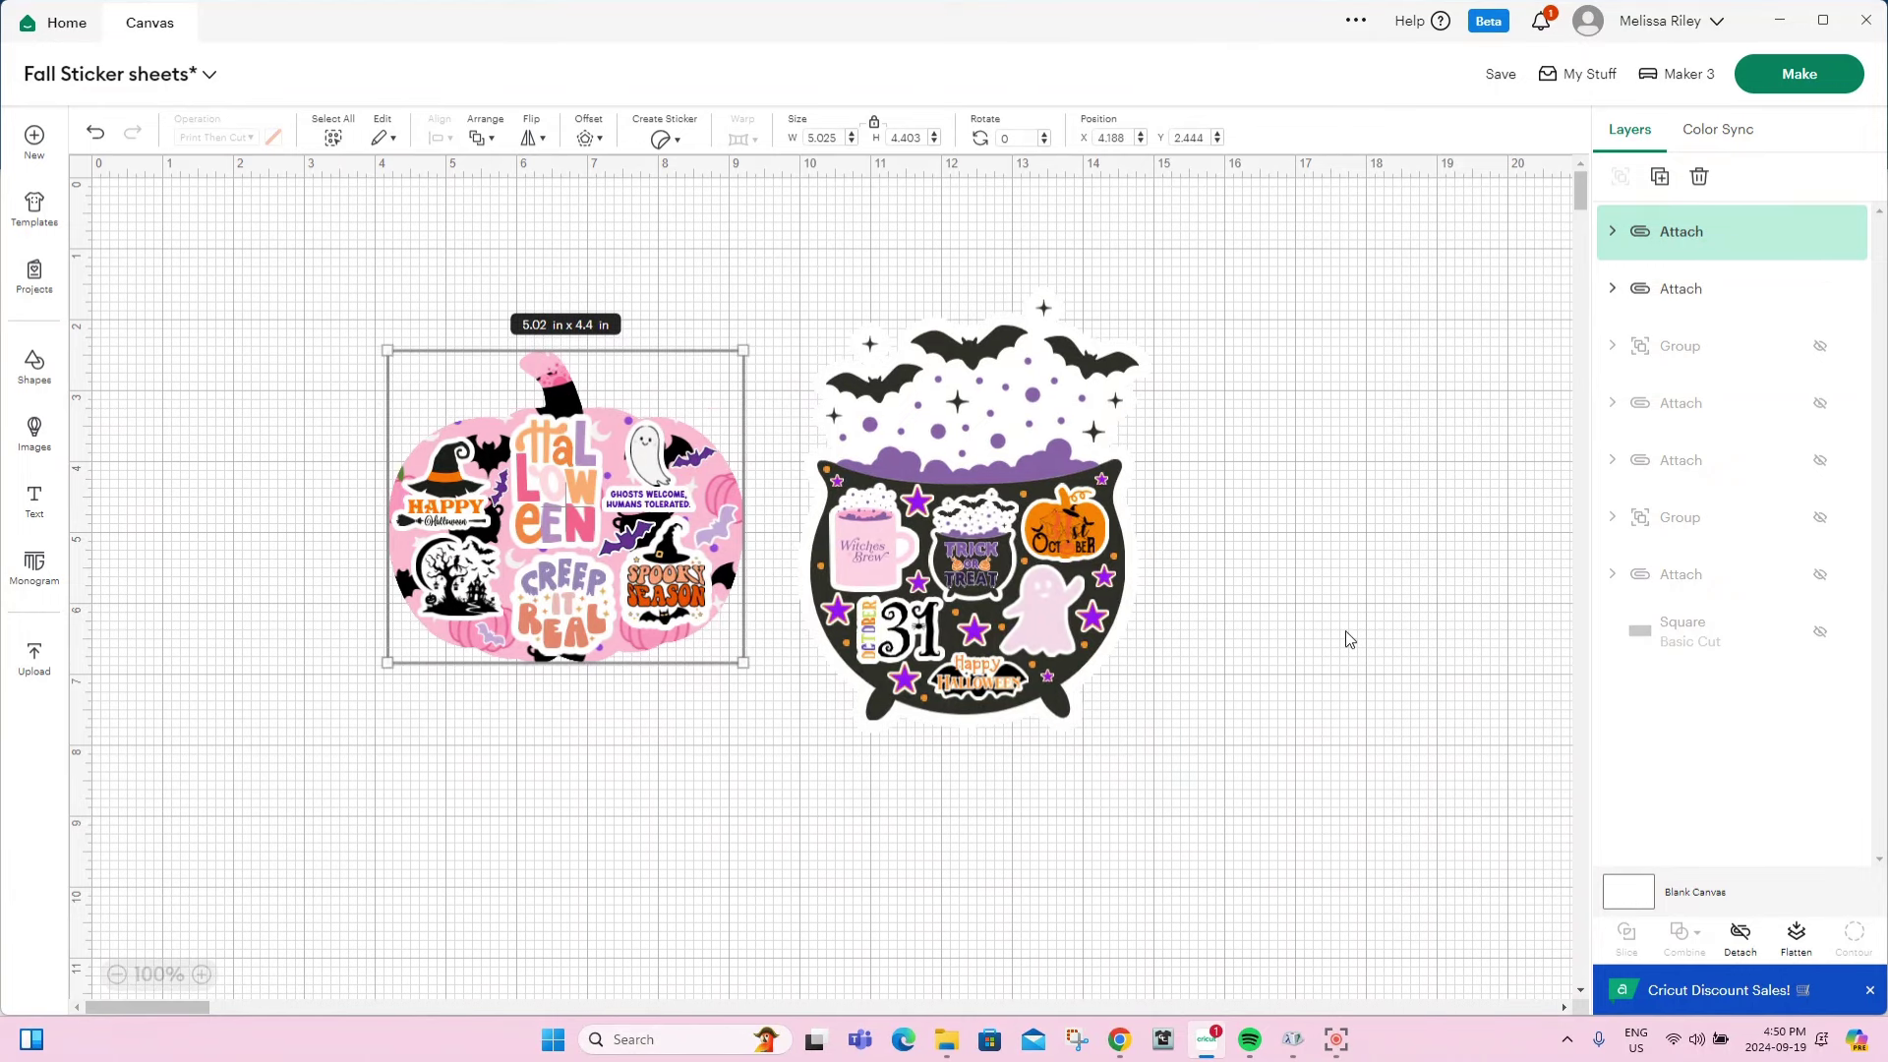